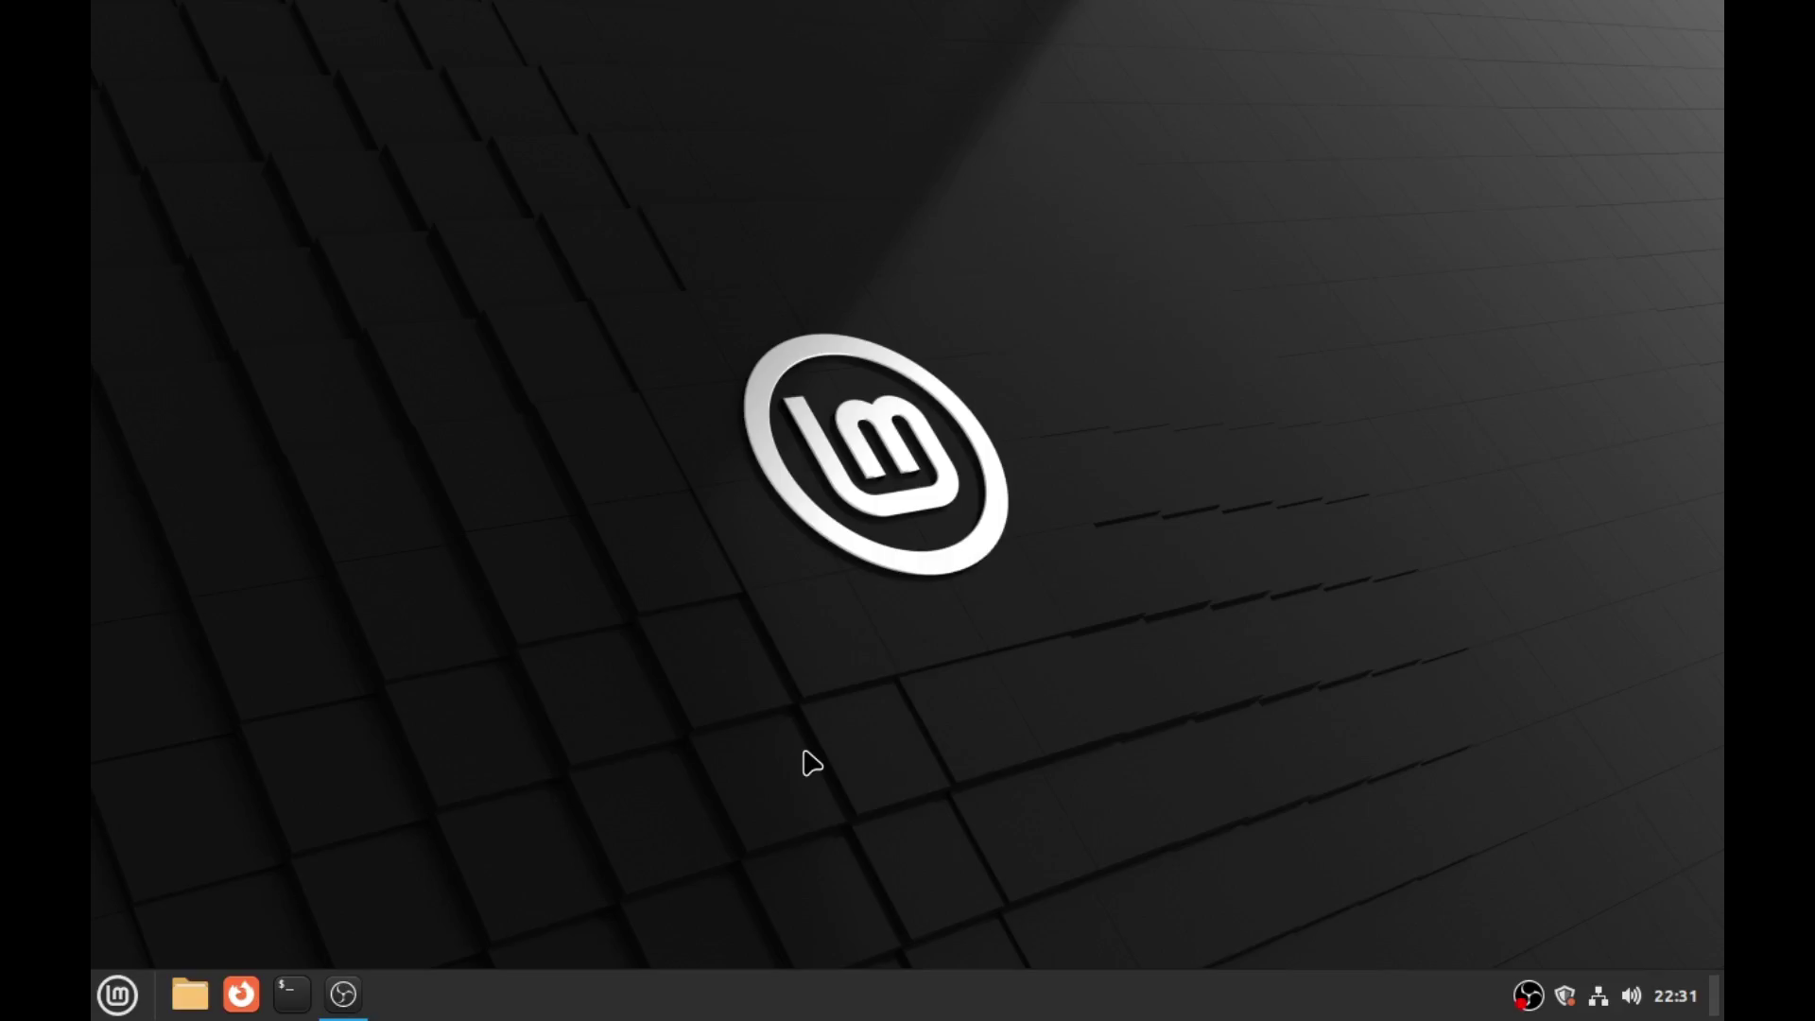
Step: Launch System Settings from the applications menu favourites
drag(714, 259, 1062, 603)
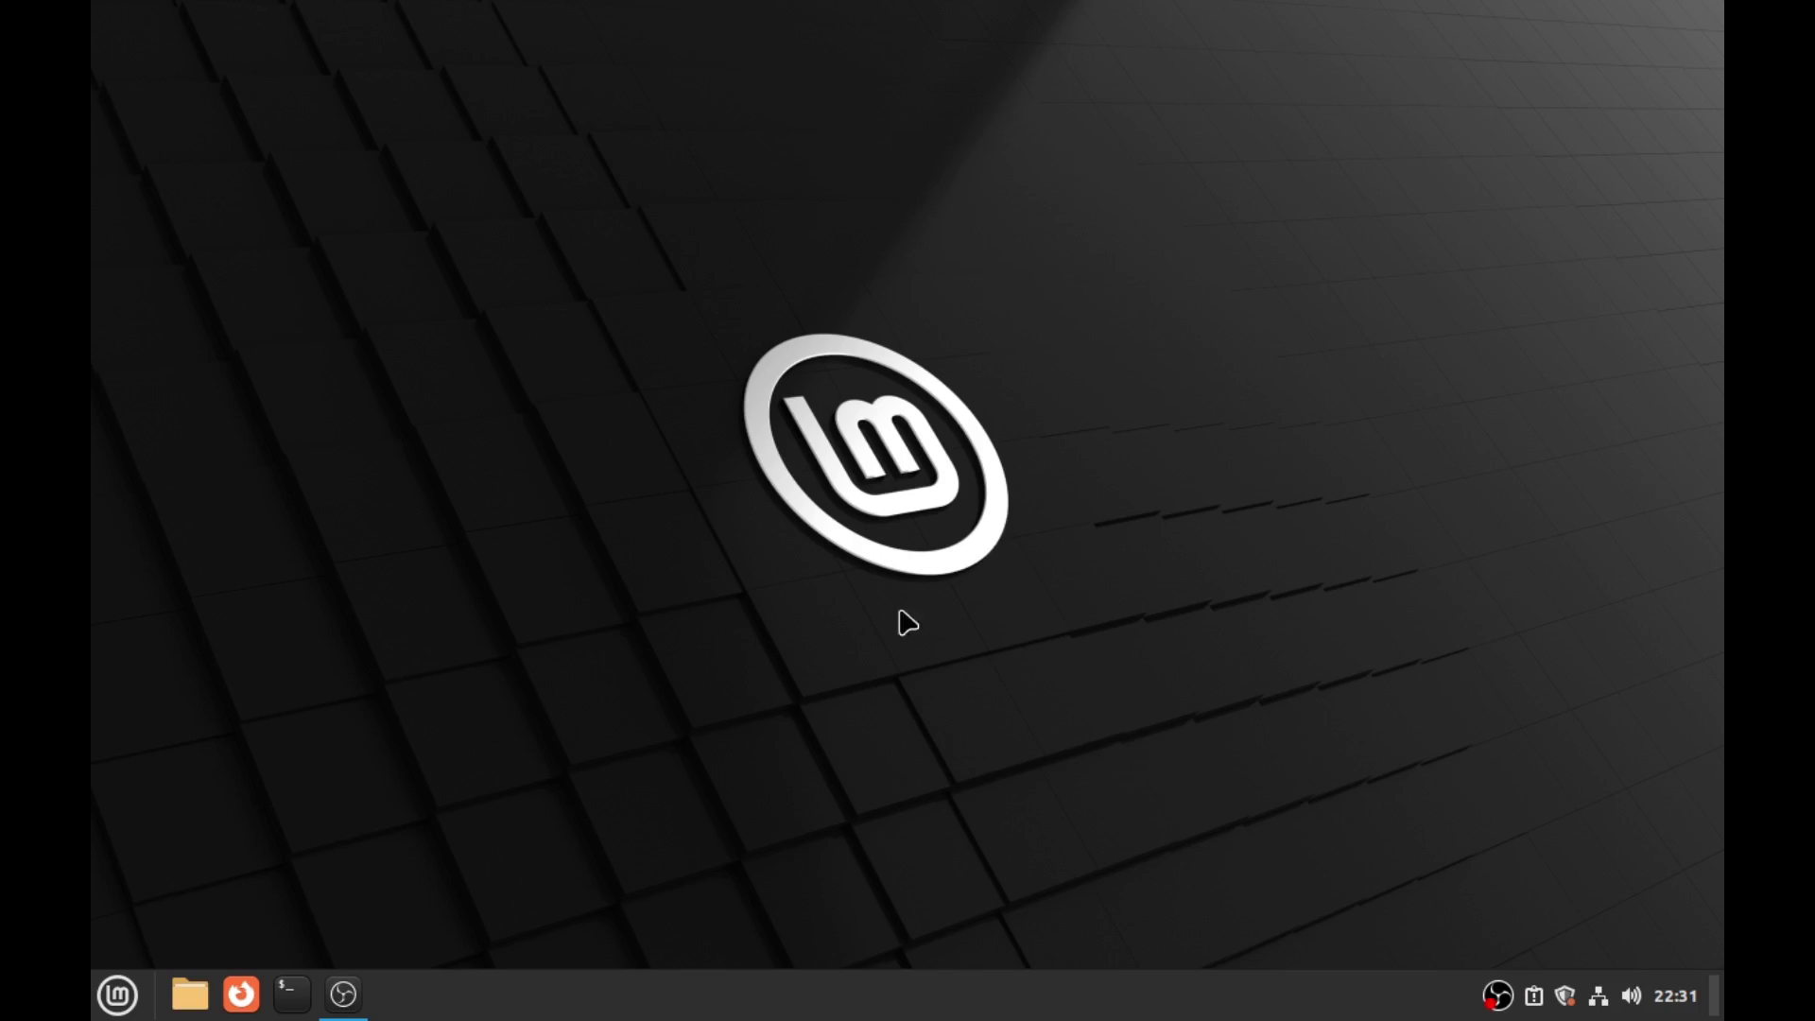
drag(668, 248, 1145, 717)
click(117, 994)
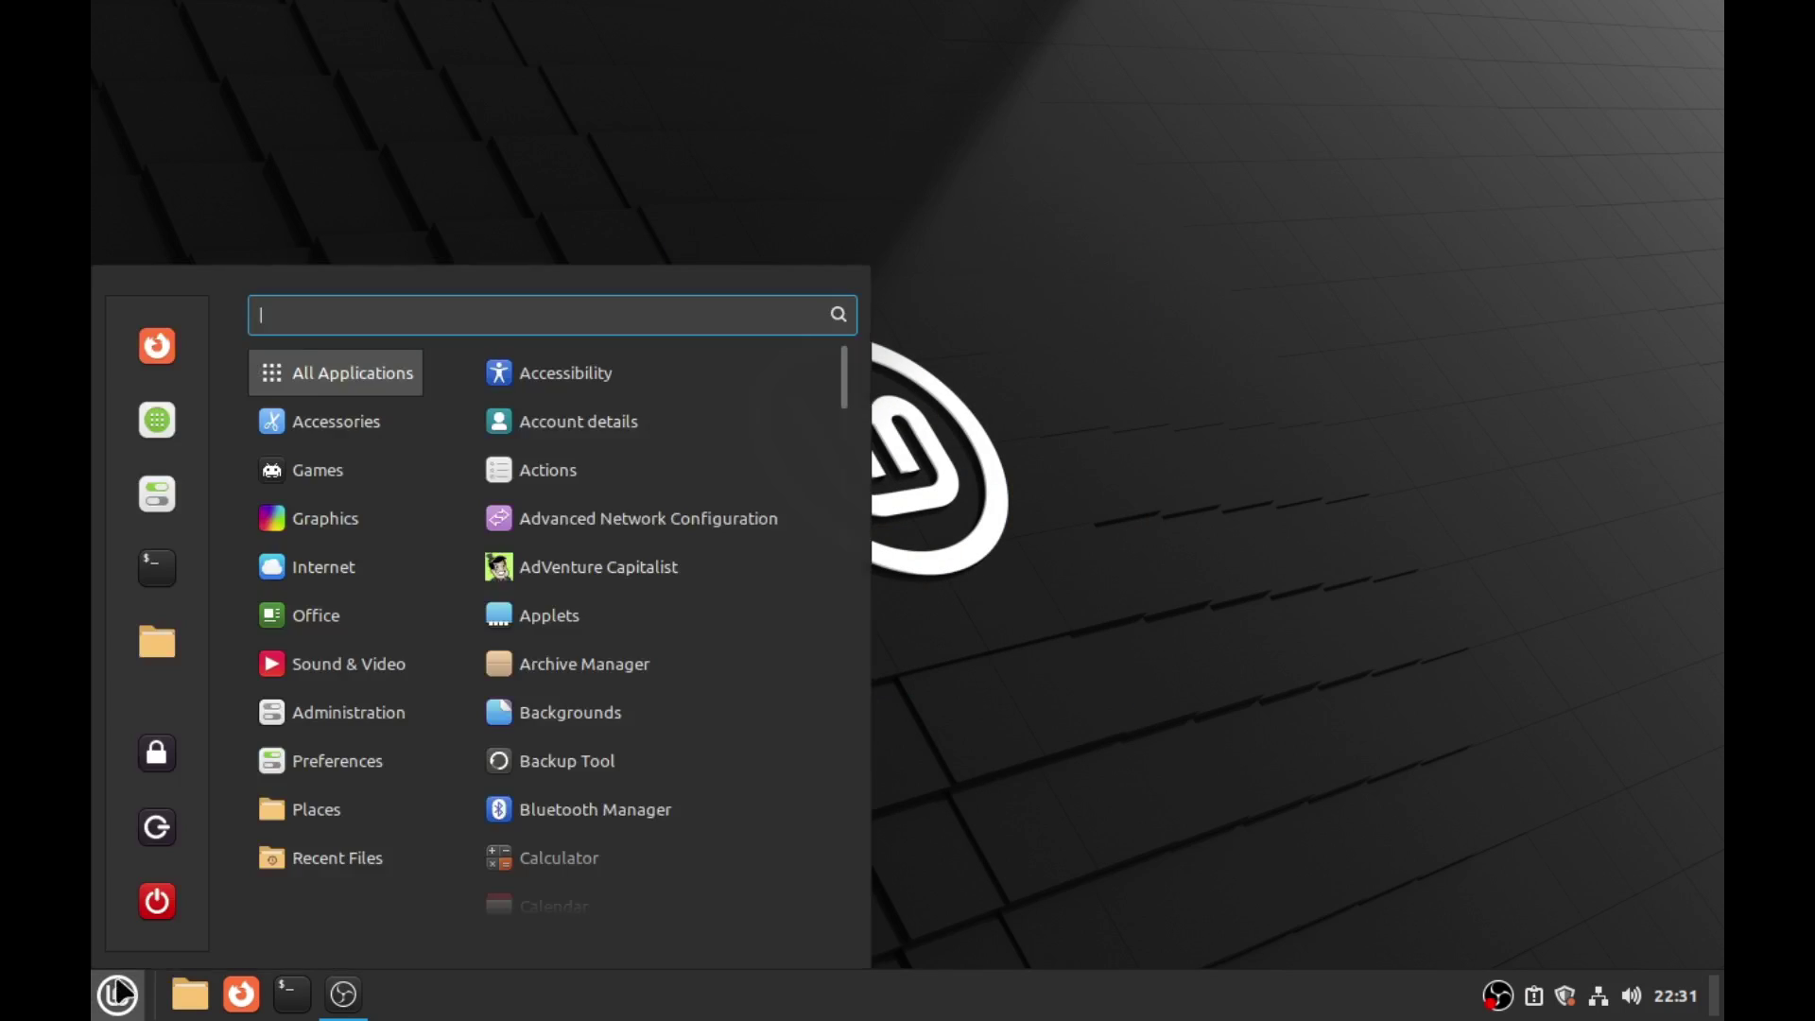
click(157, 492)
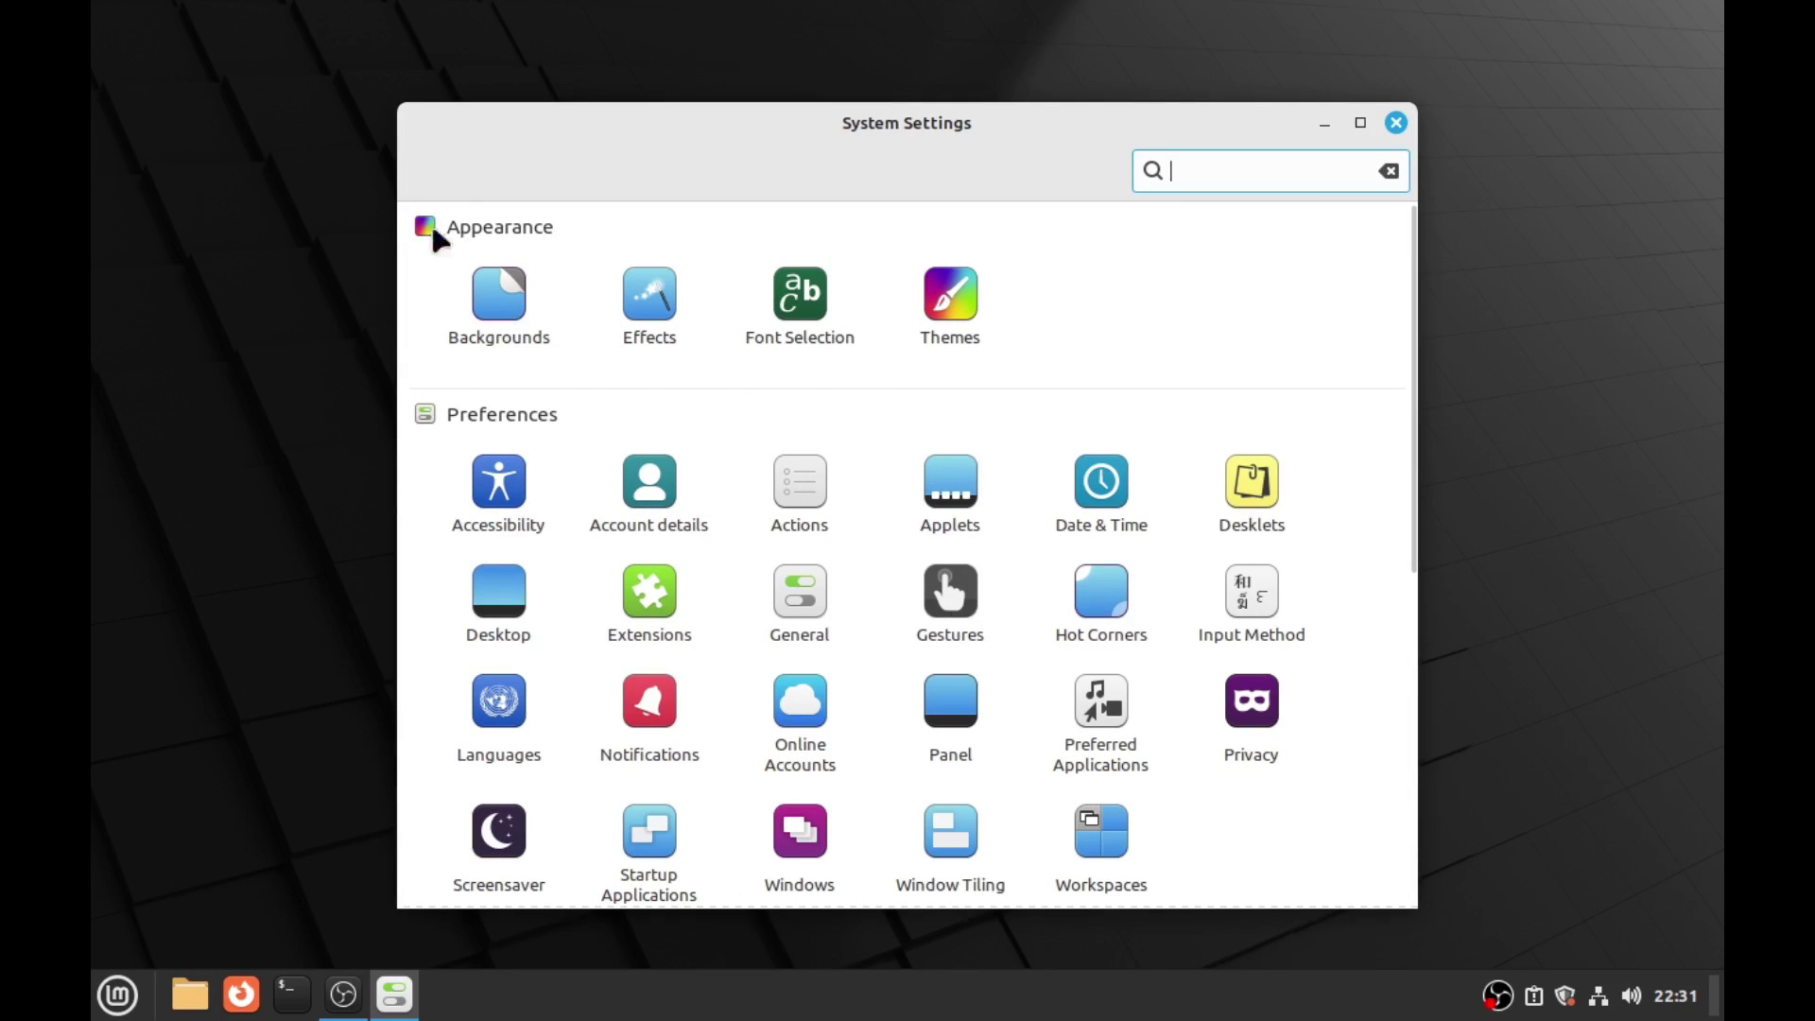
Step: Reposition the settings window and open the Themes page
drag(643, 141, 823, 121)
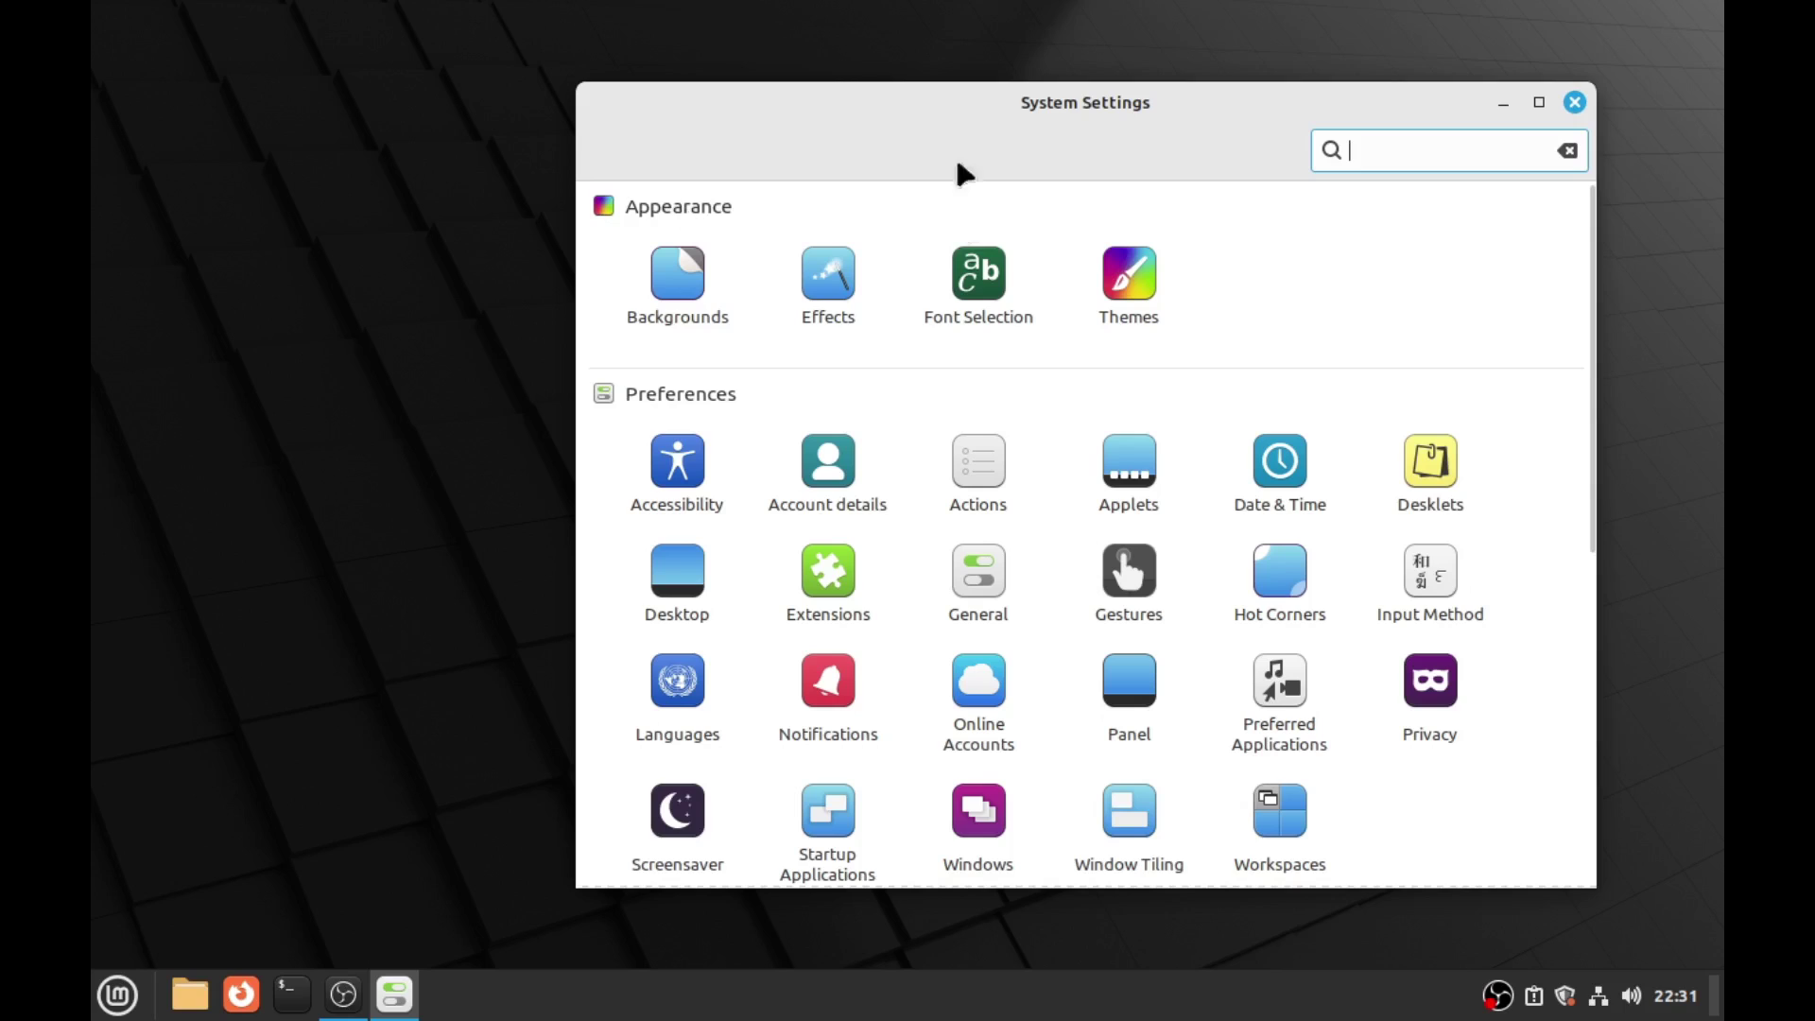
drag(1063, 177, 905, 185)
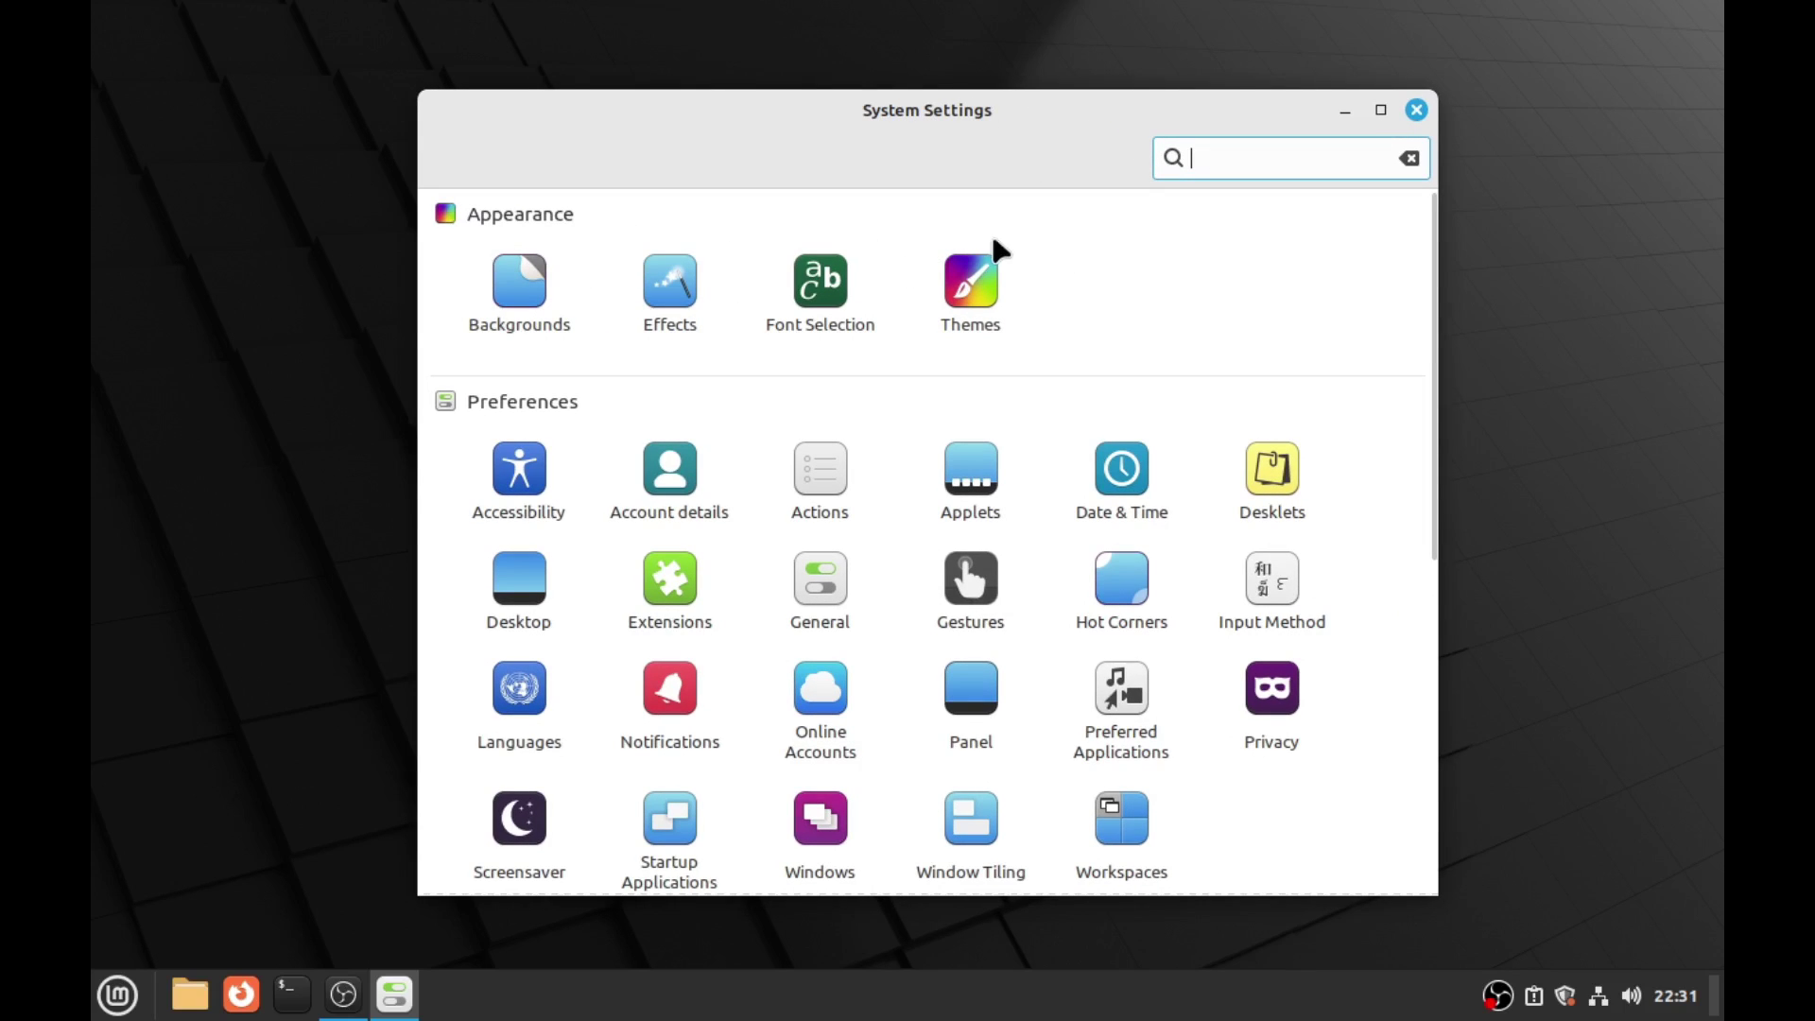
click(971, 301)
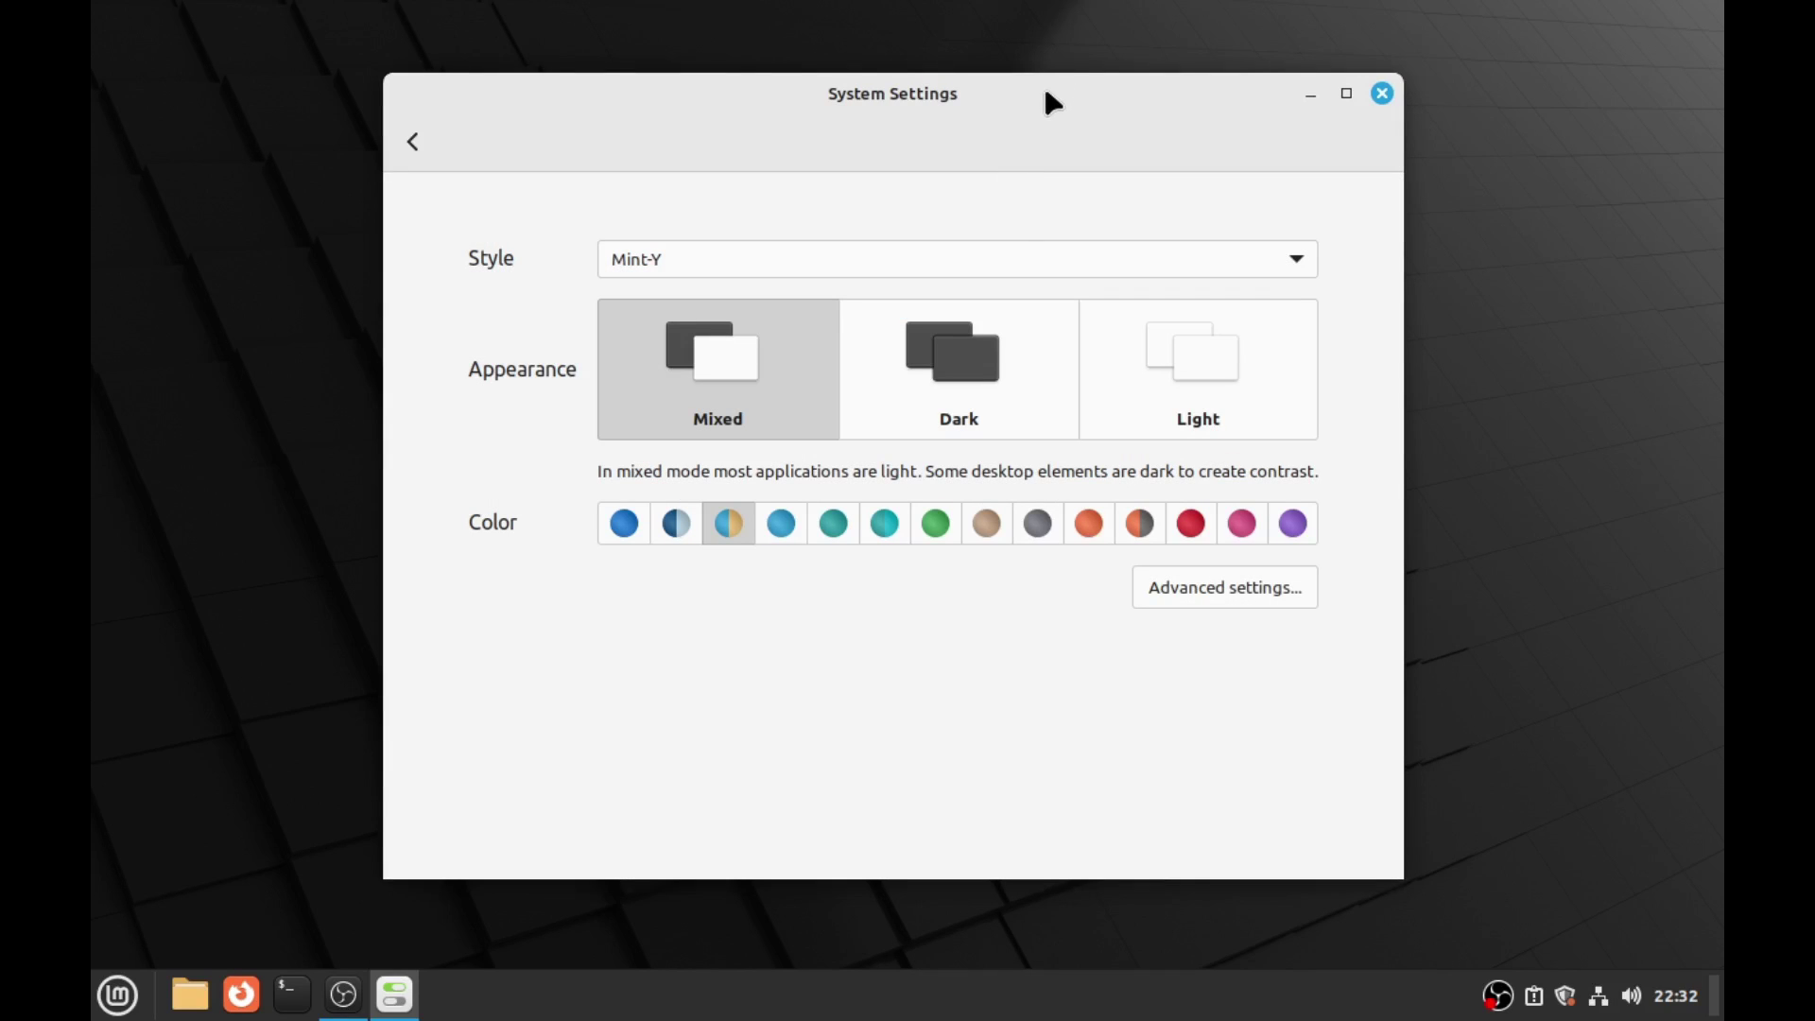
Step: Try the Mint-X, Mint-L and Mint-Y theme styles, settling on Mint-X
click(922, 260)
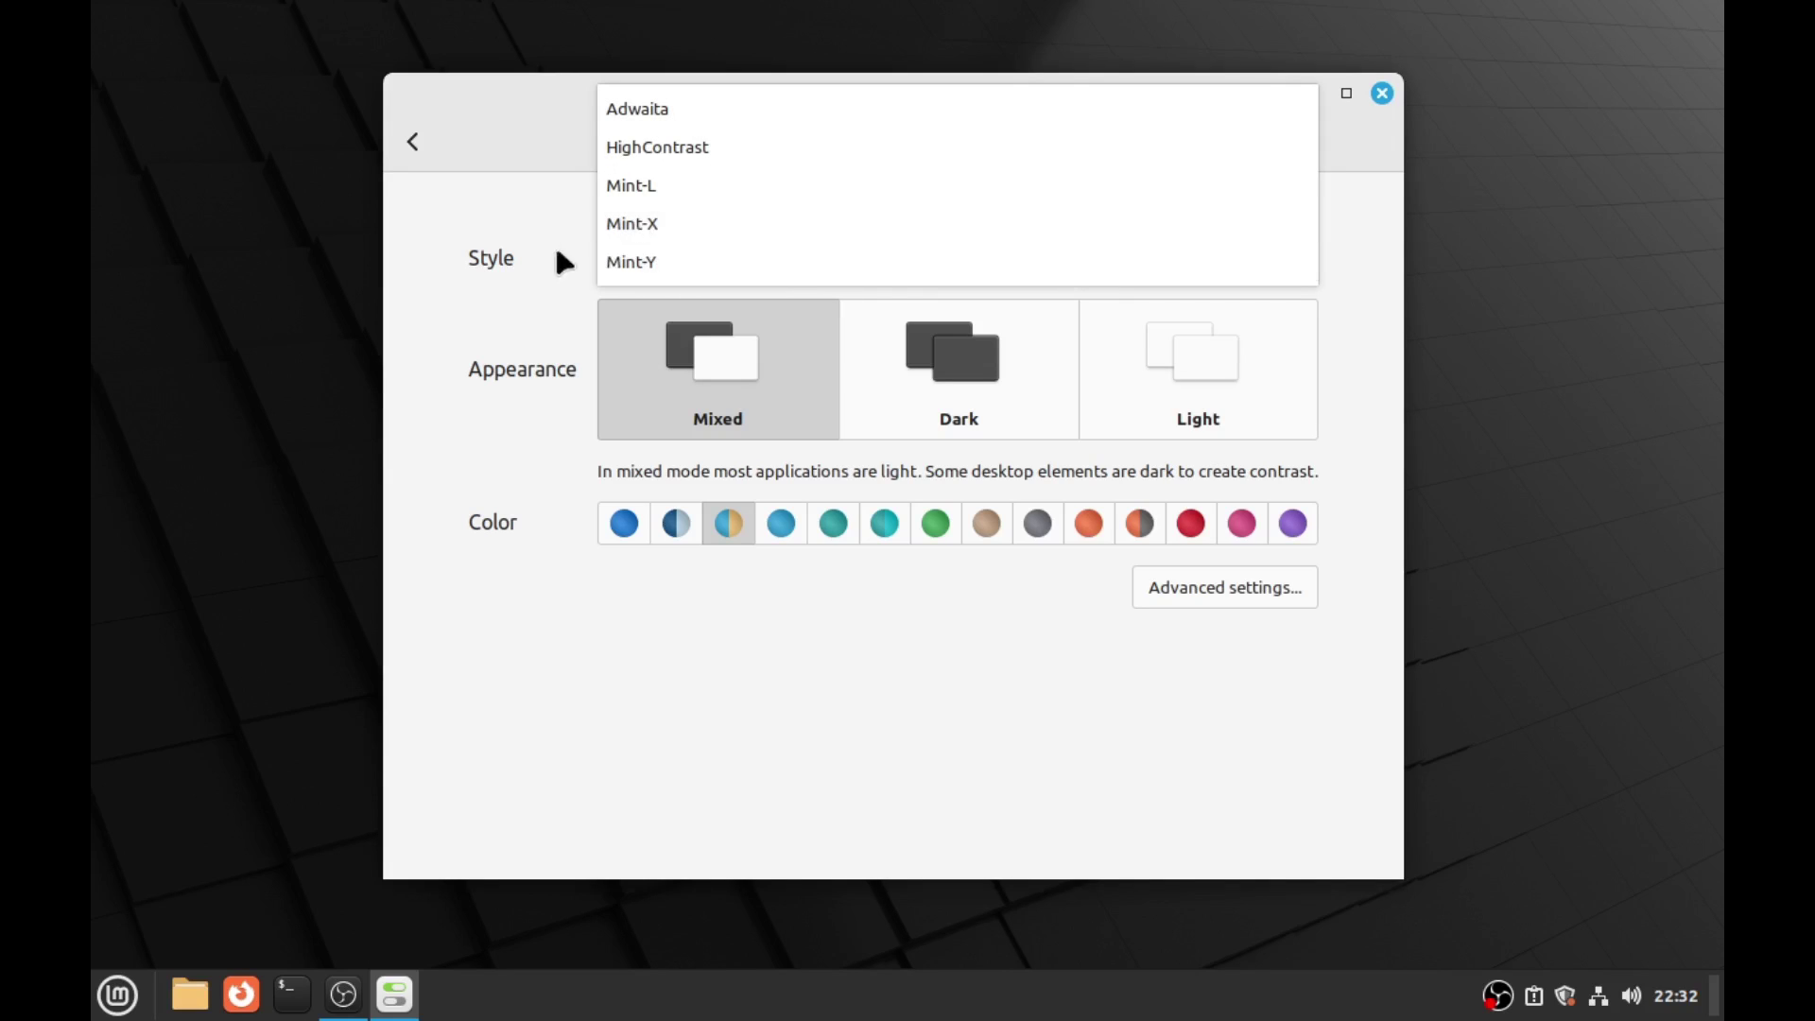
click(669, 223)
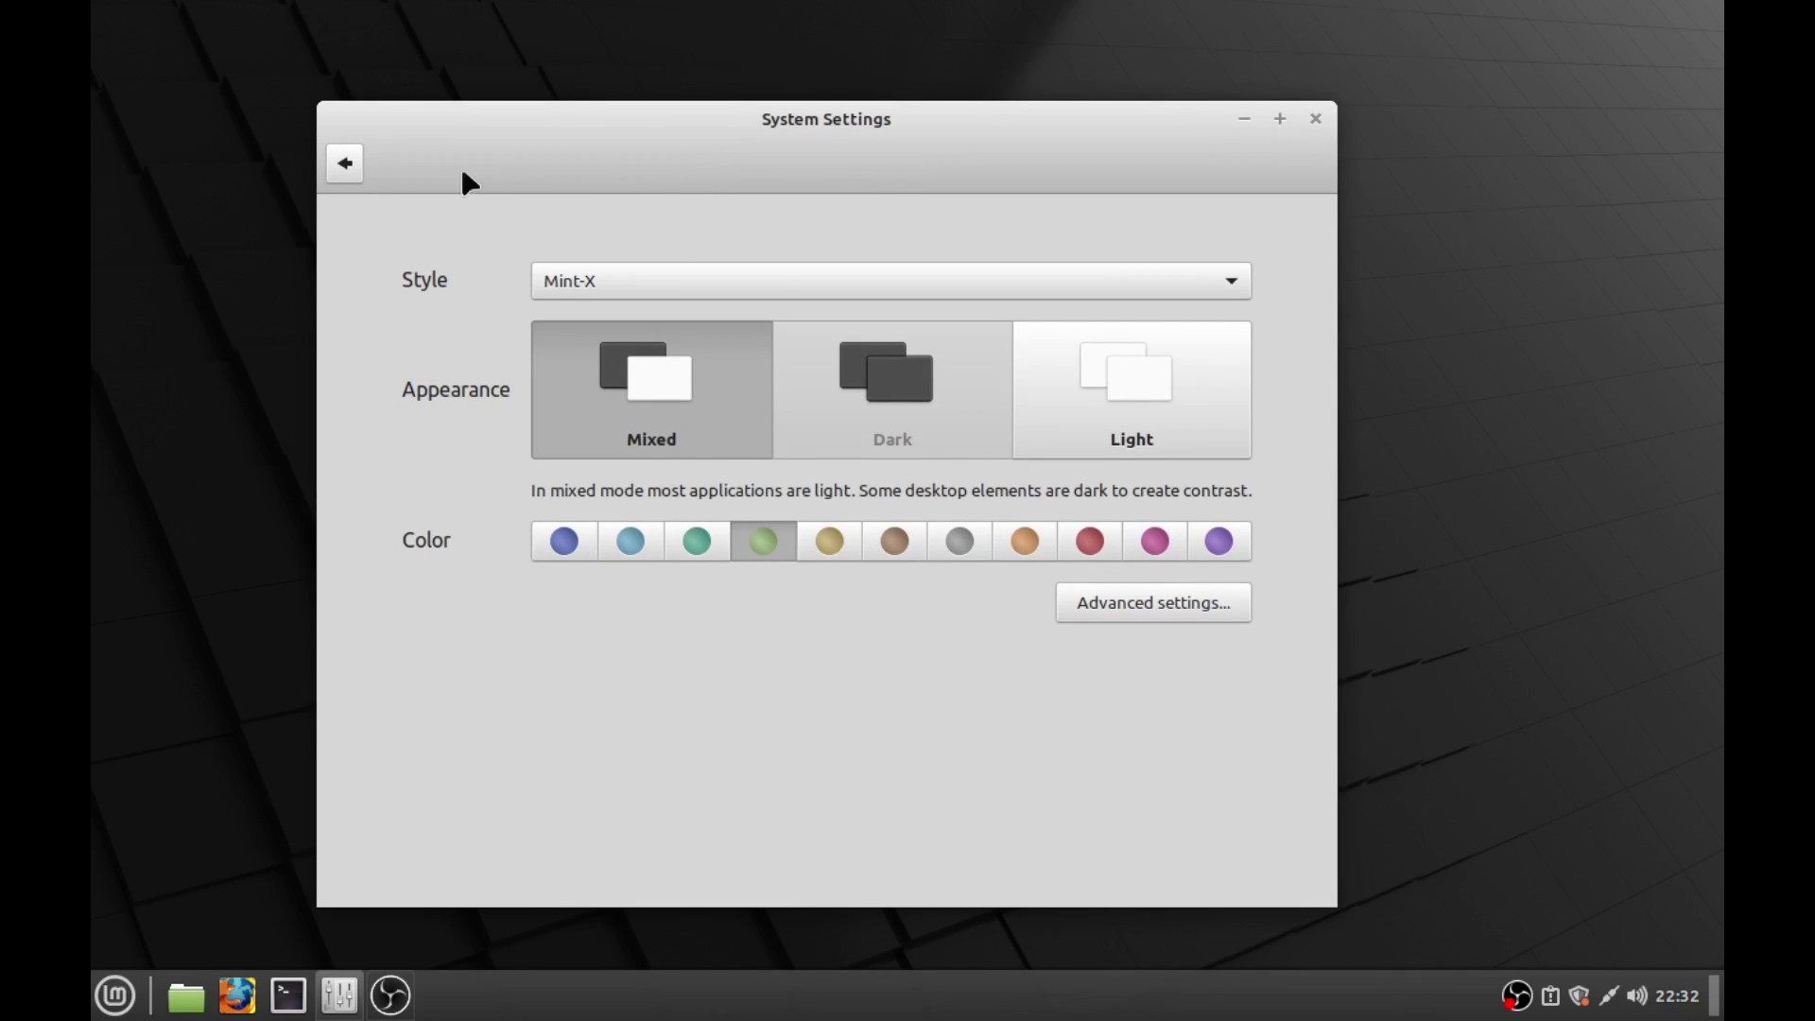
click(768, 297)
click(642, 248)
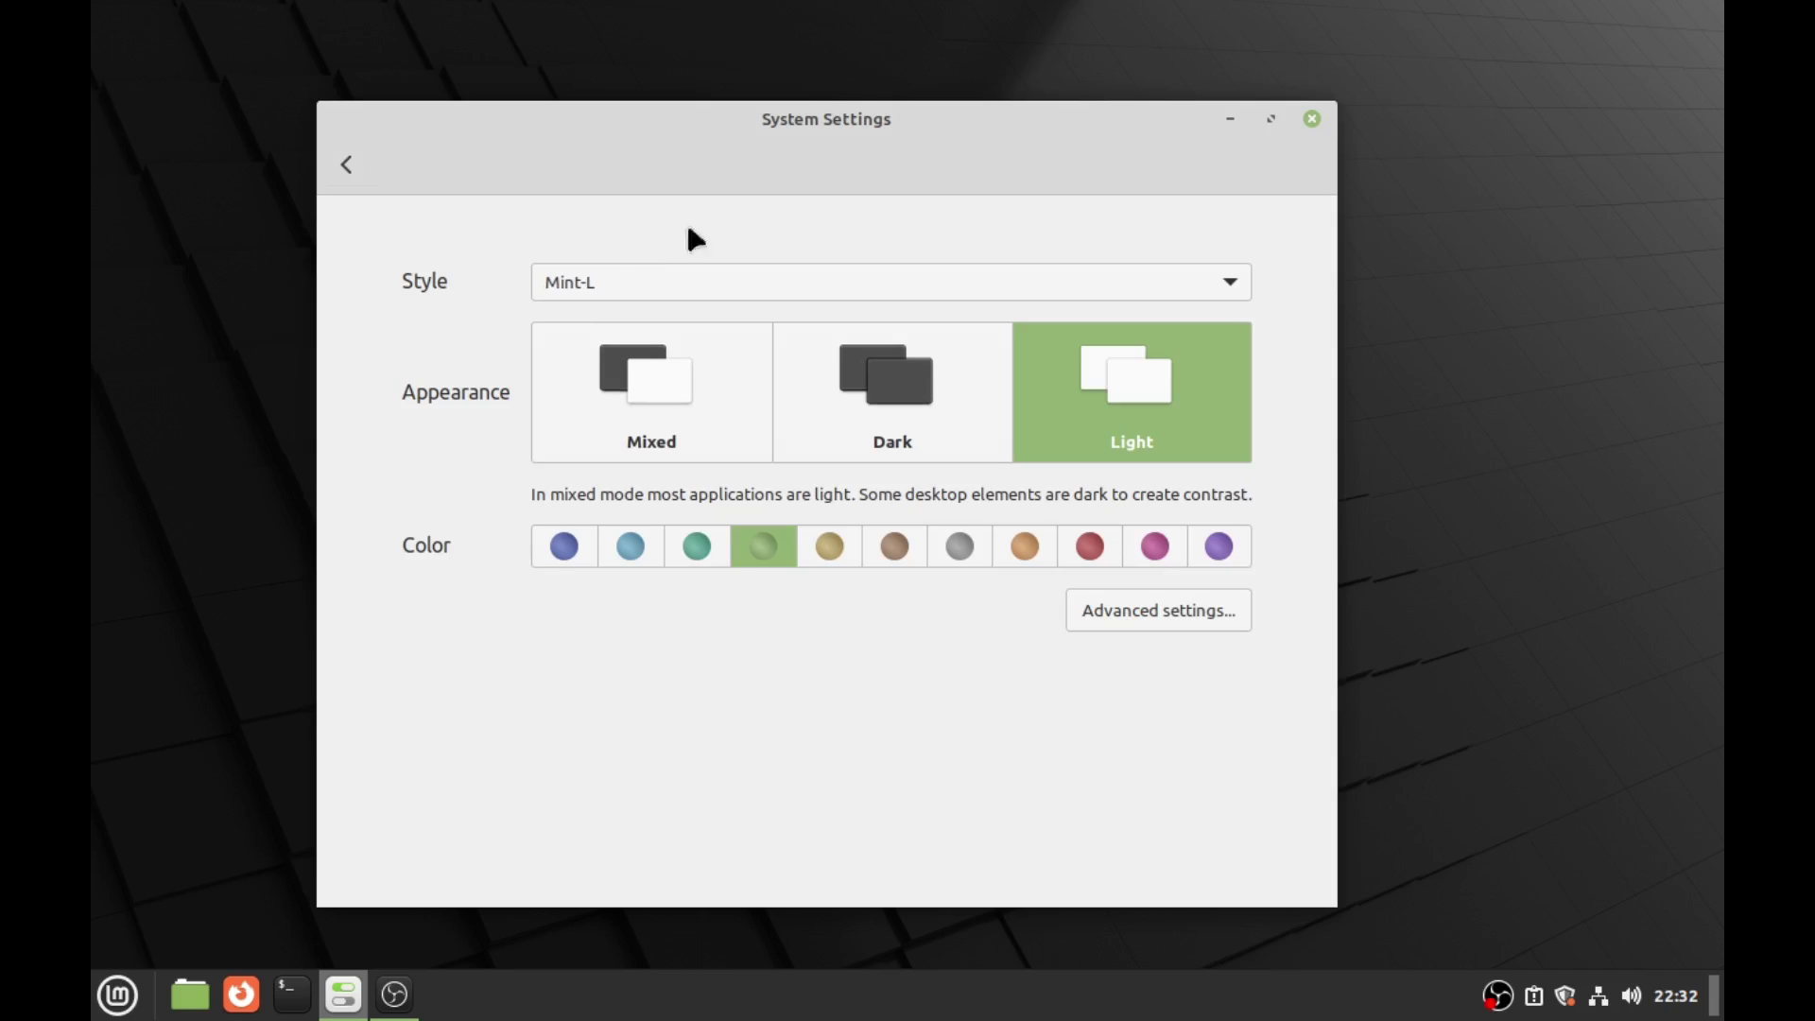
click(911, 283)
click(650, 360)
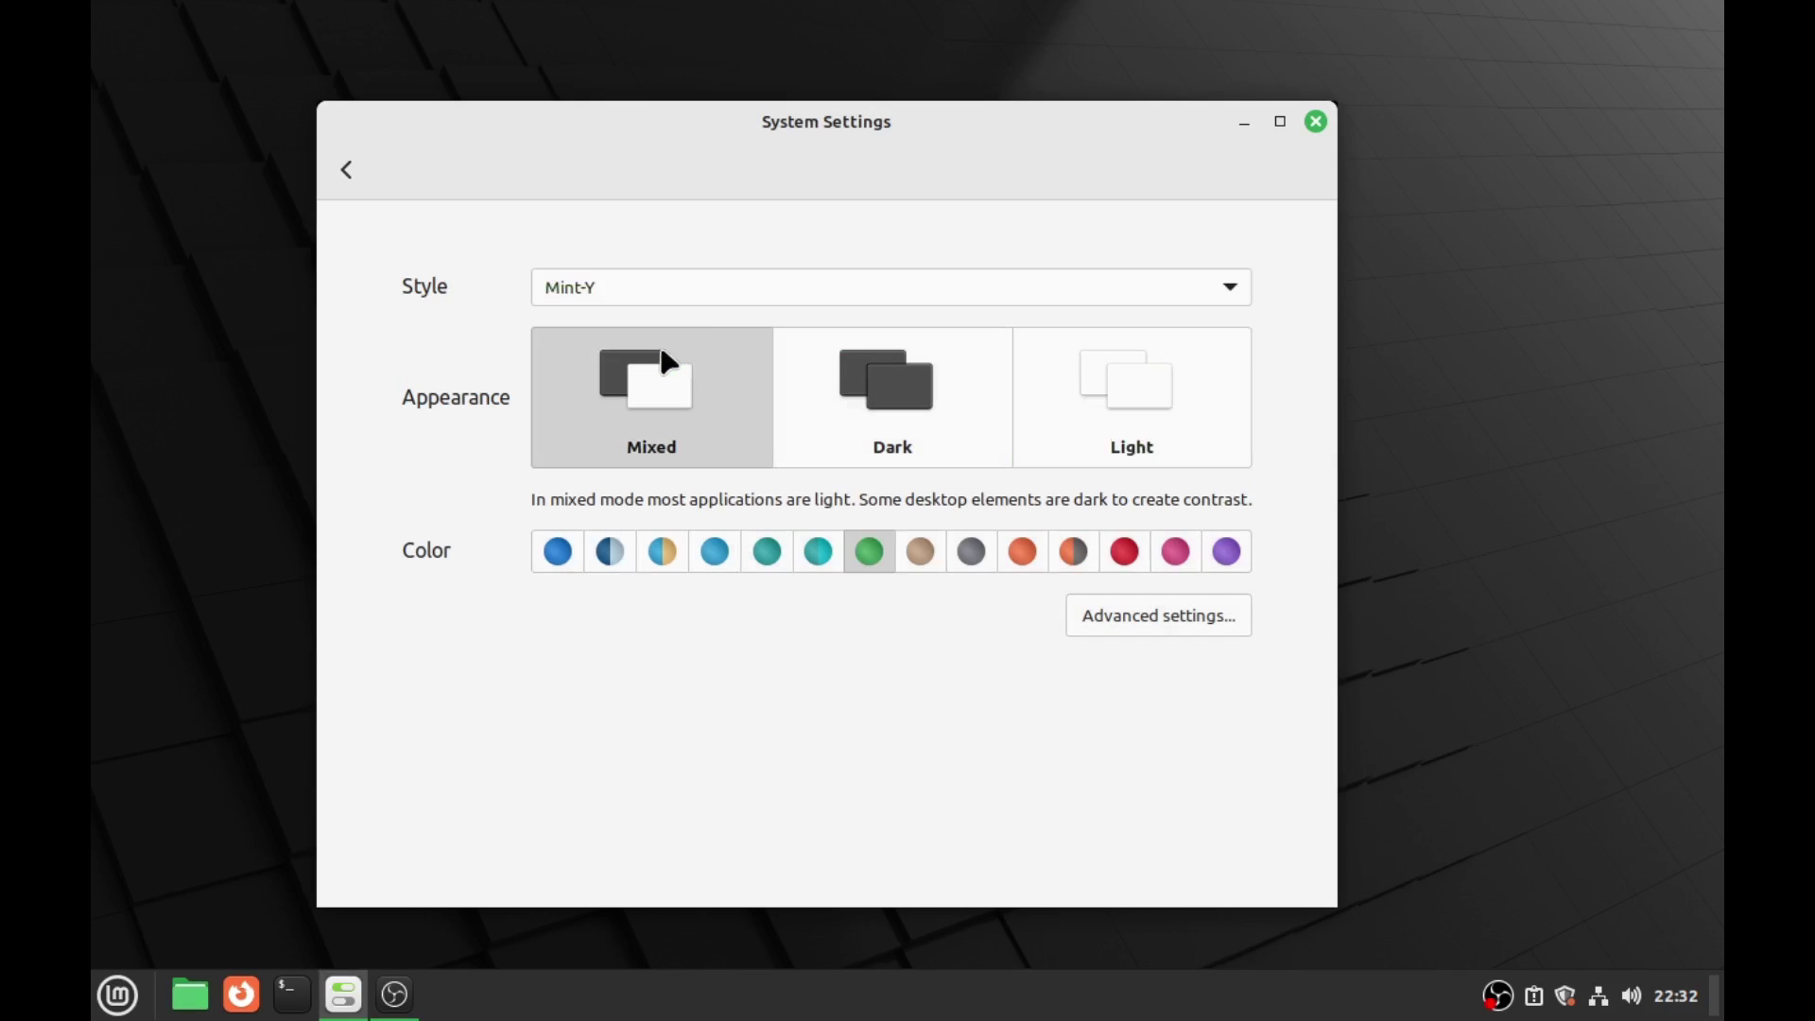
click(857, 288)
click(716, 253)
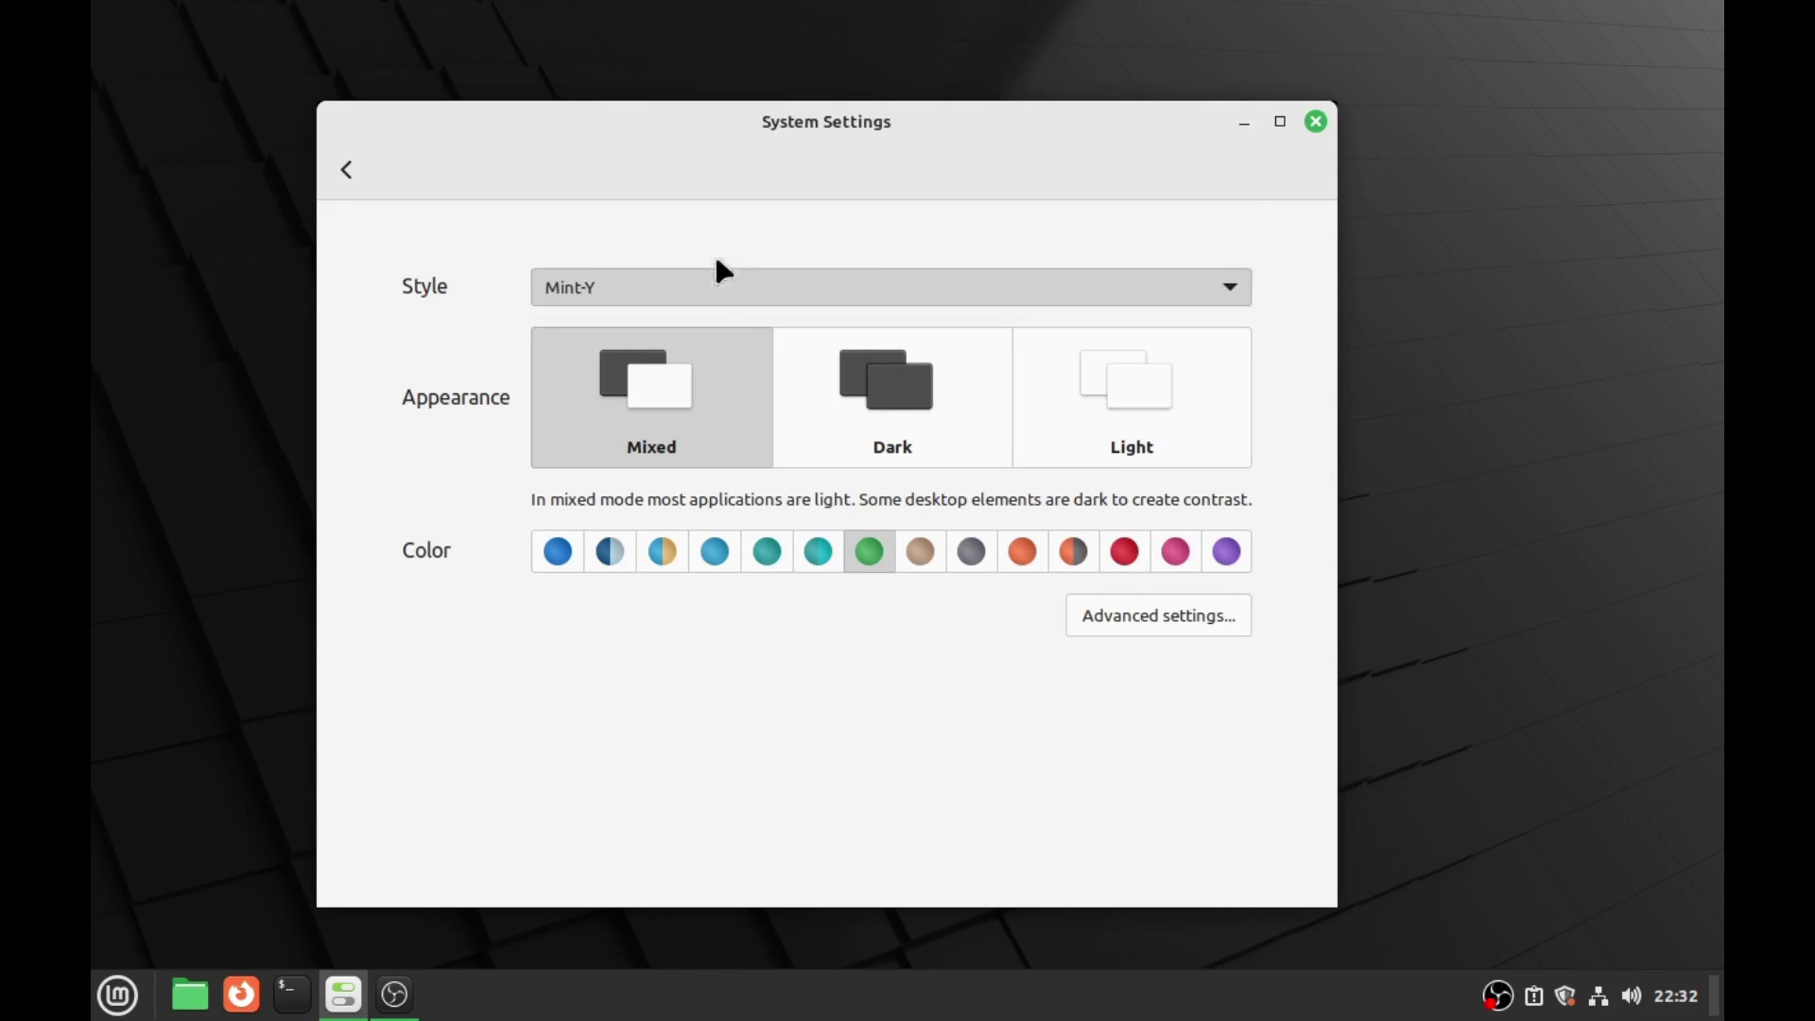
click(838, 284)
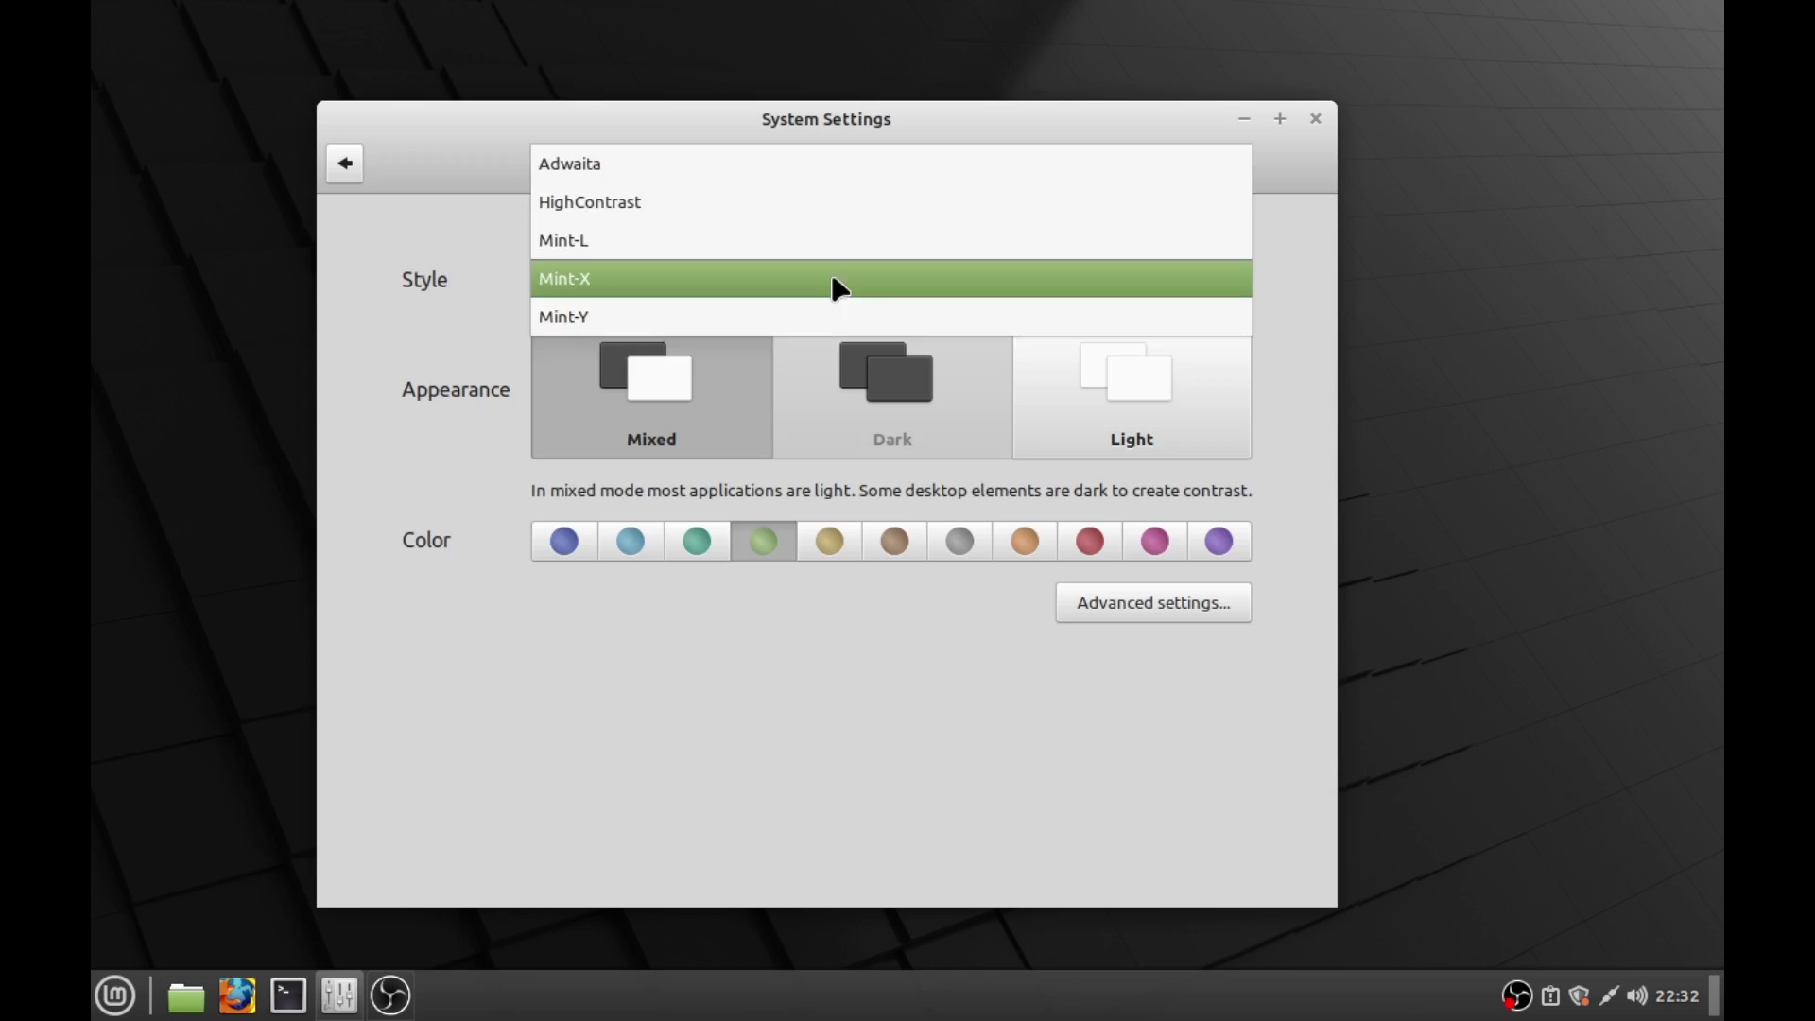
click(463, 194)
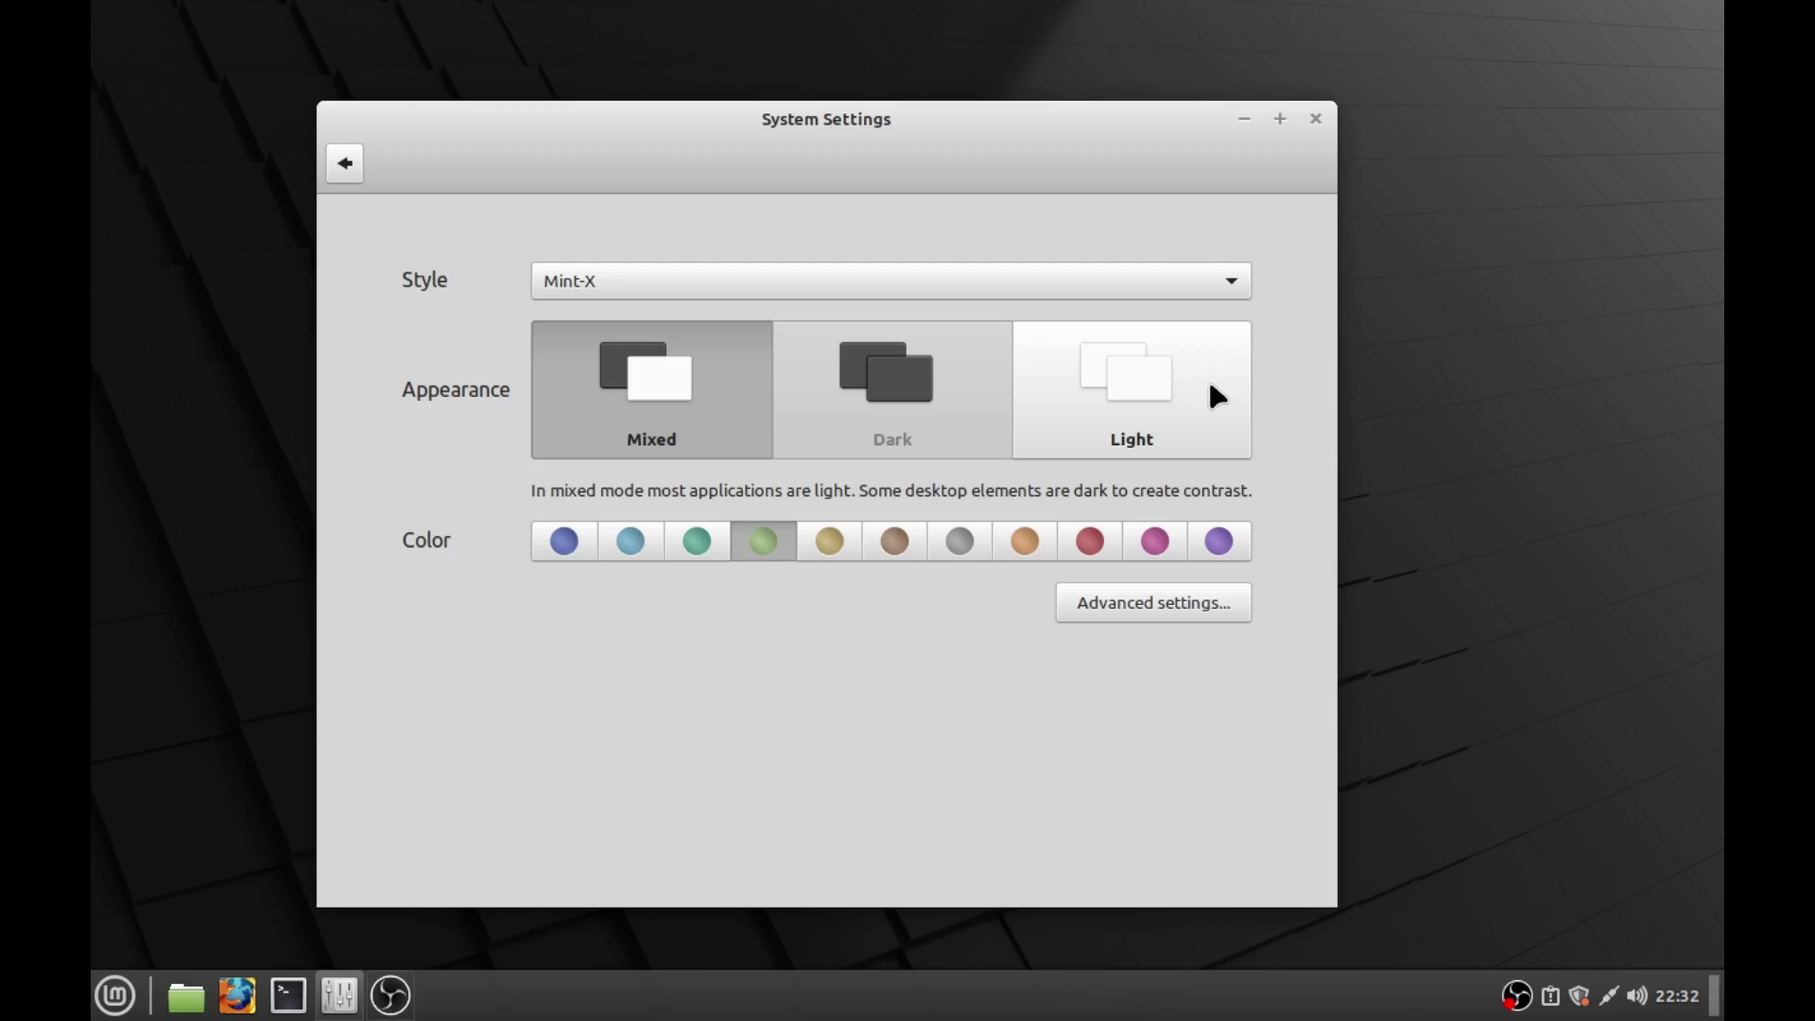
Step: Open the advanced theme settings and browse the Desktop themes without changing them
click(1161, 604)
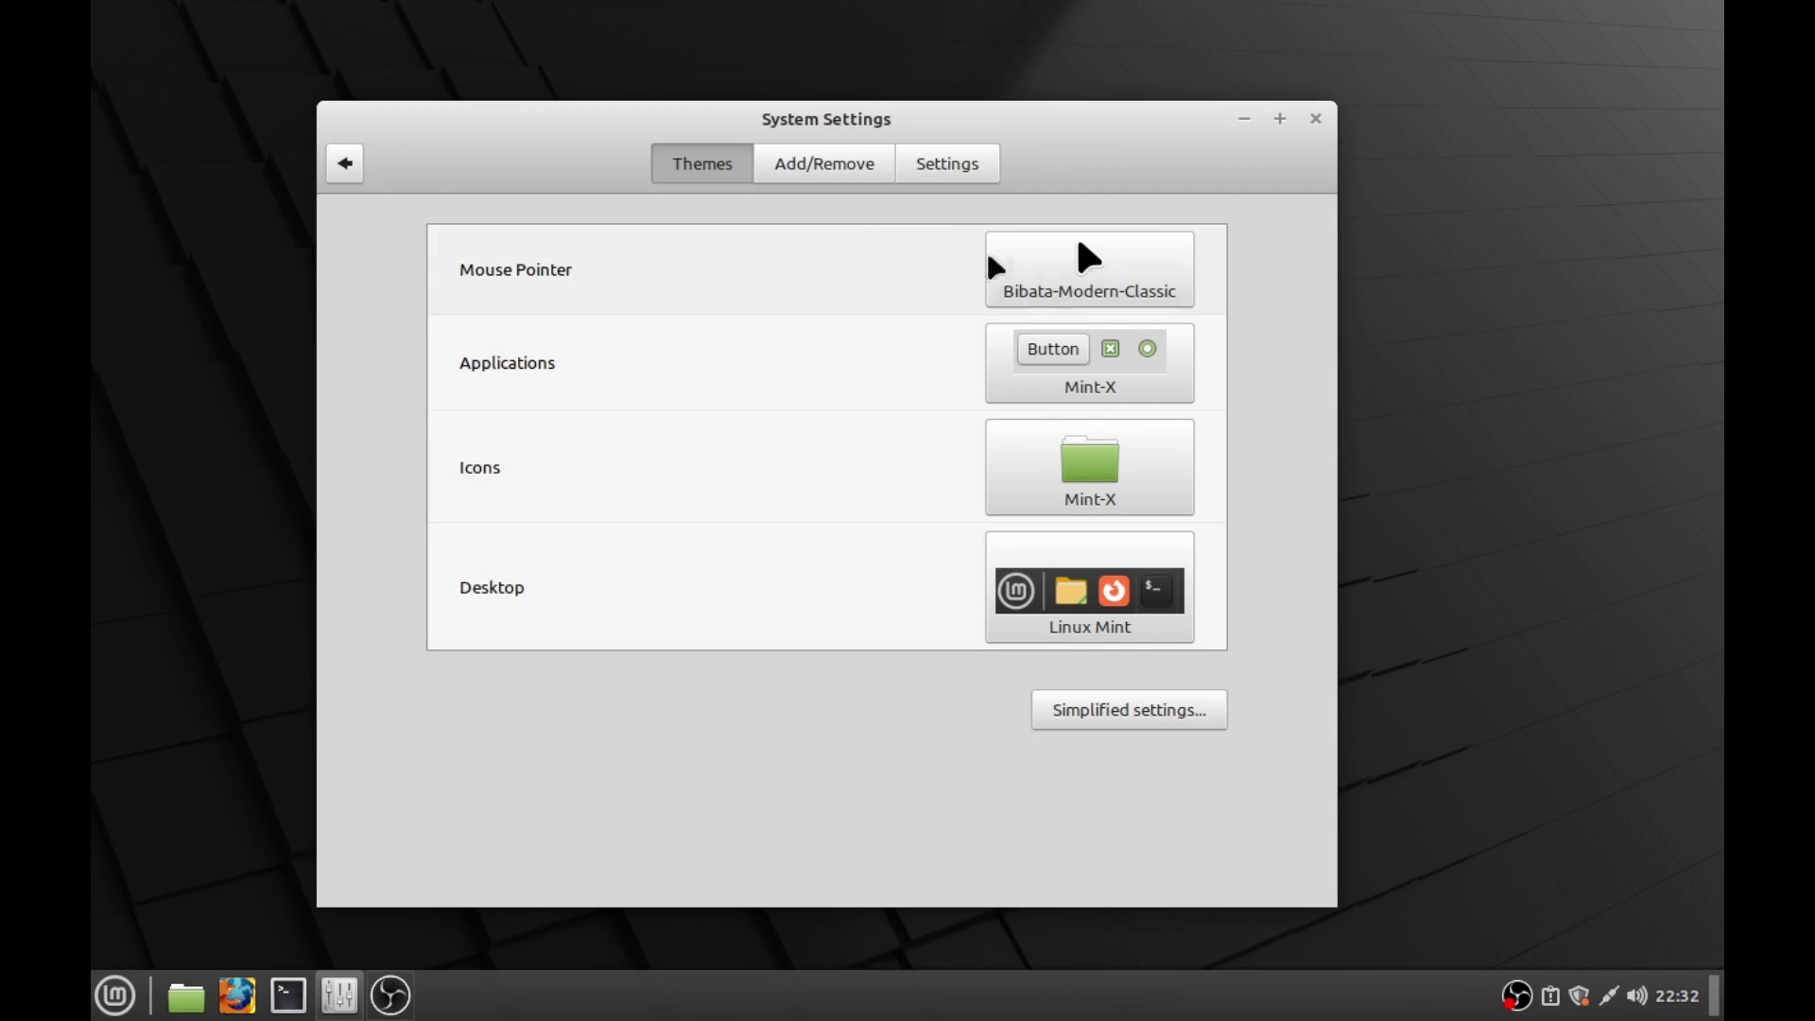
click(1082, 586)
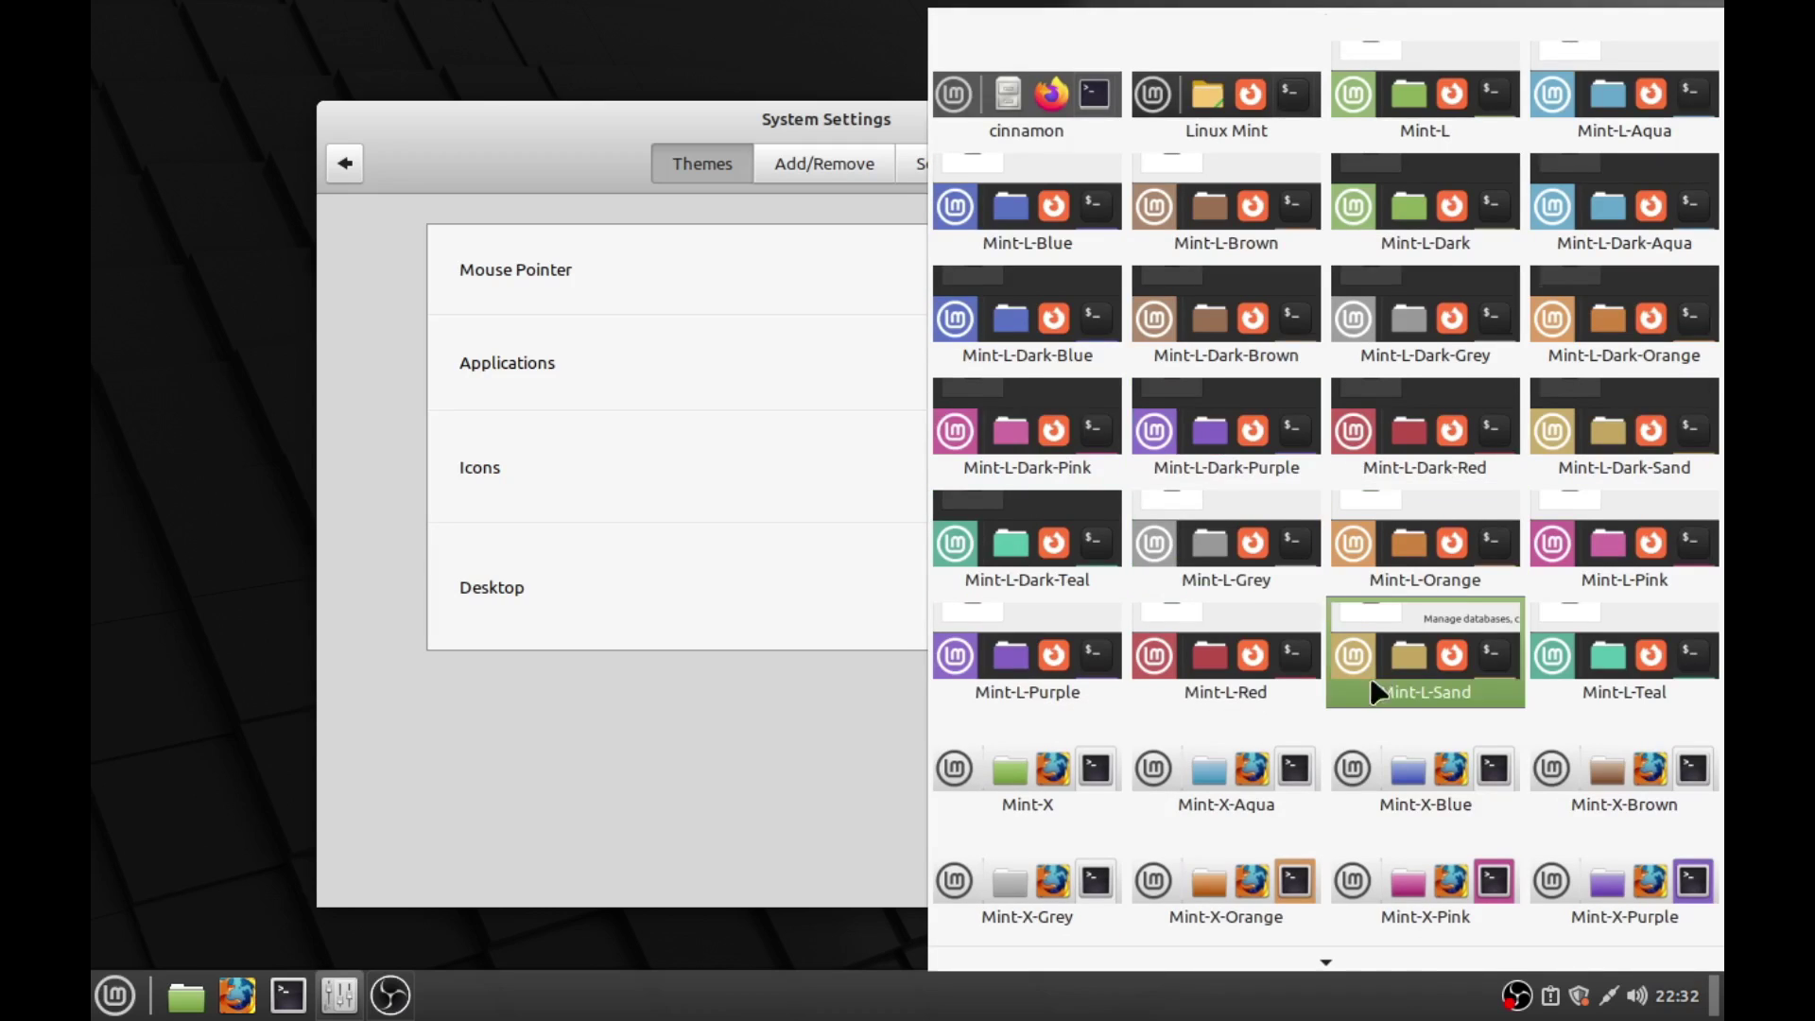
scroll(1276, 661, down, 5)
scroll(1134, 652, down, 1)
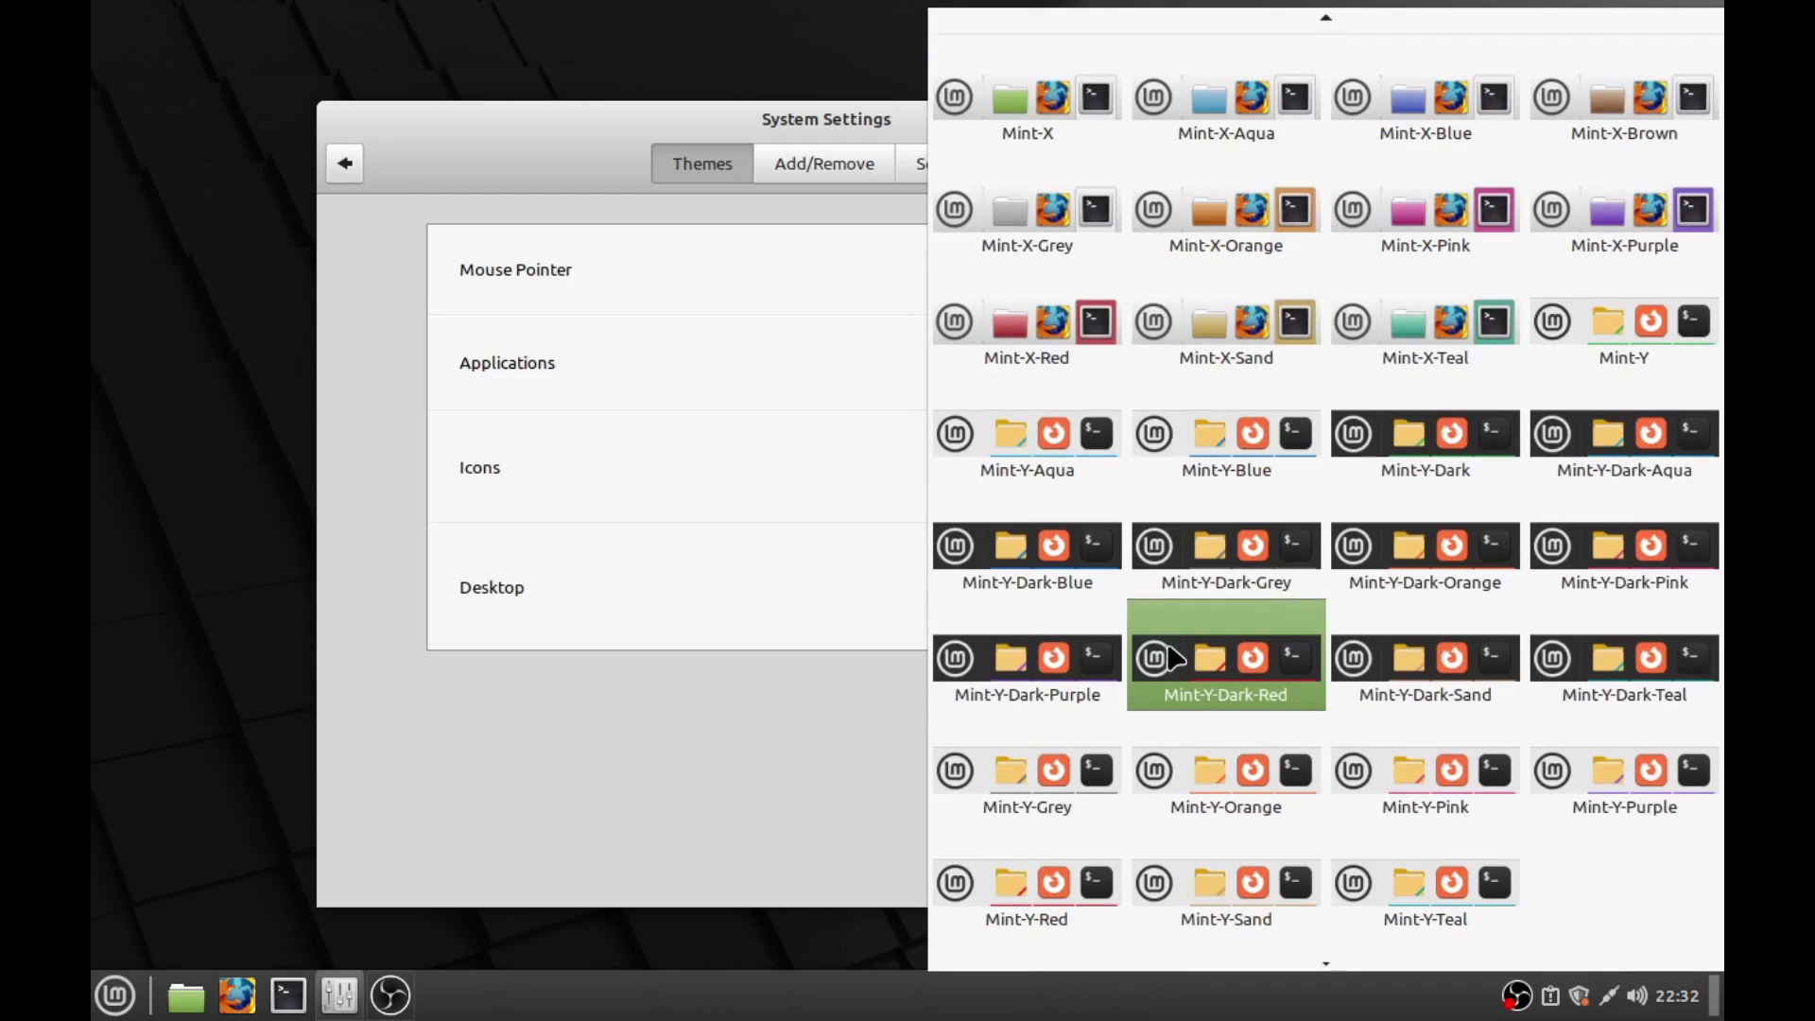
click(680, 745)
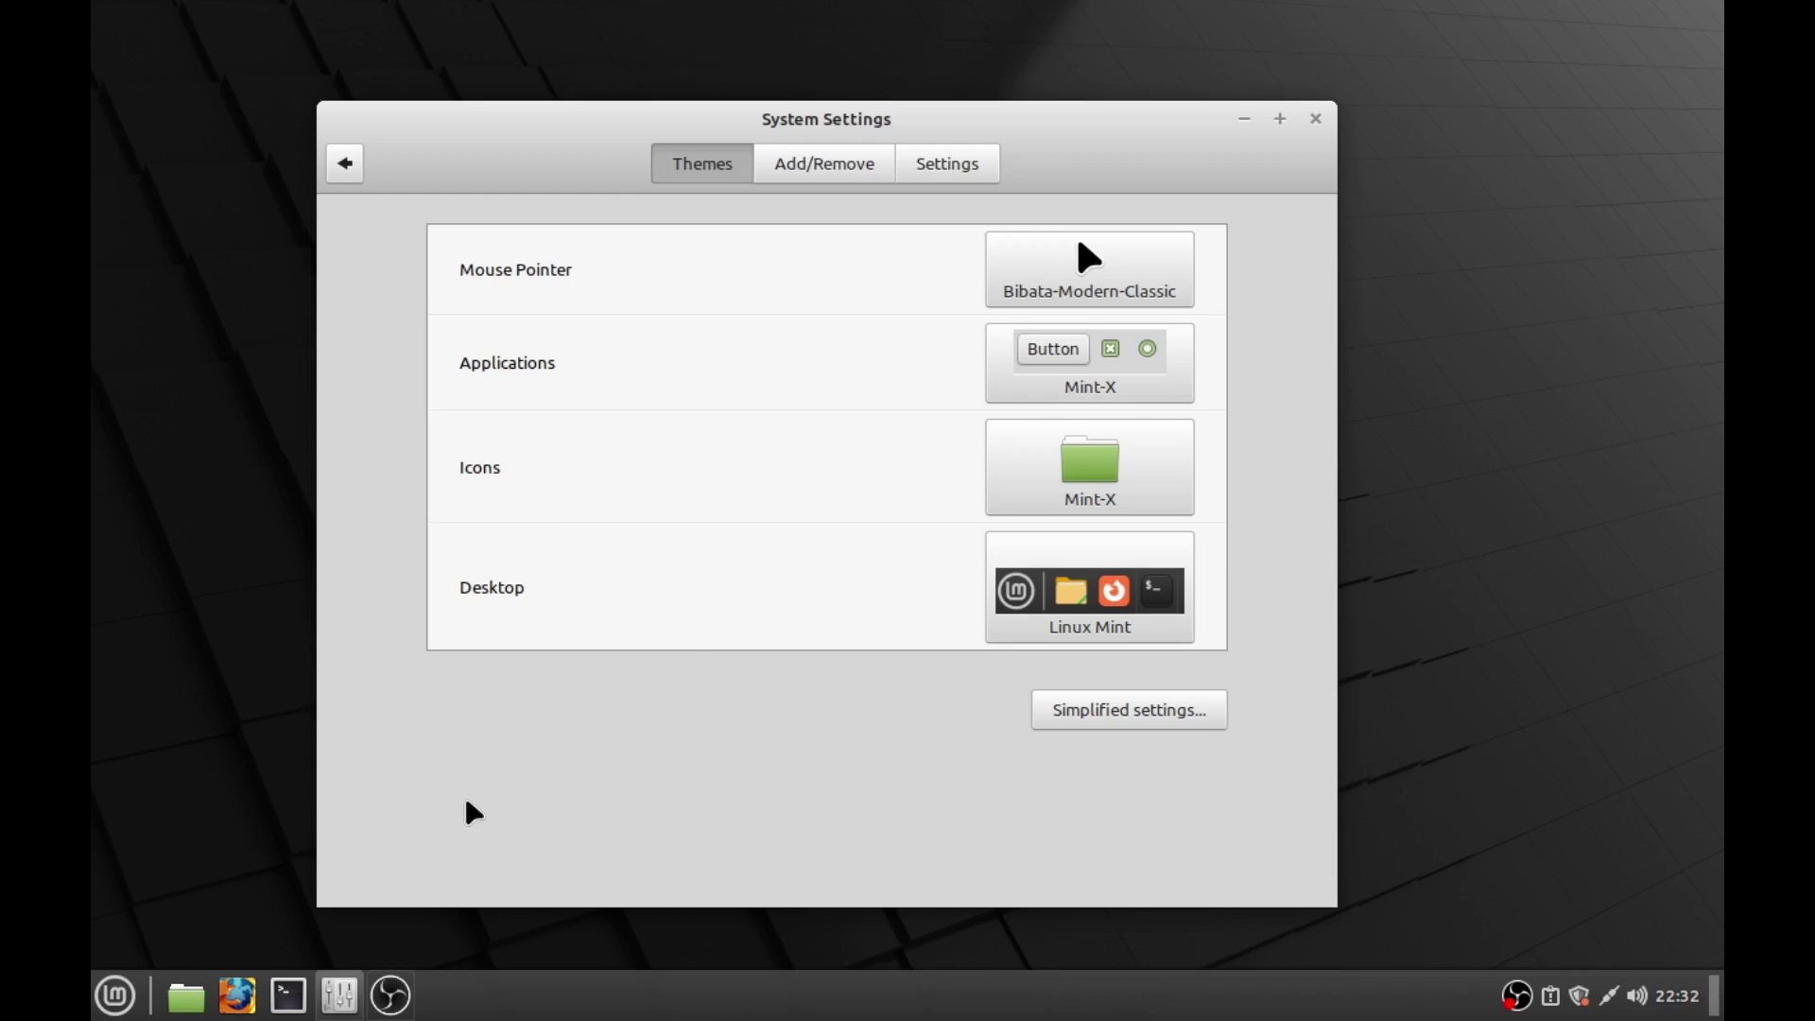
Step: Look through the Mouse Pointer themes unchanged, then launch Firefox from the panel
click(1122, 246)
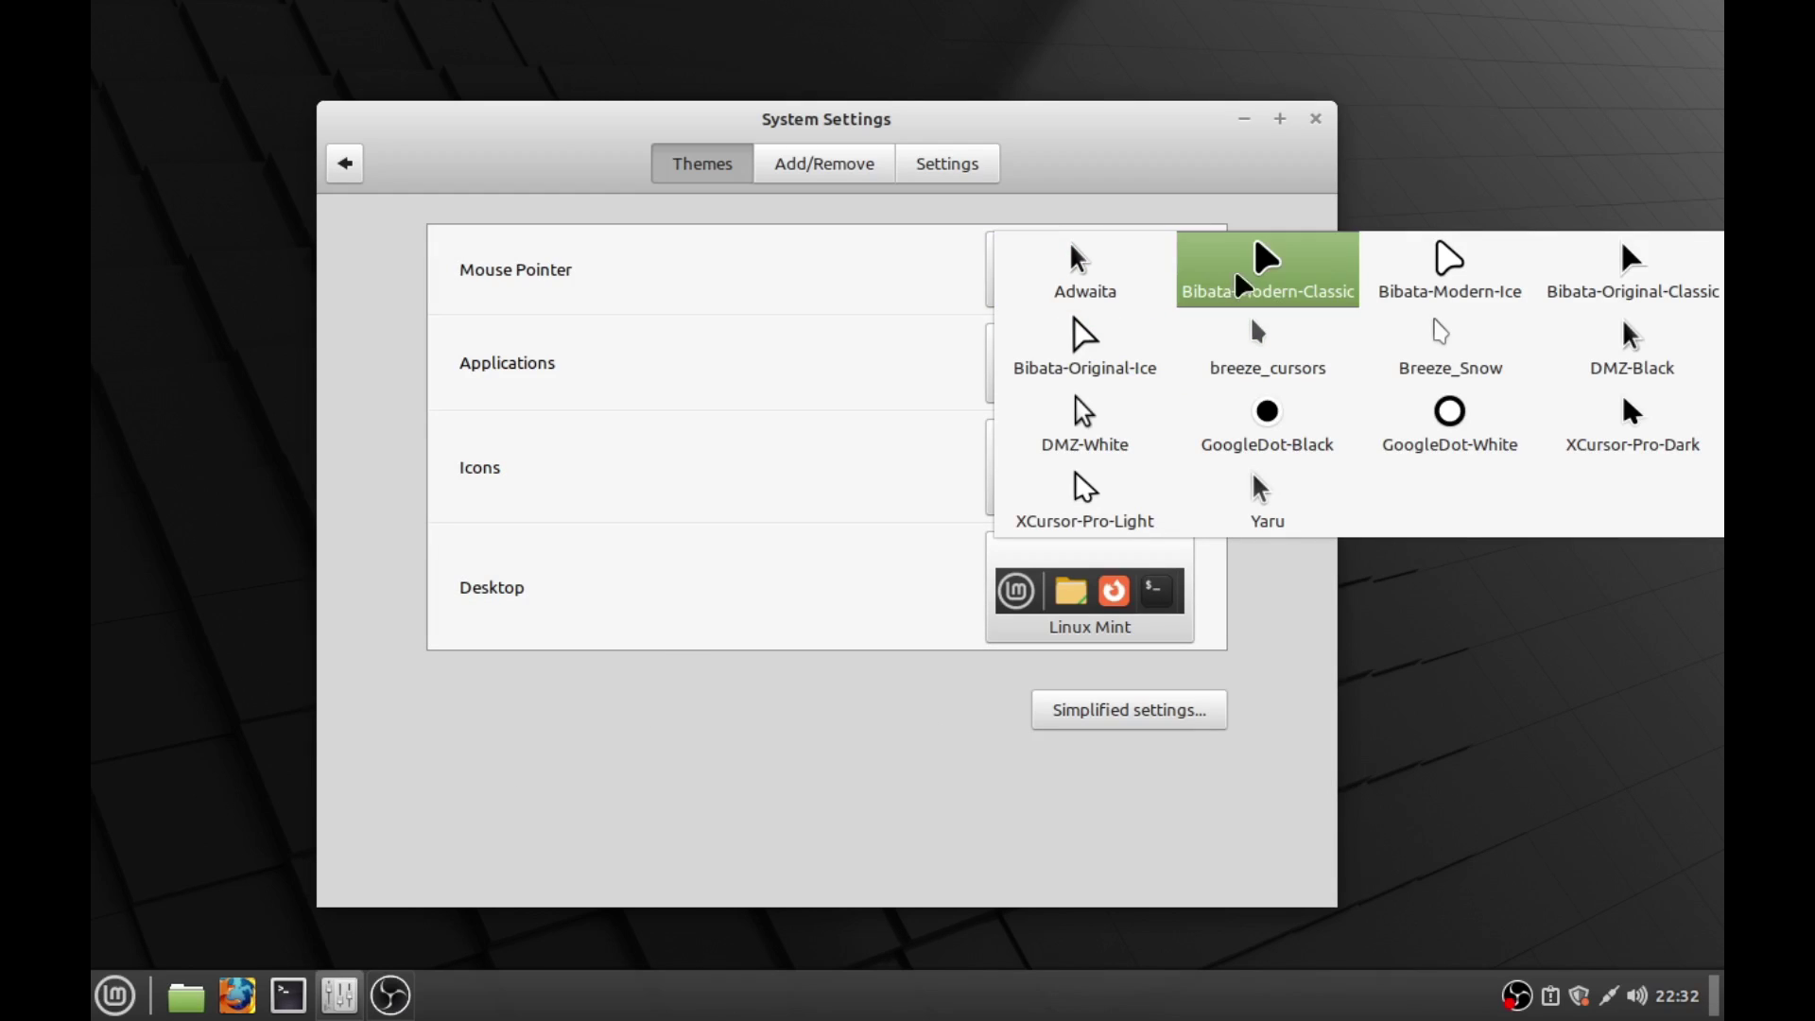
click(973, 331)
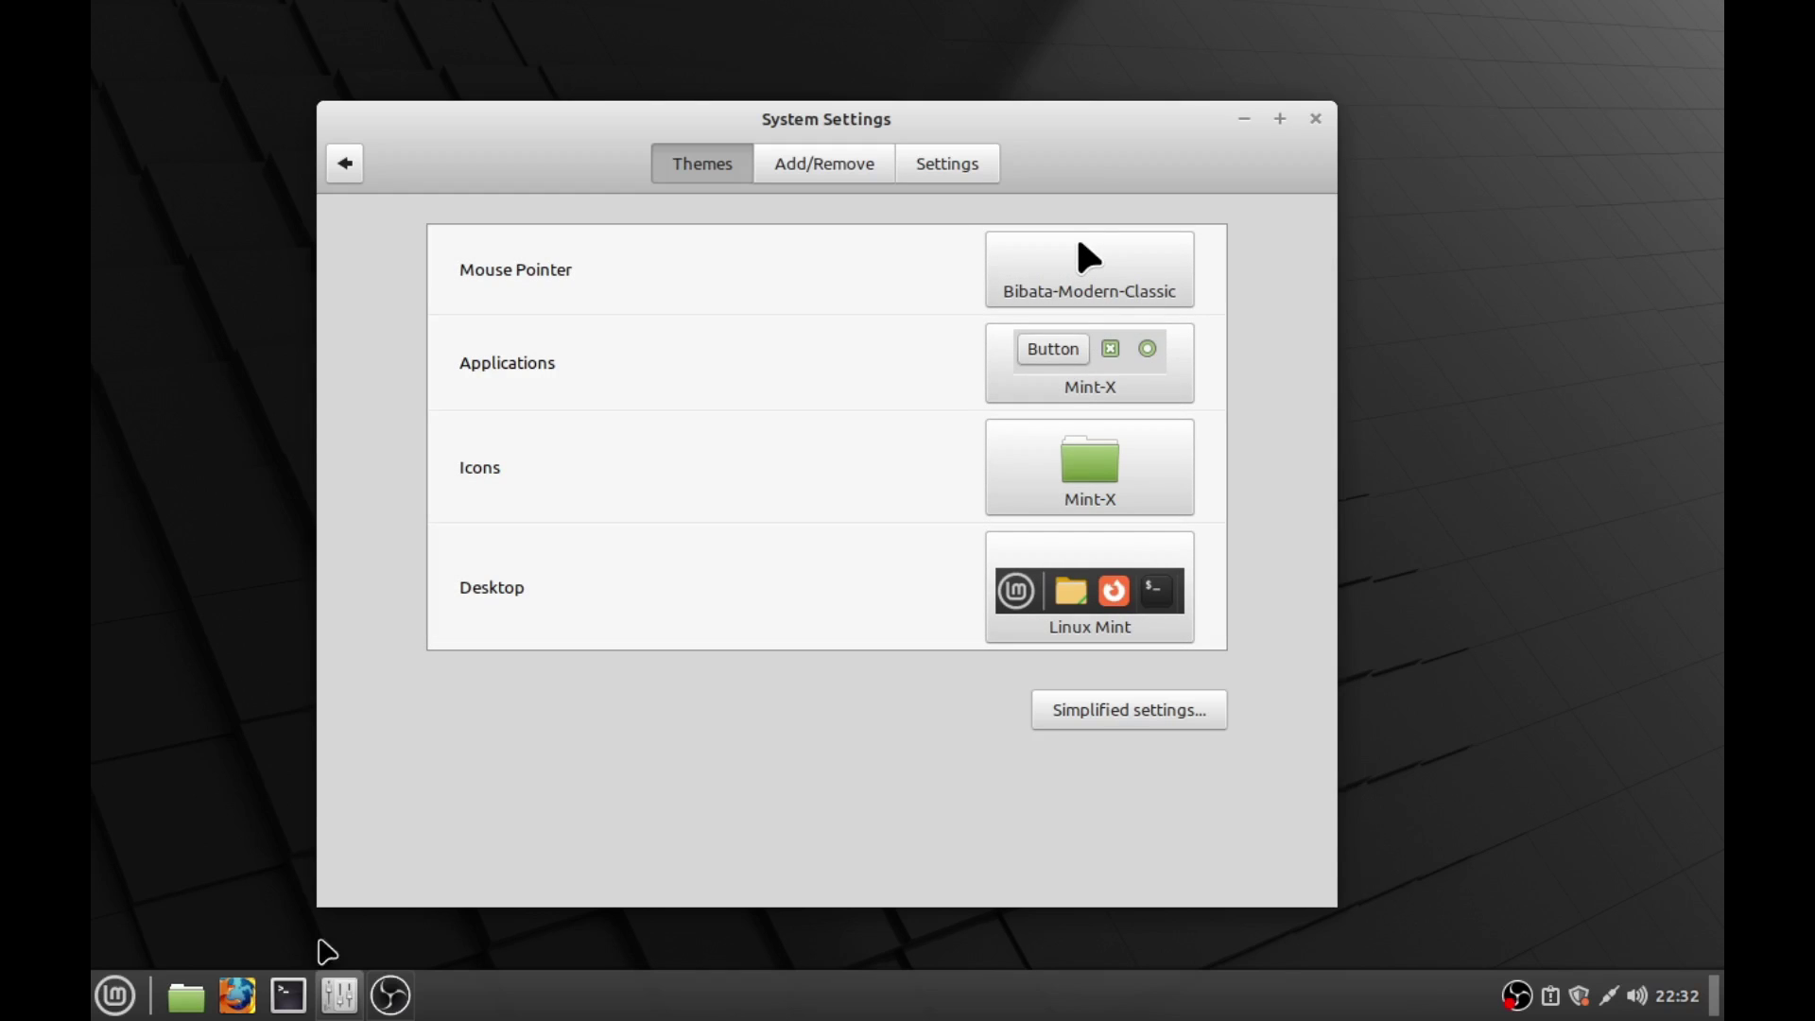
drag(571, 118, 619, 81)
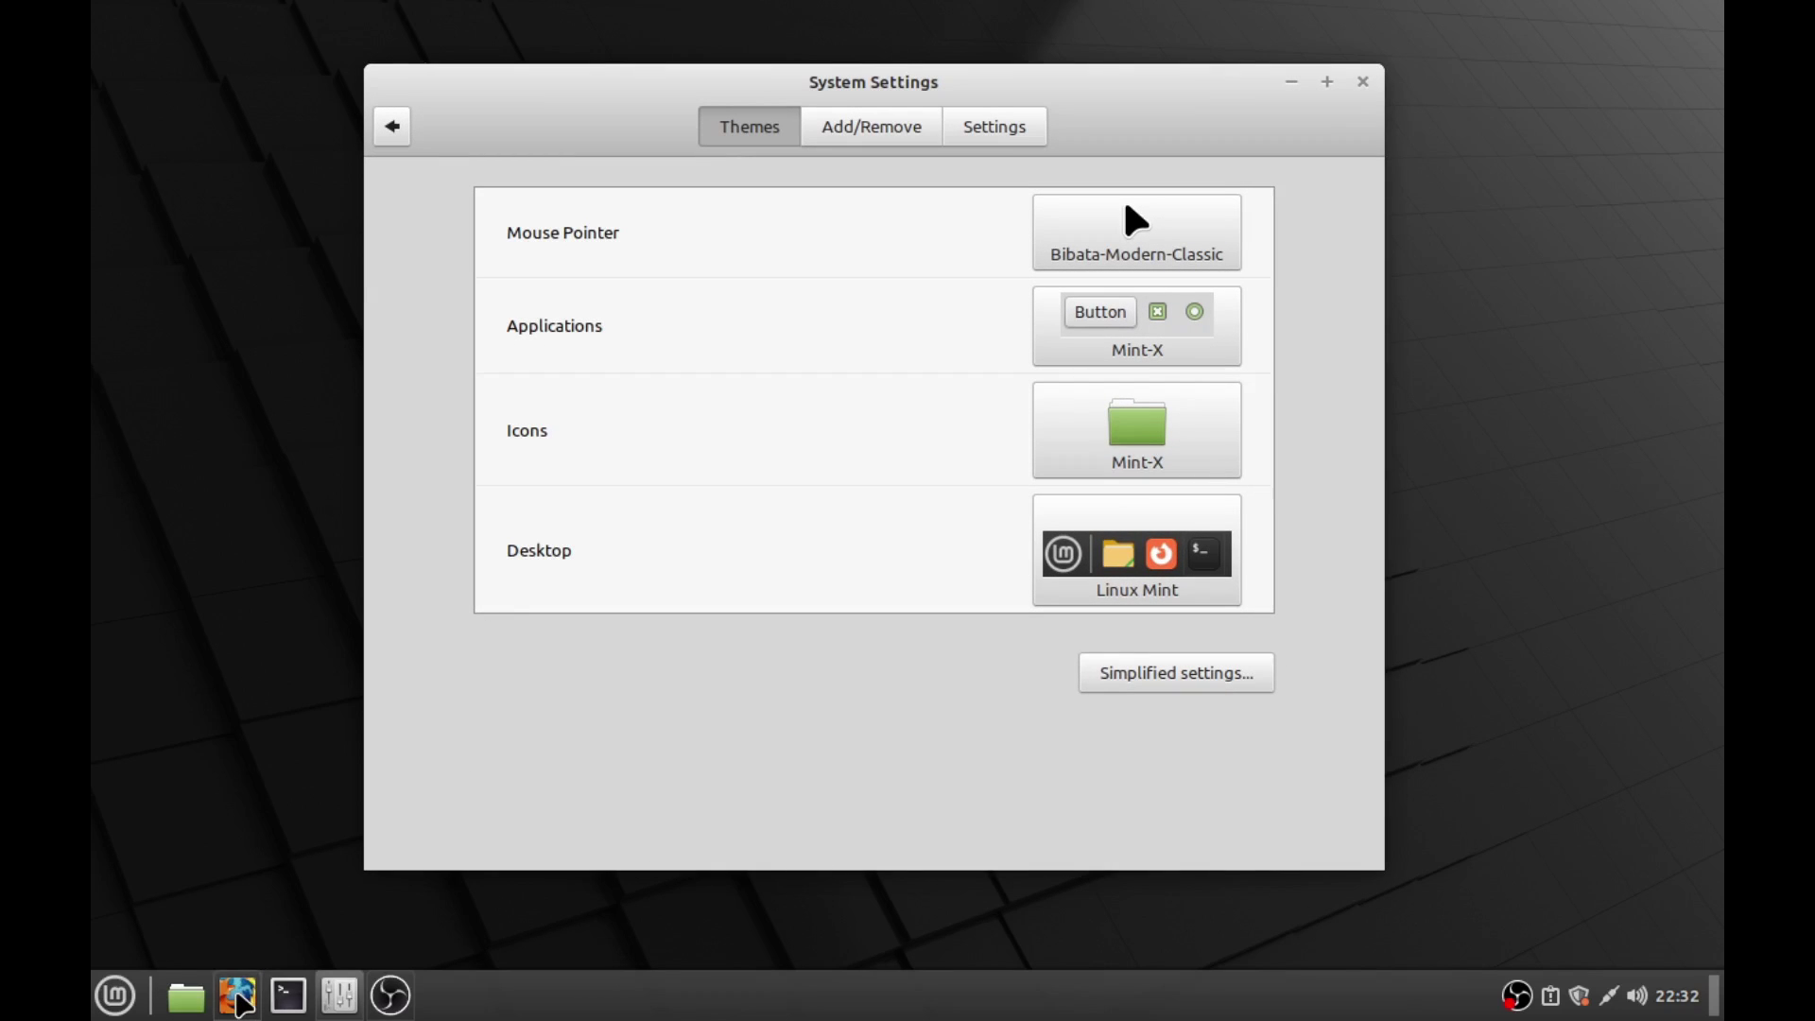
click(237, 994)
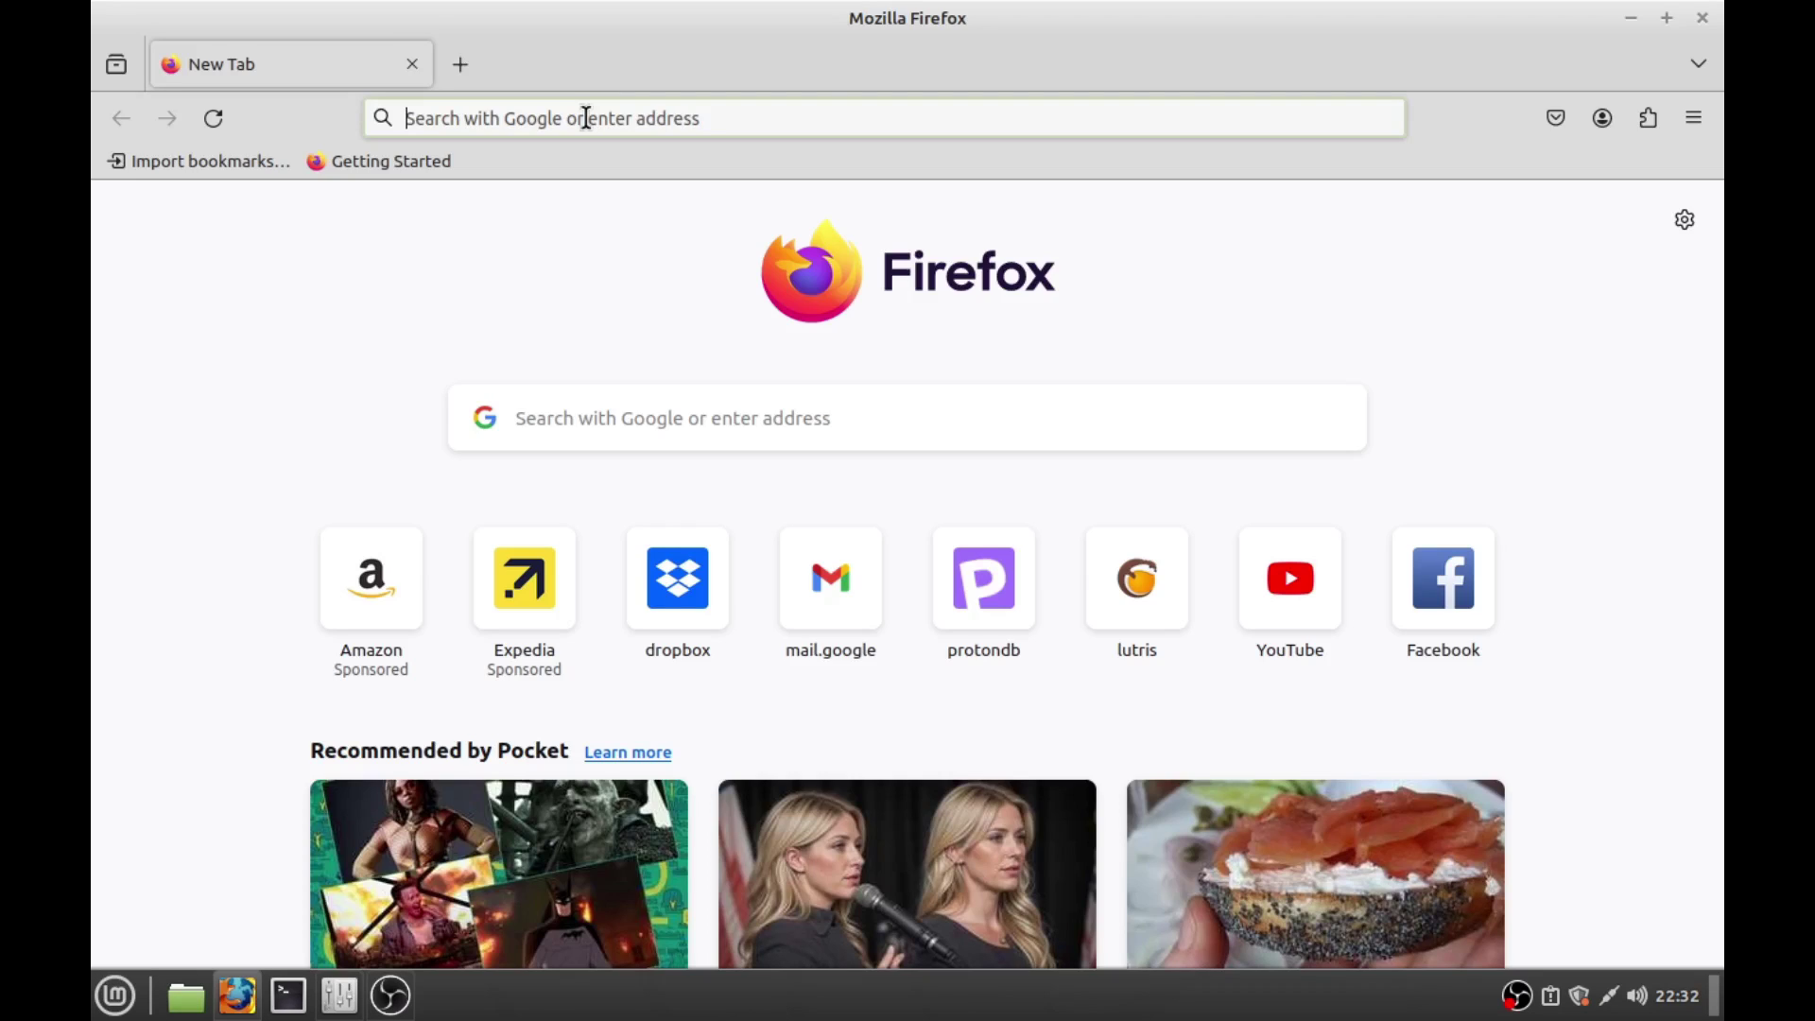
Step: Maximize Firefox and search the web for 'cinnamon look'
drag(980, 19, 961, 174)
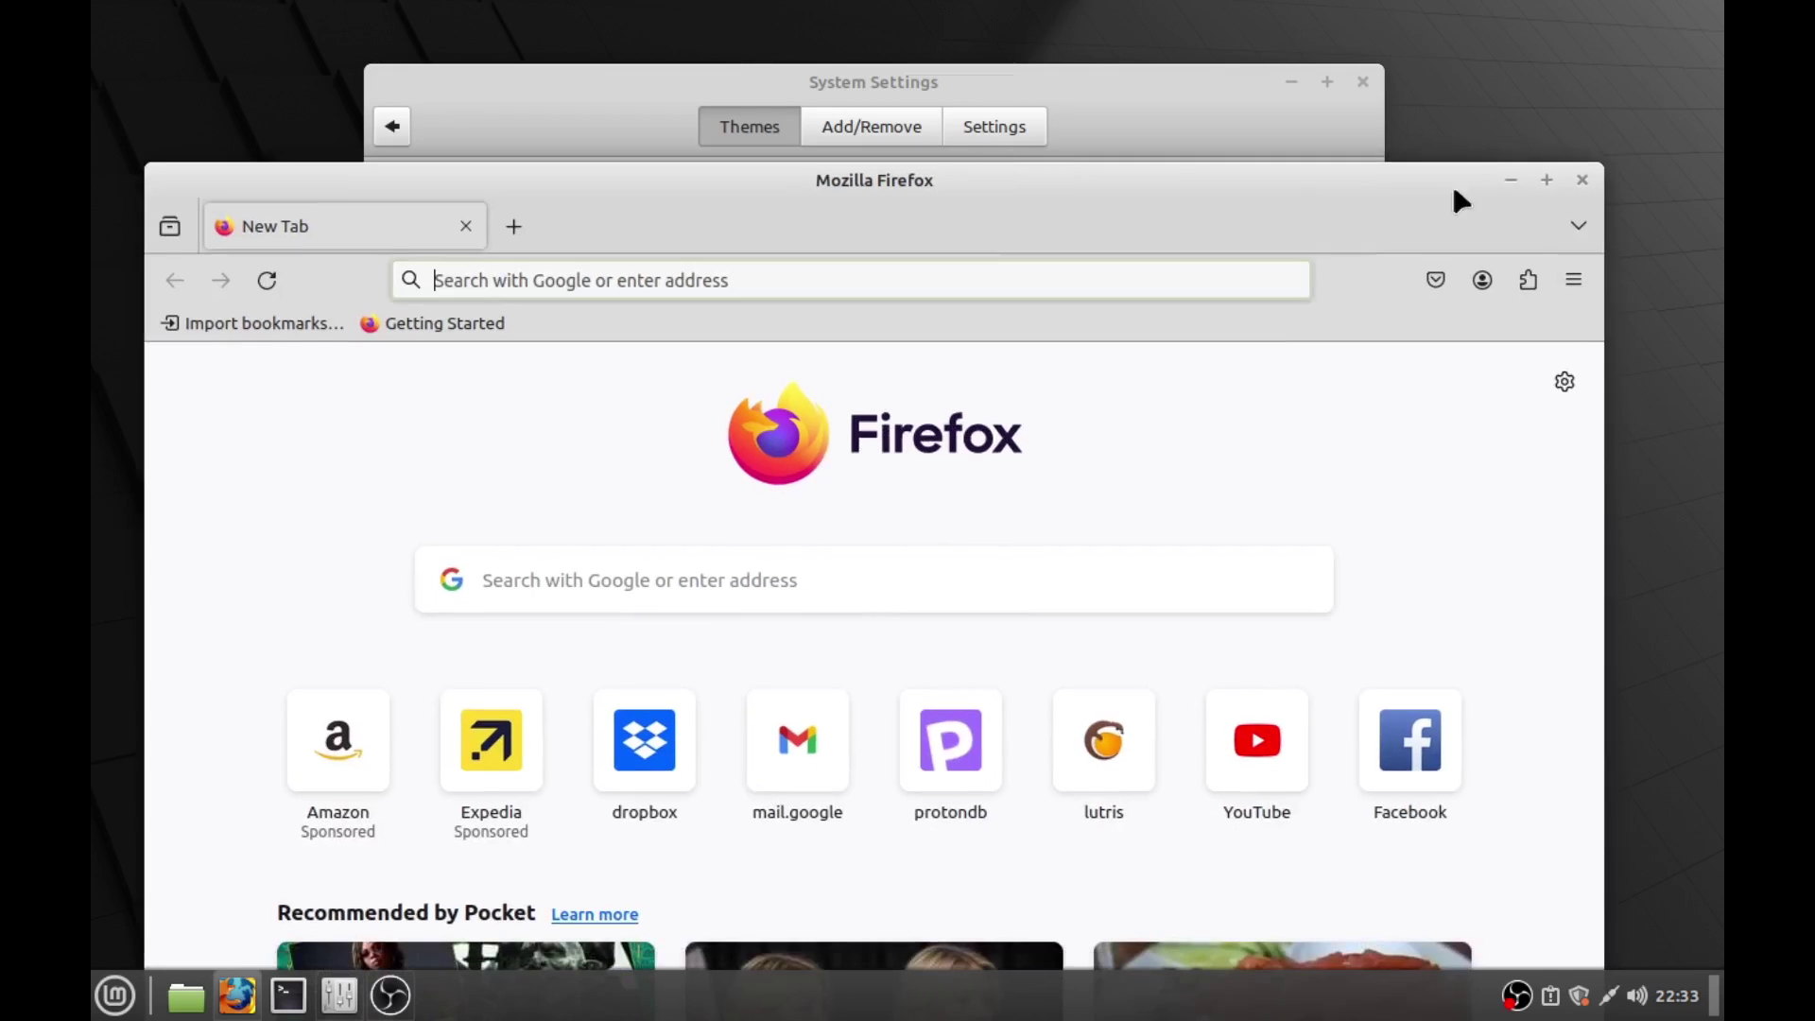
click(1547, 180)
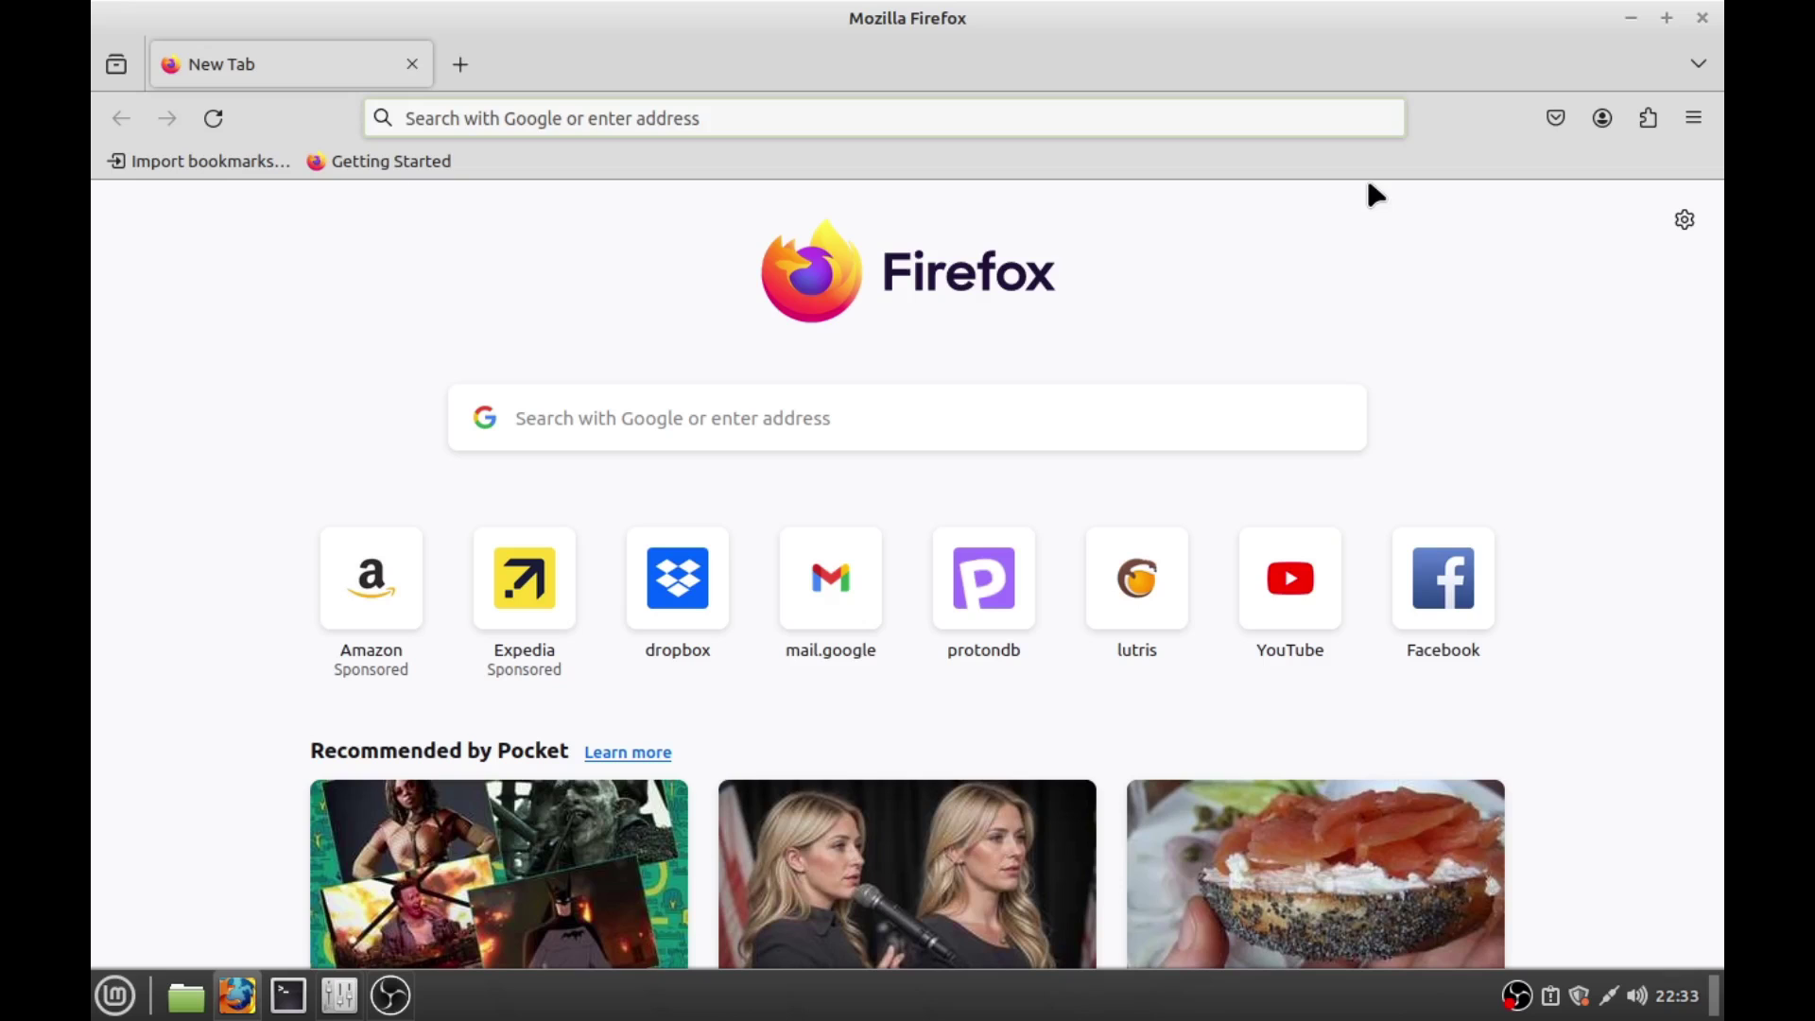
text(cinna m)
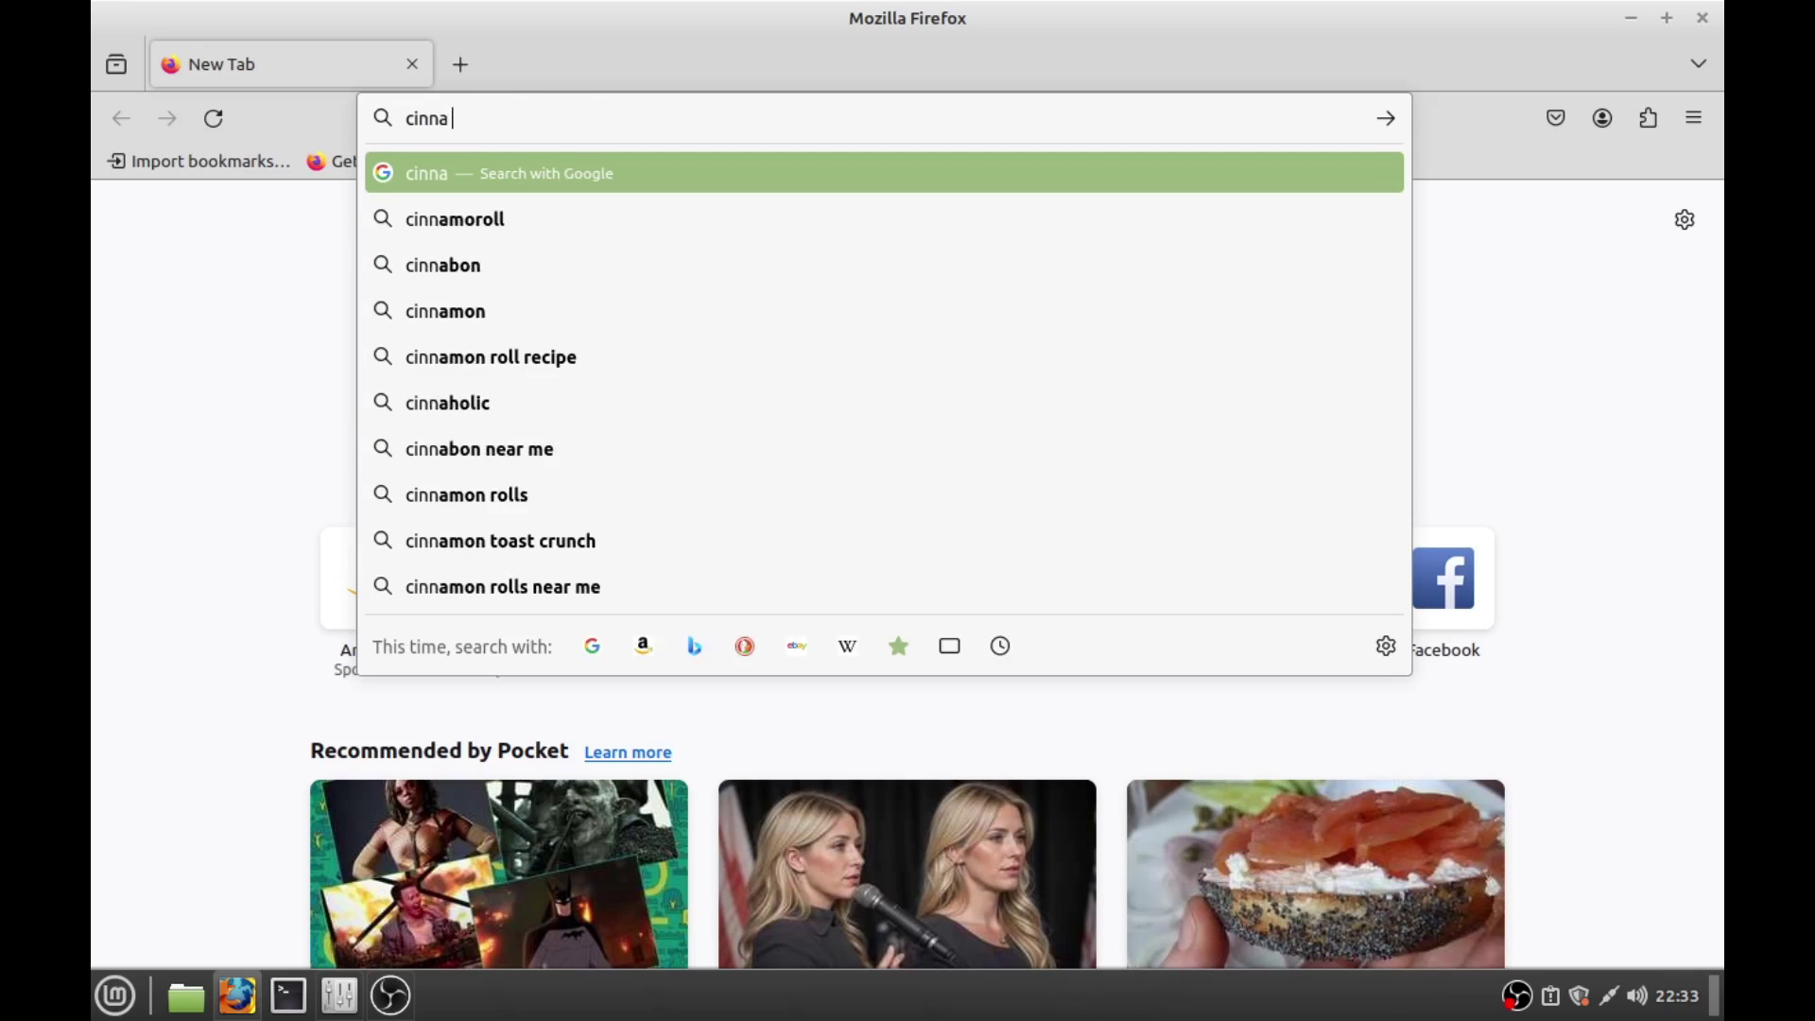
key(BackSpace)
key(BackSpace)
text(man look)
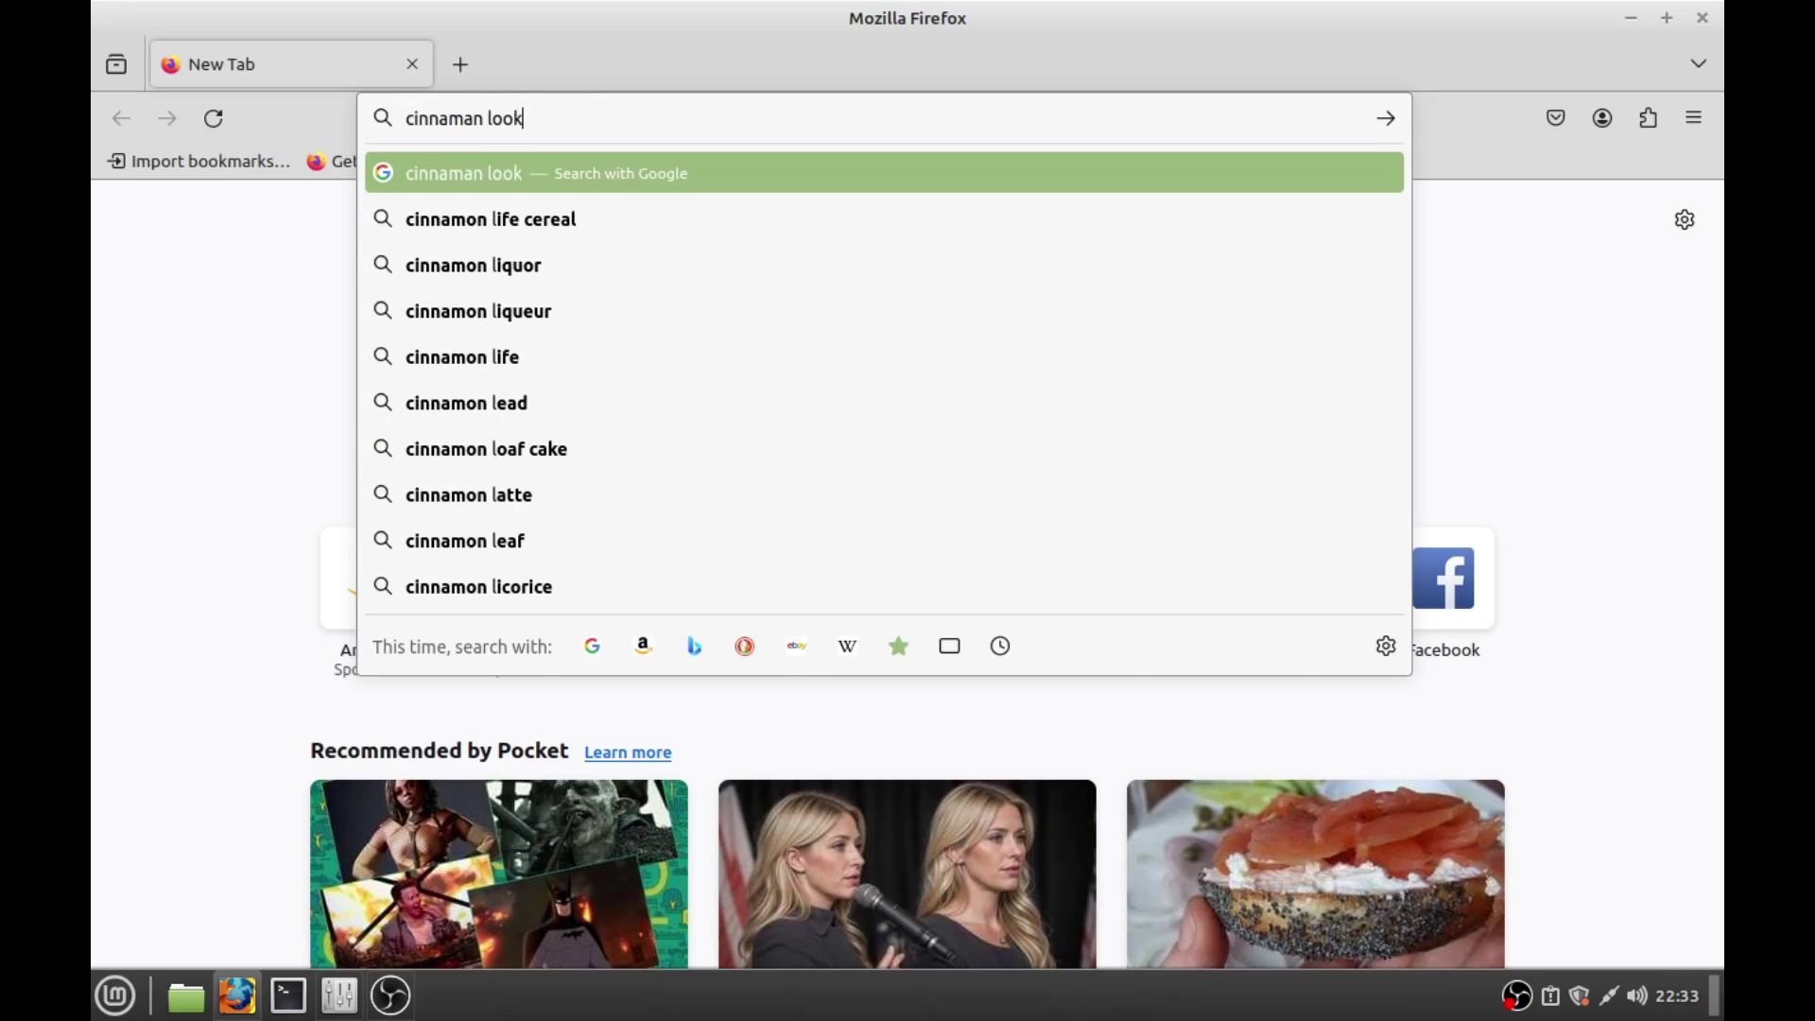
key(BackSpace)
key(BackSpace)
key(BackSpace)
key(BackSpace)
key(BackSpace)
key(BackSpace)
key(BackSpace)
text(on look)
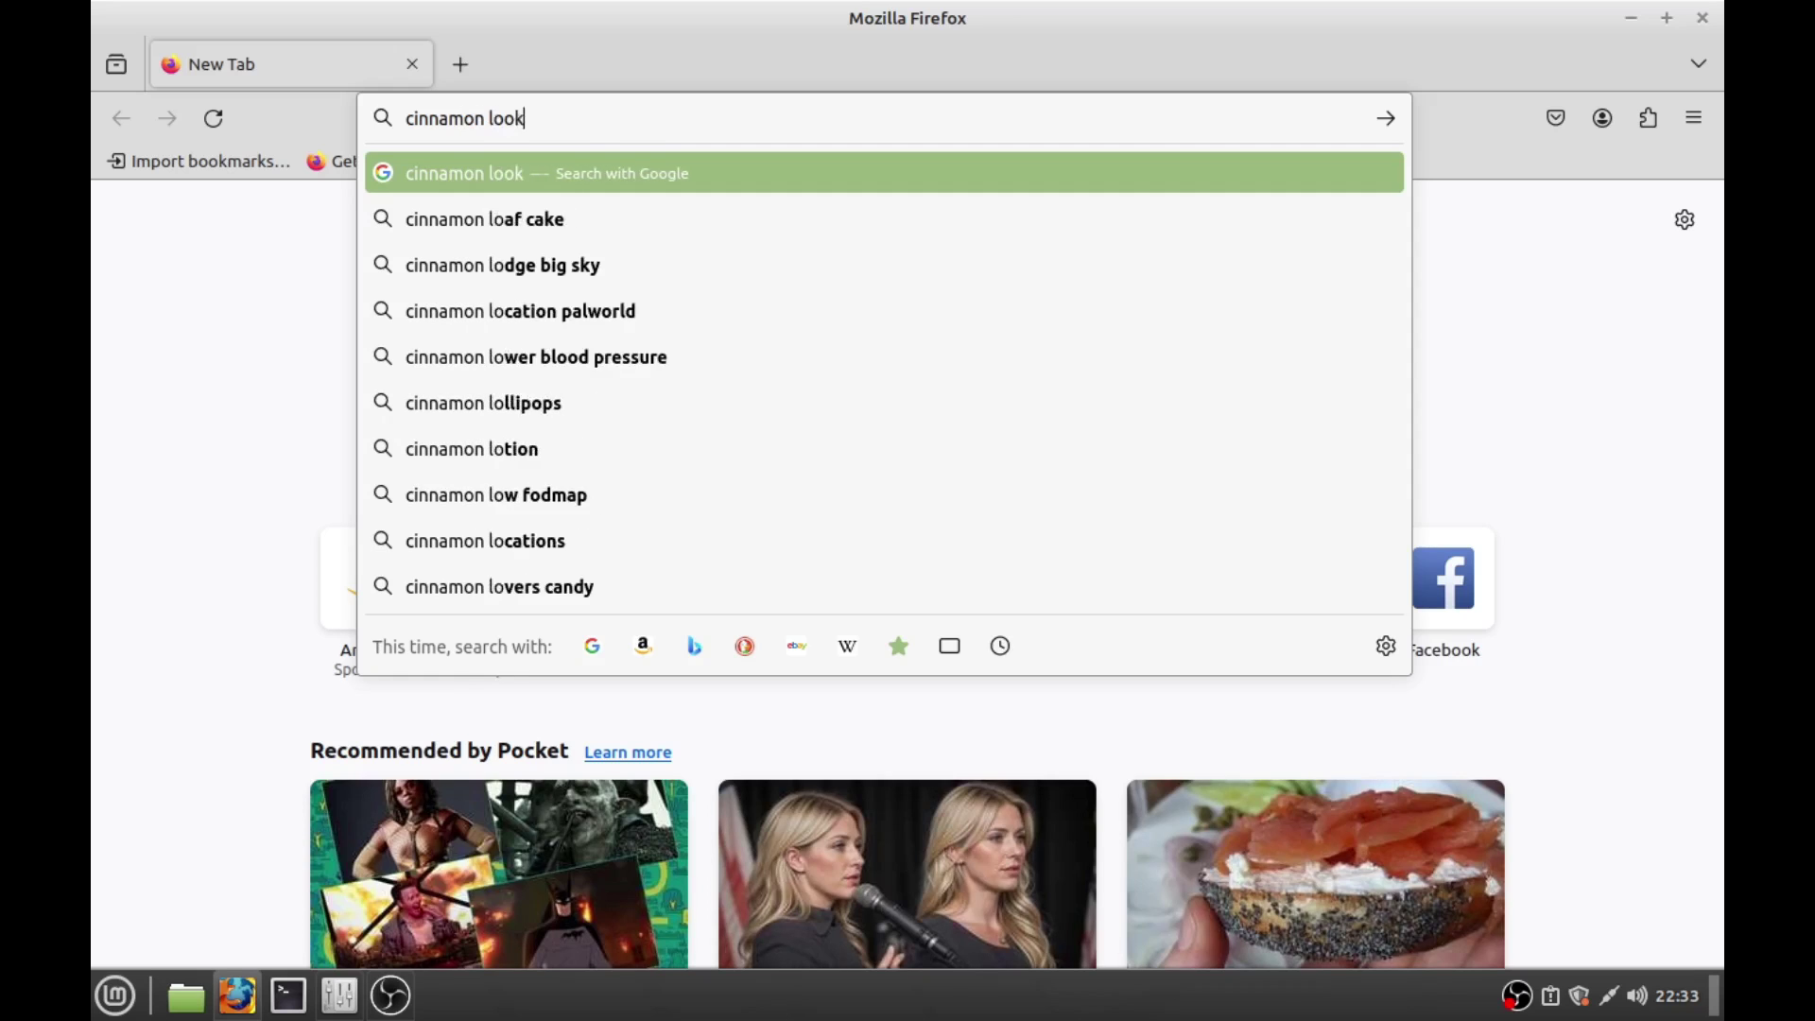
key(Return)
Step: Open the Cinnamon Look website from the search results
drag(1046, 25, 1171, 136)
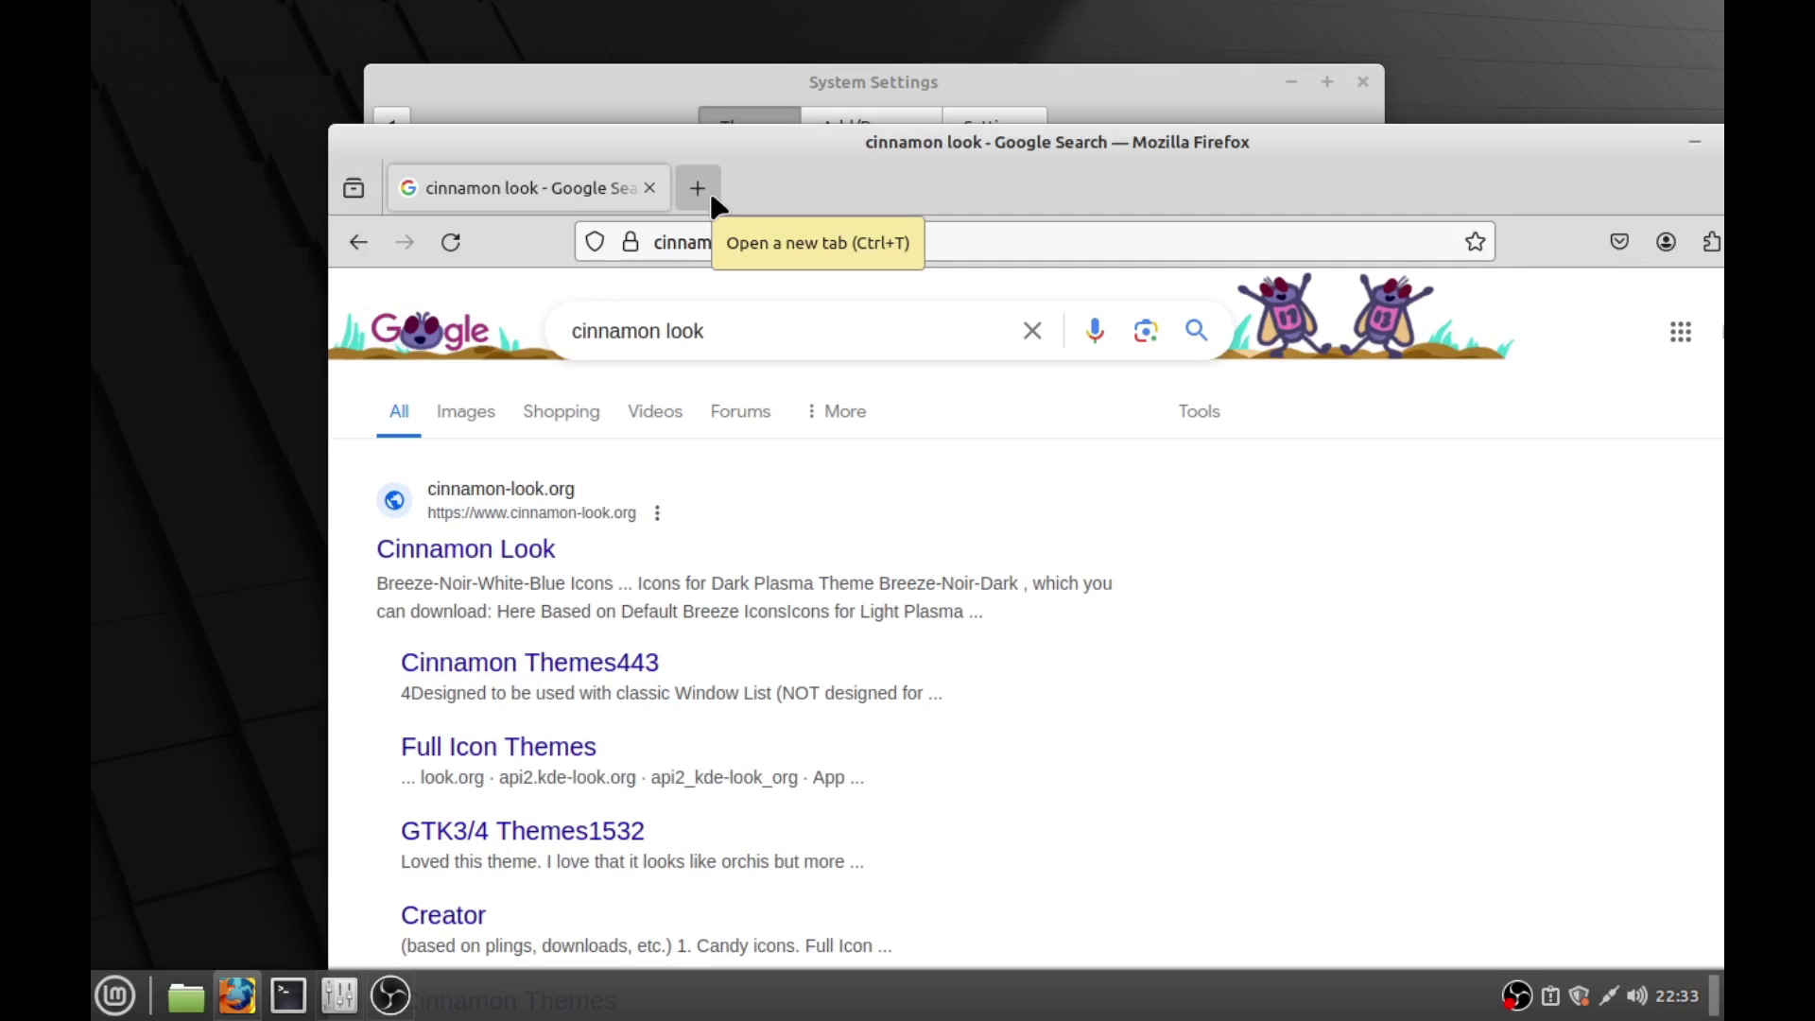
drag(746, 142, 608, 127)
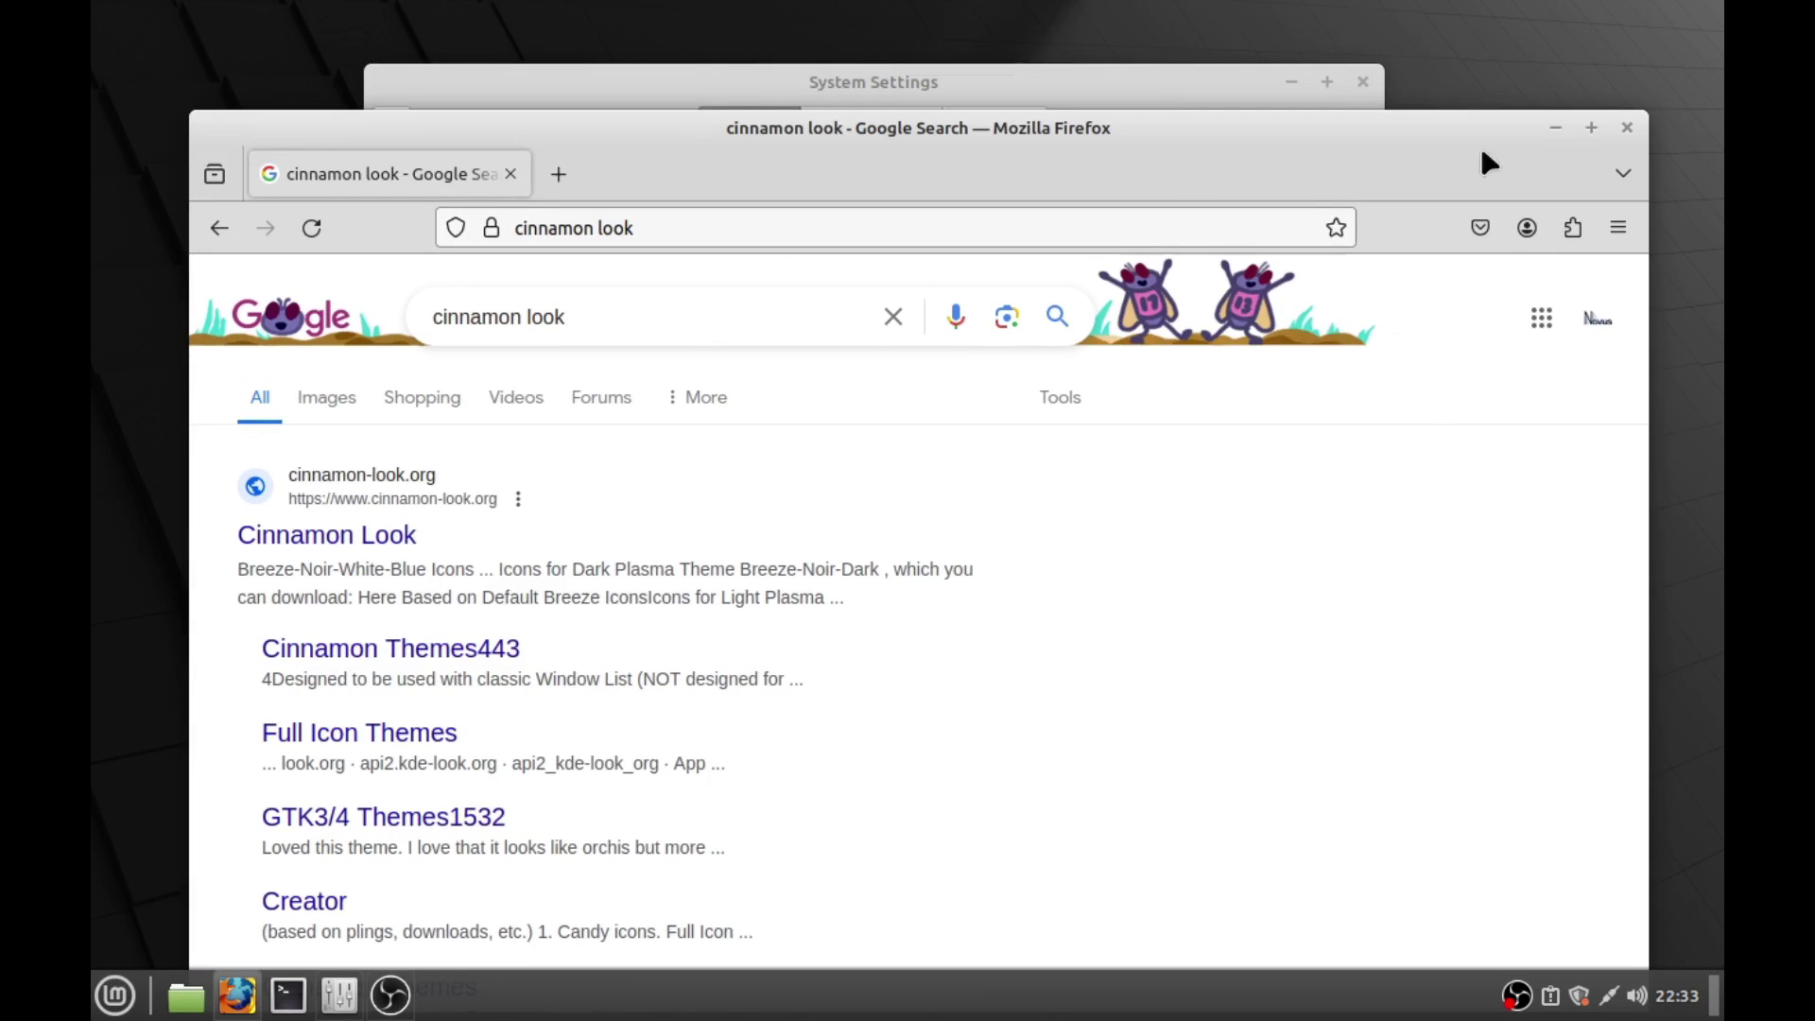
click(1595, 127)
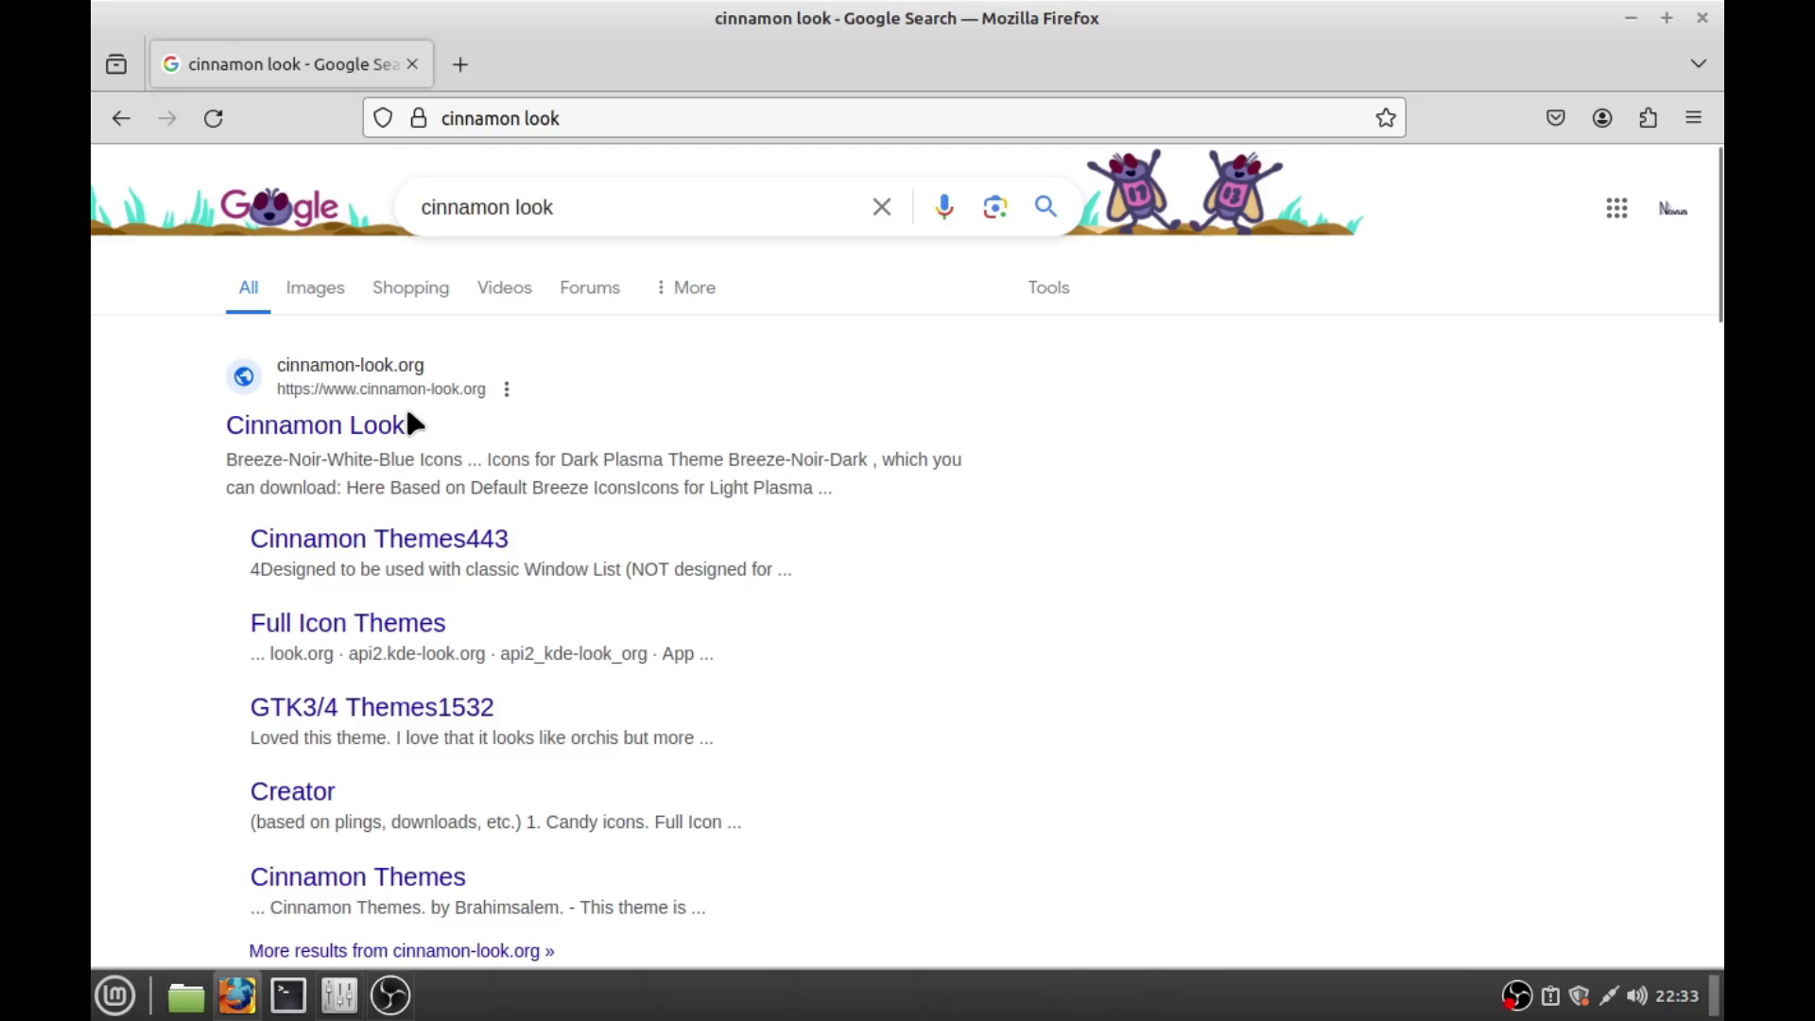
click(376, 424)
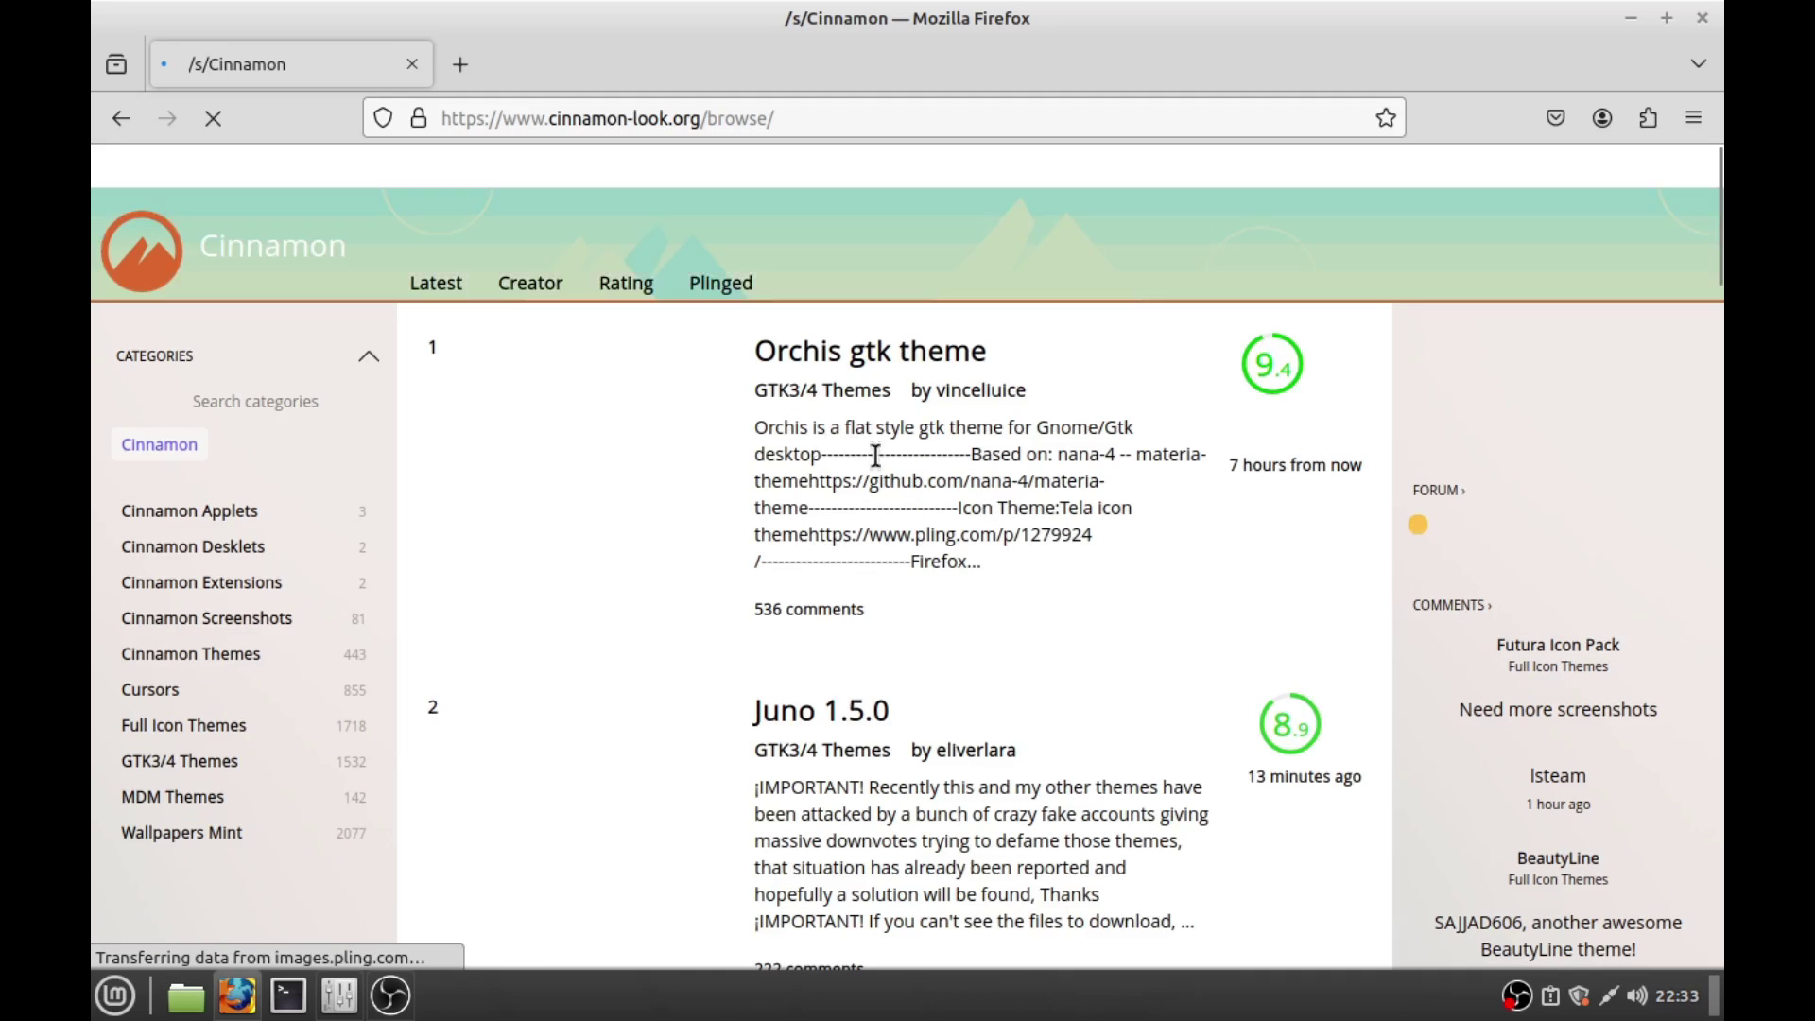
Step: Scroll the cinnamon-look.org listing and move on to page 2
scroll(996, 405, down, 5)
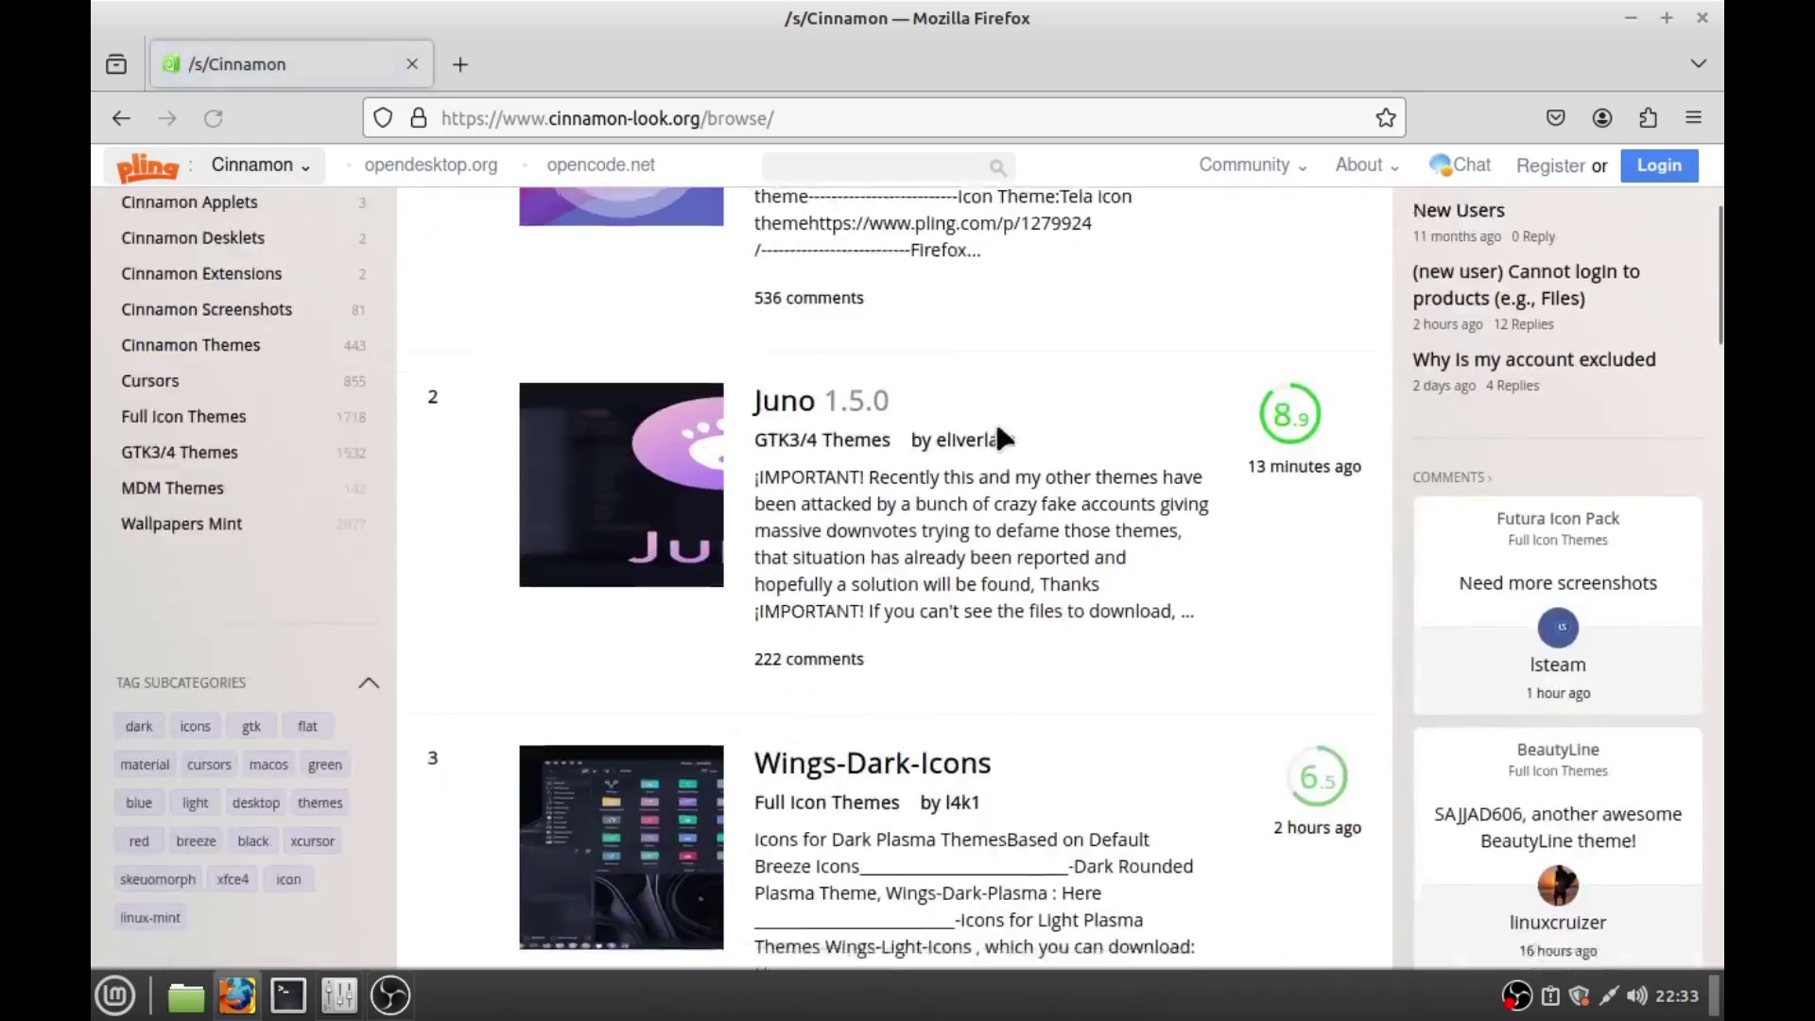
scroll(922, 482, down, 10)
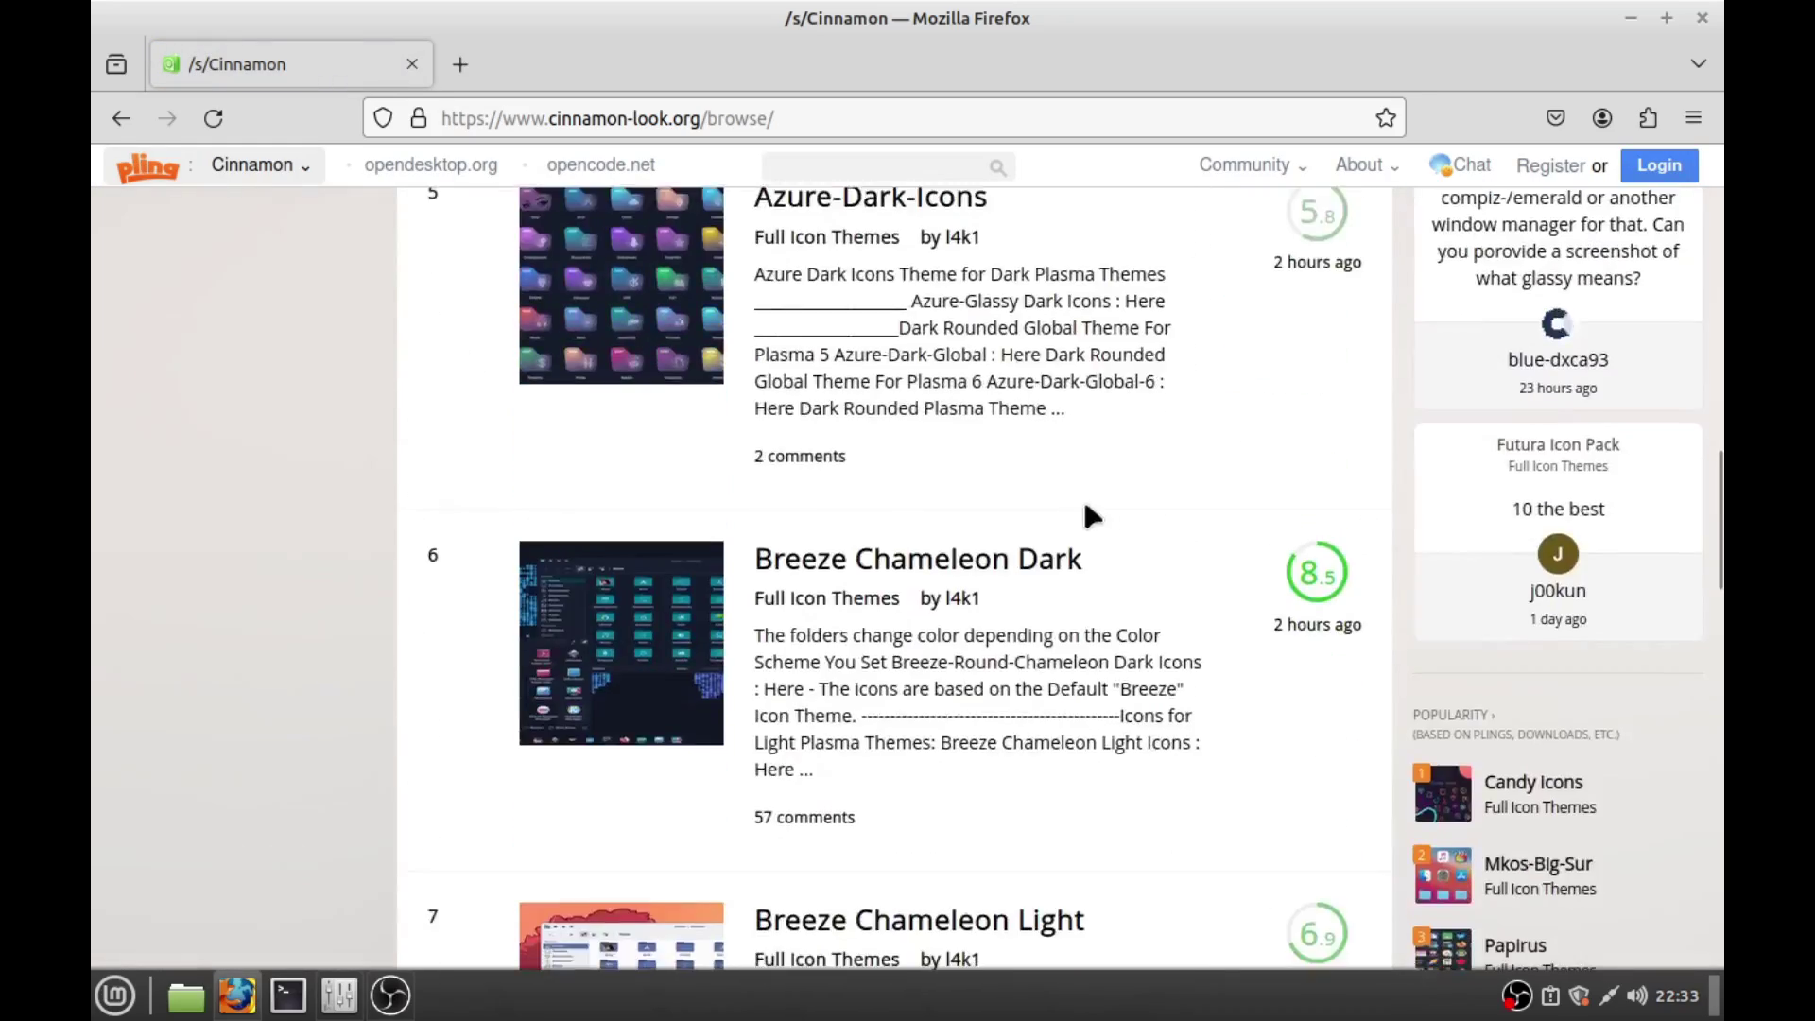
scroll(1071, 510, down, 13)
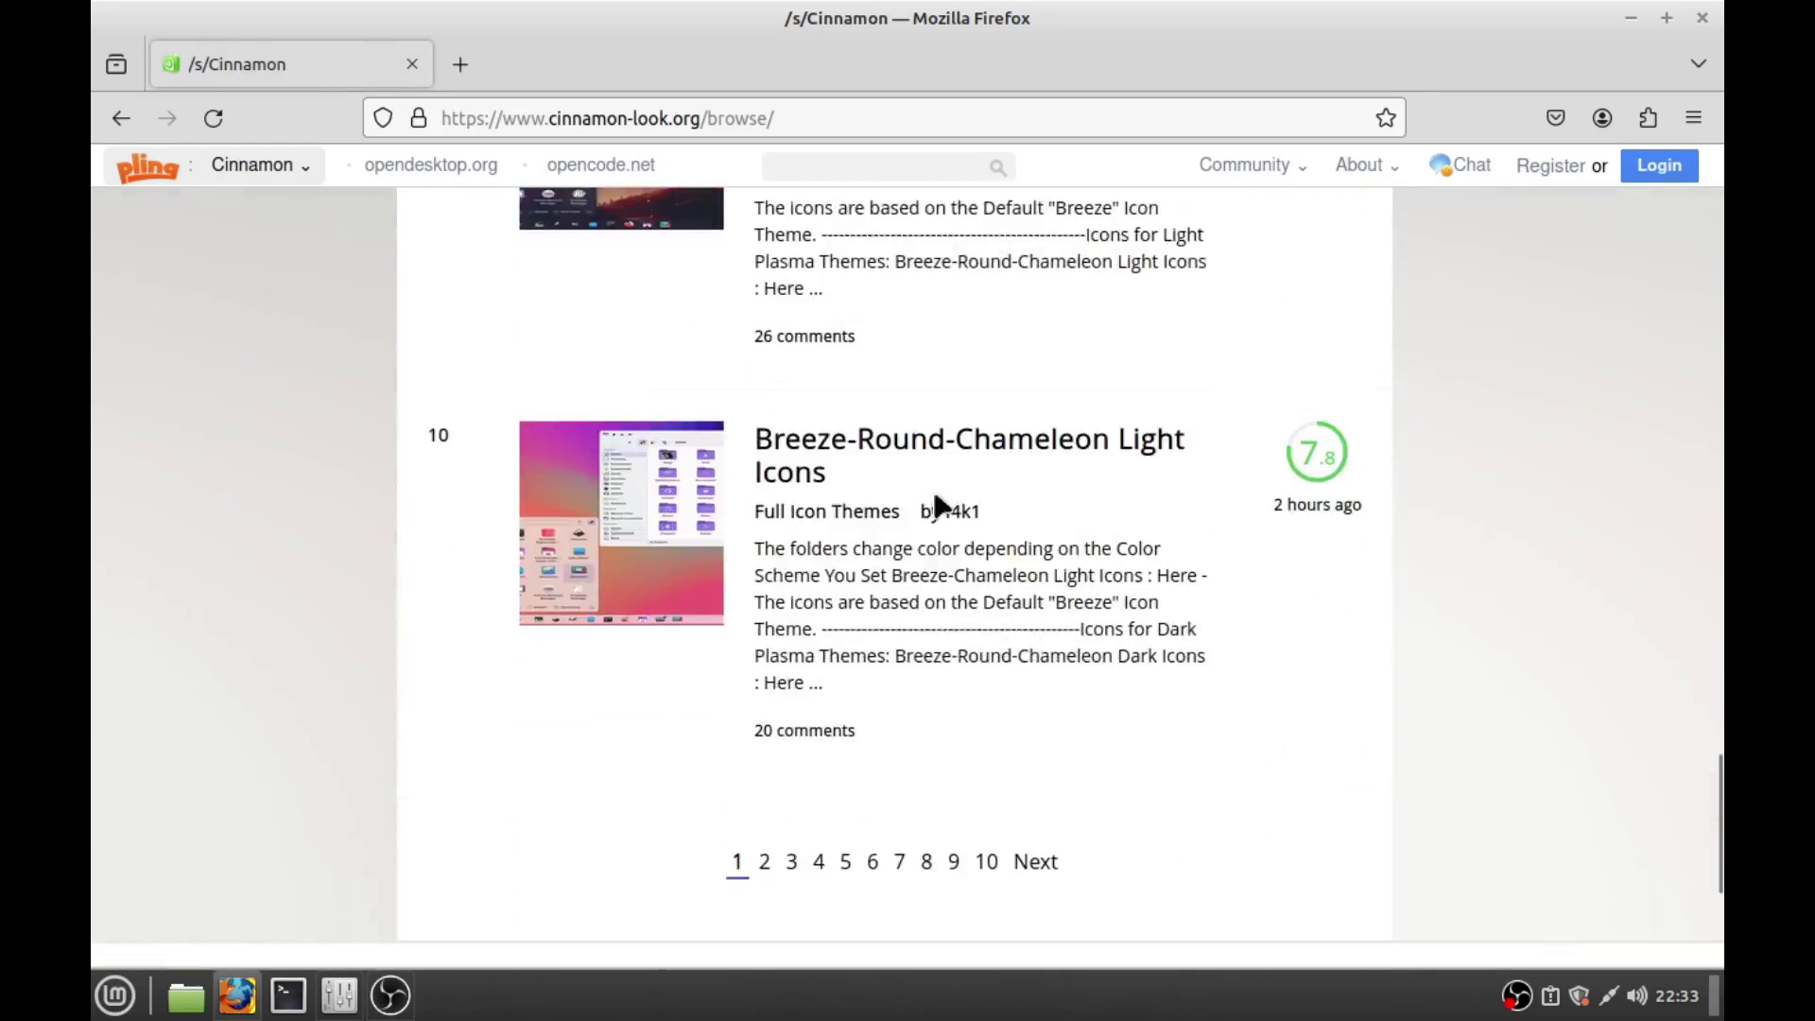
click(766, 863)
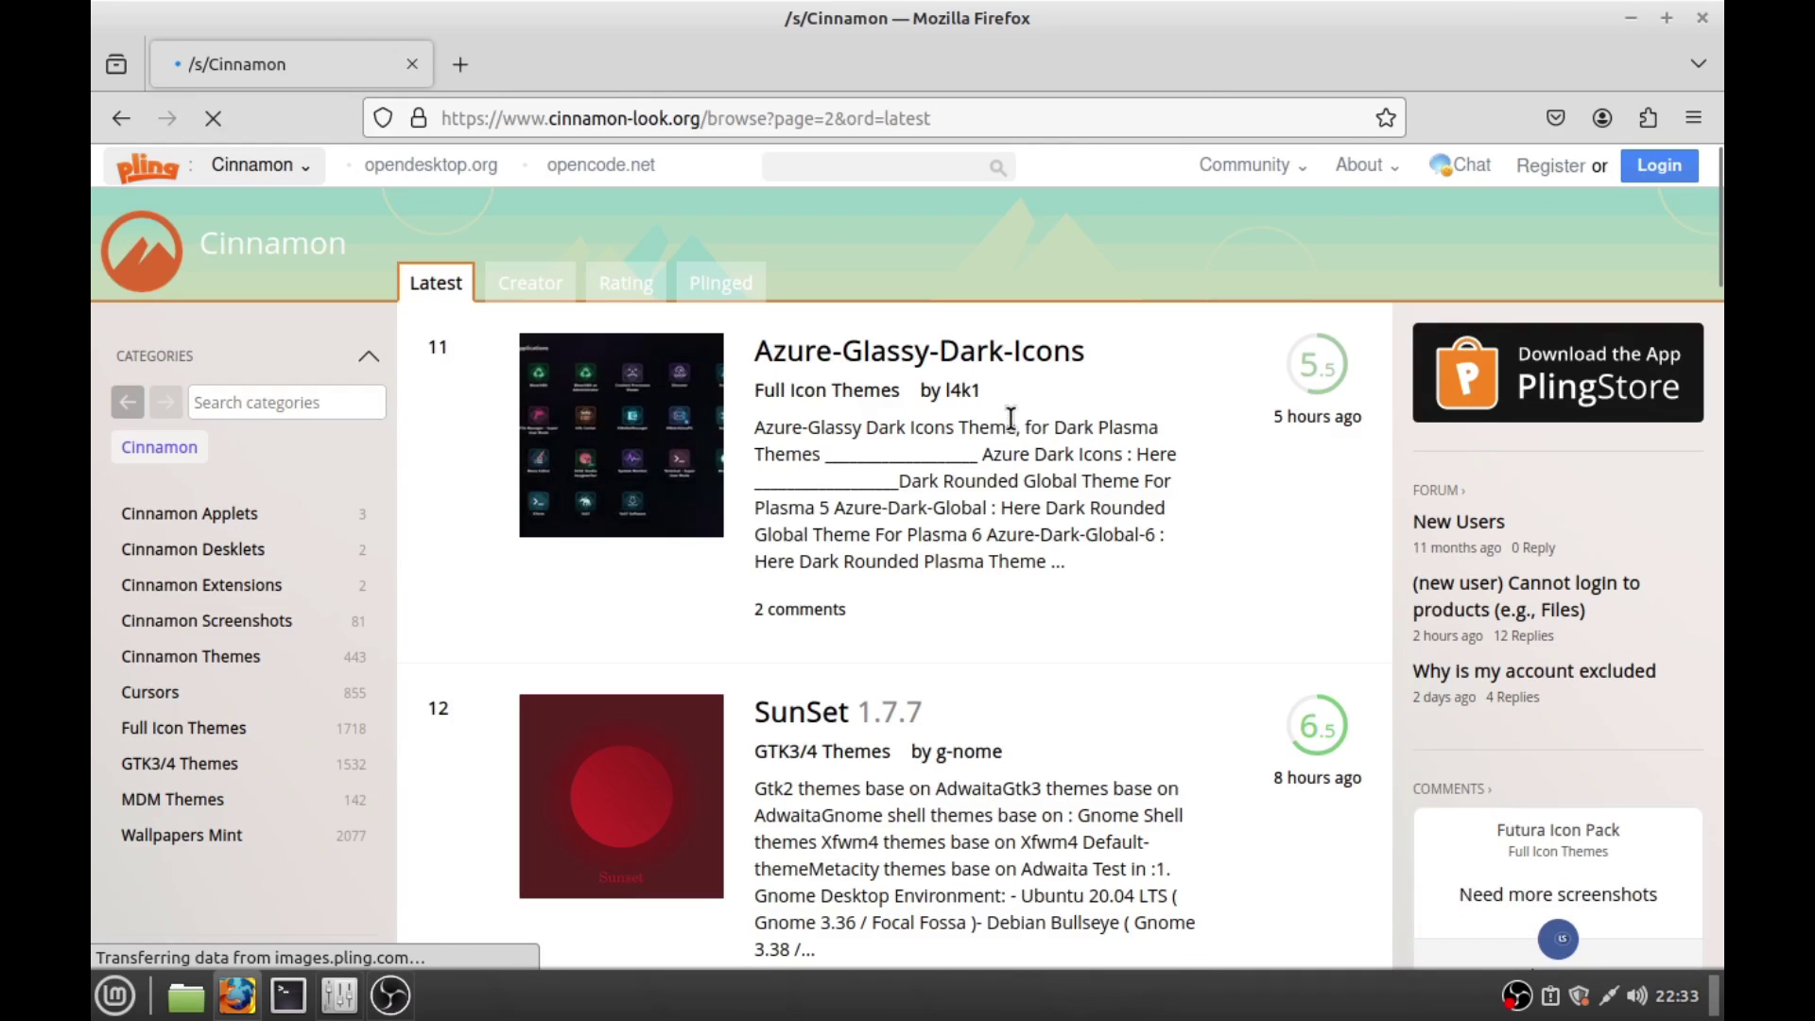
scroll(1012, 425, down, 6)
scroll(1135, 603, down, 3)
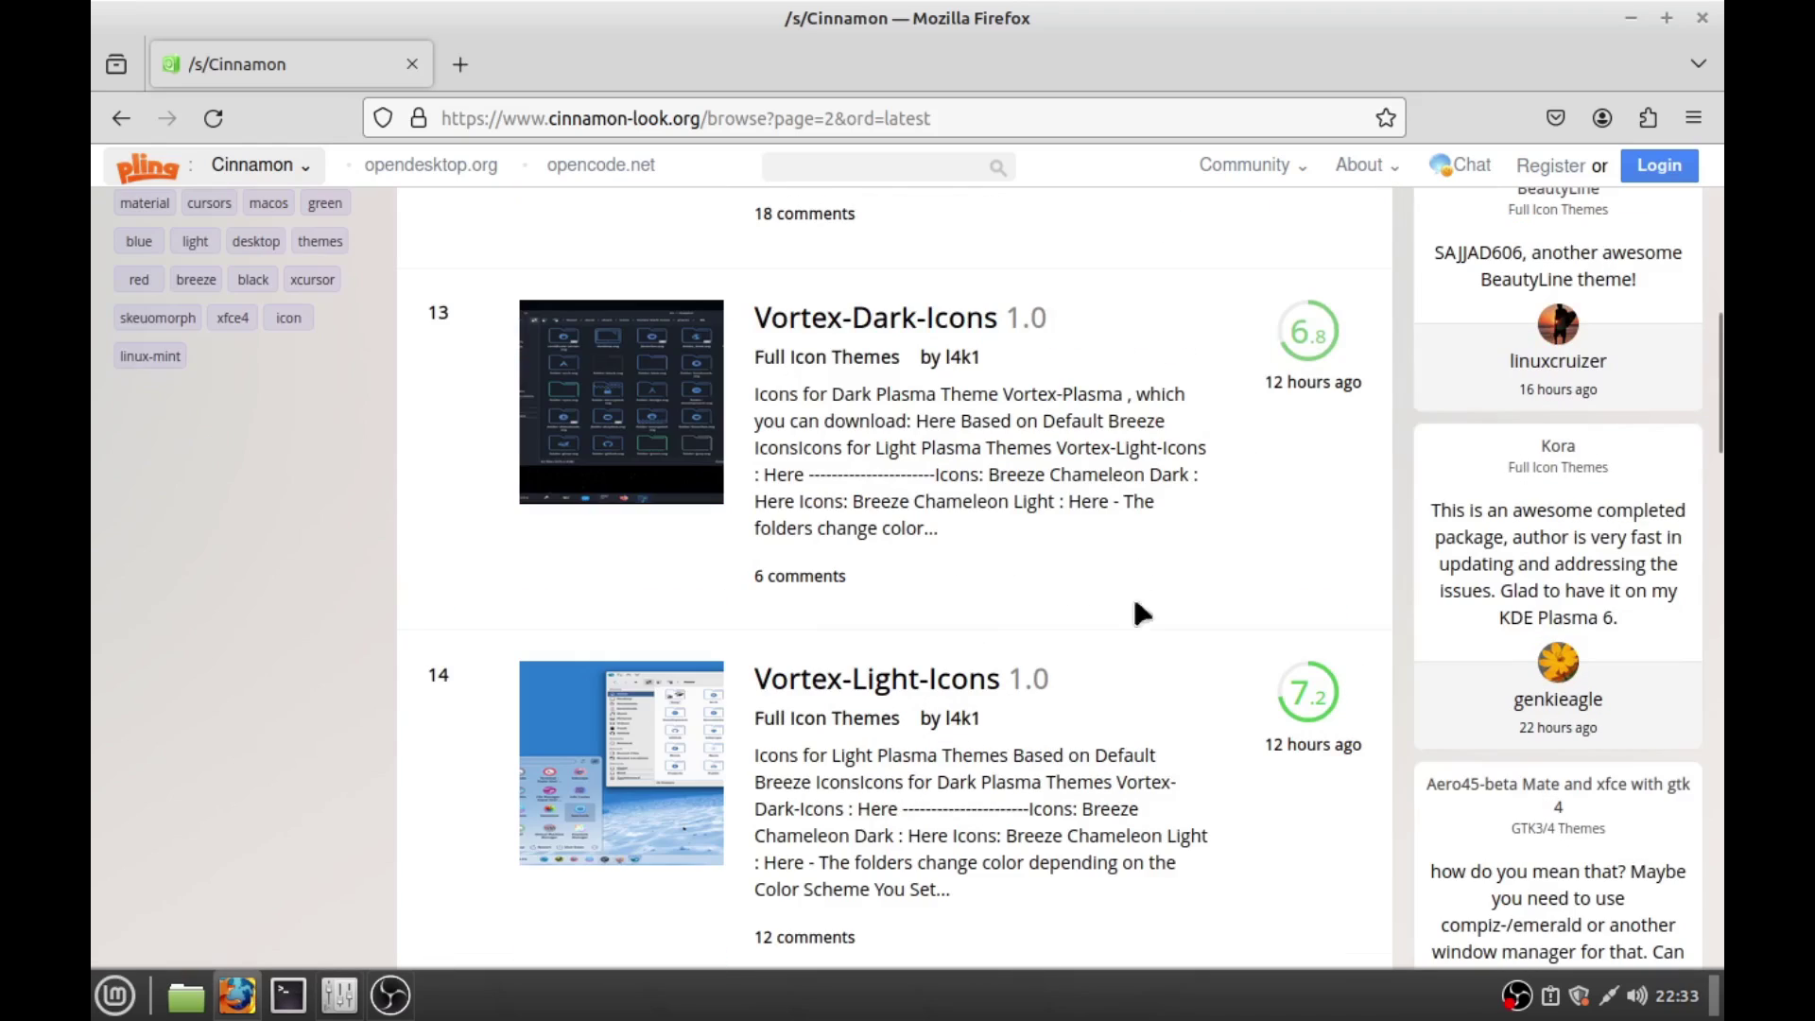
Step: Zoom the page to 120% and advance the listing to page 3
key(ctrl+plus)
key(ctrl+plus)
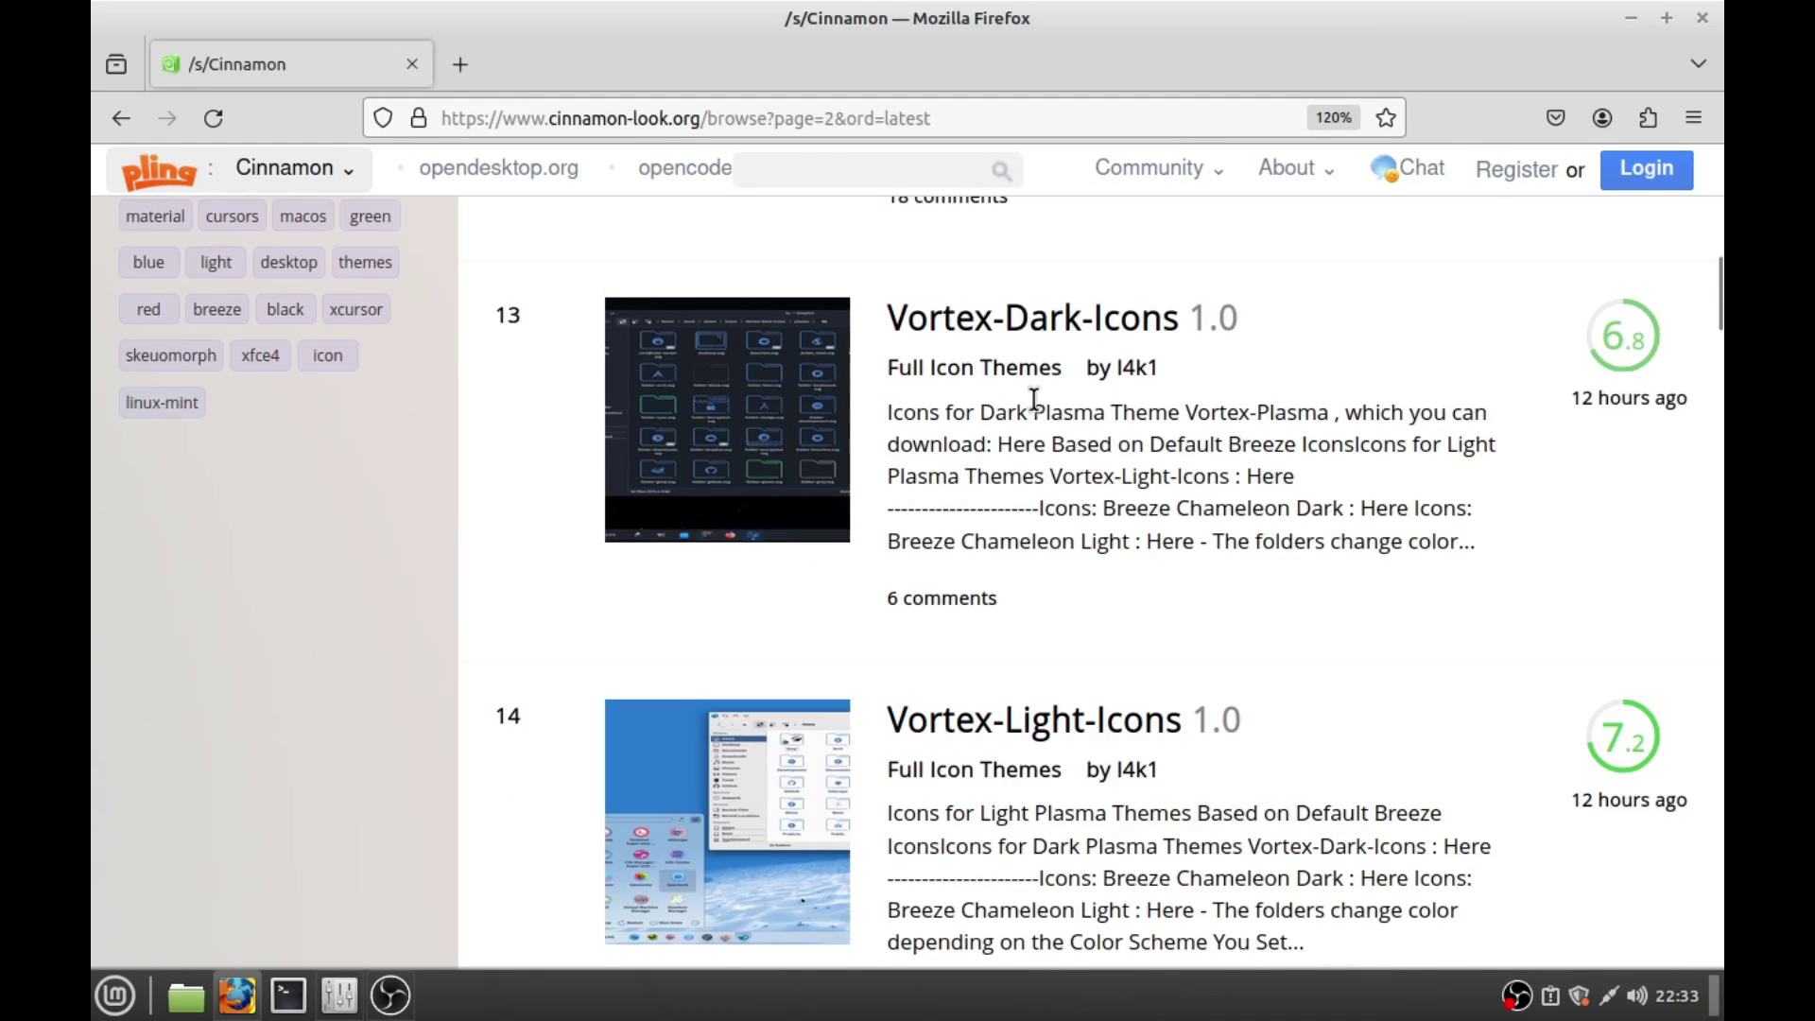
scroll(1034, 398, down, 3)
scroll(1068, 394, up, 3)
scroll(1066, 472, down, 3)
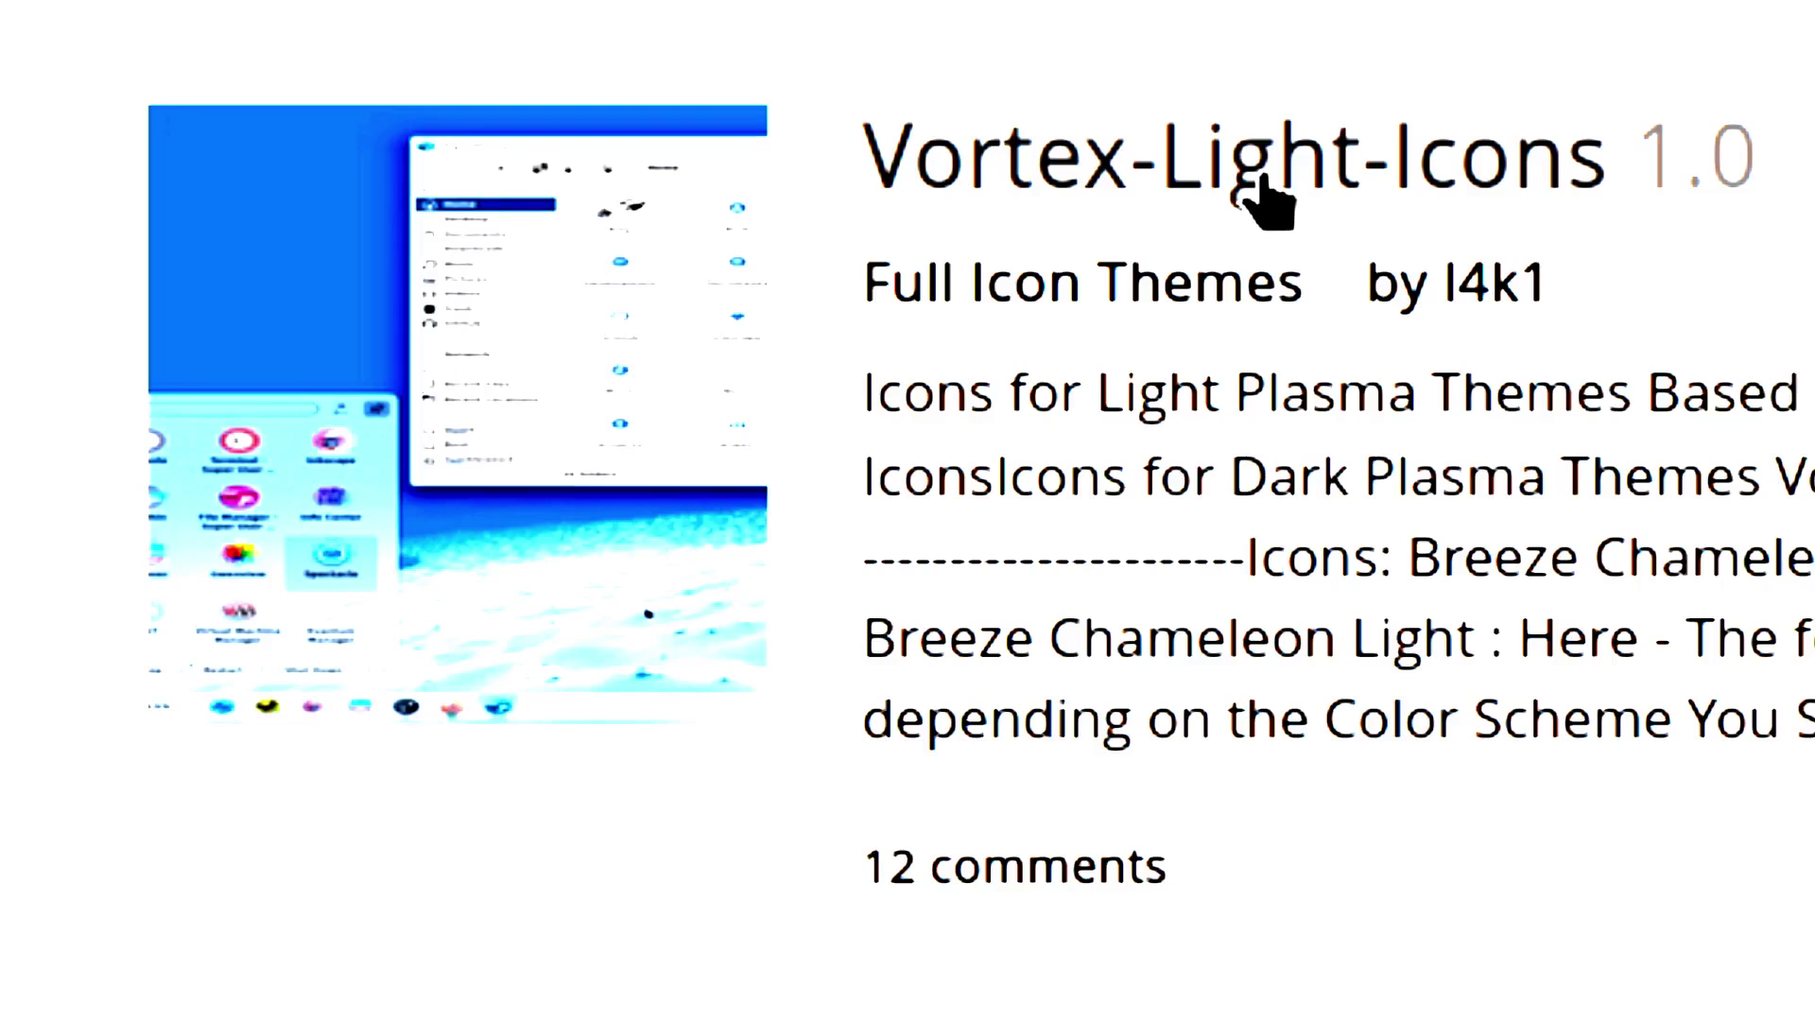
scroll(1171, 275, down, 5)
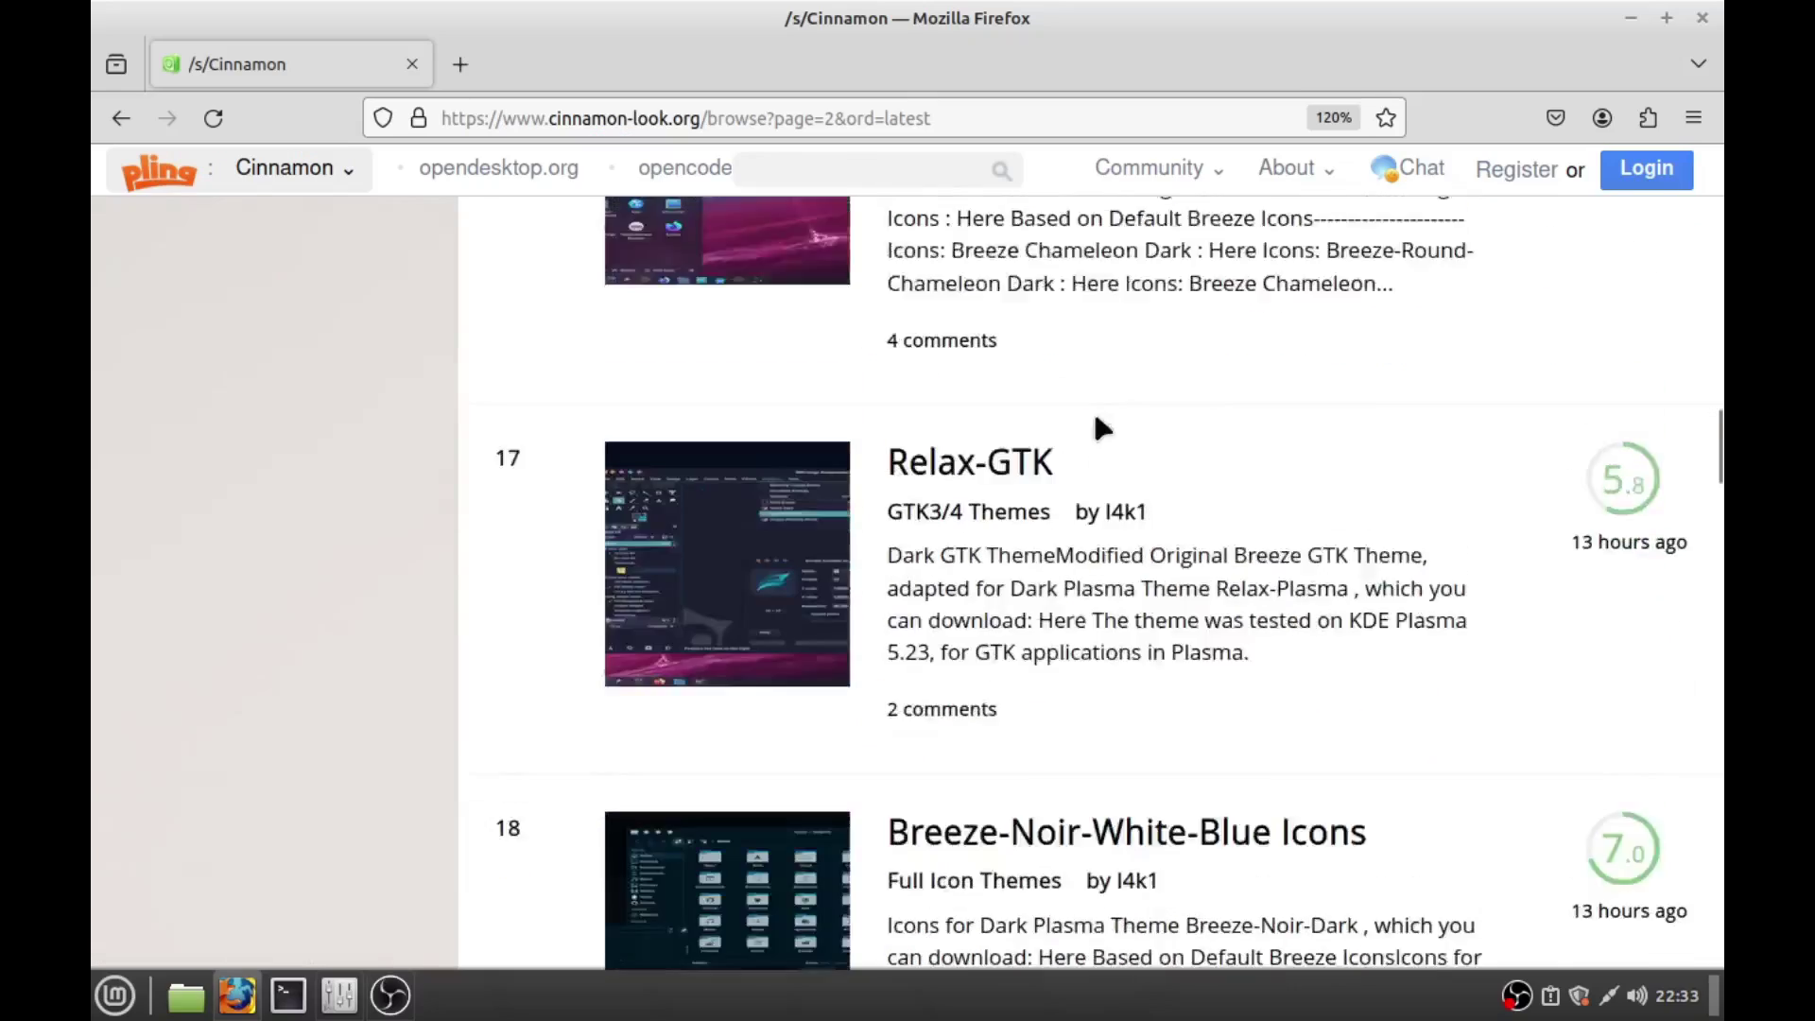
scroll(1096, 425, down, 3)
scroll(1238, 438, up, 3)
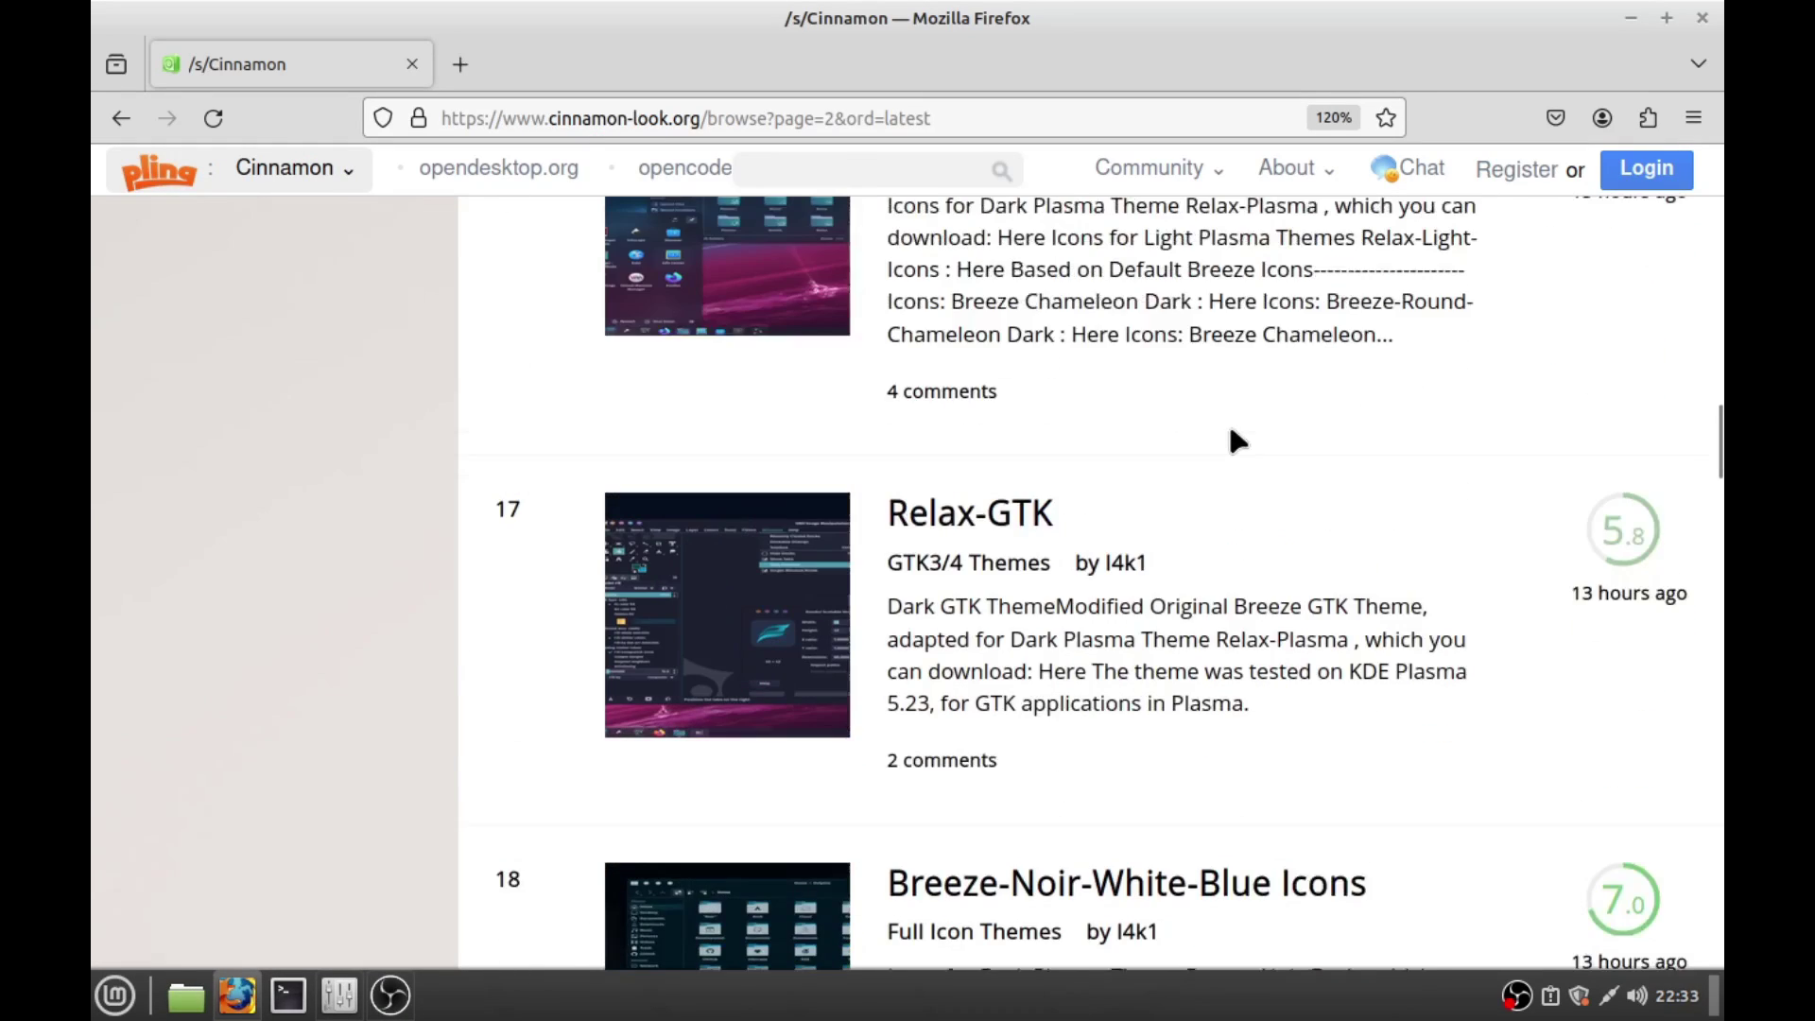
scroll(1242, 454, down, 2)
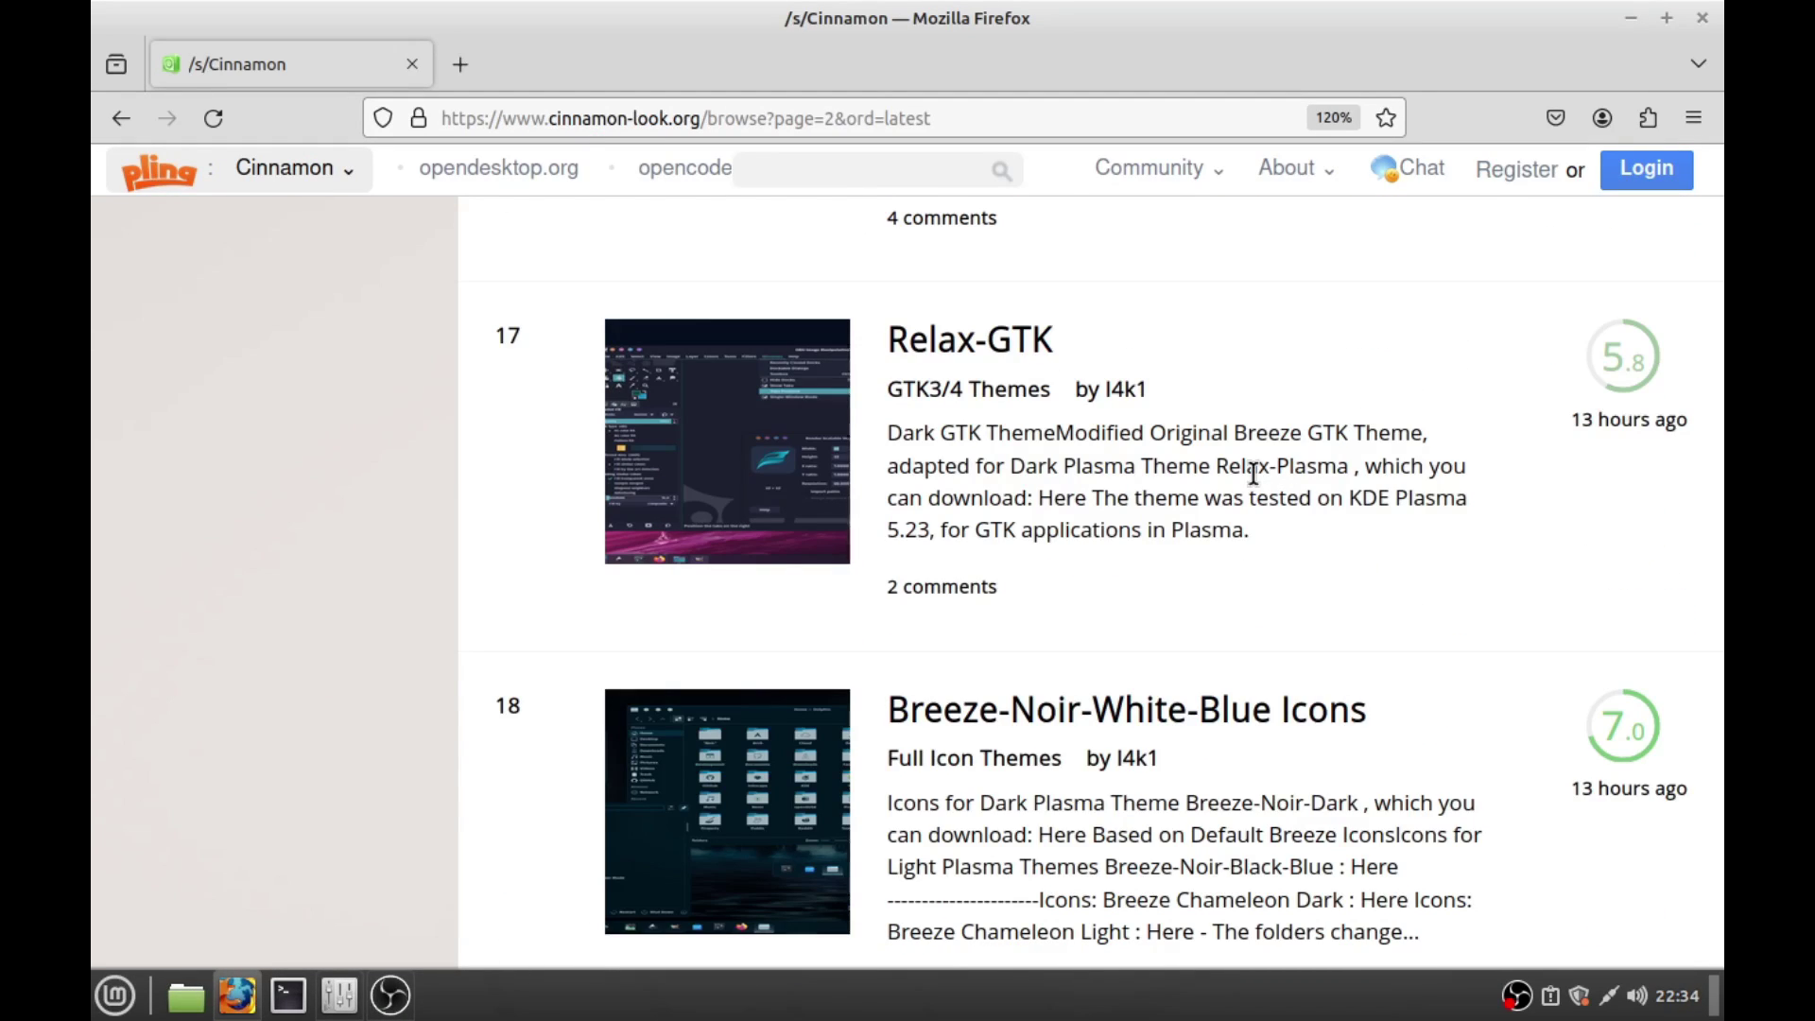
scroll(1252, 472, down, 3)
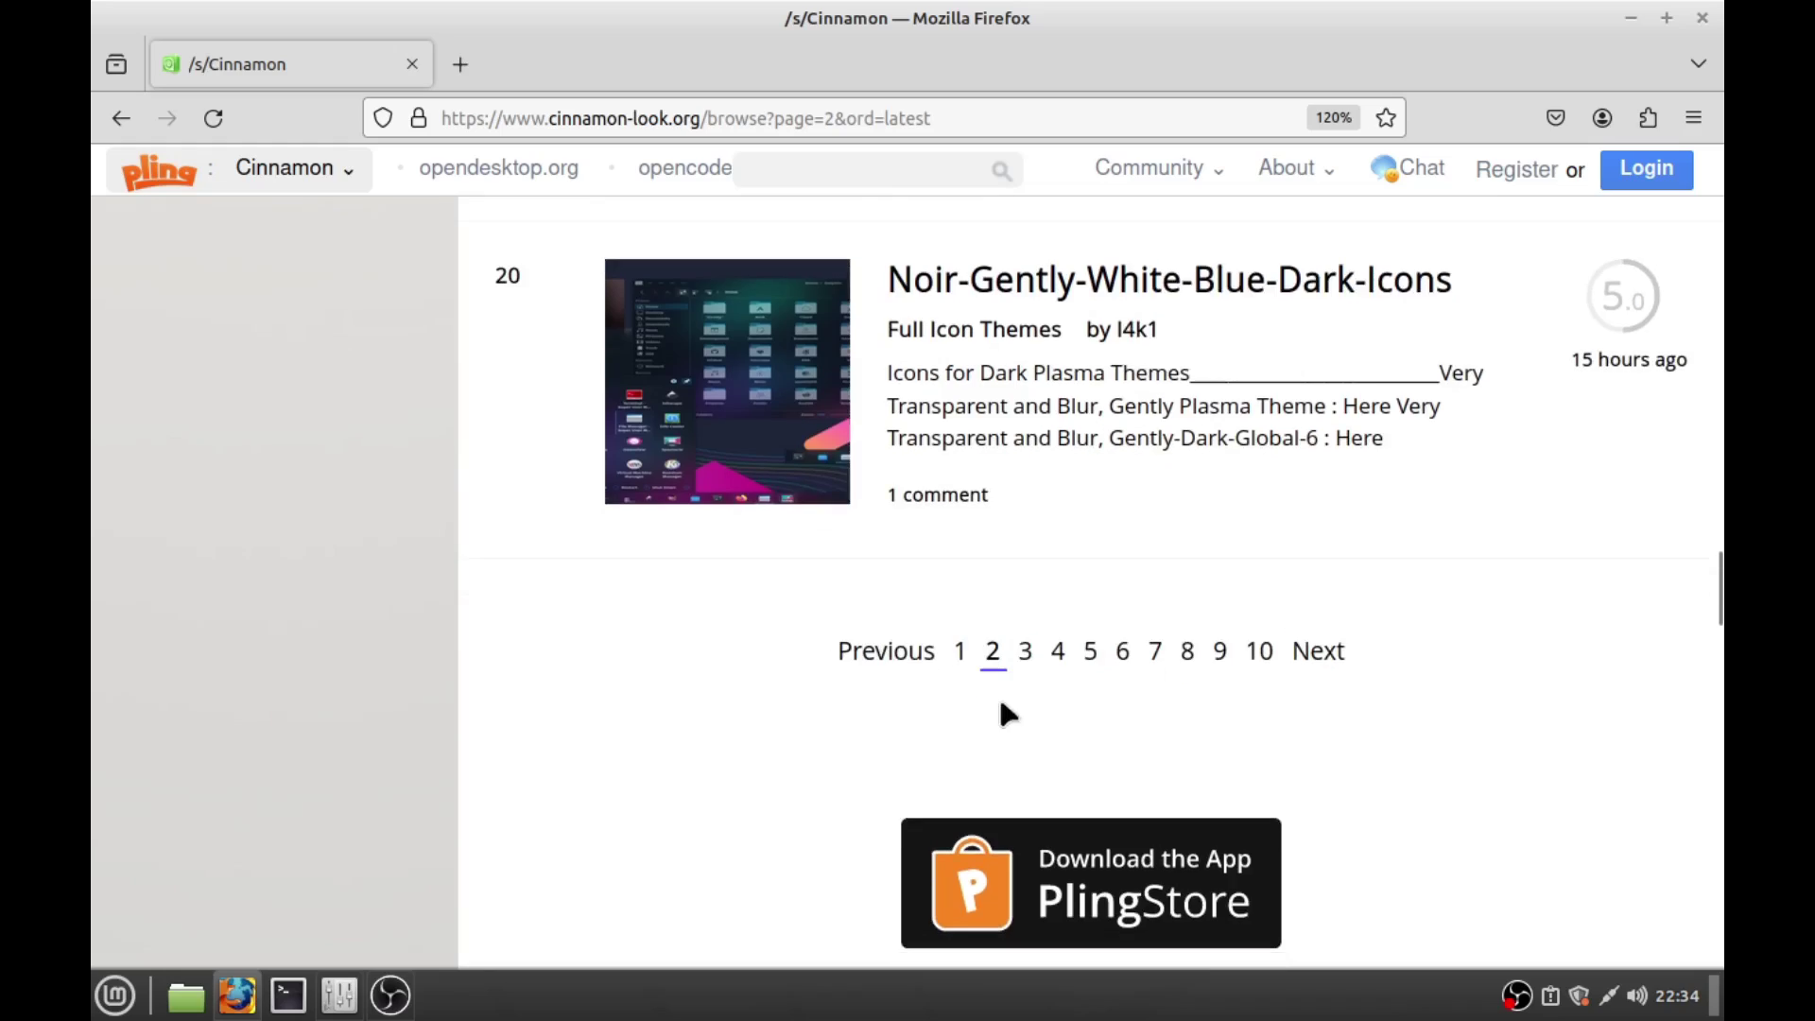
click(1038, 645)
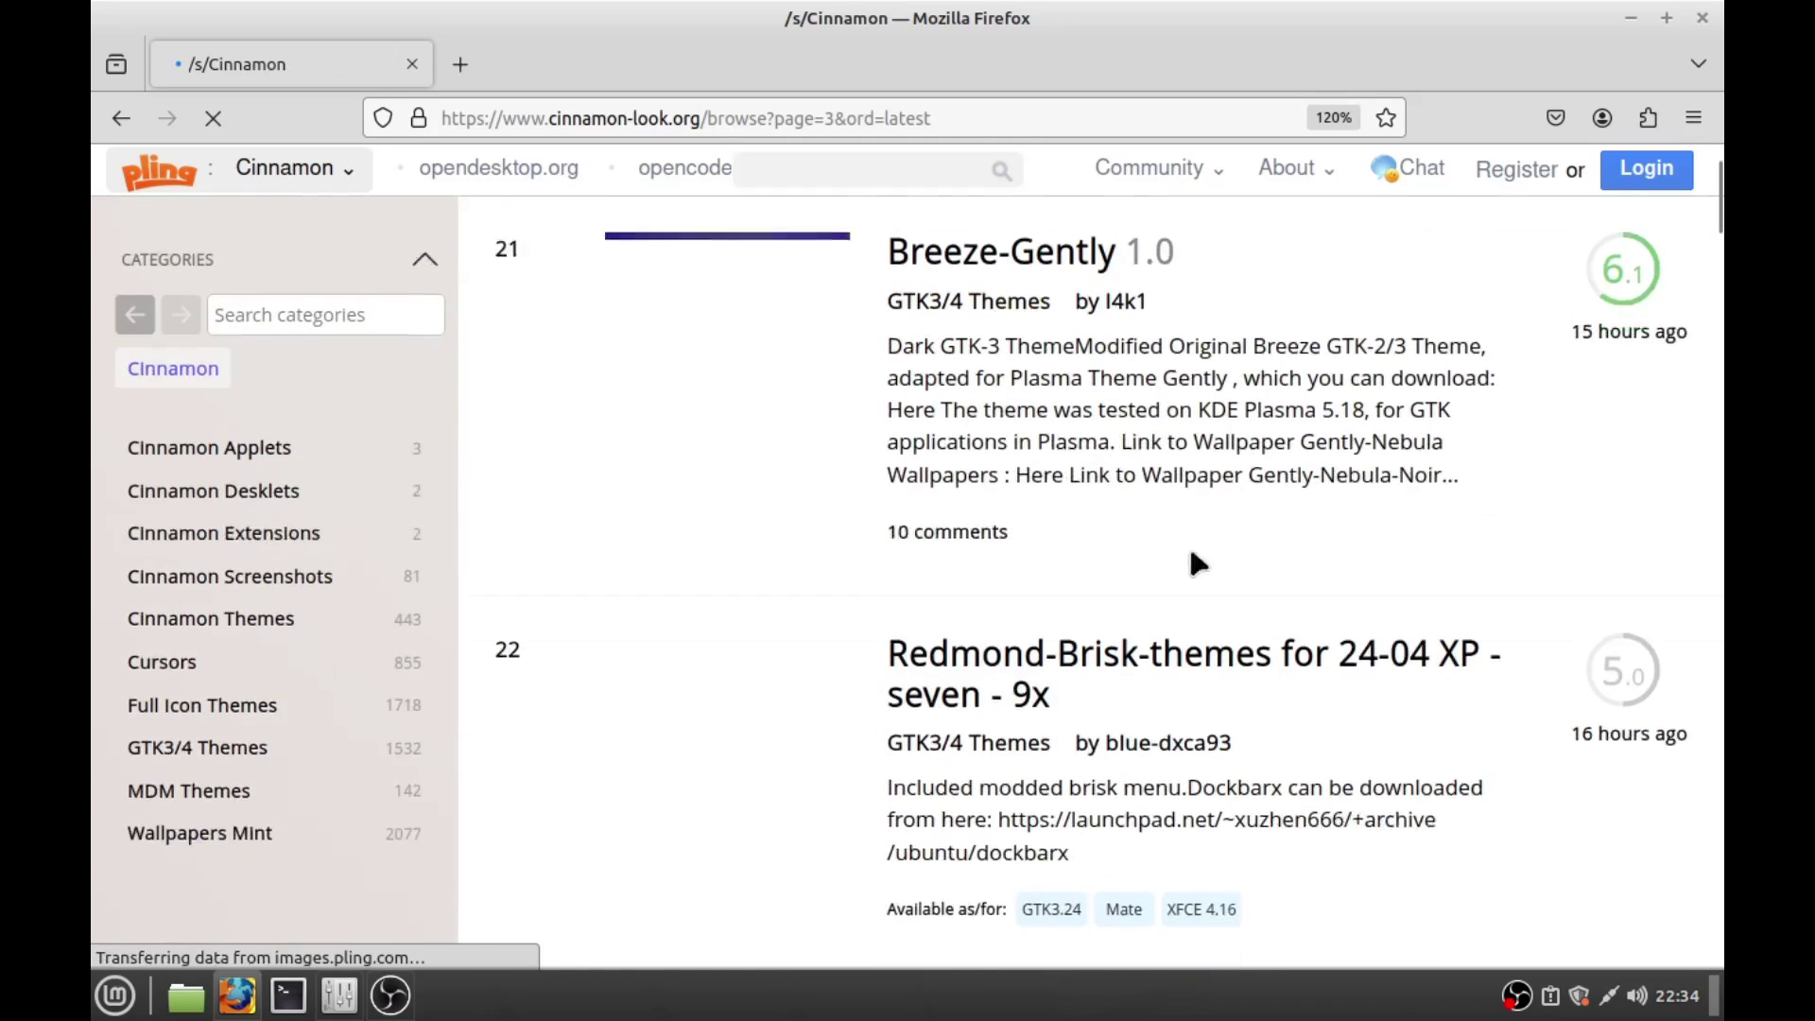
scroll(1238, 558, down, 10)
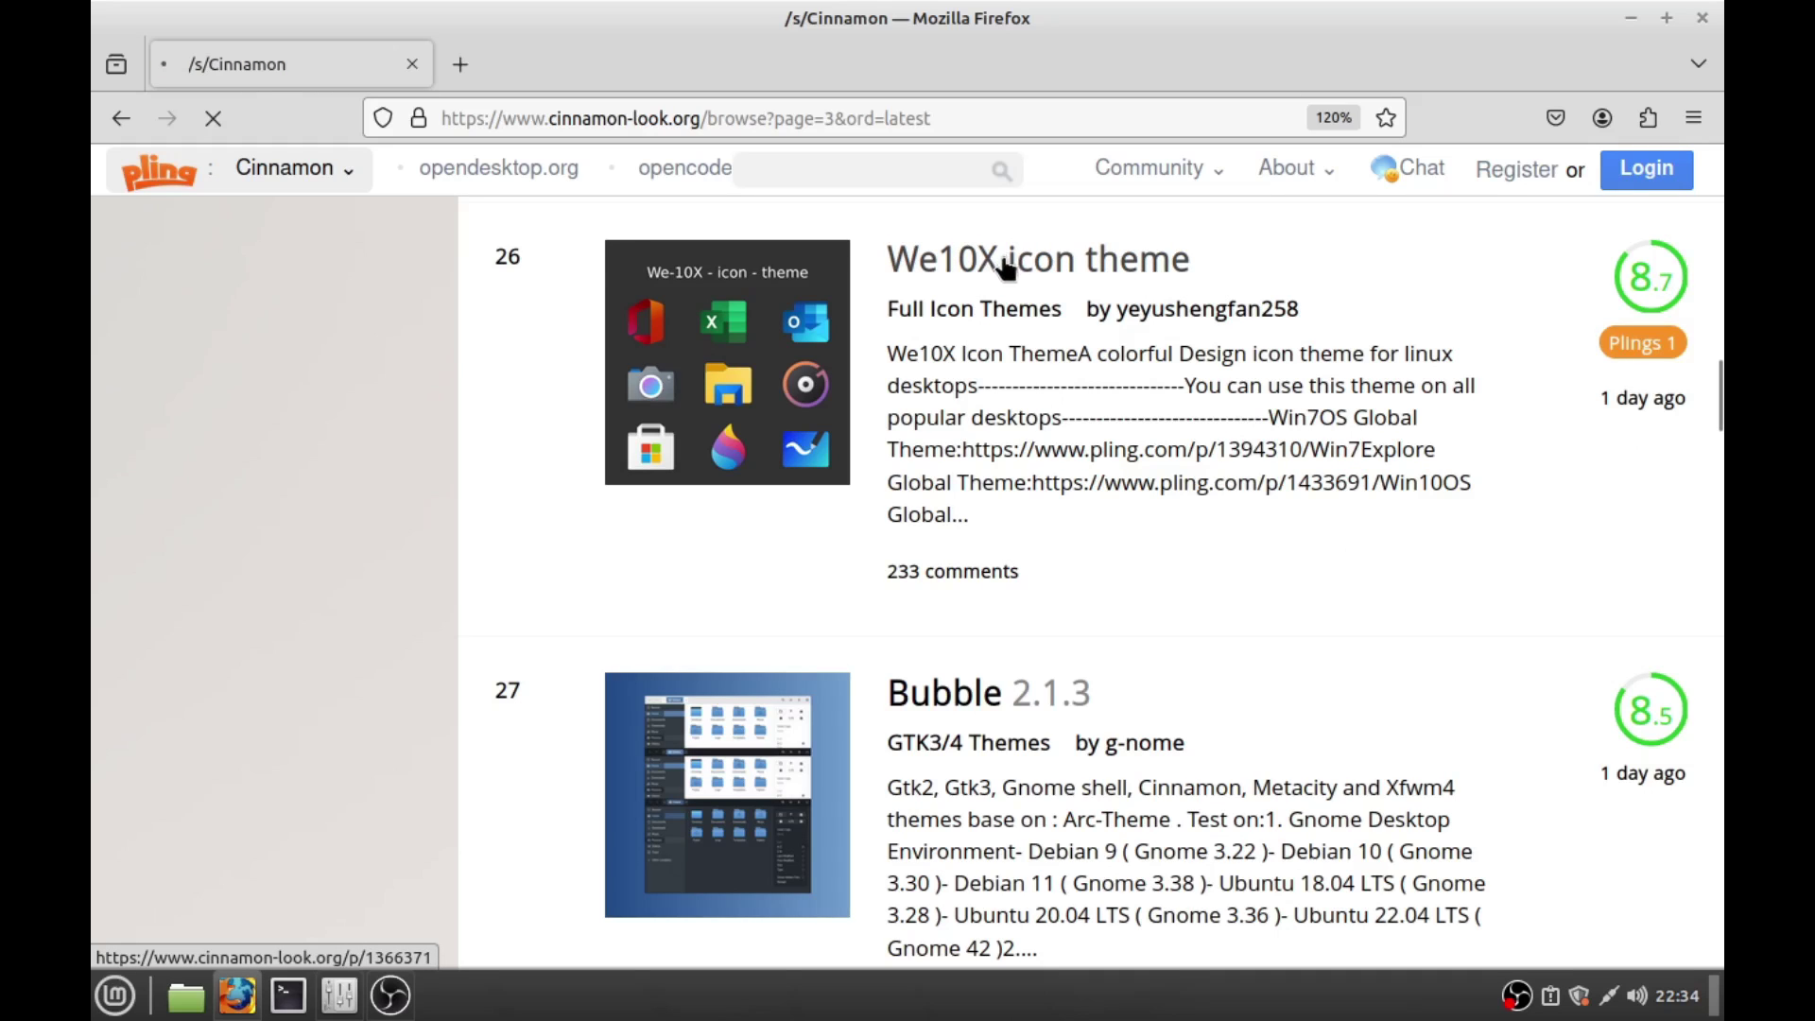
Step: Open the We10X icon theme product page and look through it
click(945, 284)
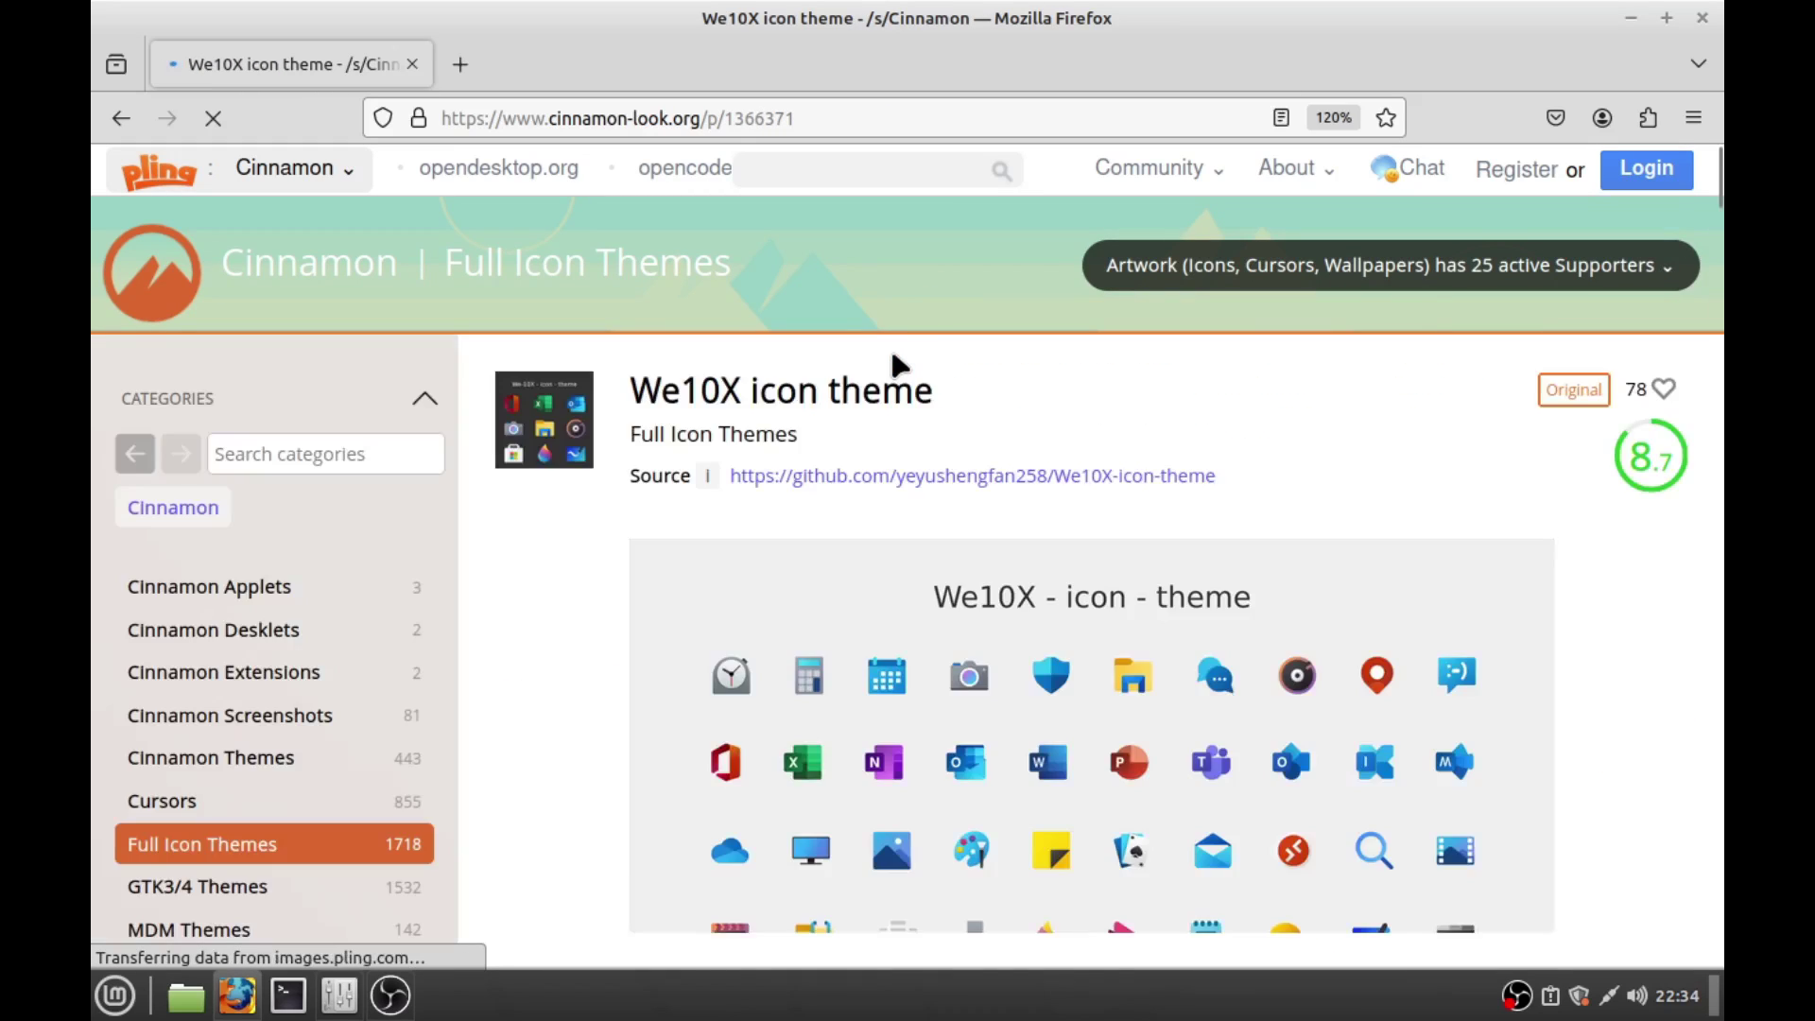
scroll(947, 530, down, 4)
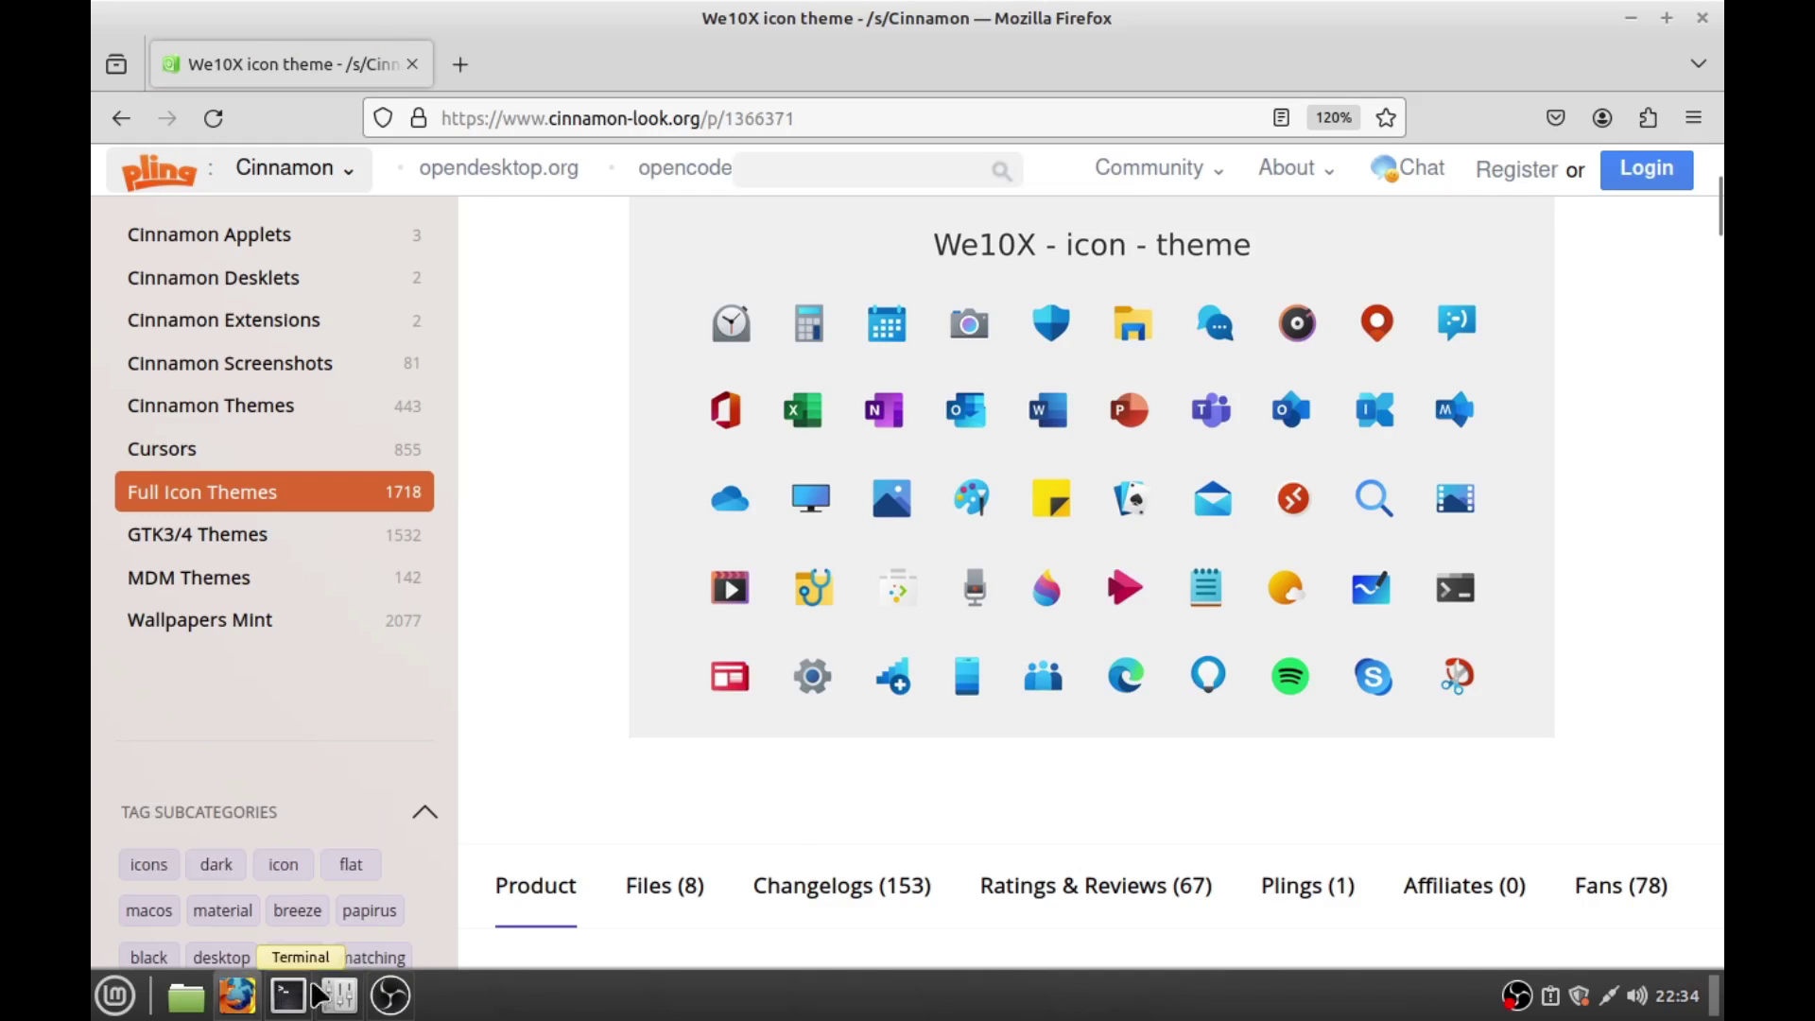
scroll(1078, 661, down, 2)
scroll(1148, 662, up, 2)
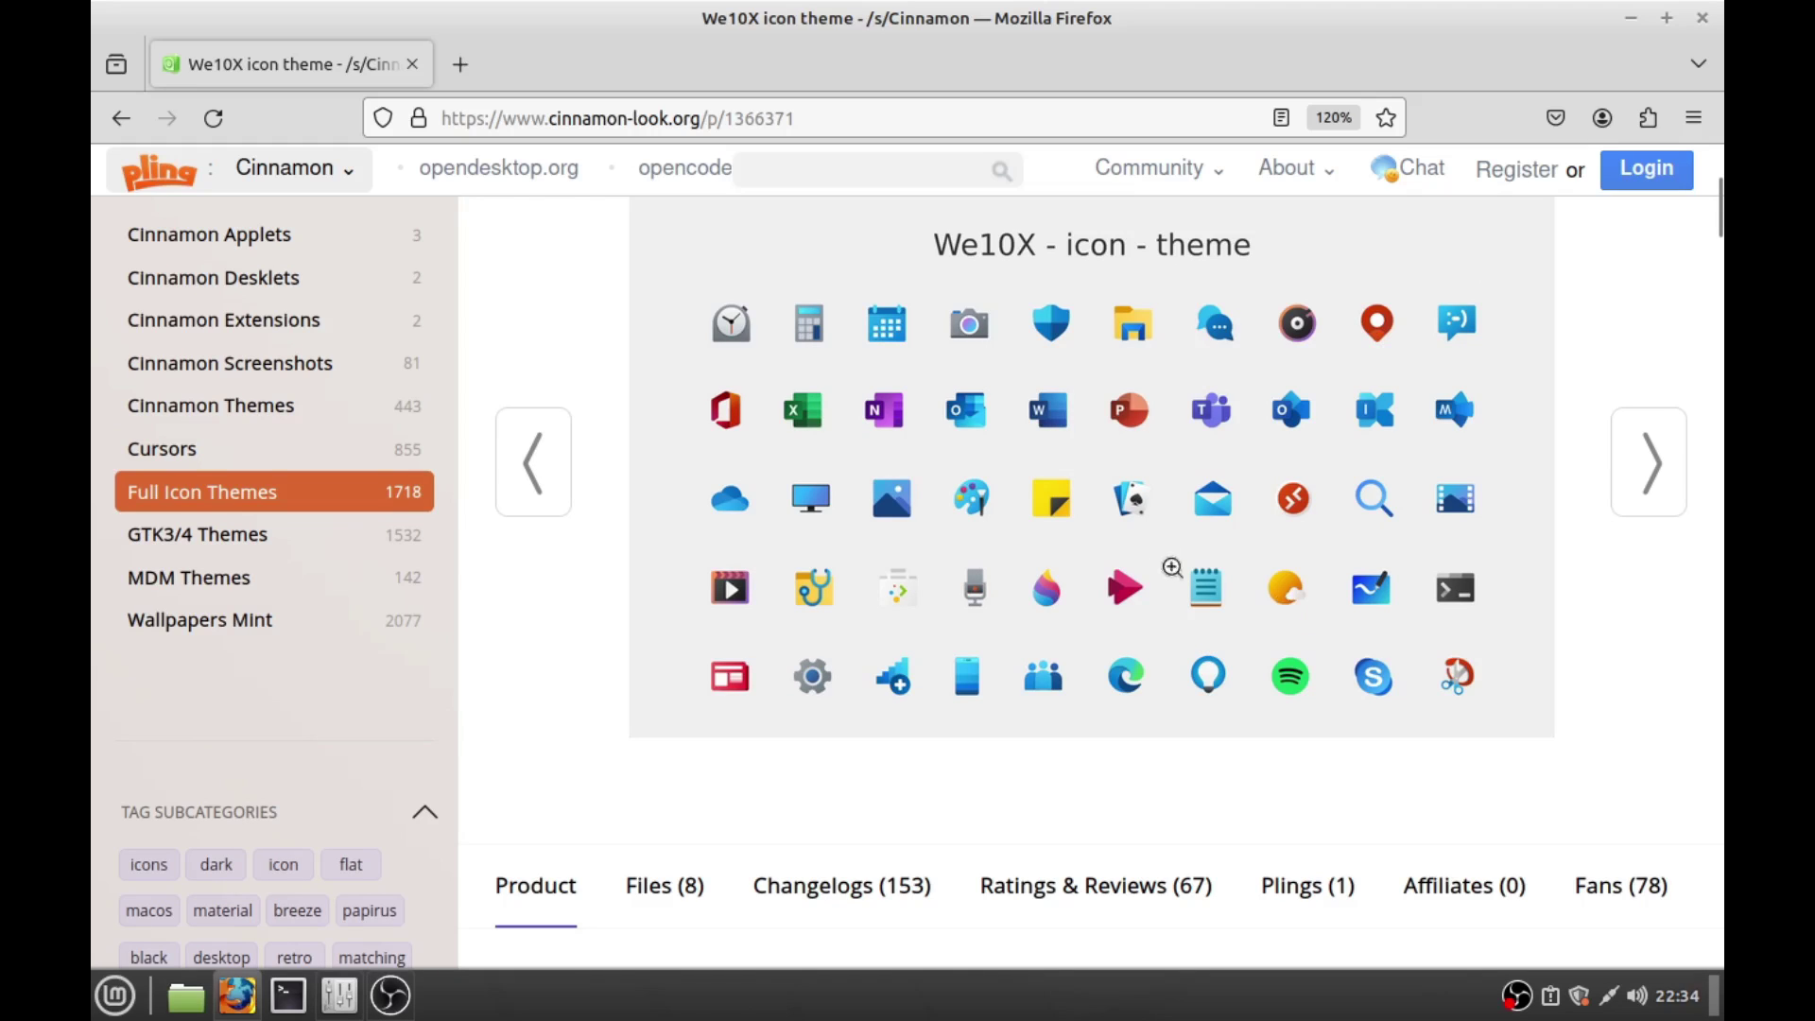
scroll(1172, 567, up, 2)
scroll(945, 472, up, 2)
drag(945, 392, 660, 390)
click(1001, 388)
scroll(1168, 444, down, 5)
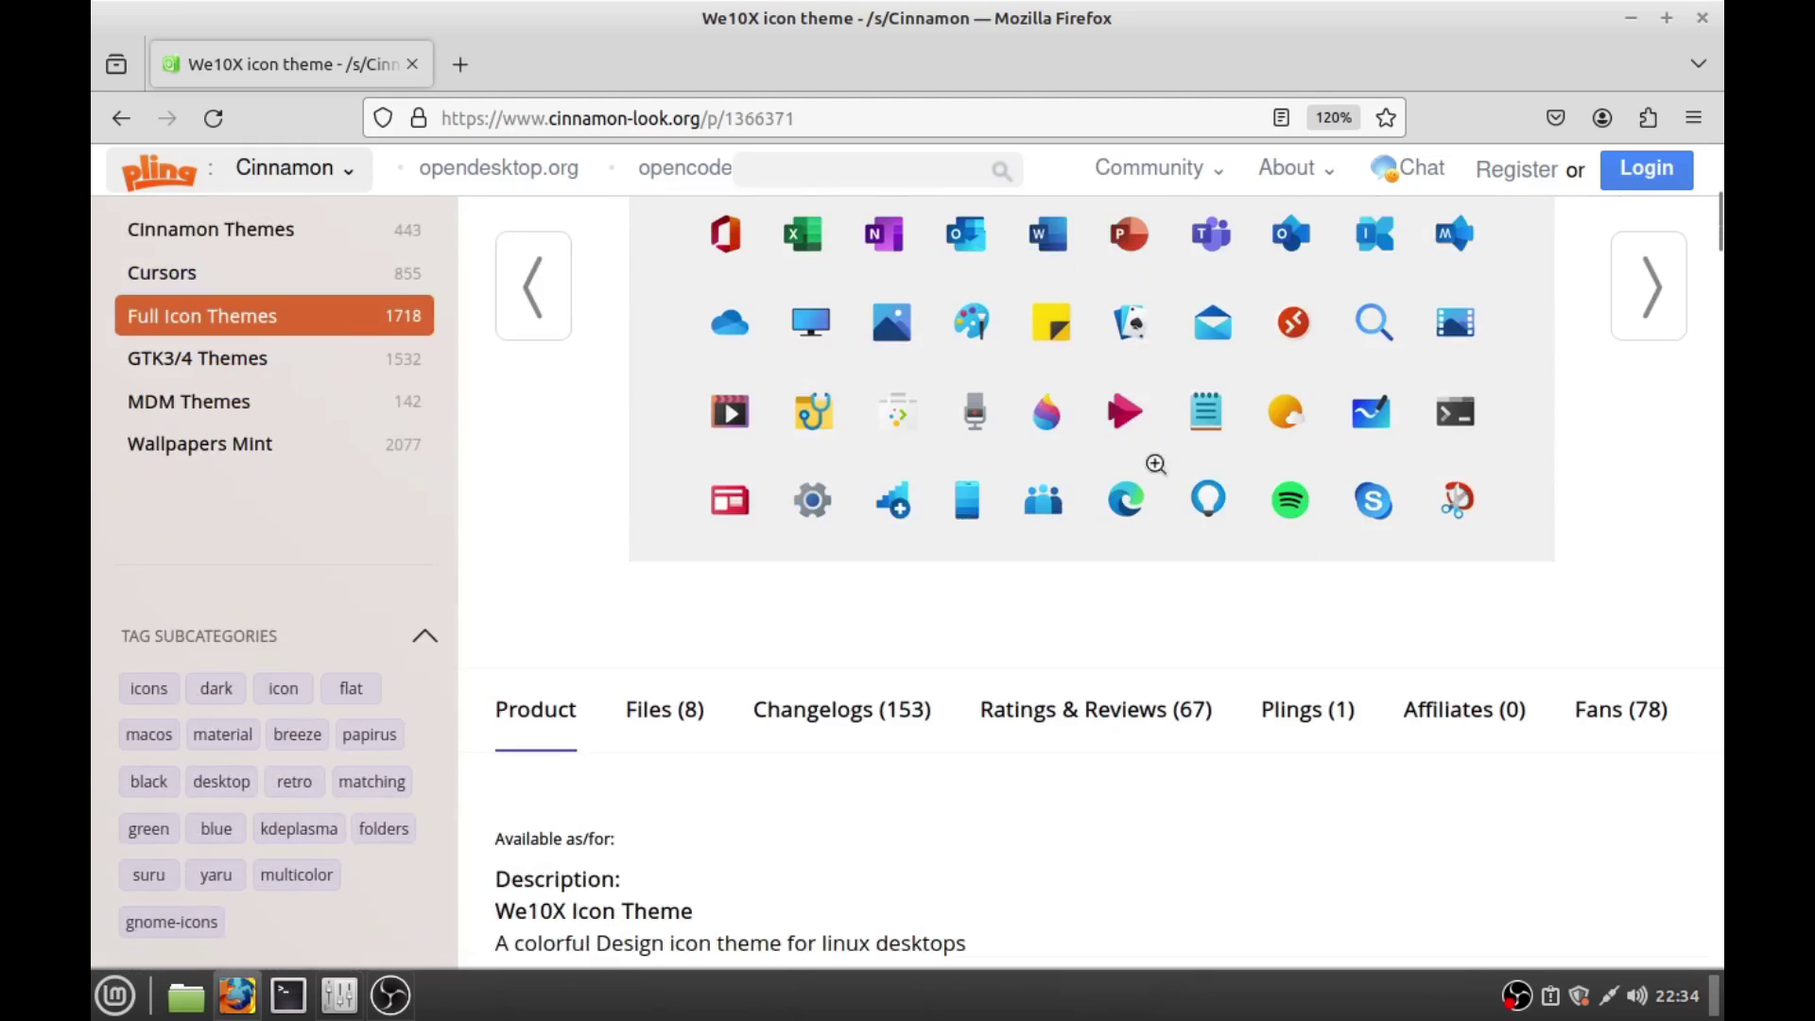
Step: Download We10X.tar.xz from the Files list and minimize Firefox
click(664, 709)
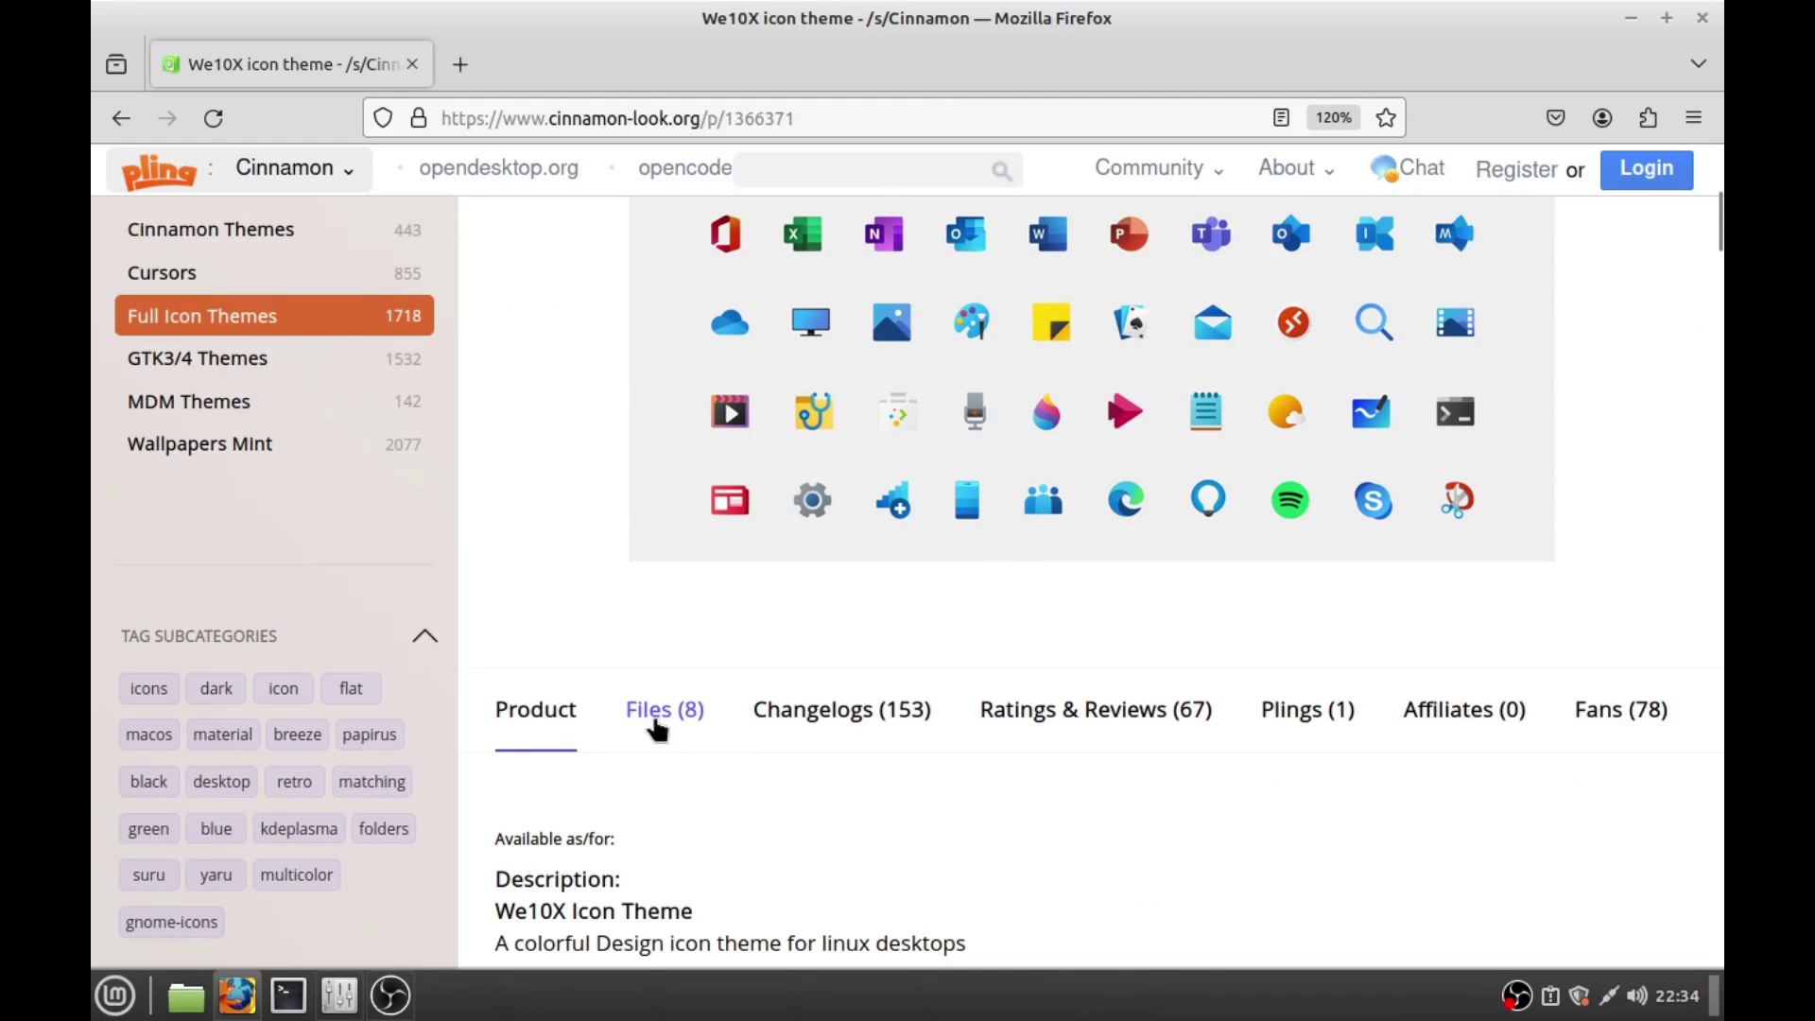
scroll(854, 591, down, 5)
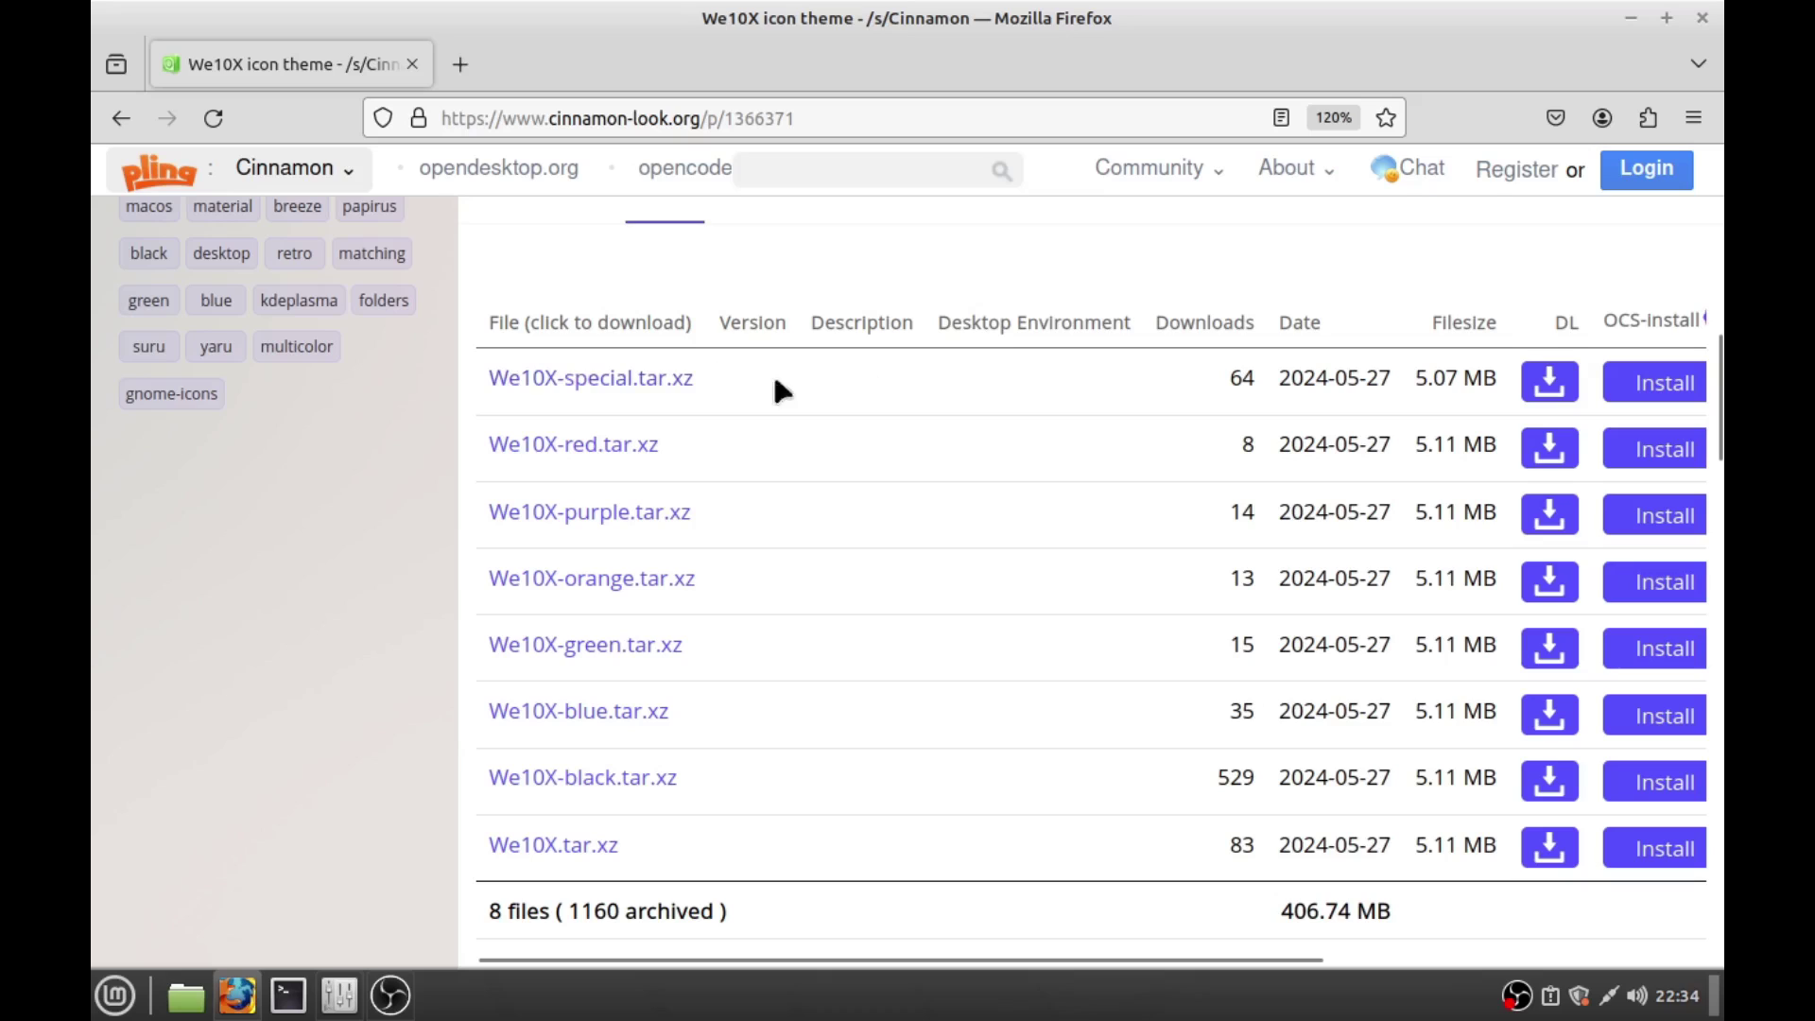
click(1550, 851)
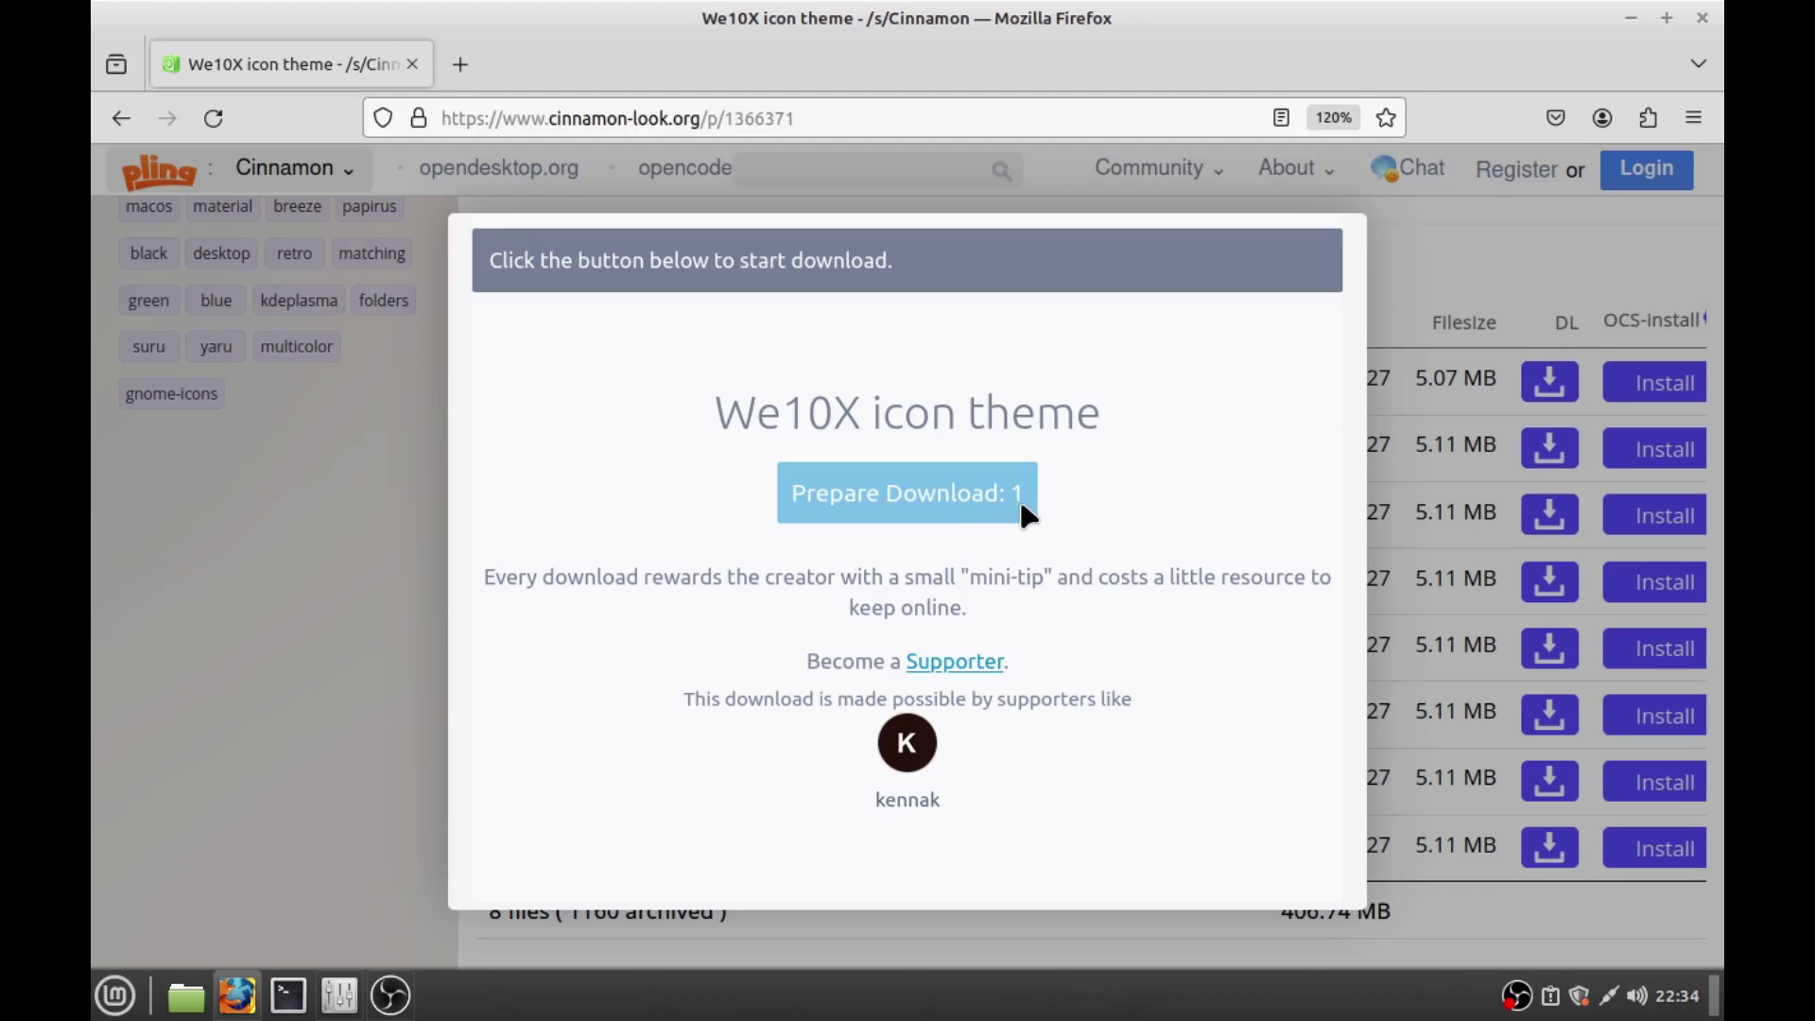
click(1000, 519)
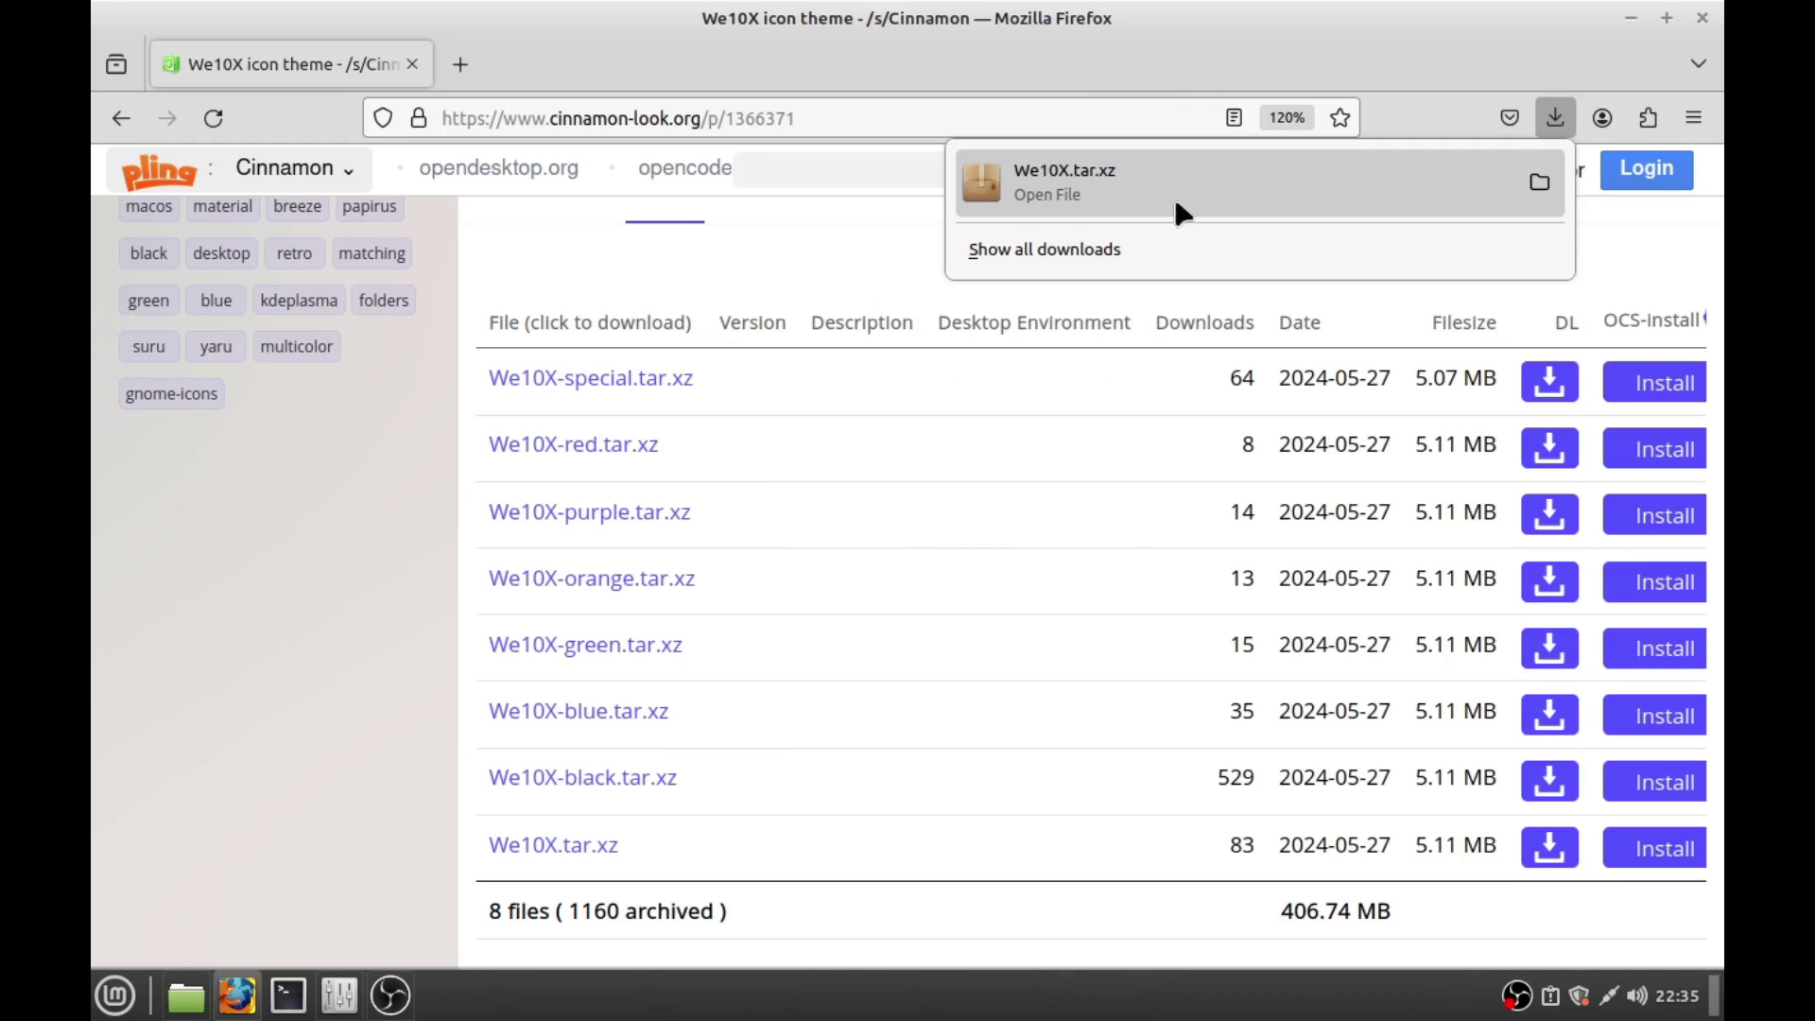
click(1636, 13)
Step: Close the Home window, minimize System Settings, and open a new terminal
click(1125, 55)
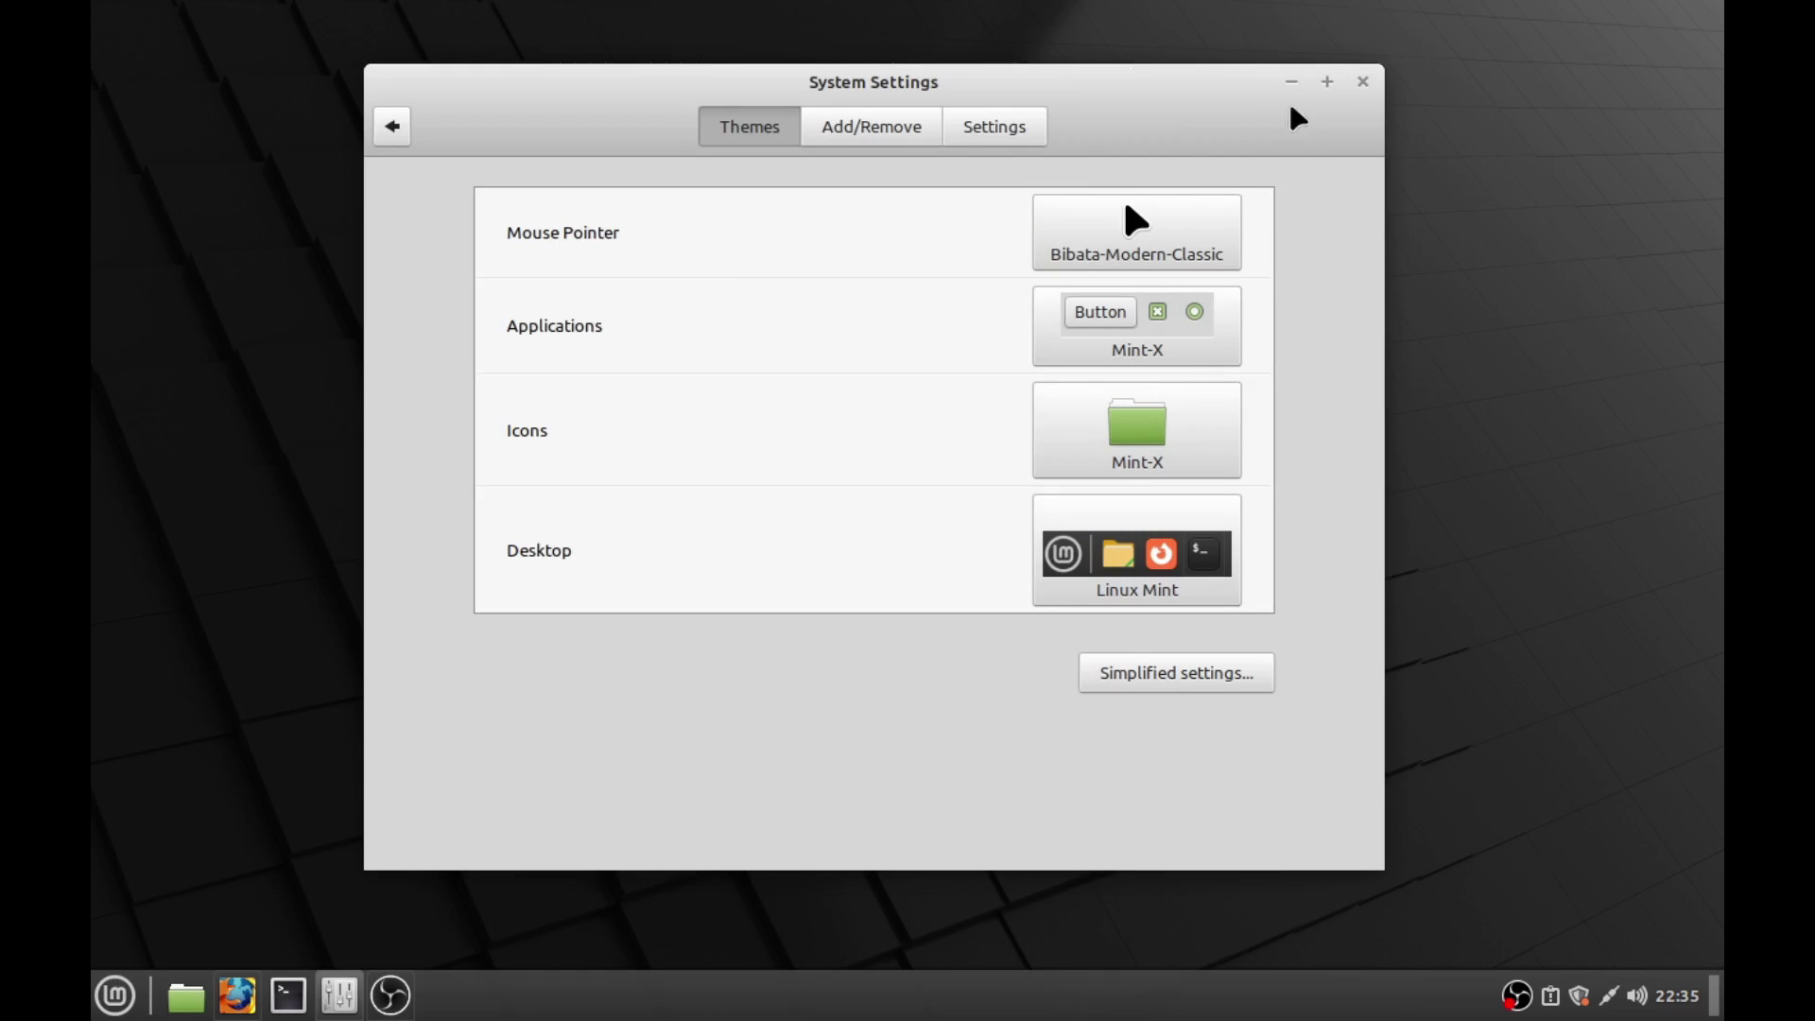
click(1295, 82)
click(288, 995)
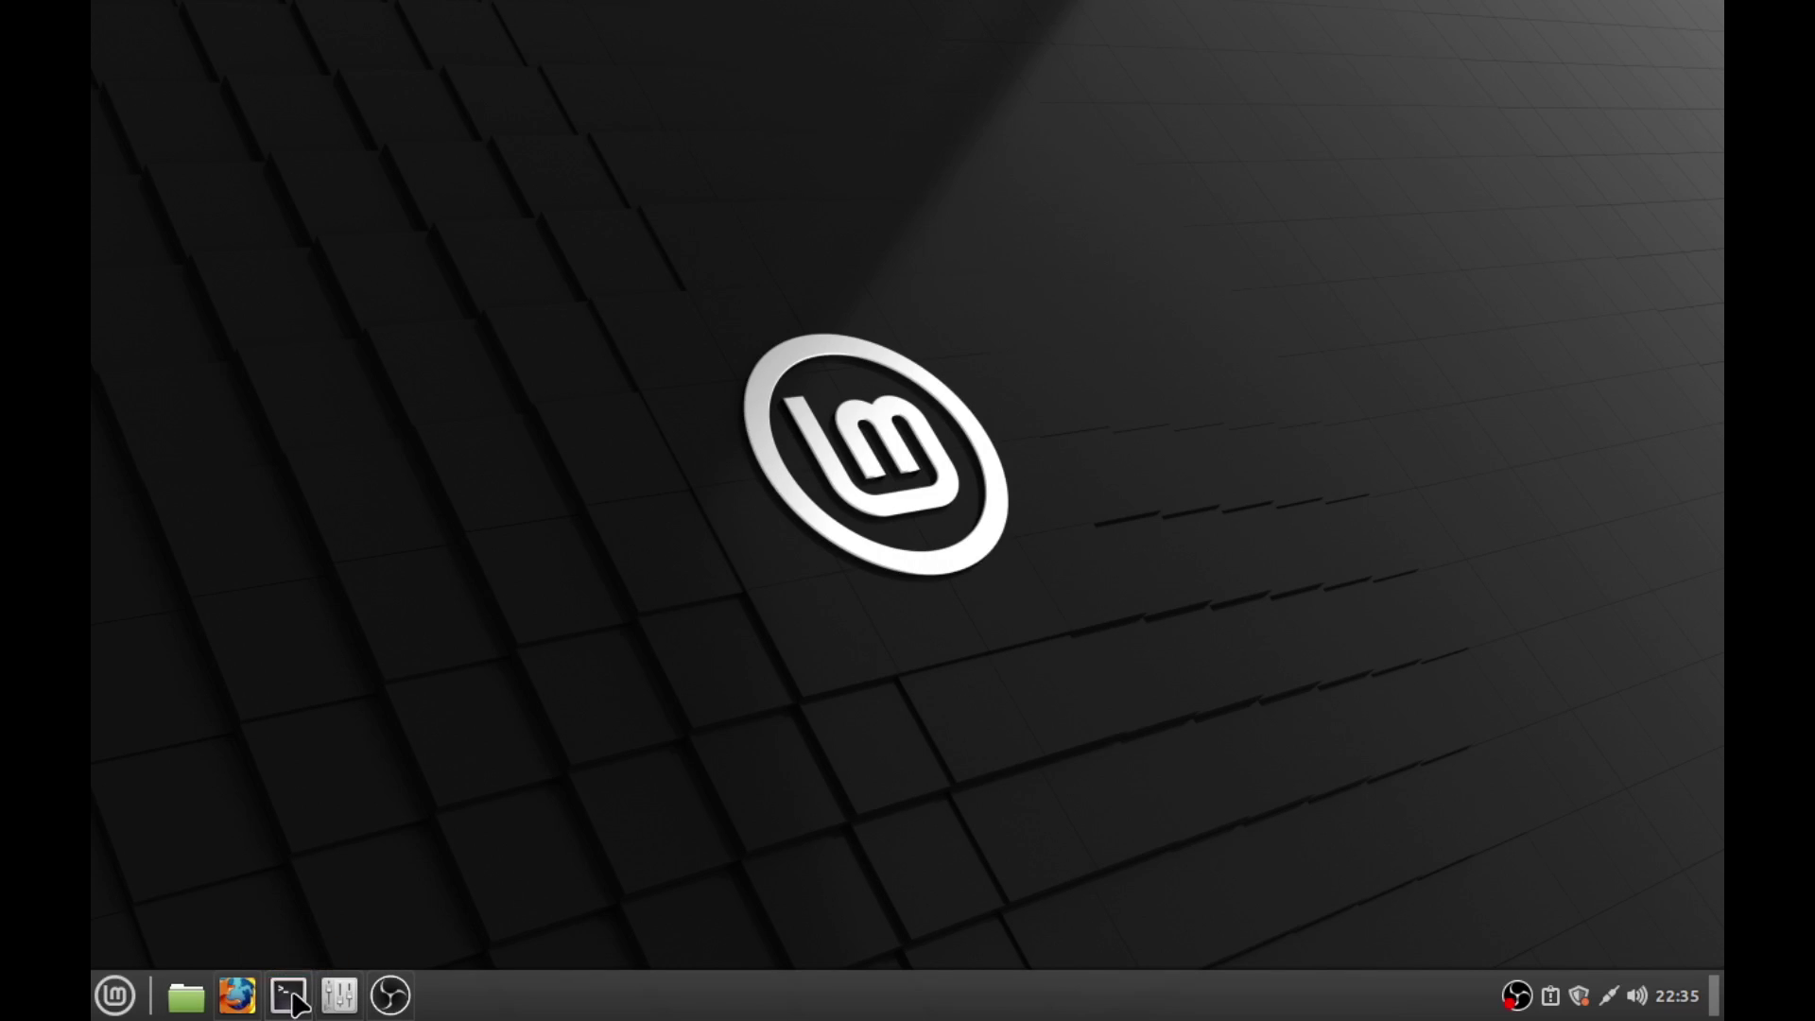
drag(945, 142, 884, 197)
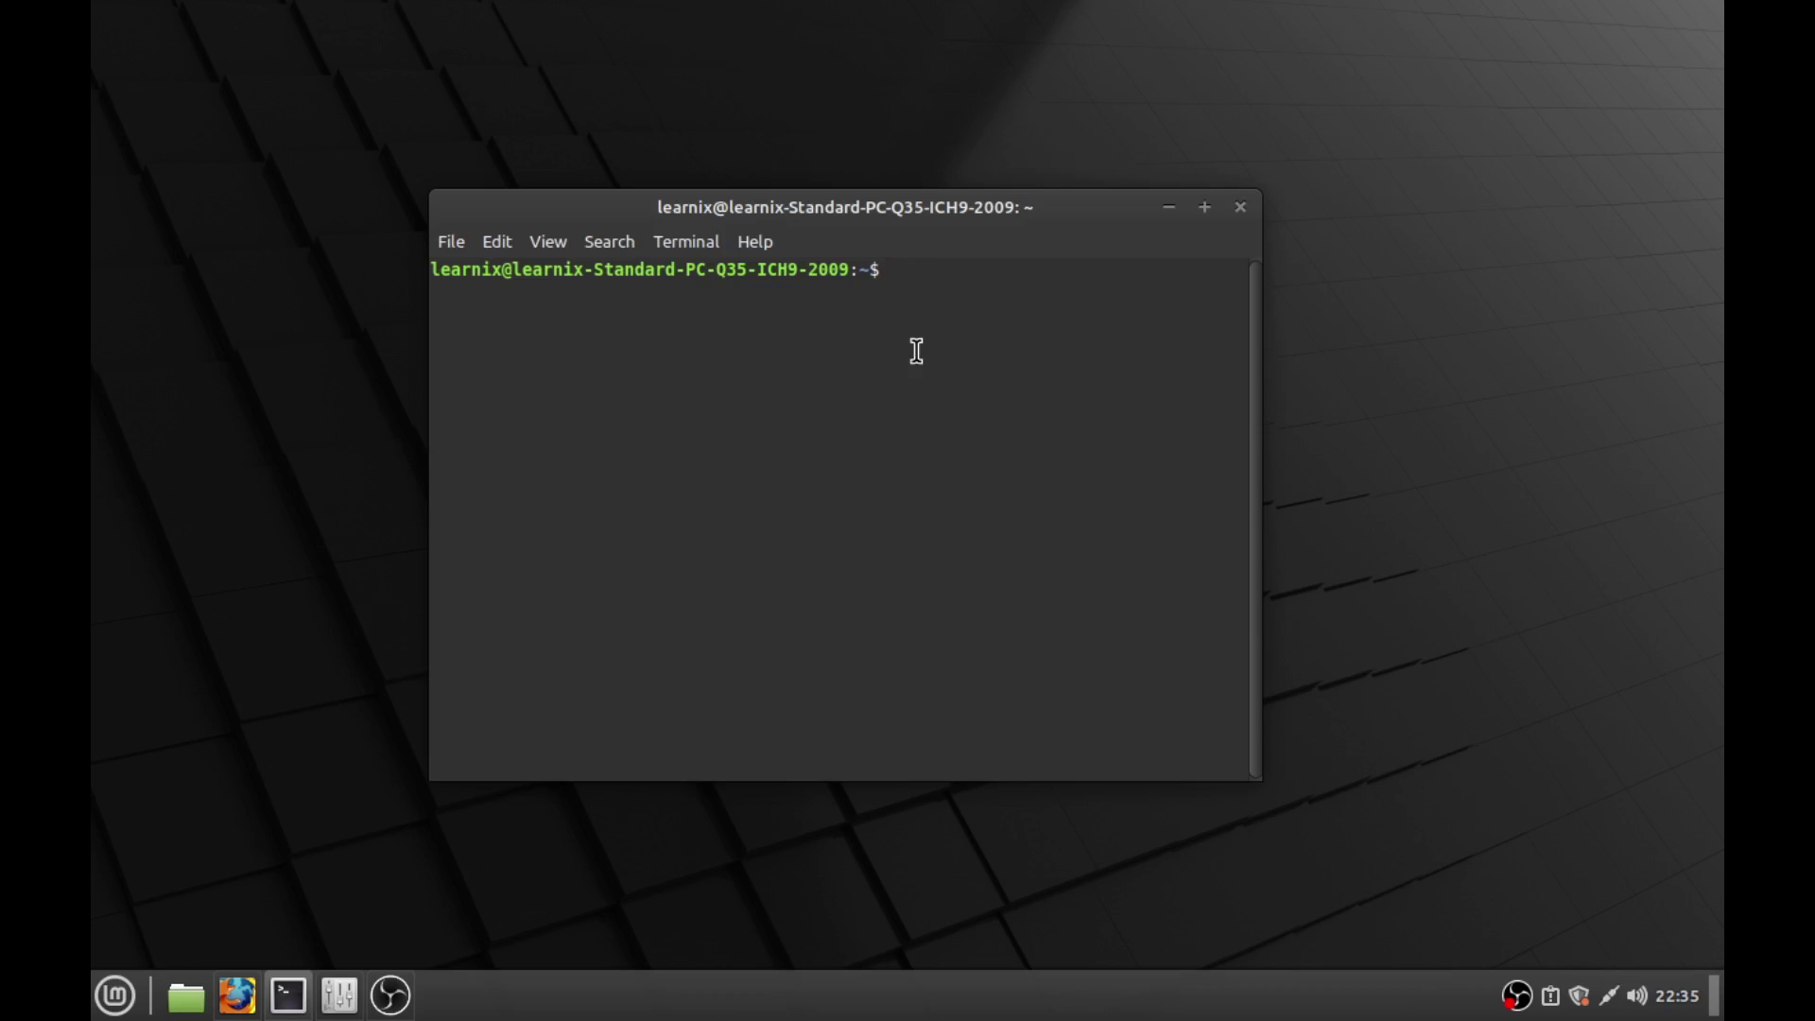
Step: Open Files, navigate the path bar back to Home, and return to the terminal
click(186, 995)
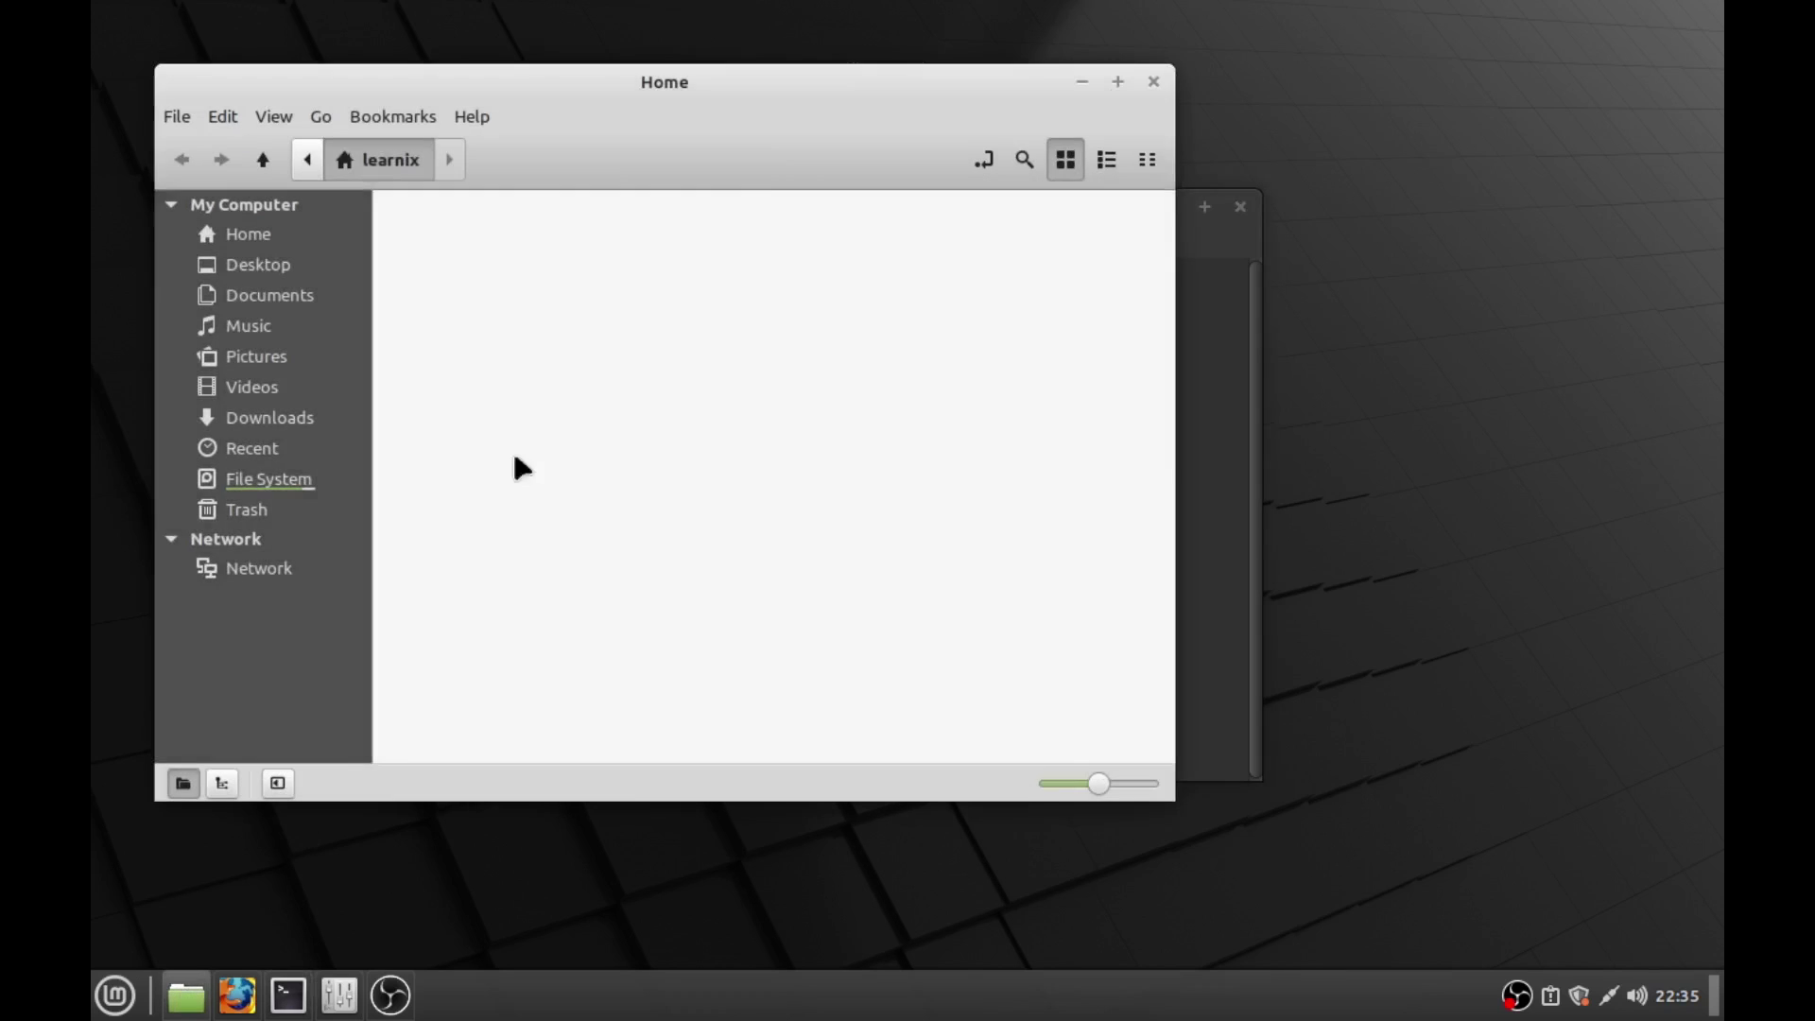
drag(566, 101, 676, 83)
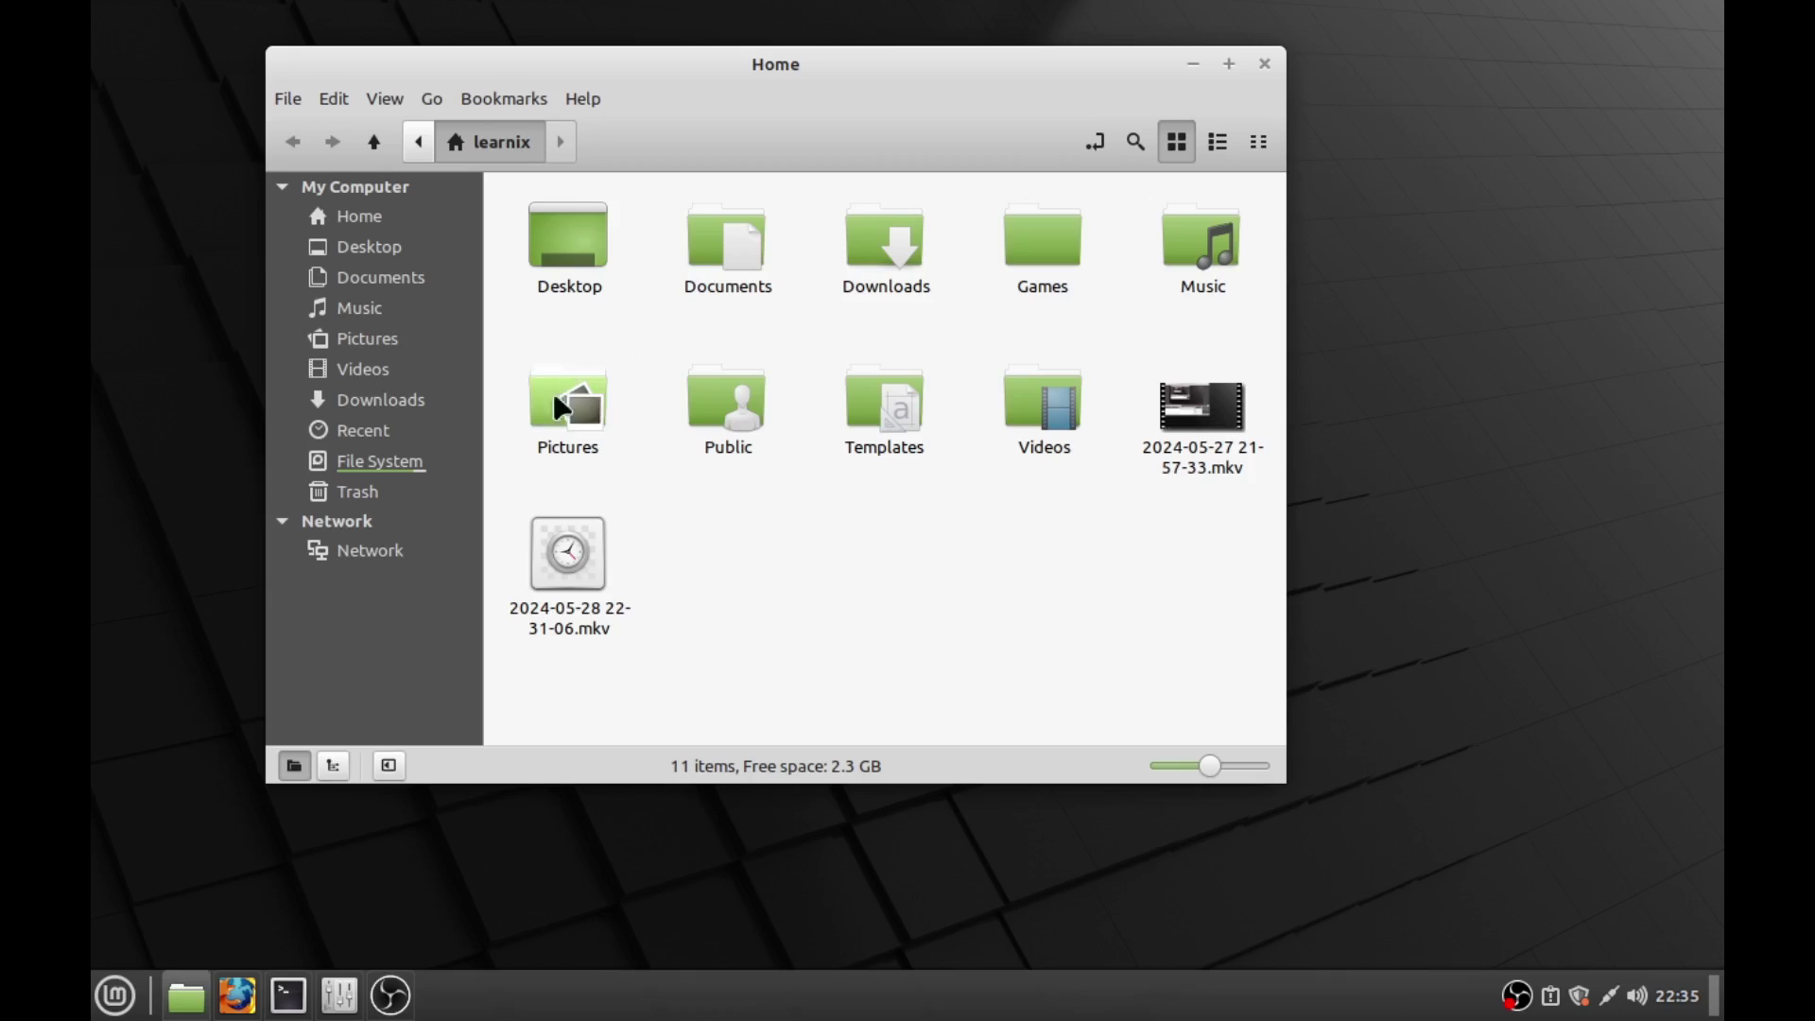
click(419, 133)
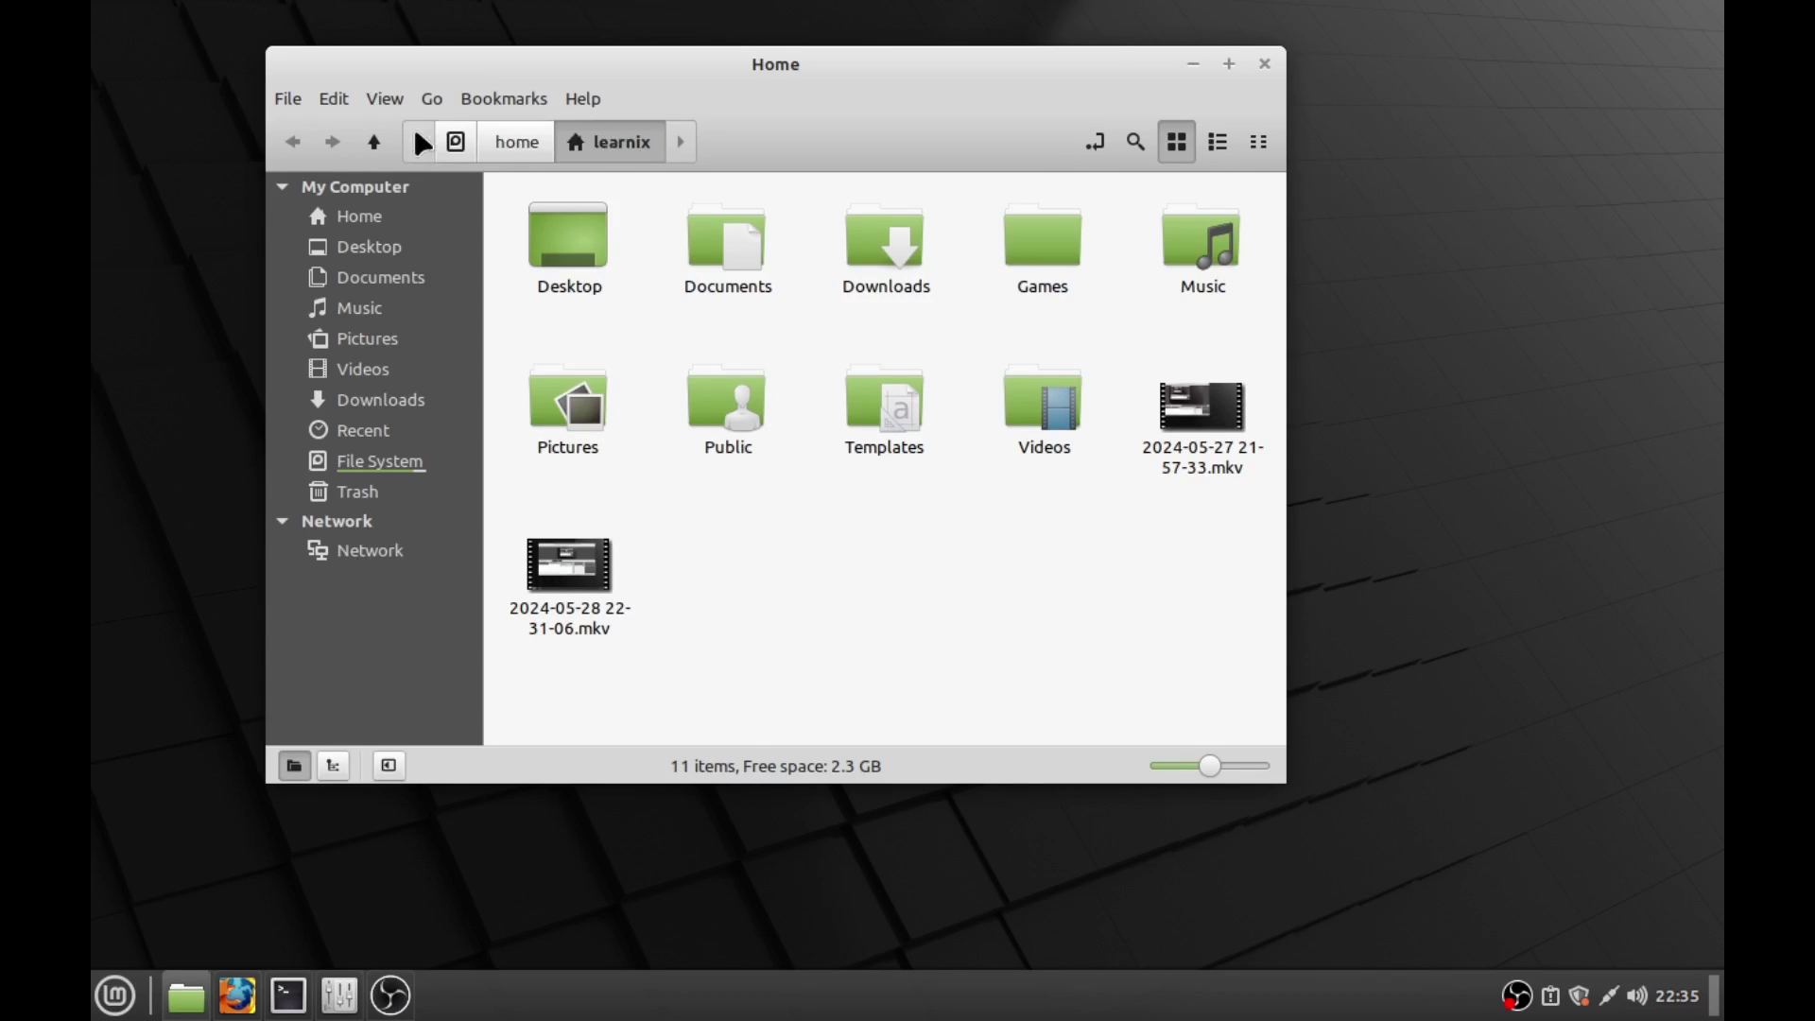
click(517, 142)
click(619, 142)
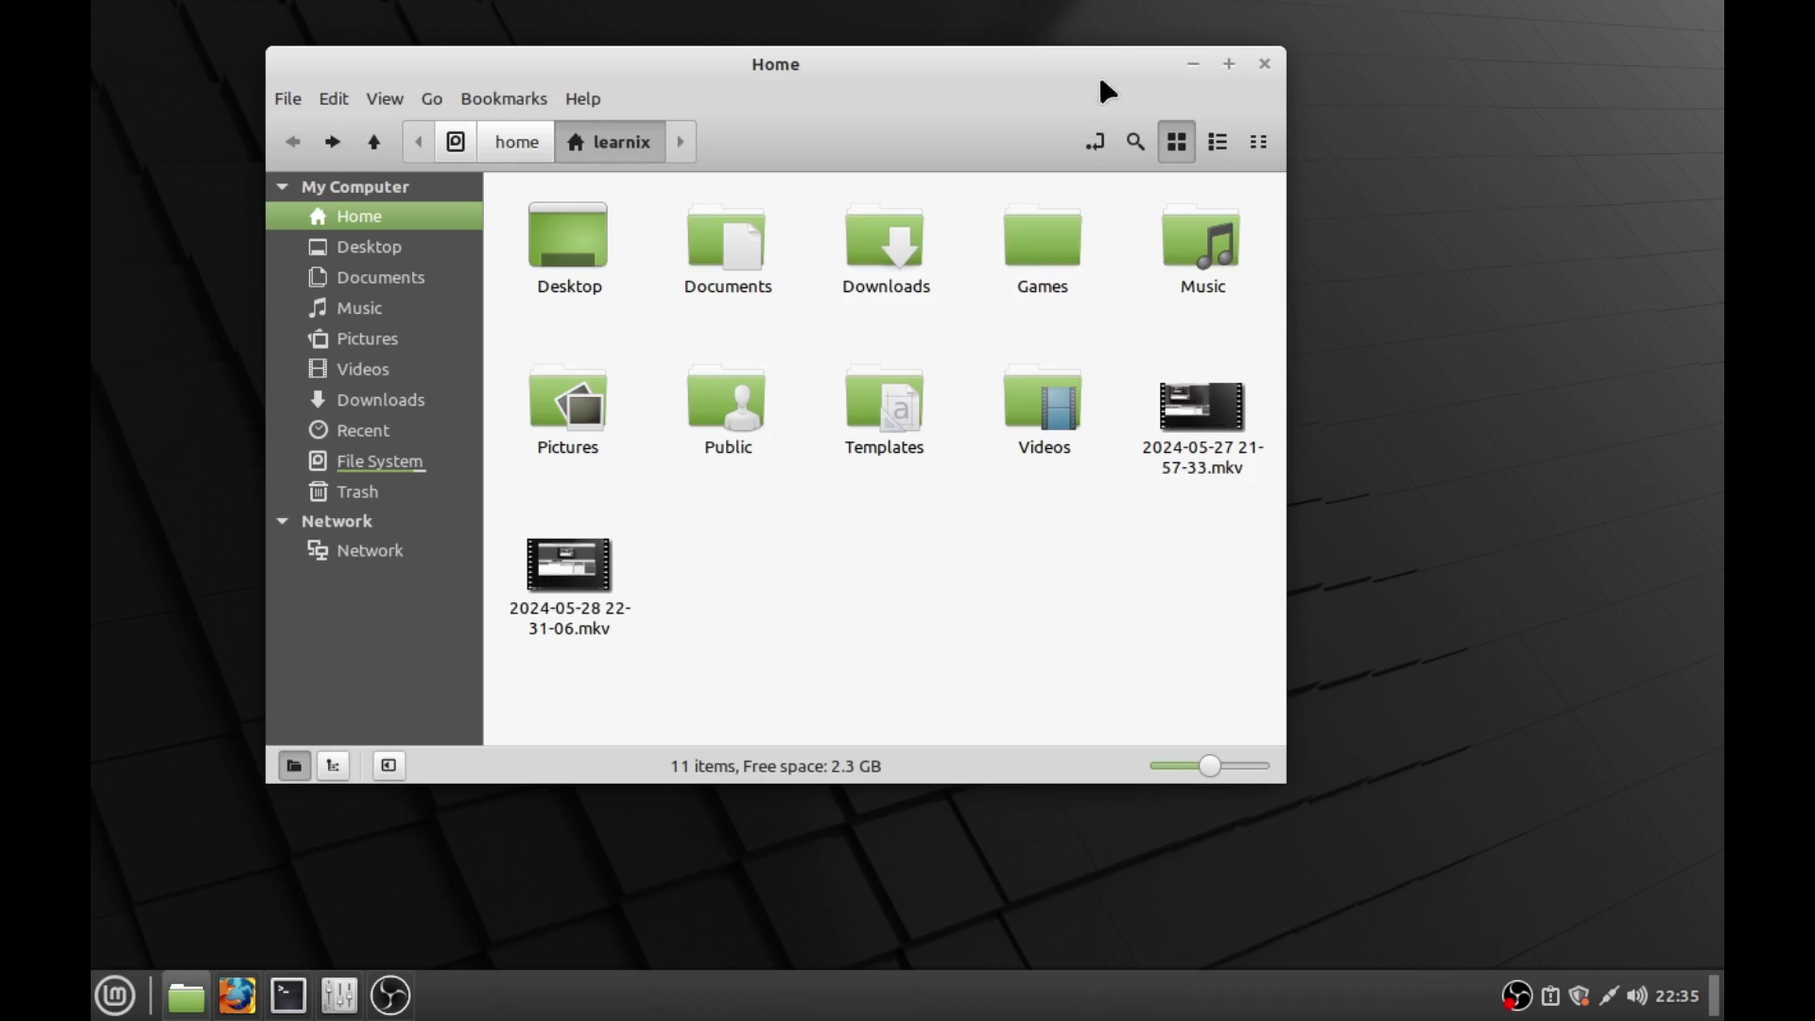
click(1191, 66)
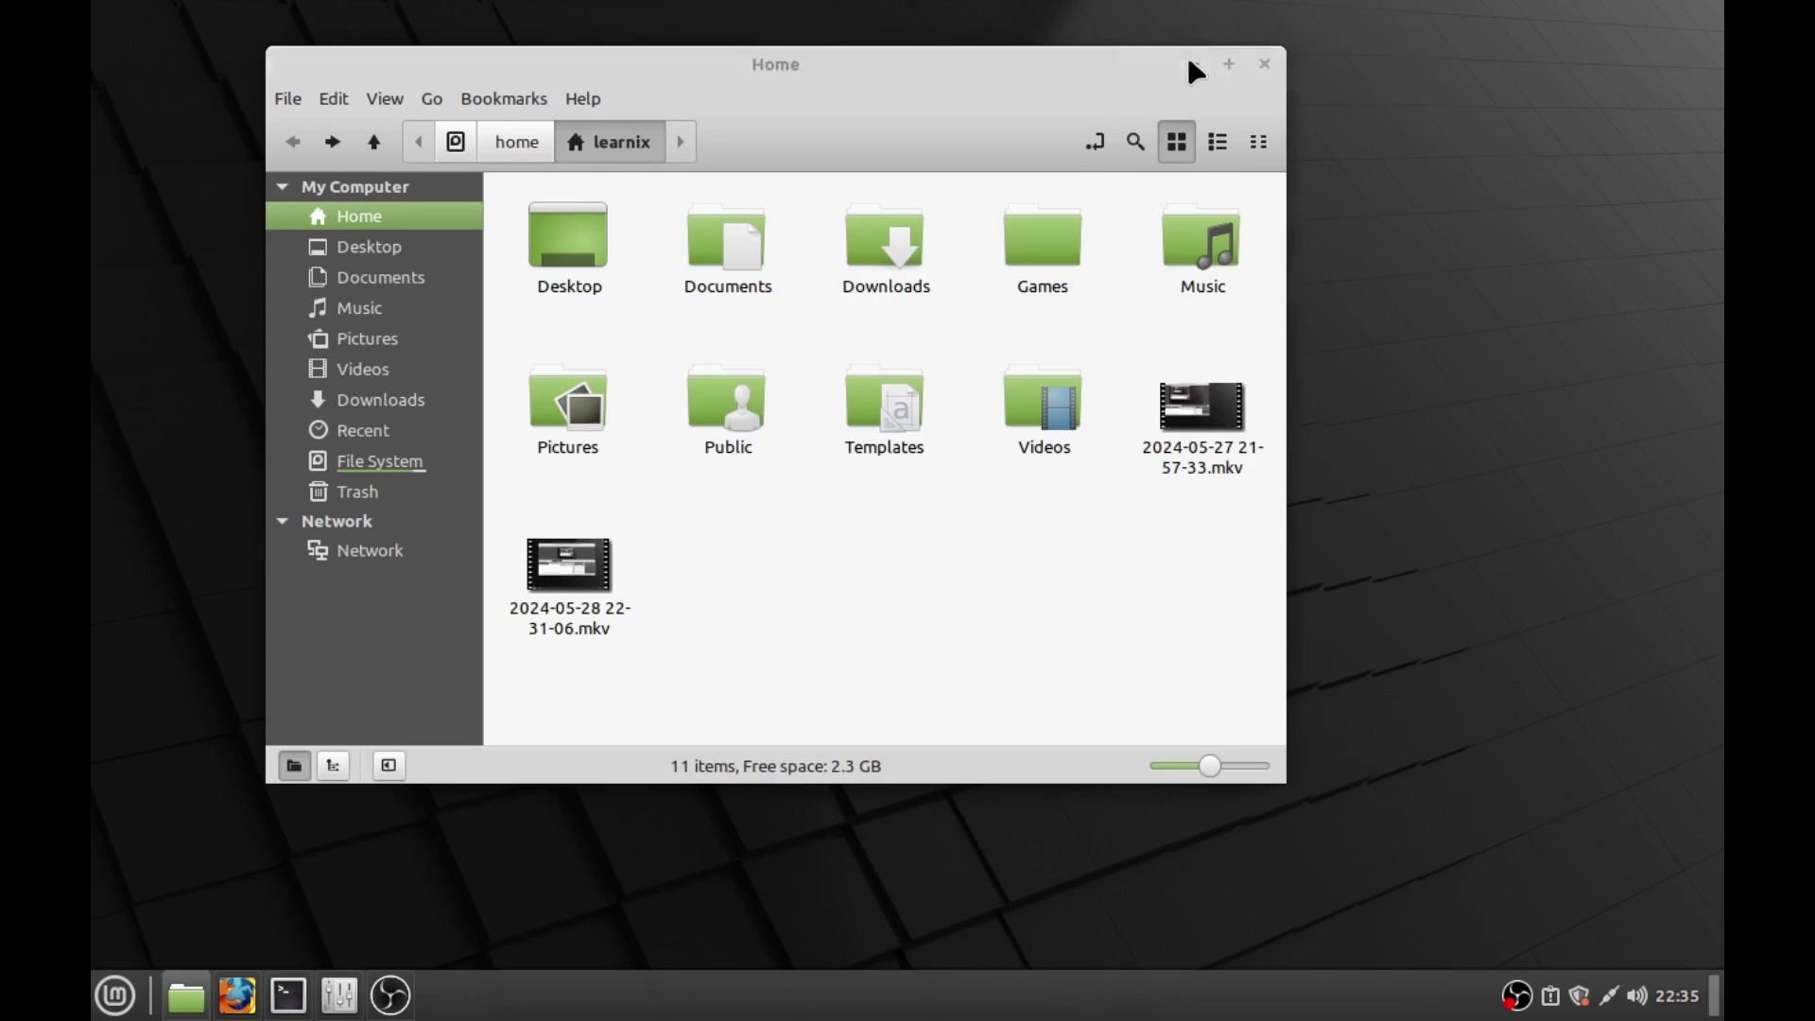
key(ctrl+alt+t)
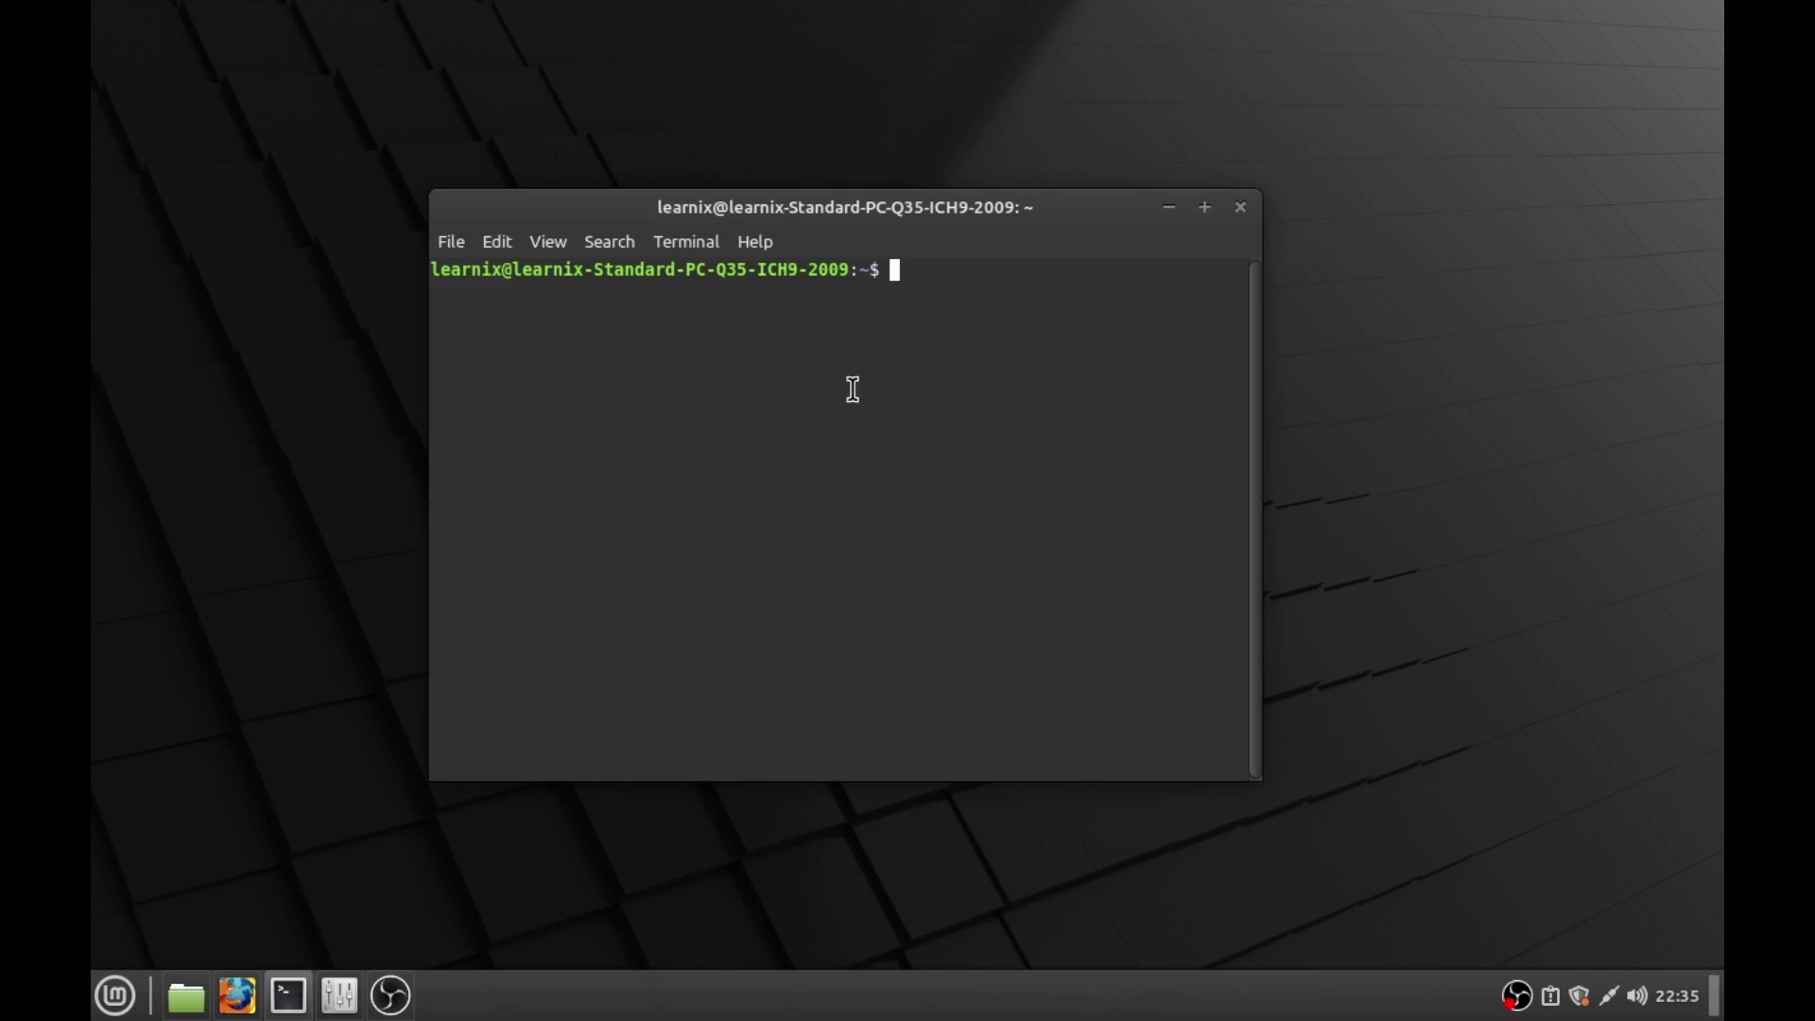
Step: Run cd /, then cd ~/./ and ls to list the home folder
text(cd /)
key(Return)
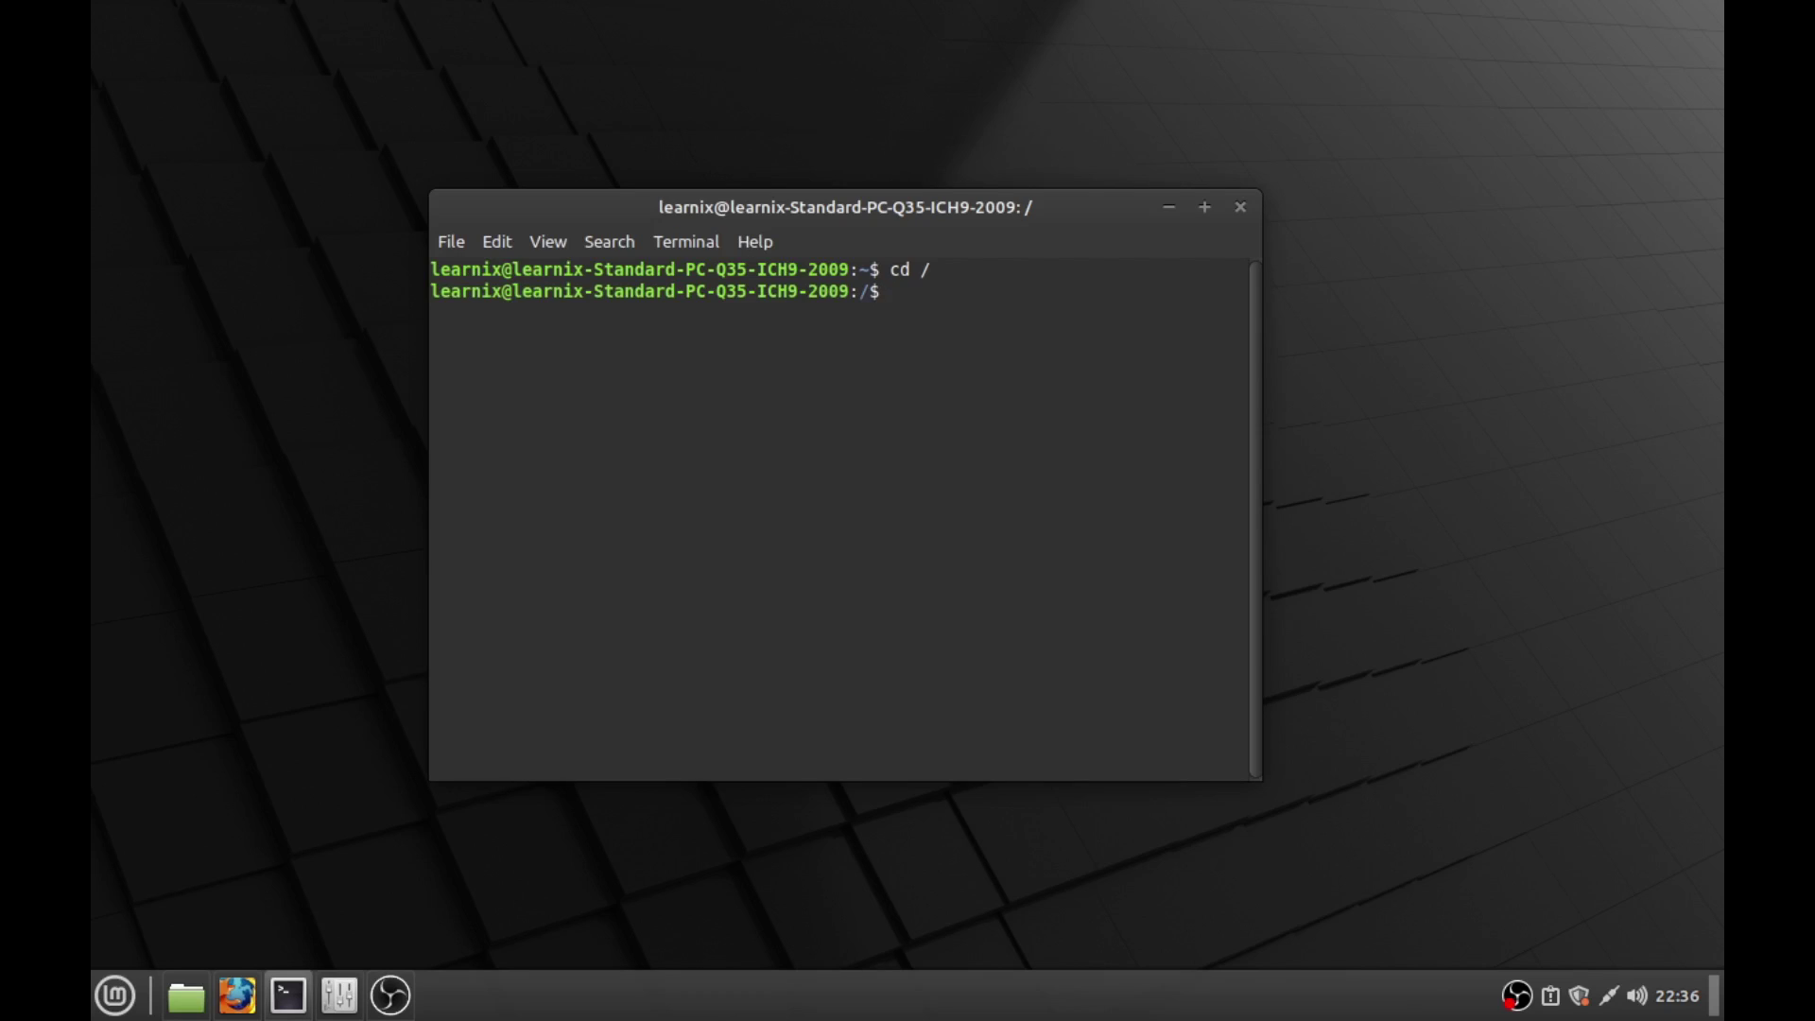
text(cd ~/./)
key(Return)
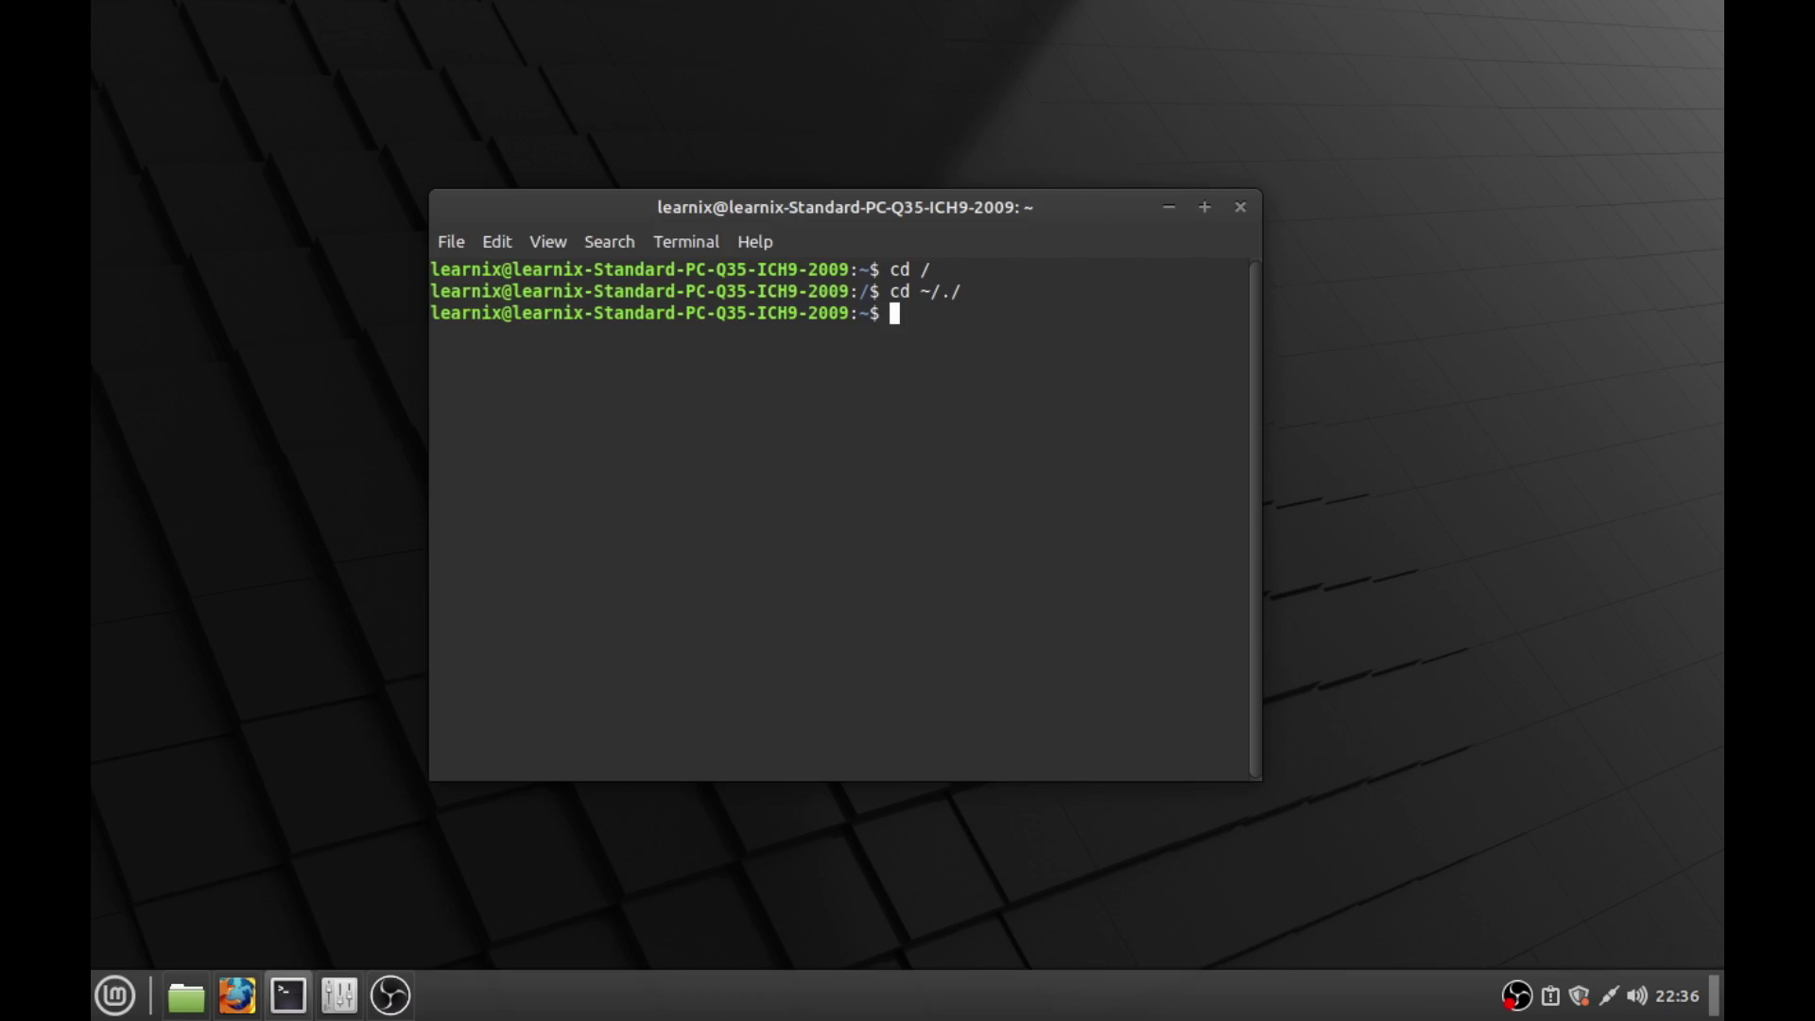
text(ls)
key(Return)
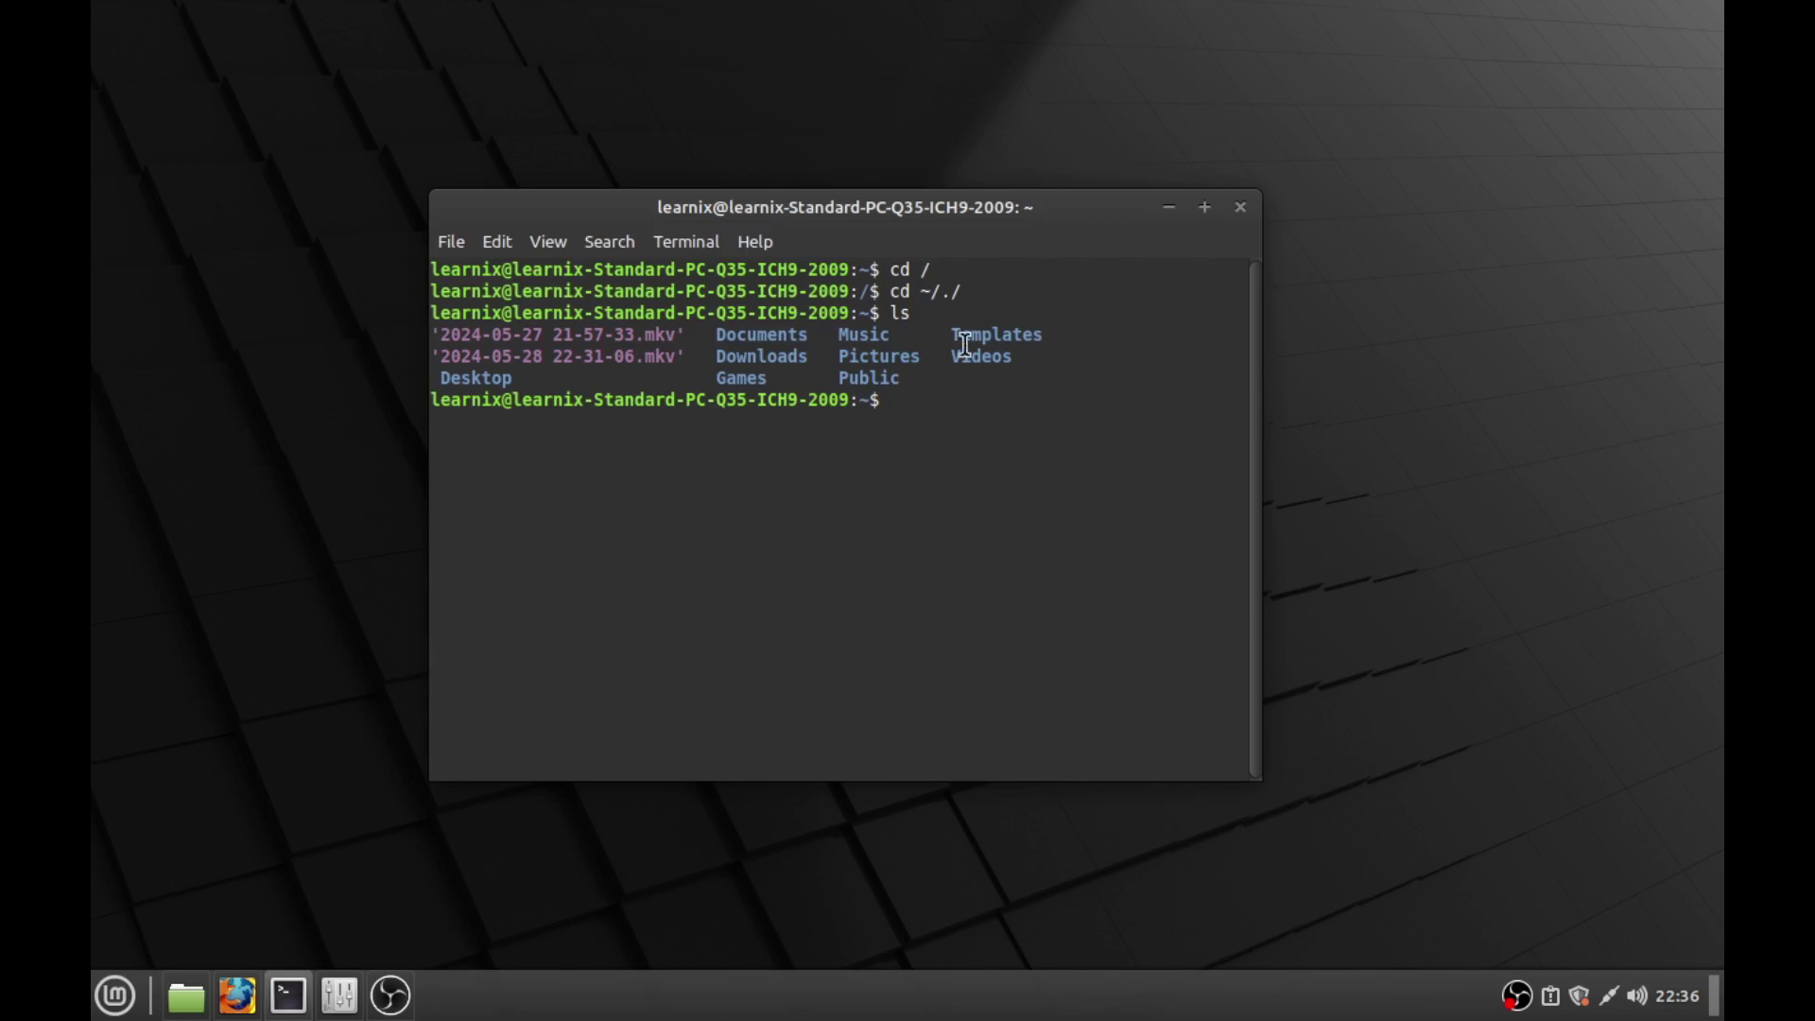
Step: Highlight parts of the listing and the ~/./ path, clearing each selection
drag(1049, 378, 407, 336)
click(1003, 391)
drag(990, 377, 485, 332)
click(998, 374)
drag(1000, 284, 920, 283)
click(995, 283)
drag(989, 286, 926, 284)
click(943, 282)
drag(908, 400, 553, 333)
click(1029, 430)
Step: Change into the user's home folder via /home with Tab completion
text(cd /hom)
key(Tab)
text(le)
key(Tab)
key(Return)
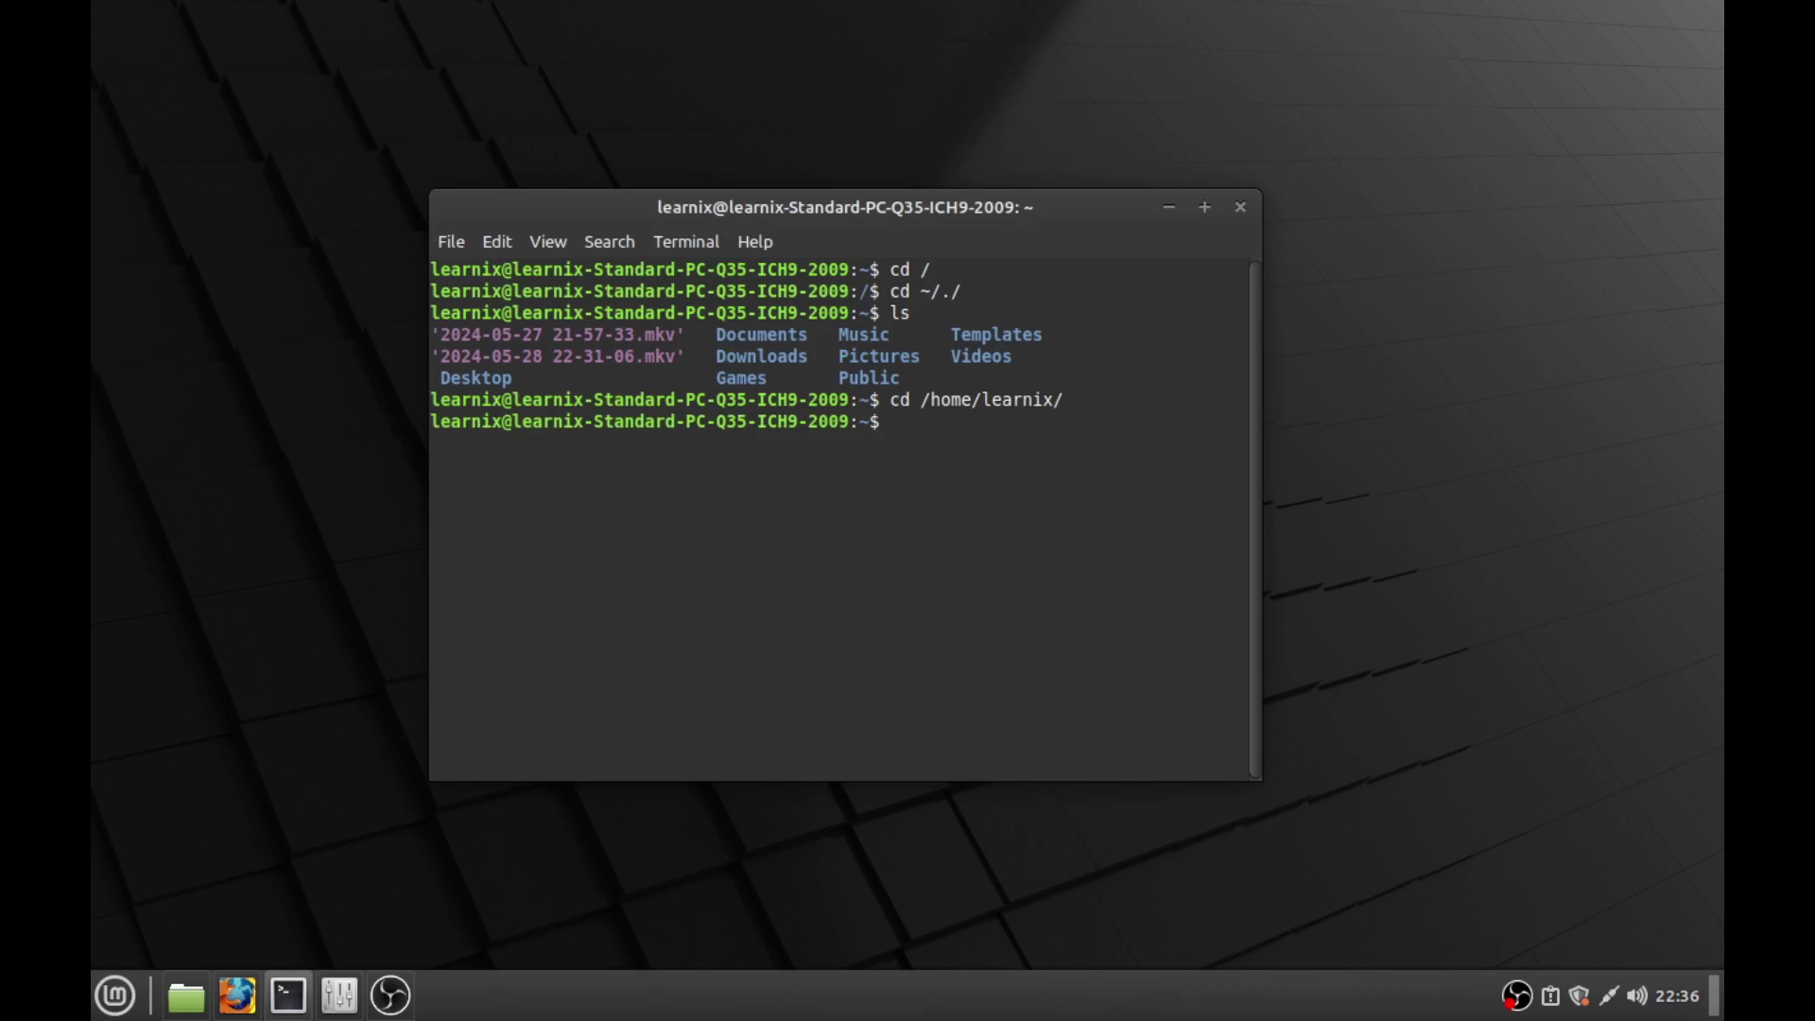
Step: Move into ~/Downloads and list its contents with ls
text(cd ~/./Down)
key(Tab)
key(Return)
text(ls)
key(Return)
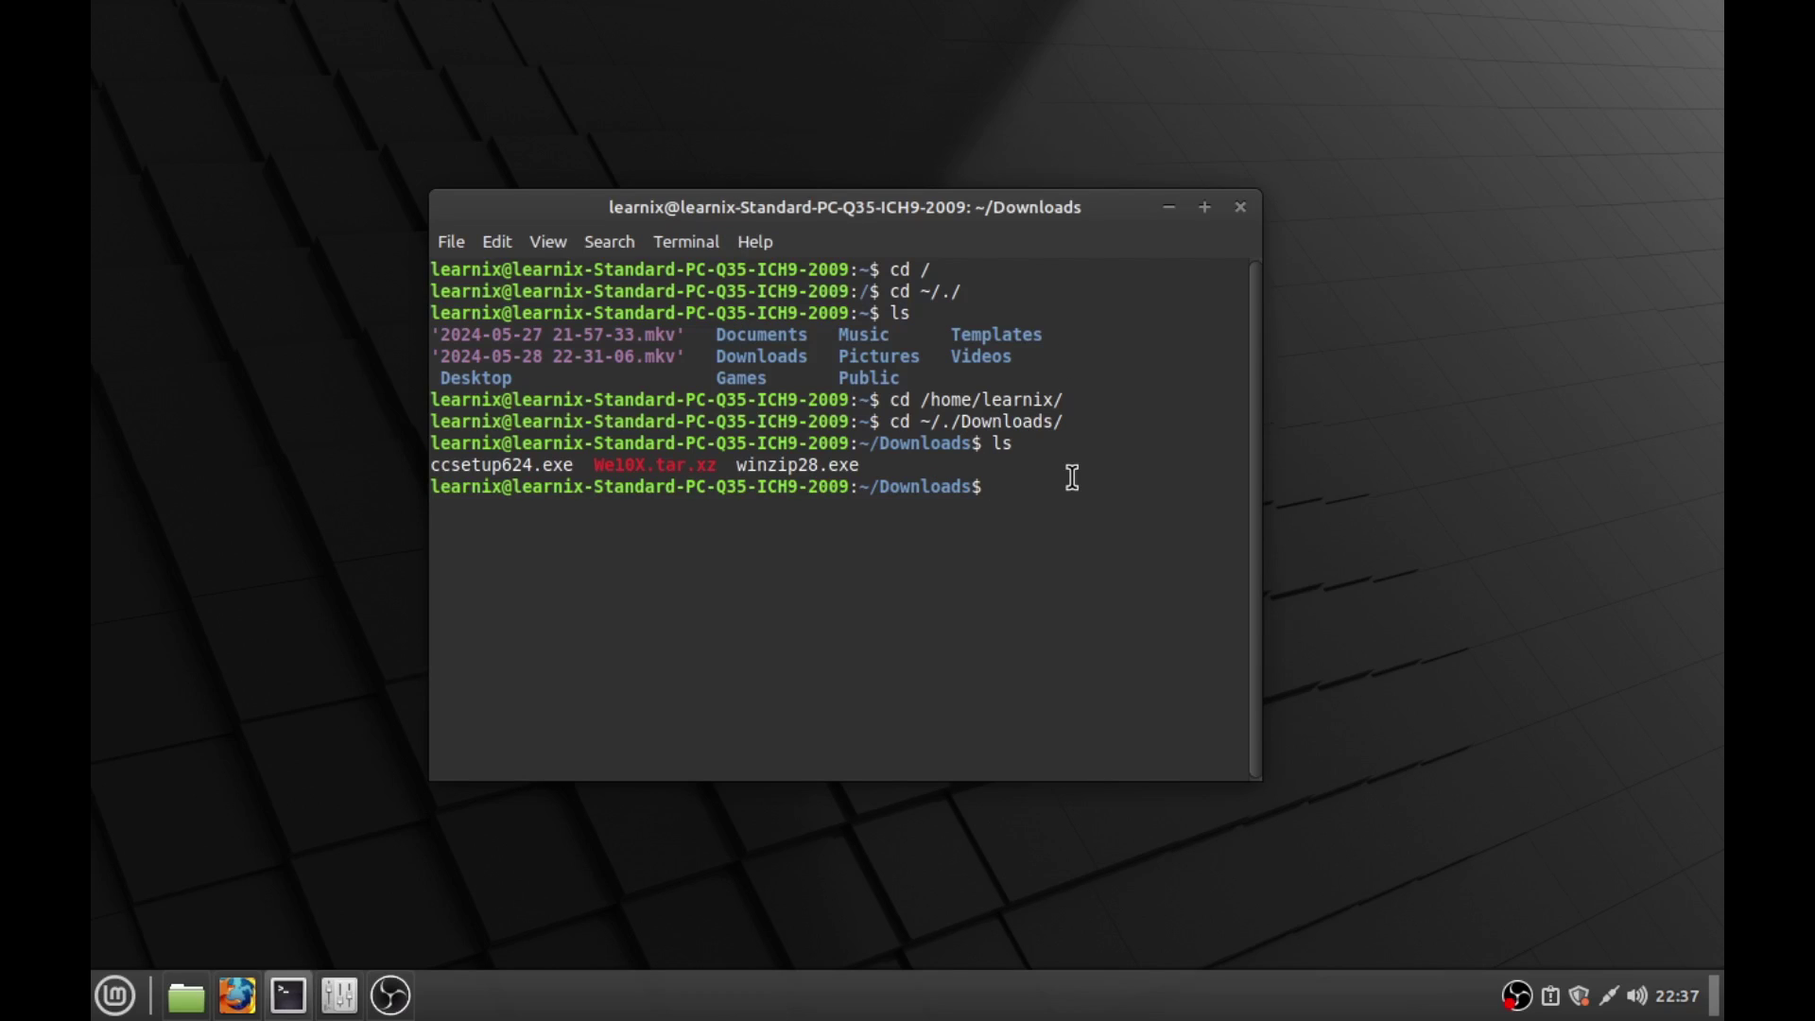
click(244, 997)
click(1555, 118)
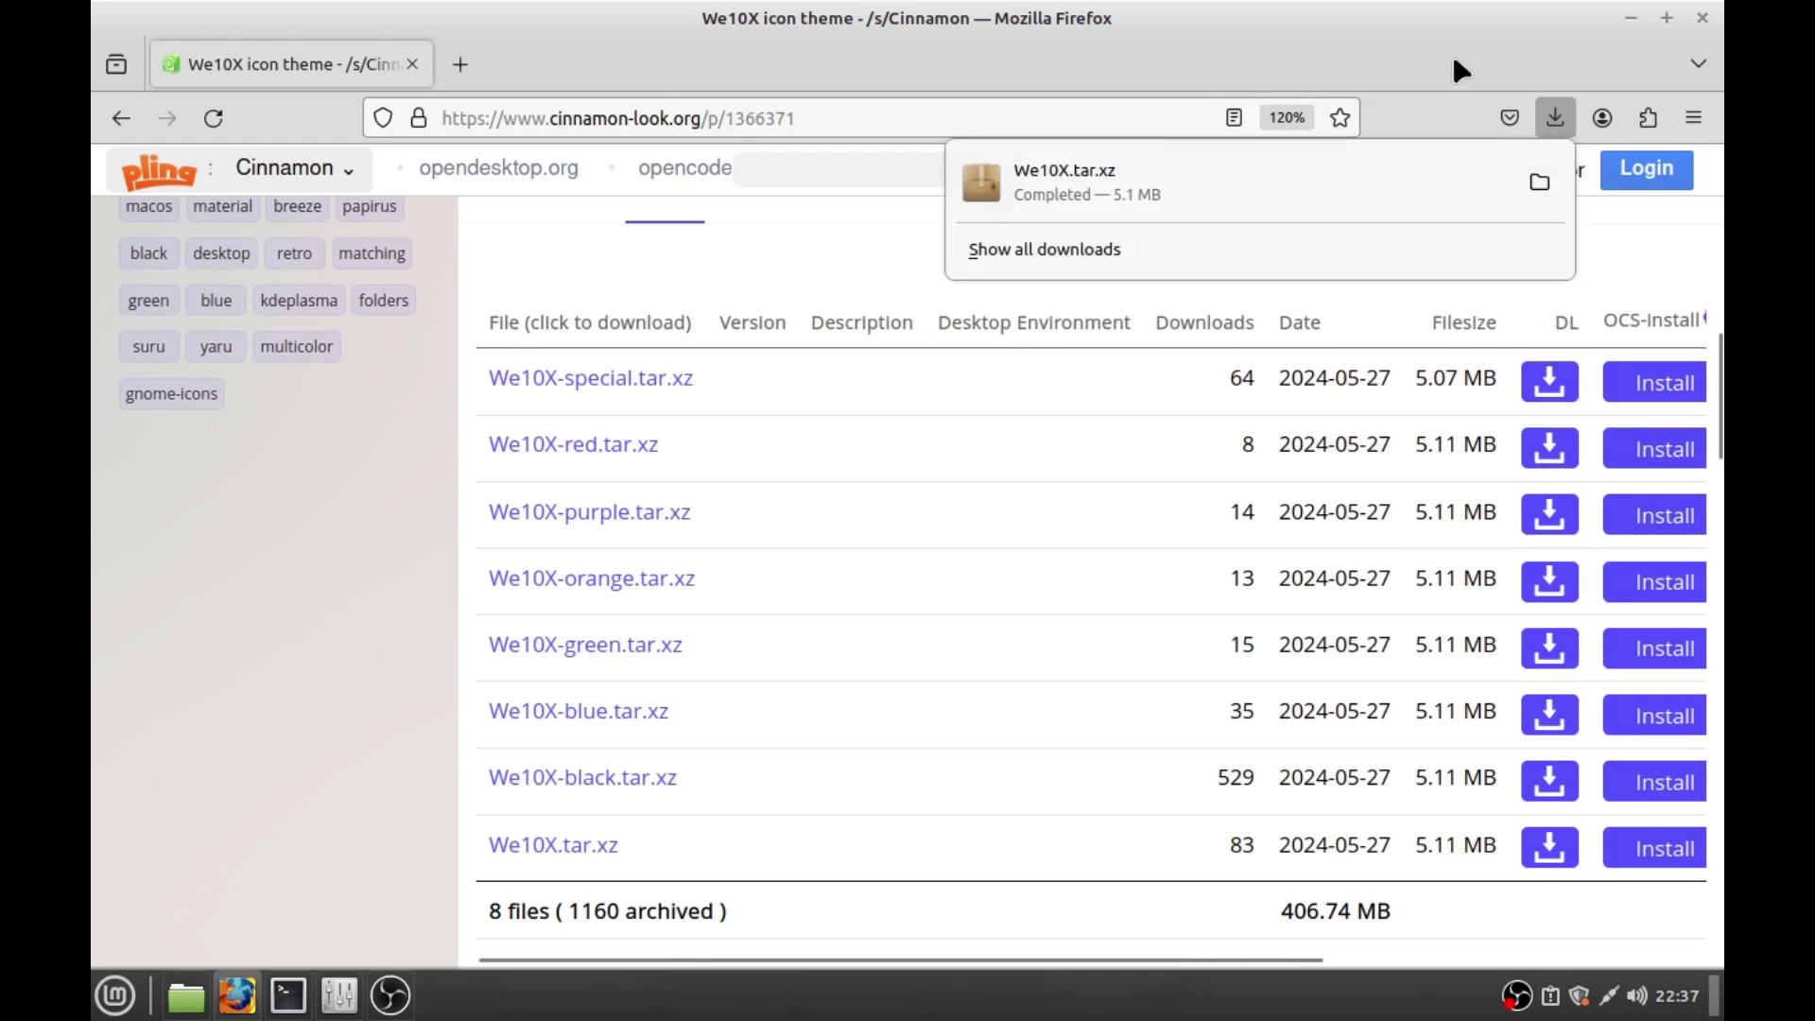
drag(1068, 170, 1202, 122)
click(1197, 230)
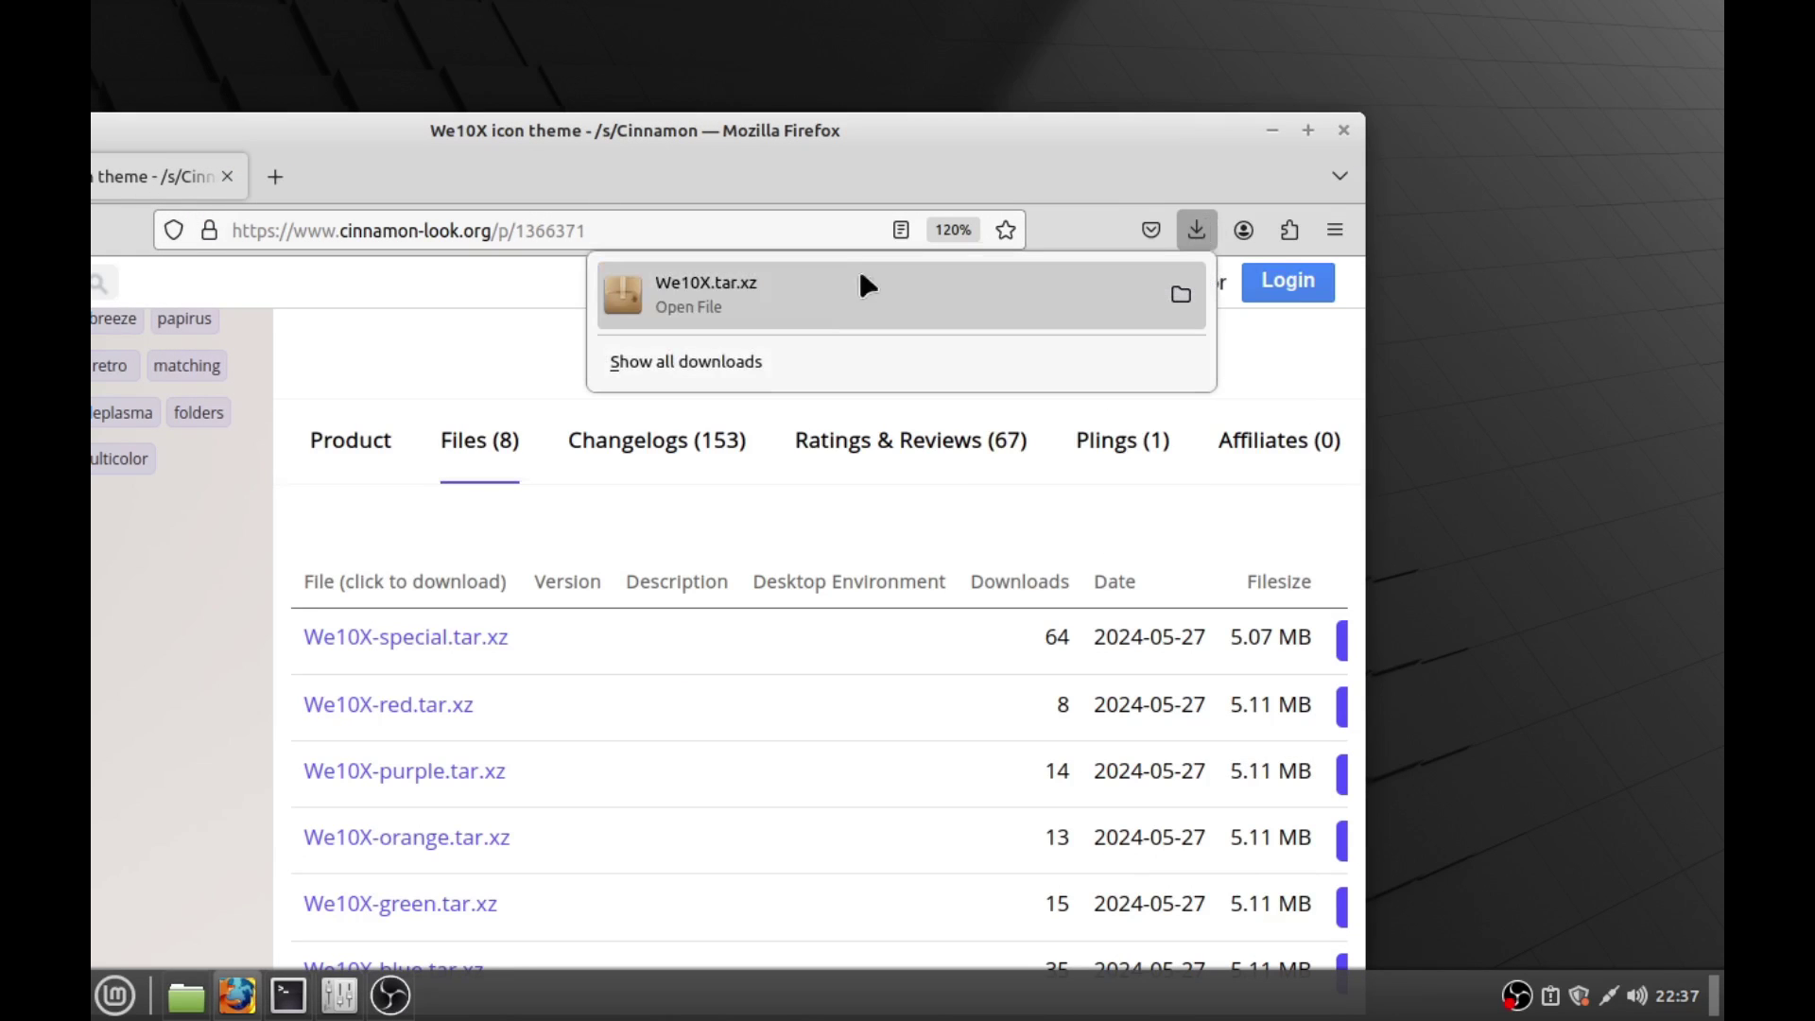
drag(879, 134, 1044, 156)
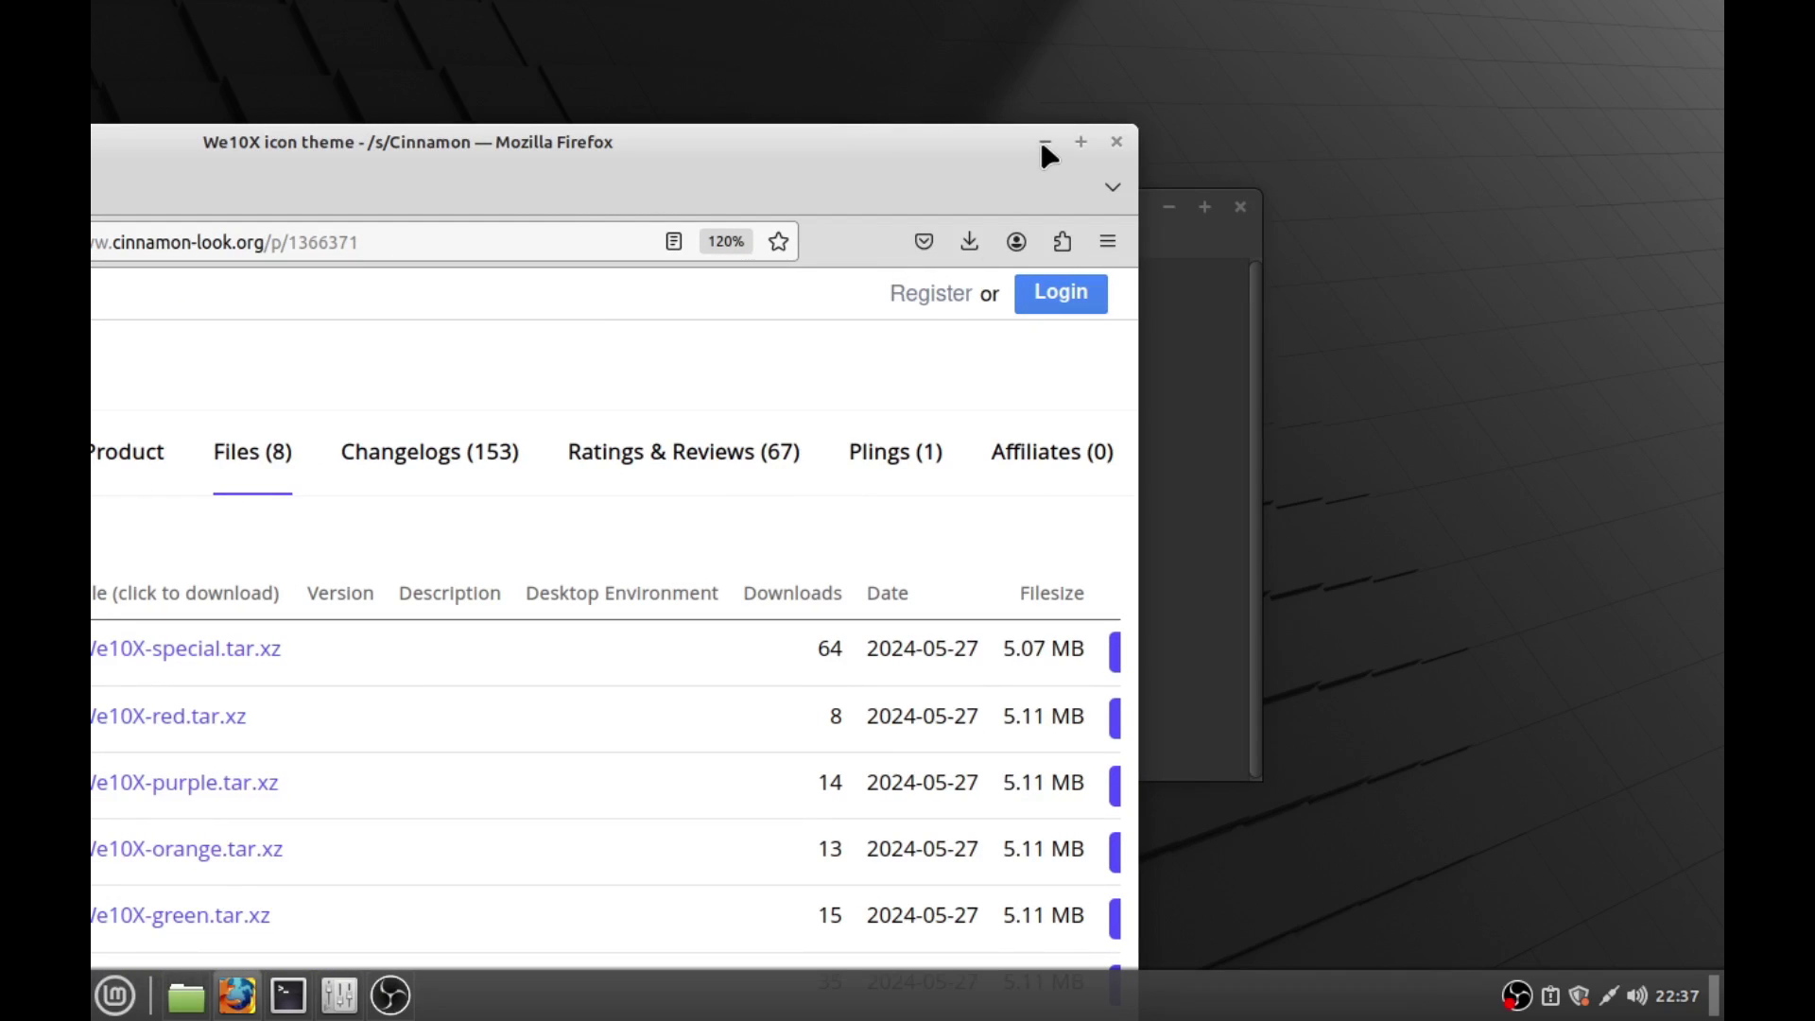
click(1044, 142)
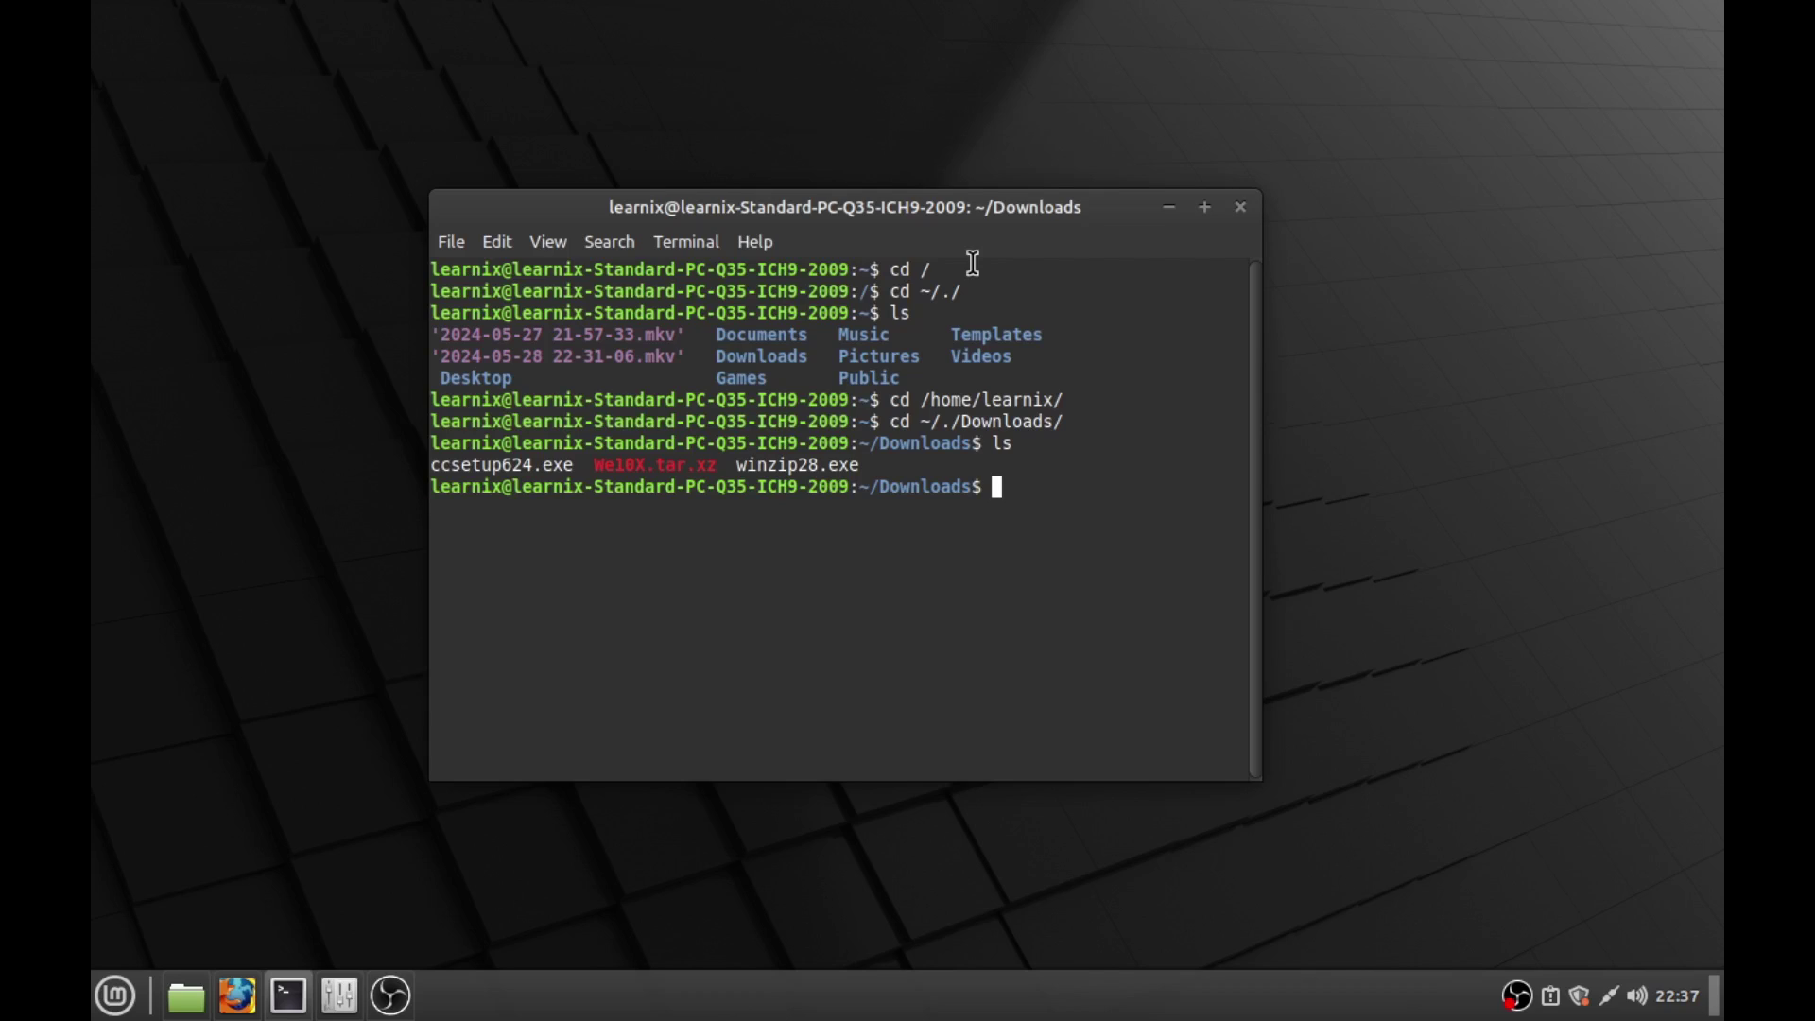
Step: Extract We10X.tar.xz with tar -xvf and review the extracted We10X-dark files
text(tar -xvf)
text(W)
key(Tab)
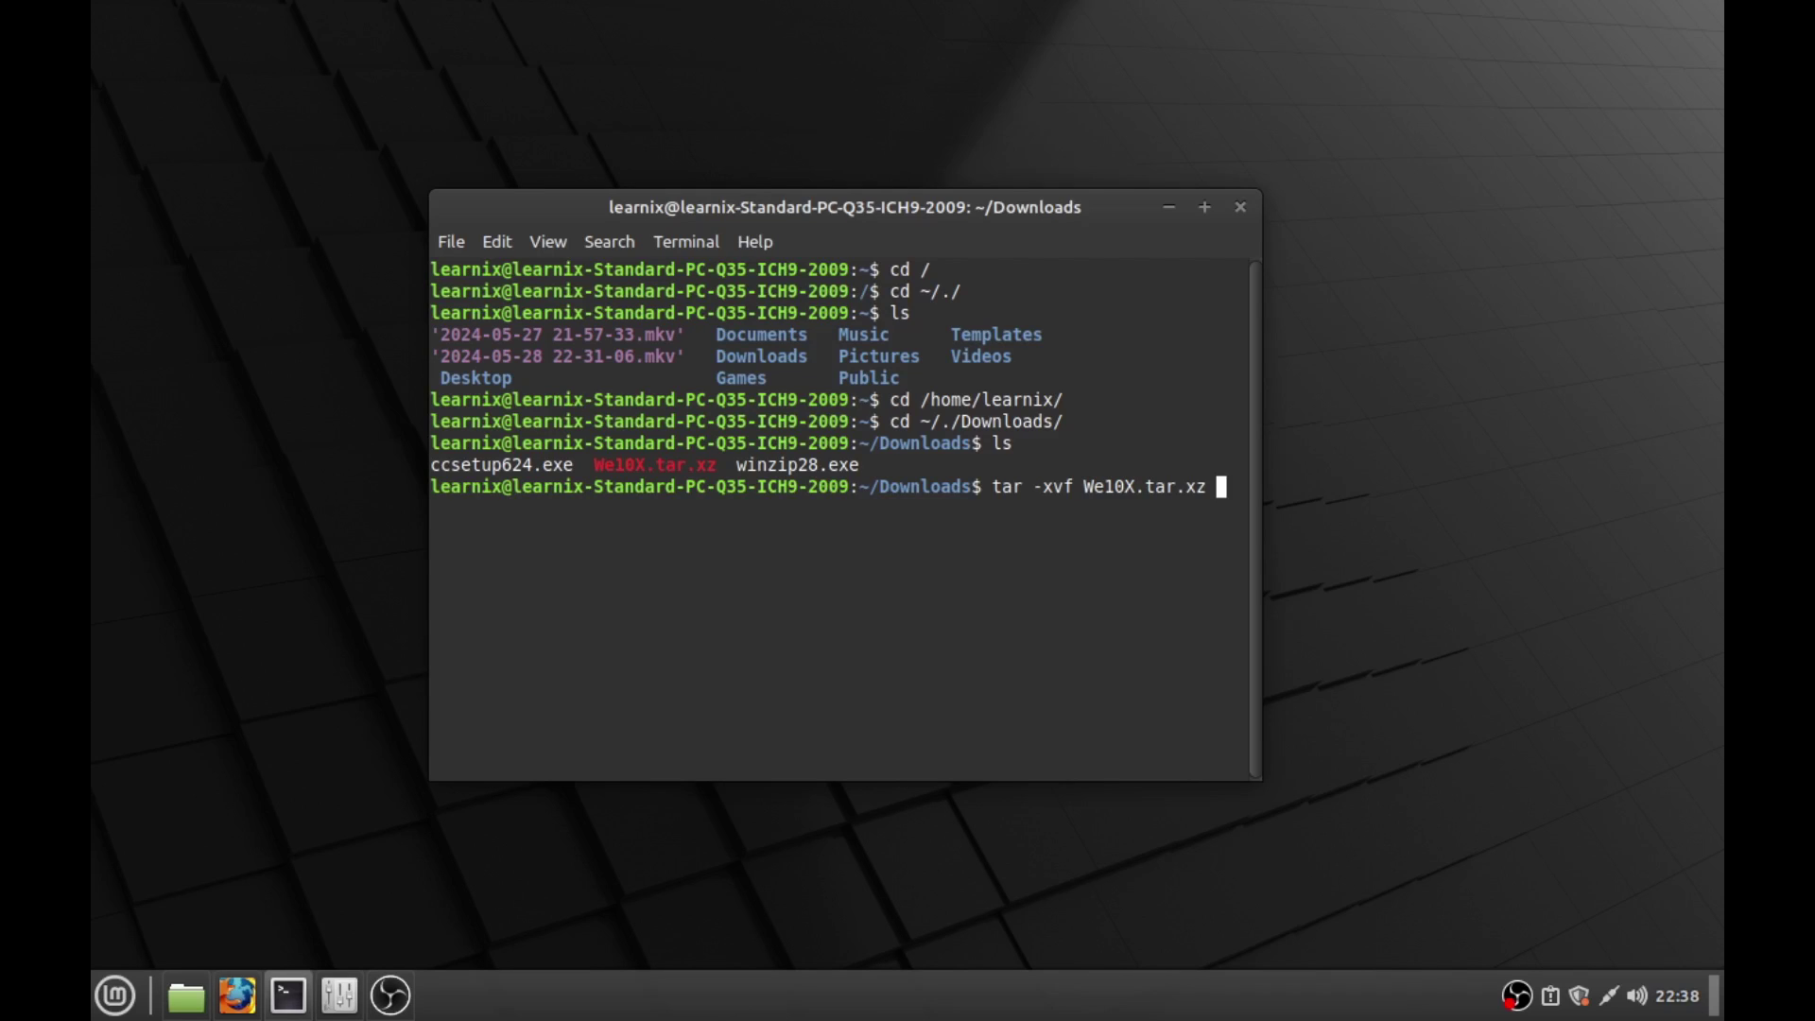
key(Return)
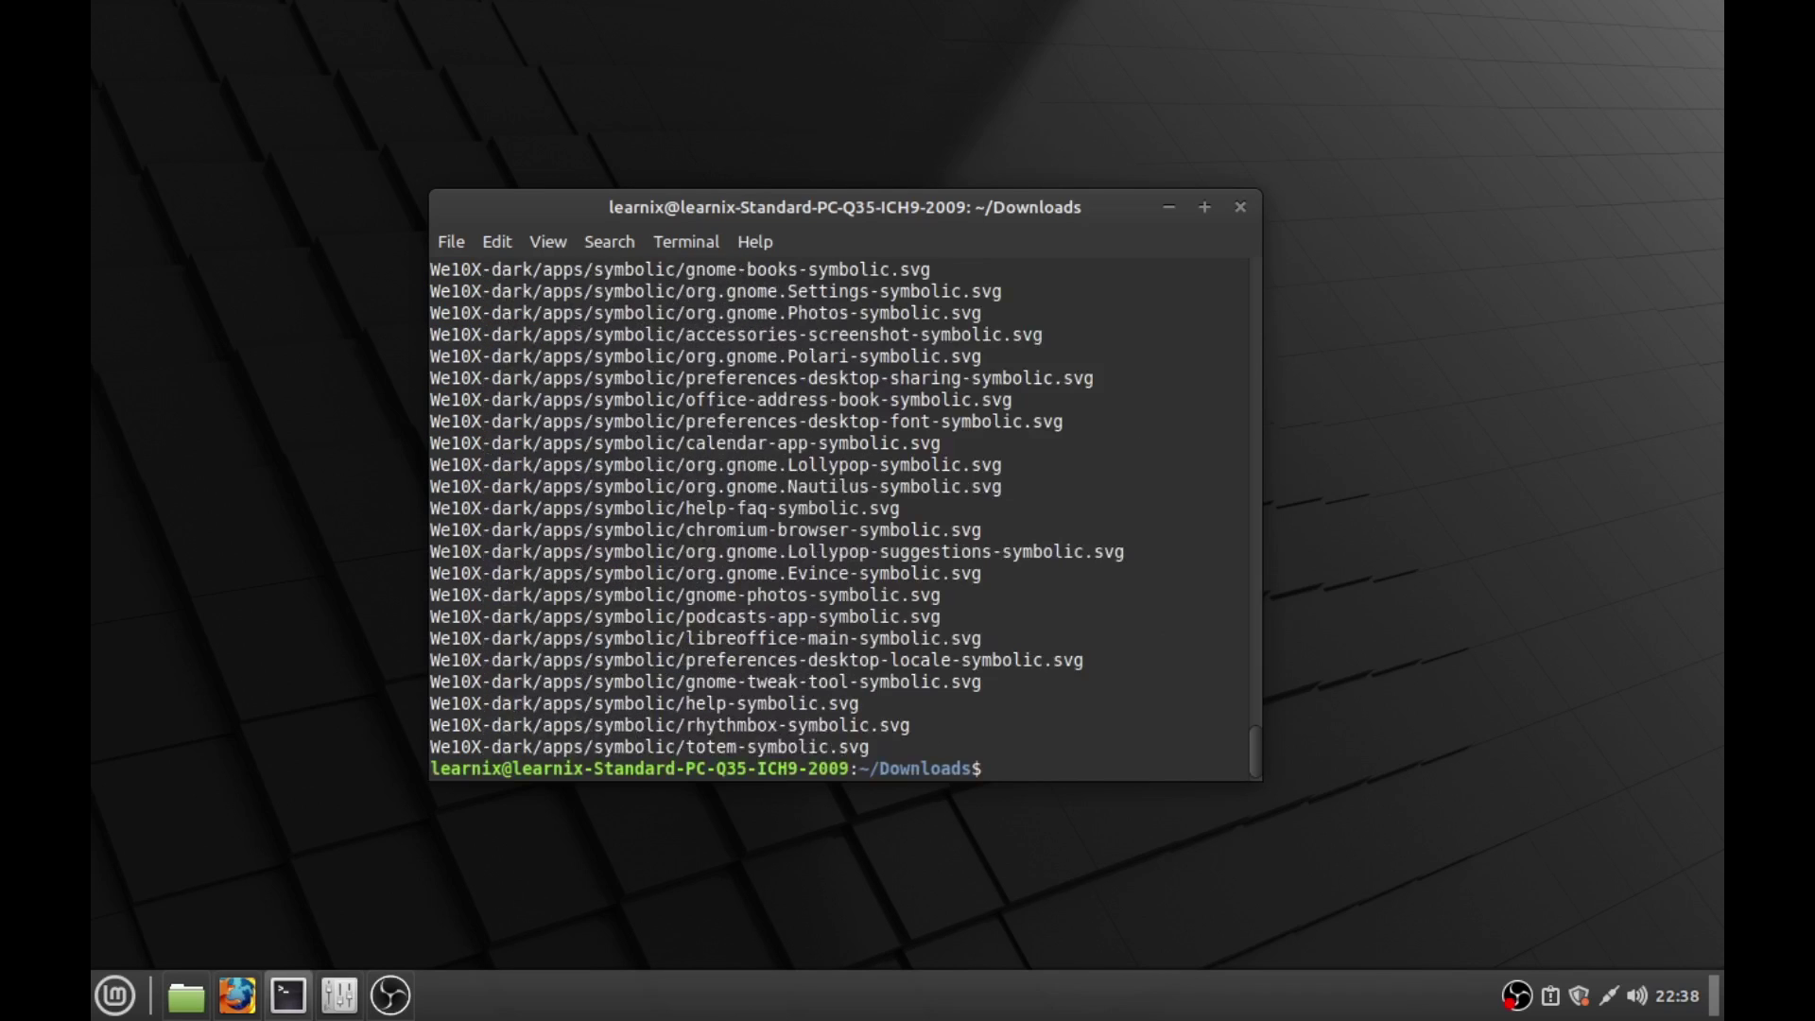
drag(951, 486, 414, 452)
click(414, 452)
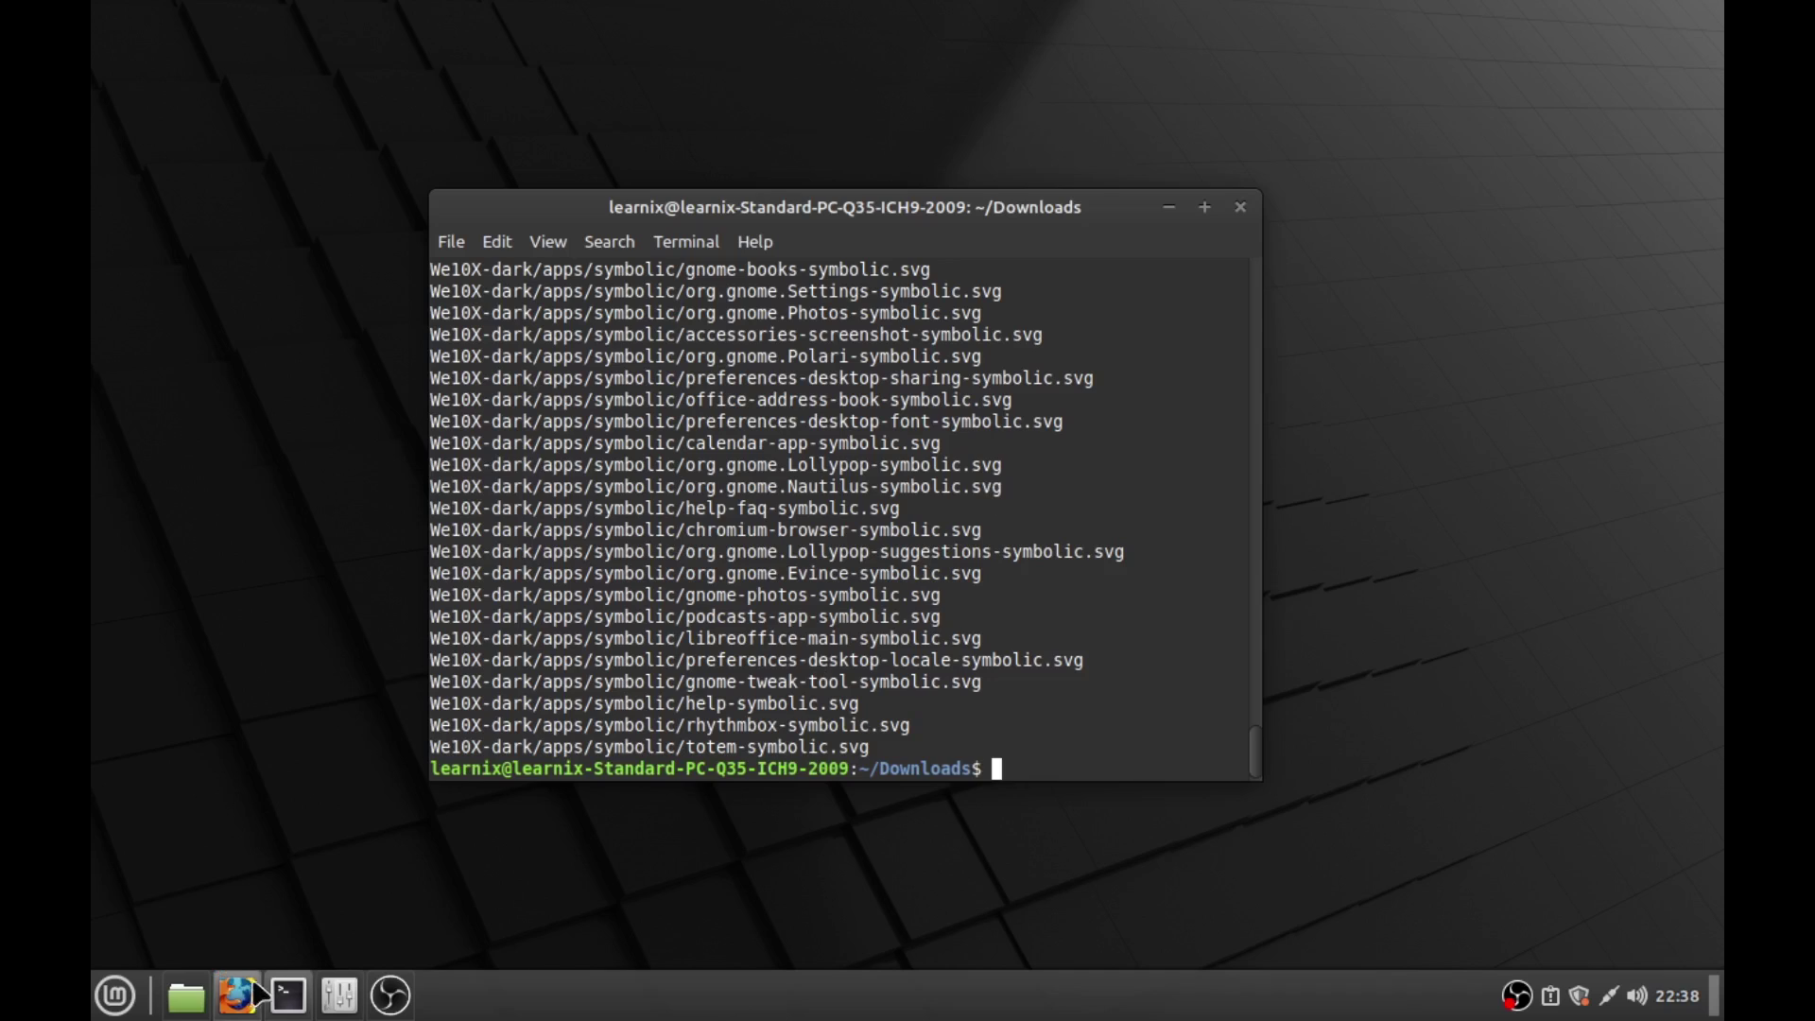
Step: Open Downloads in Nemo and select the extracted We10X and We10X-dark folders
click(194, 1002)
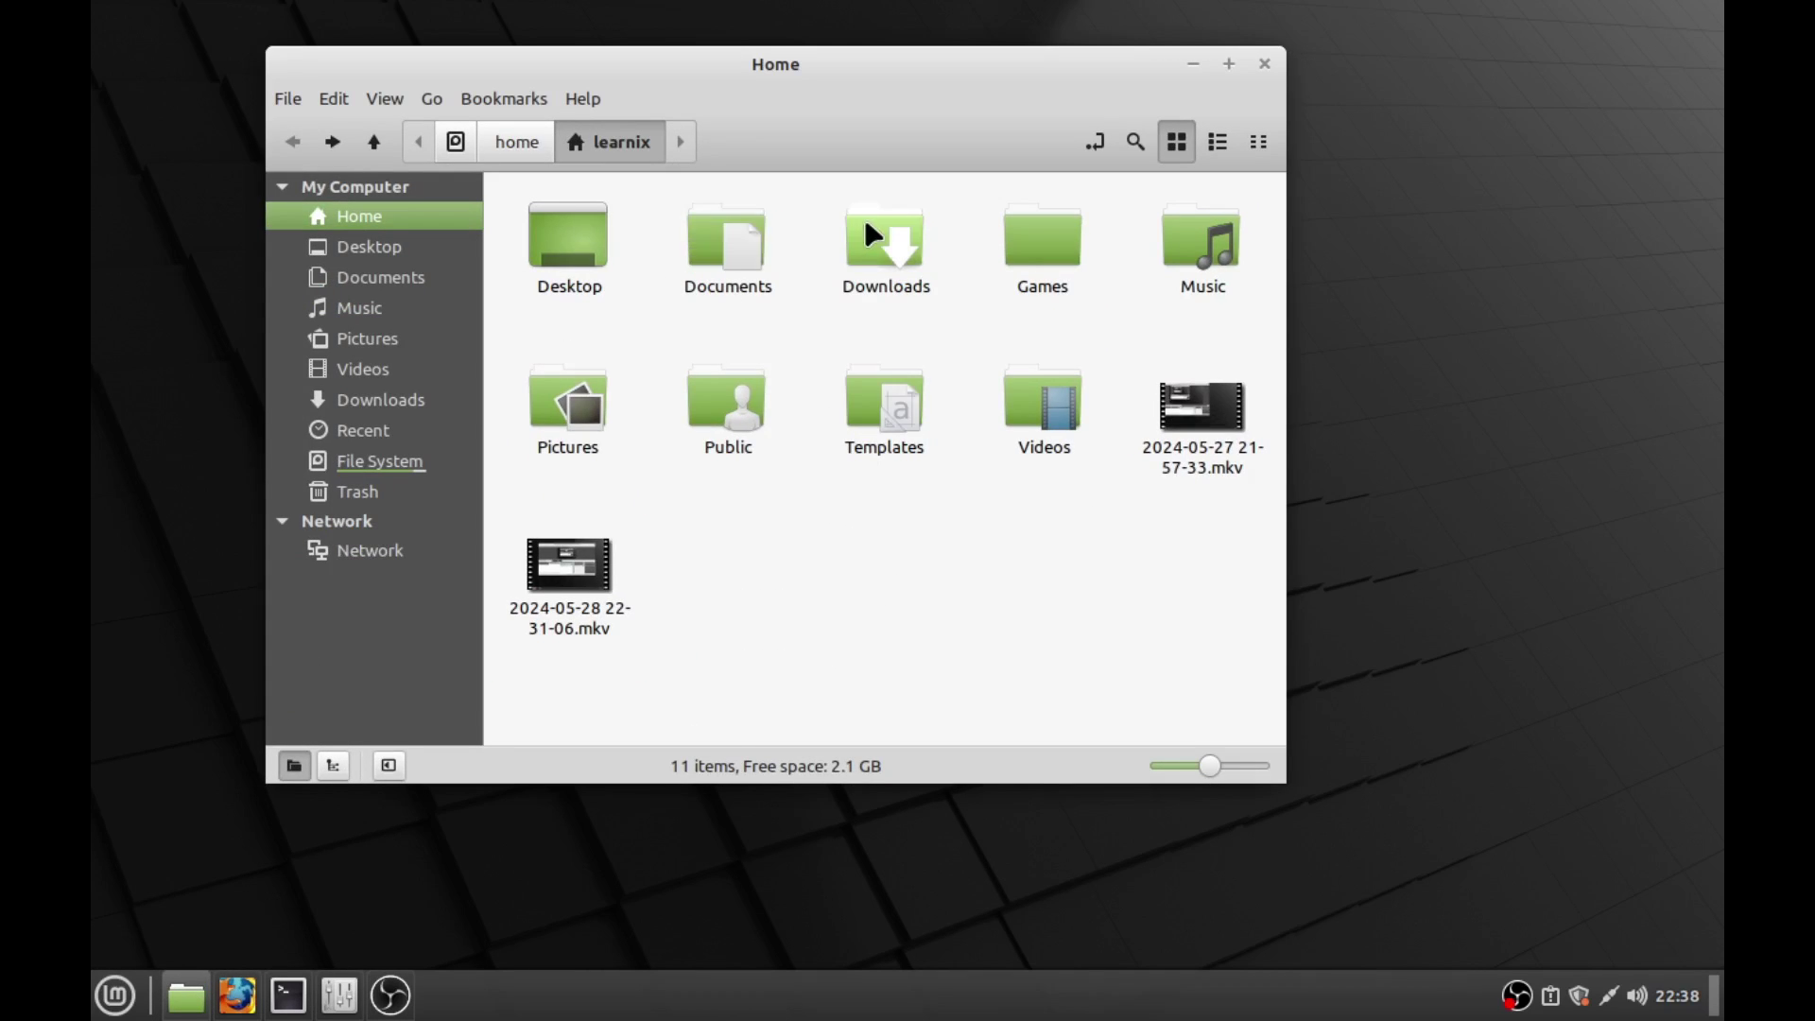
double_click(866, 222)
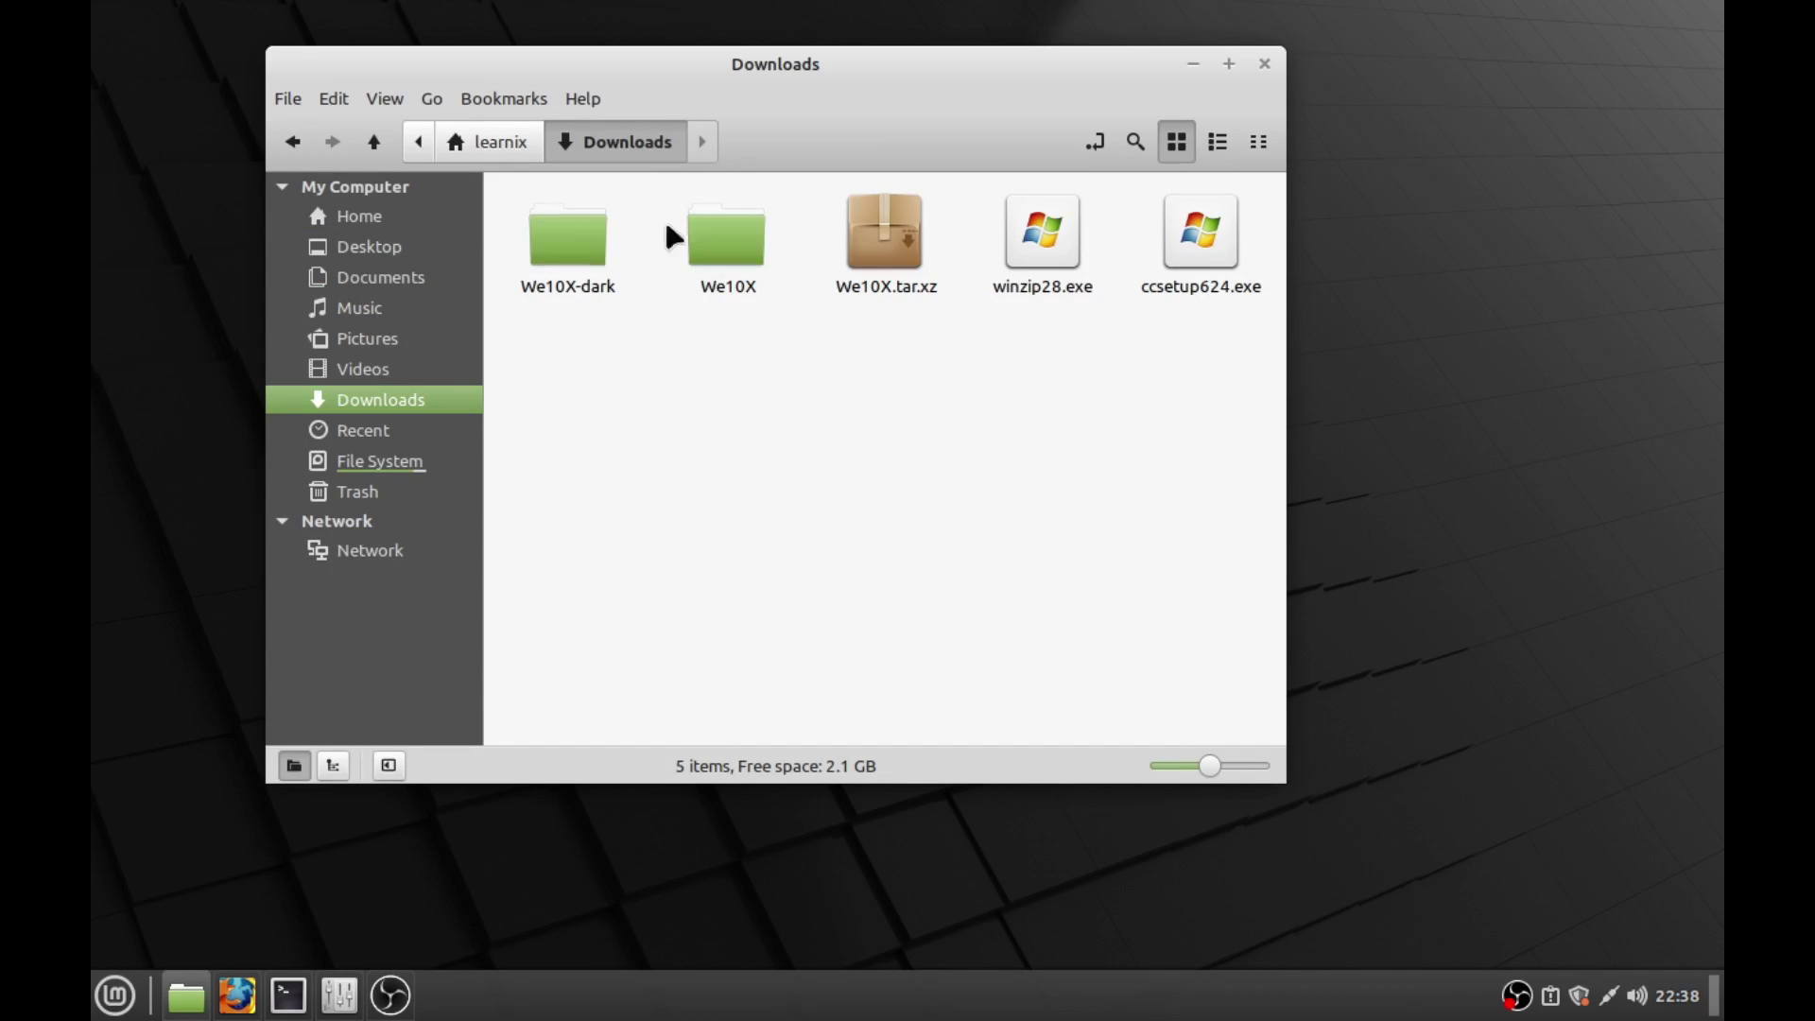
mouse_move(770, 383)
mouse_down()
mouse_move(547, 246)
mouse_move(790, 357)
mouse_move(586, 226)
mouse_move(660, 312)
mouse_move(648, 253)
mouse_move(579, 242)
mouse_up()
mouse_move(770, 388)
mouse_down()
mouse_move(520, 202)
mouse_move(774, 391)
mouse_up()
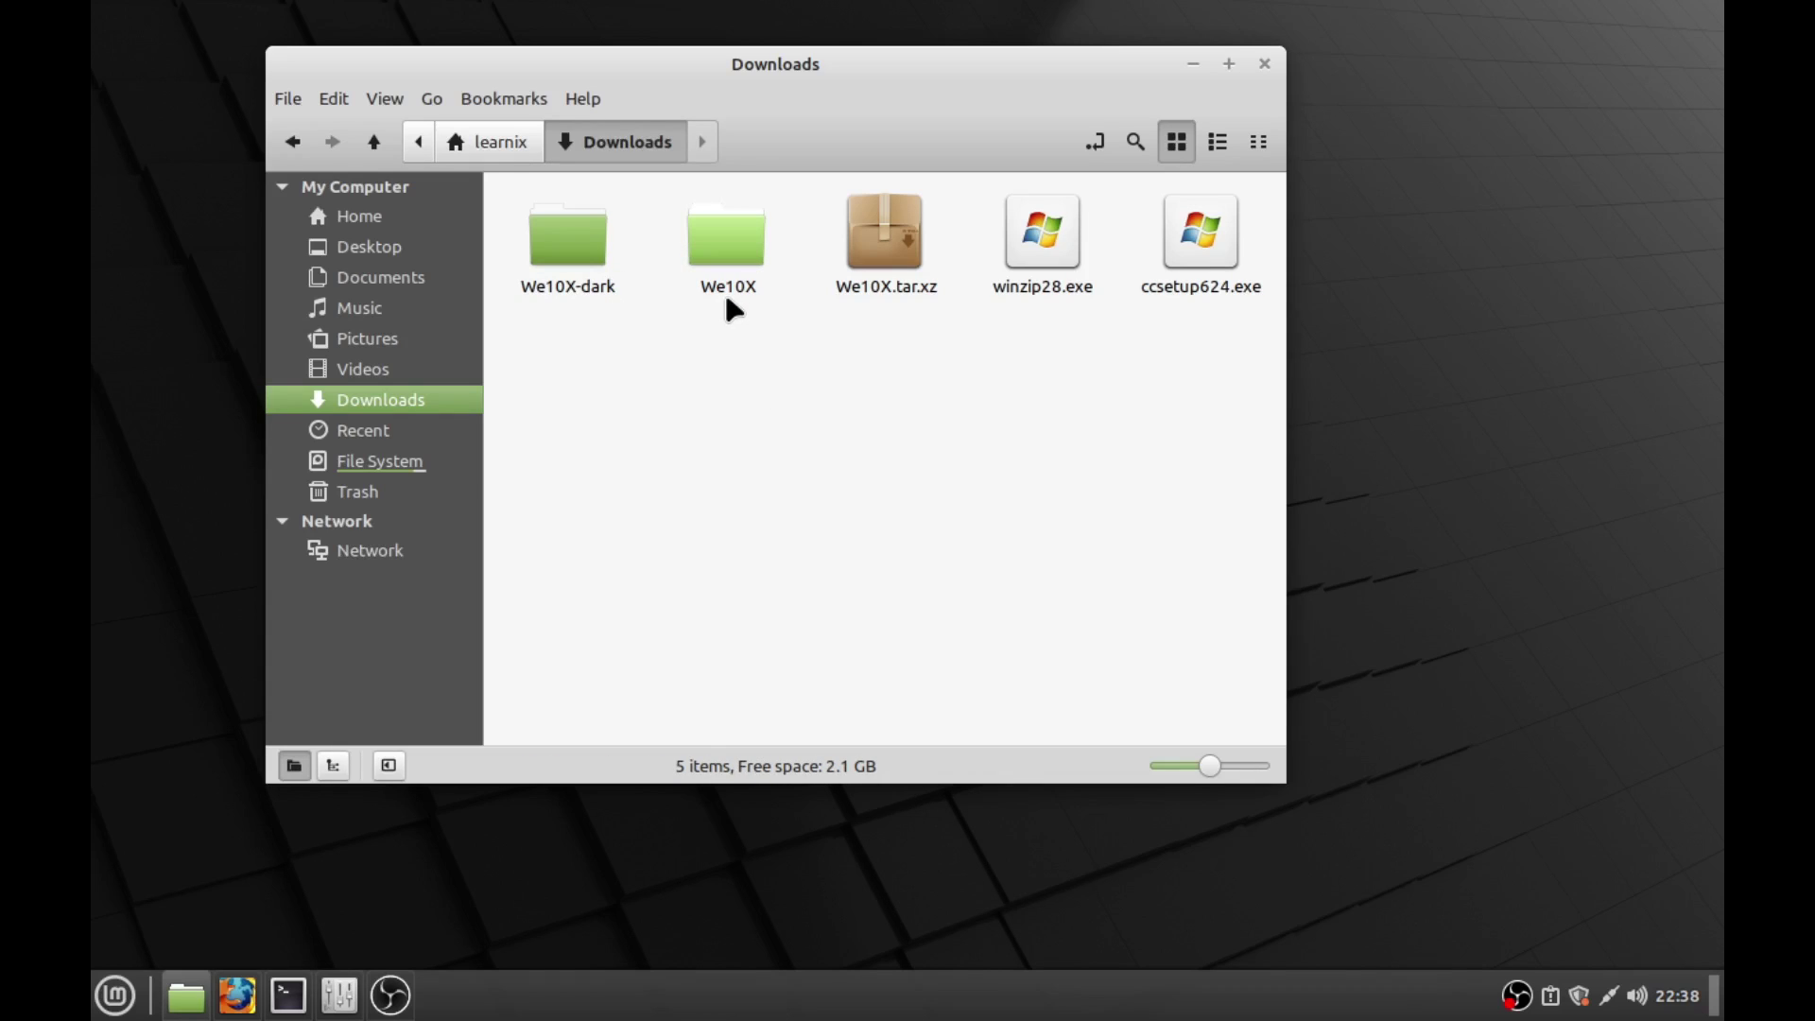
Step: Minimize the browser, reselect both We10X folders, and show the full path above Downloads
click(236, 994)
double_click(716, 142)
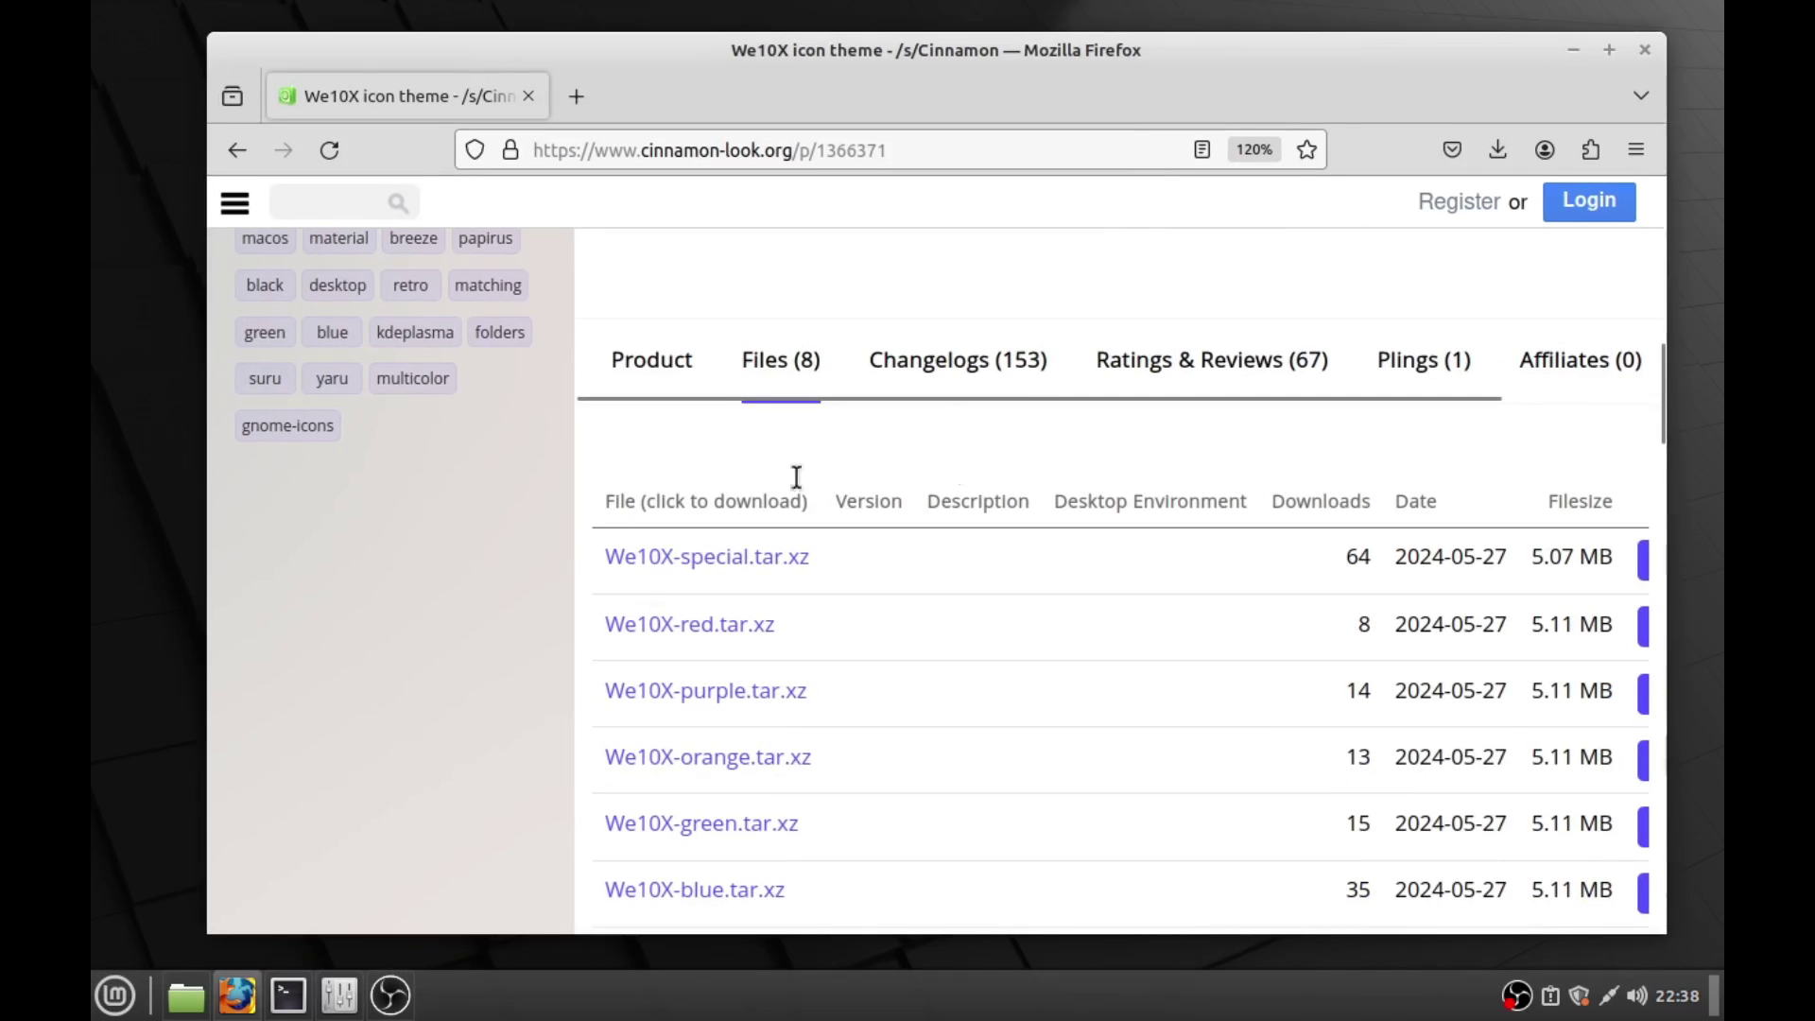
click(1569, 63)
drag(782, 391, 574, 323)
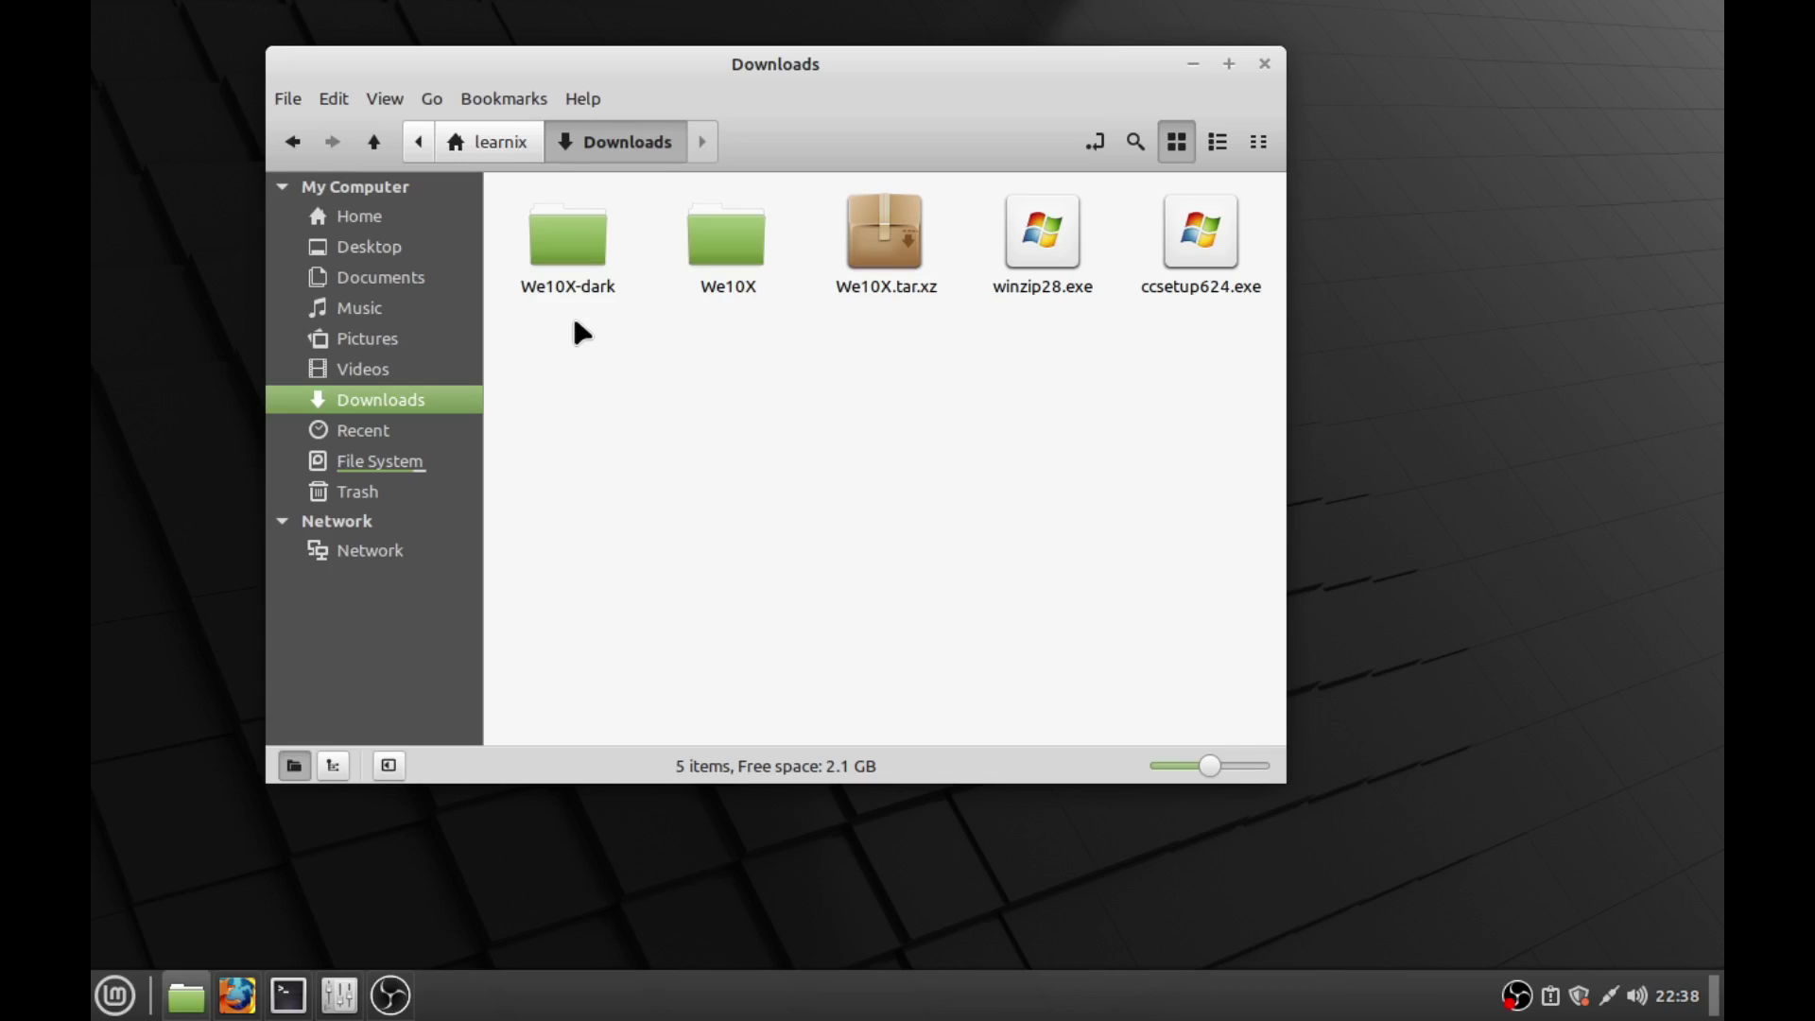
click(418, 142)
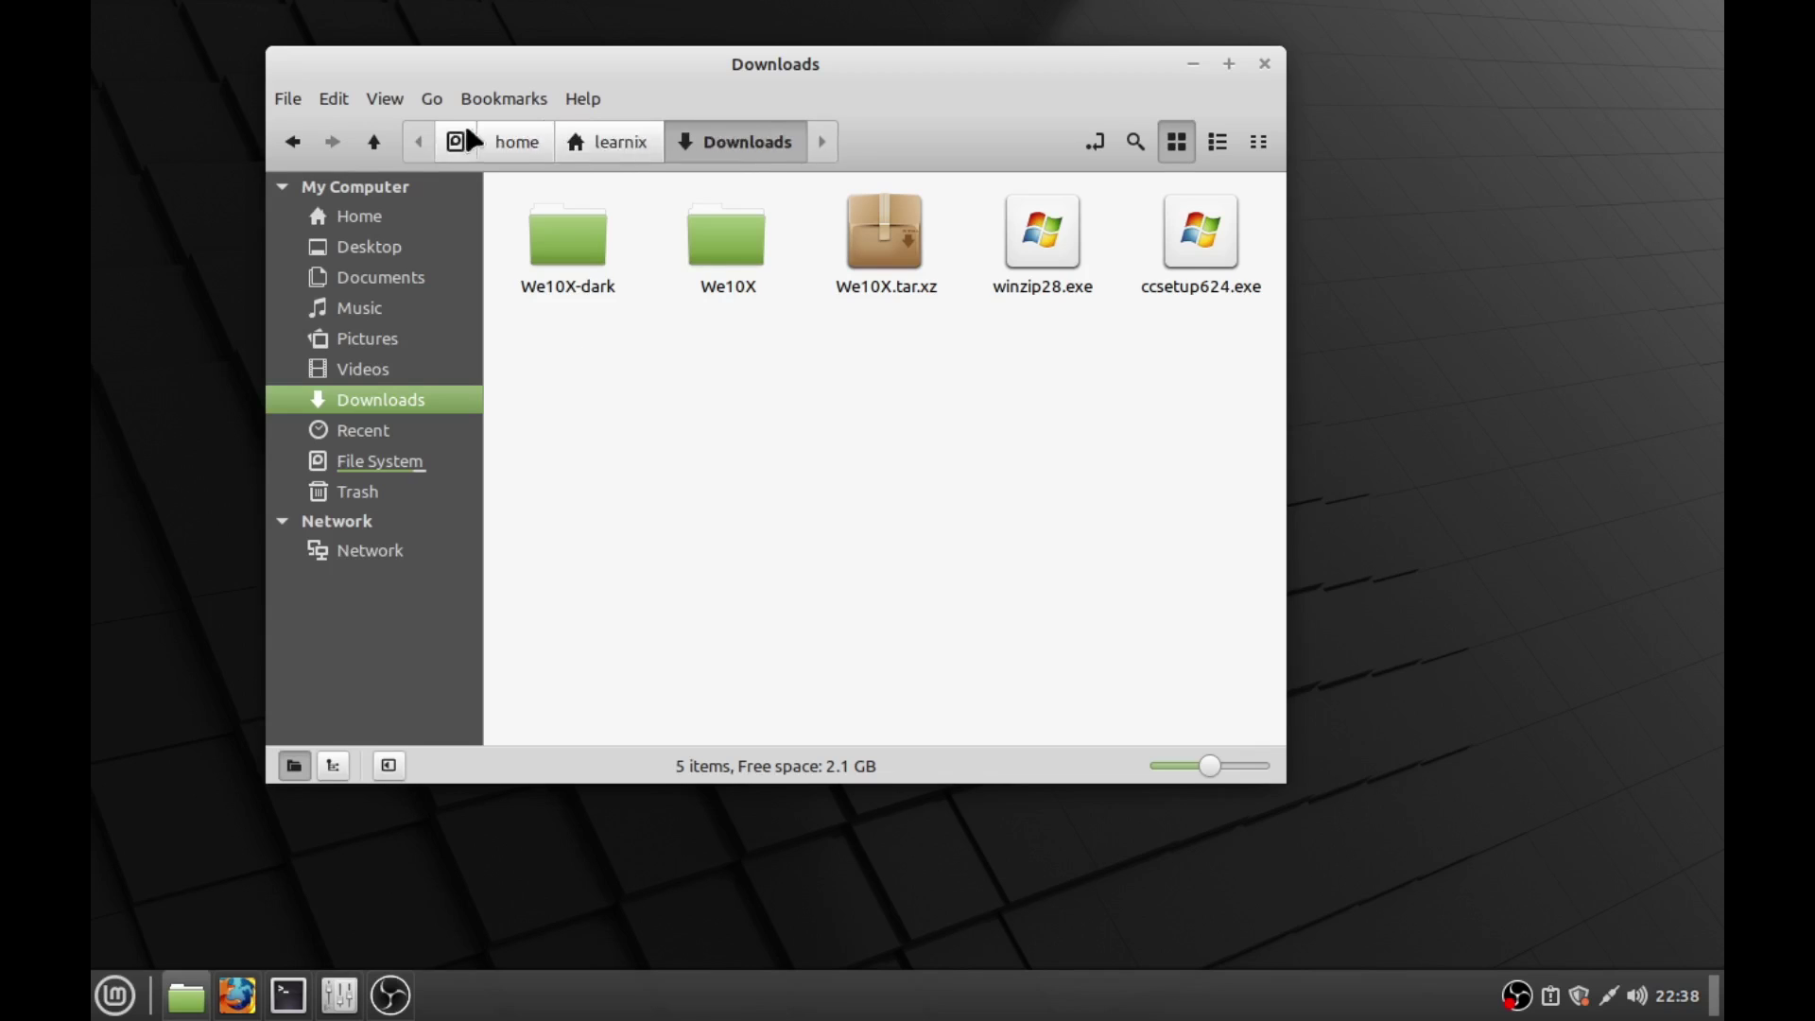
right_click(624, 154)
Step: Open Home in a new tab, show hidden files, and enter the .icons folder
click(661, 161)
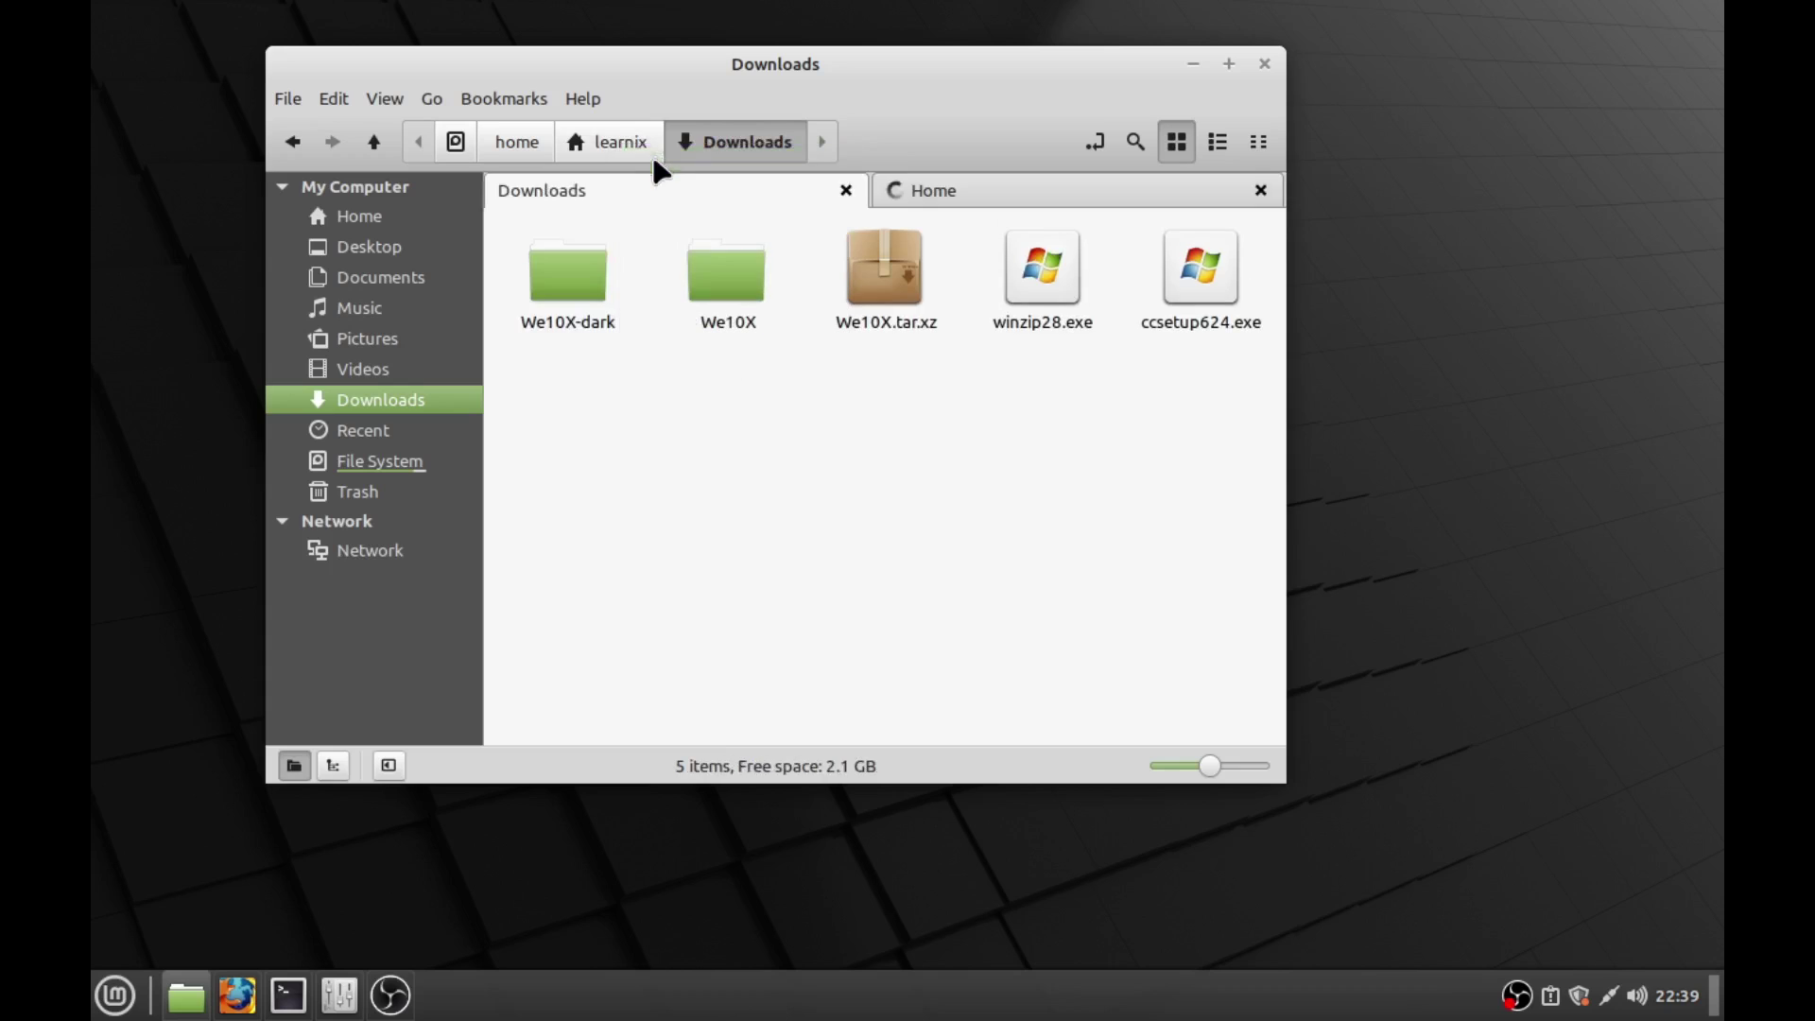
click(948, 197)
drag(903, 66, 1066, 19)
right_click(962, 518)
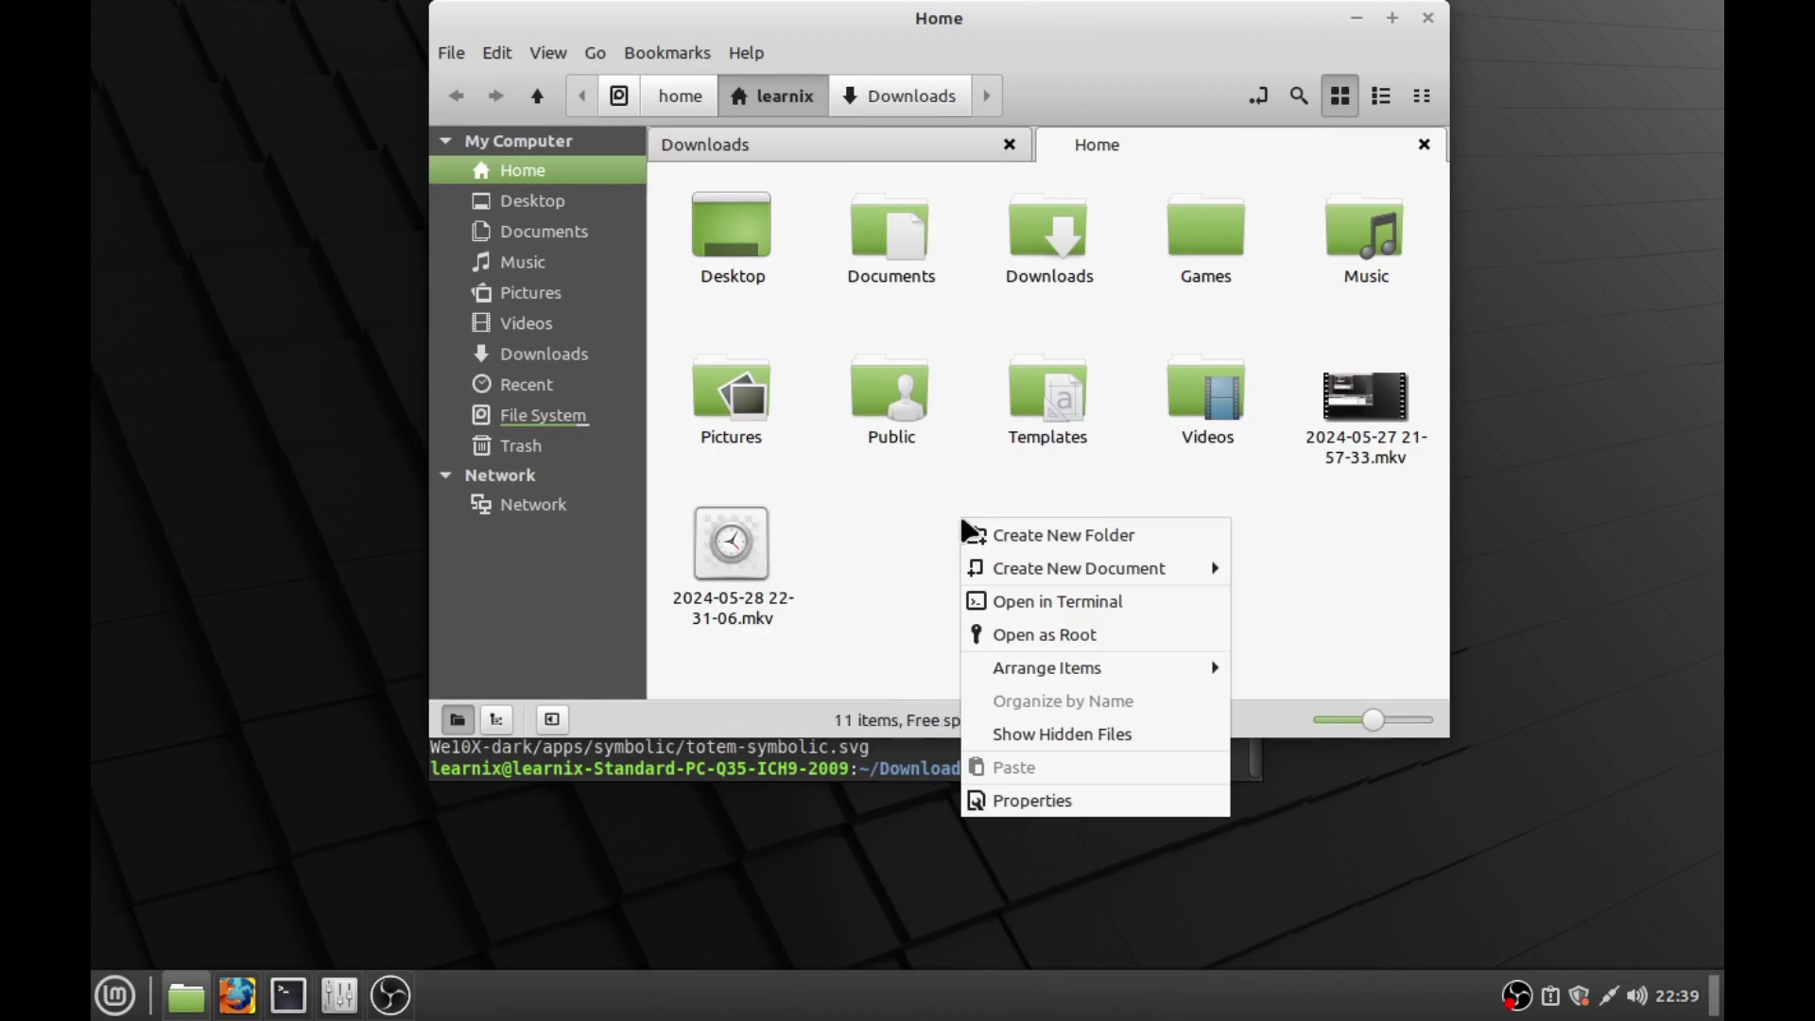
click(917, 550)
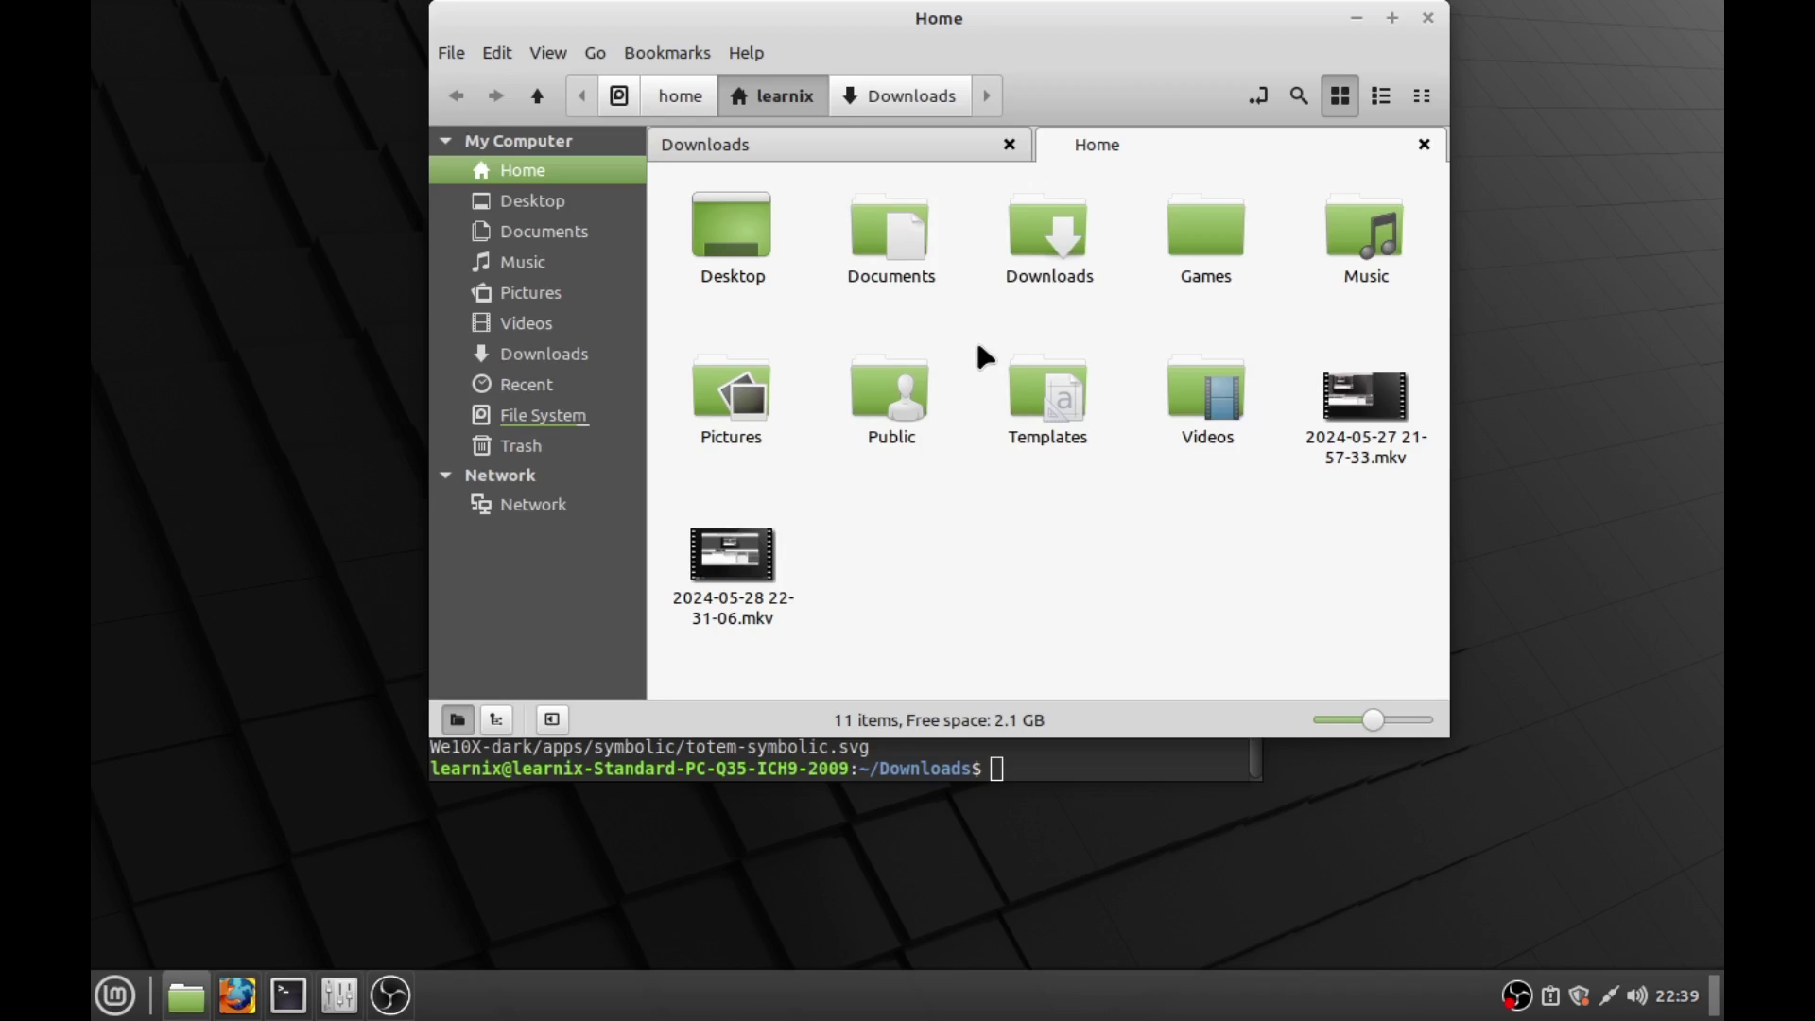
click(549, 52)
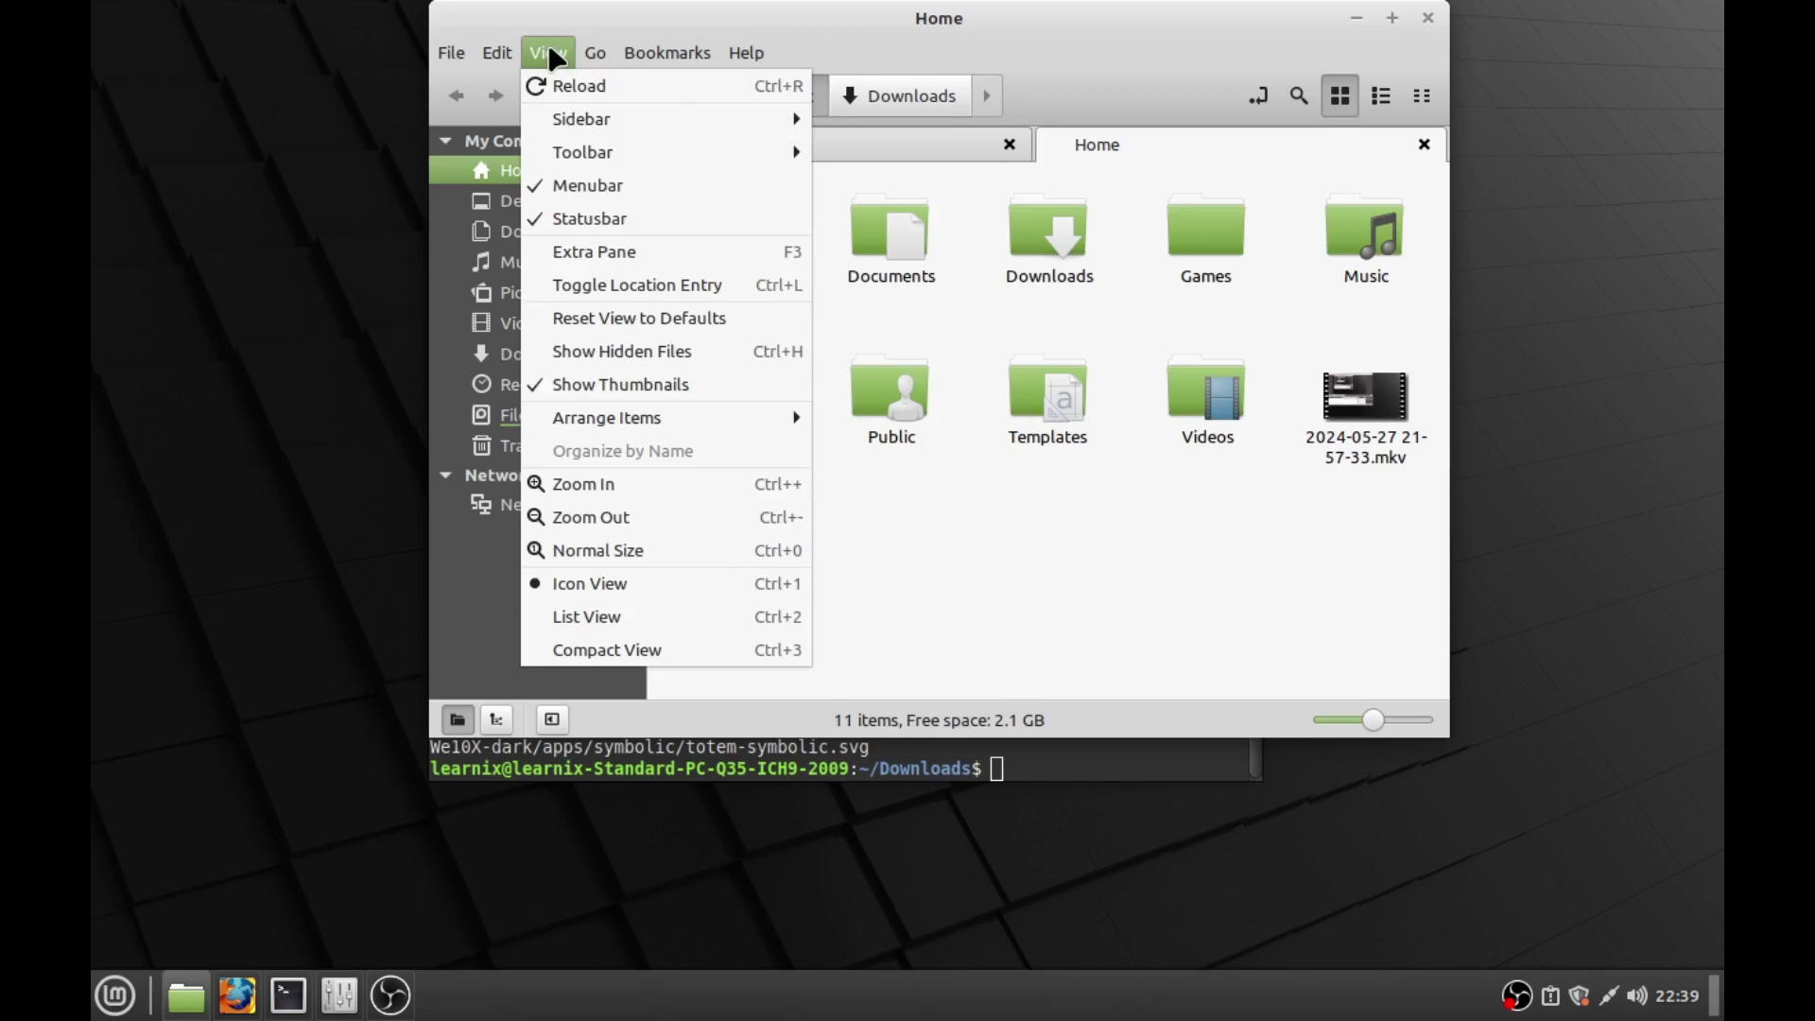
click(605, 352)
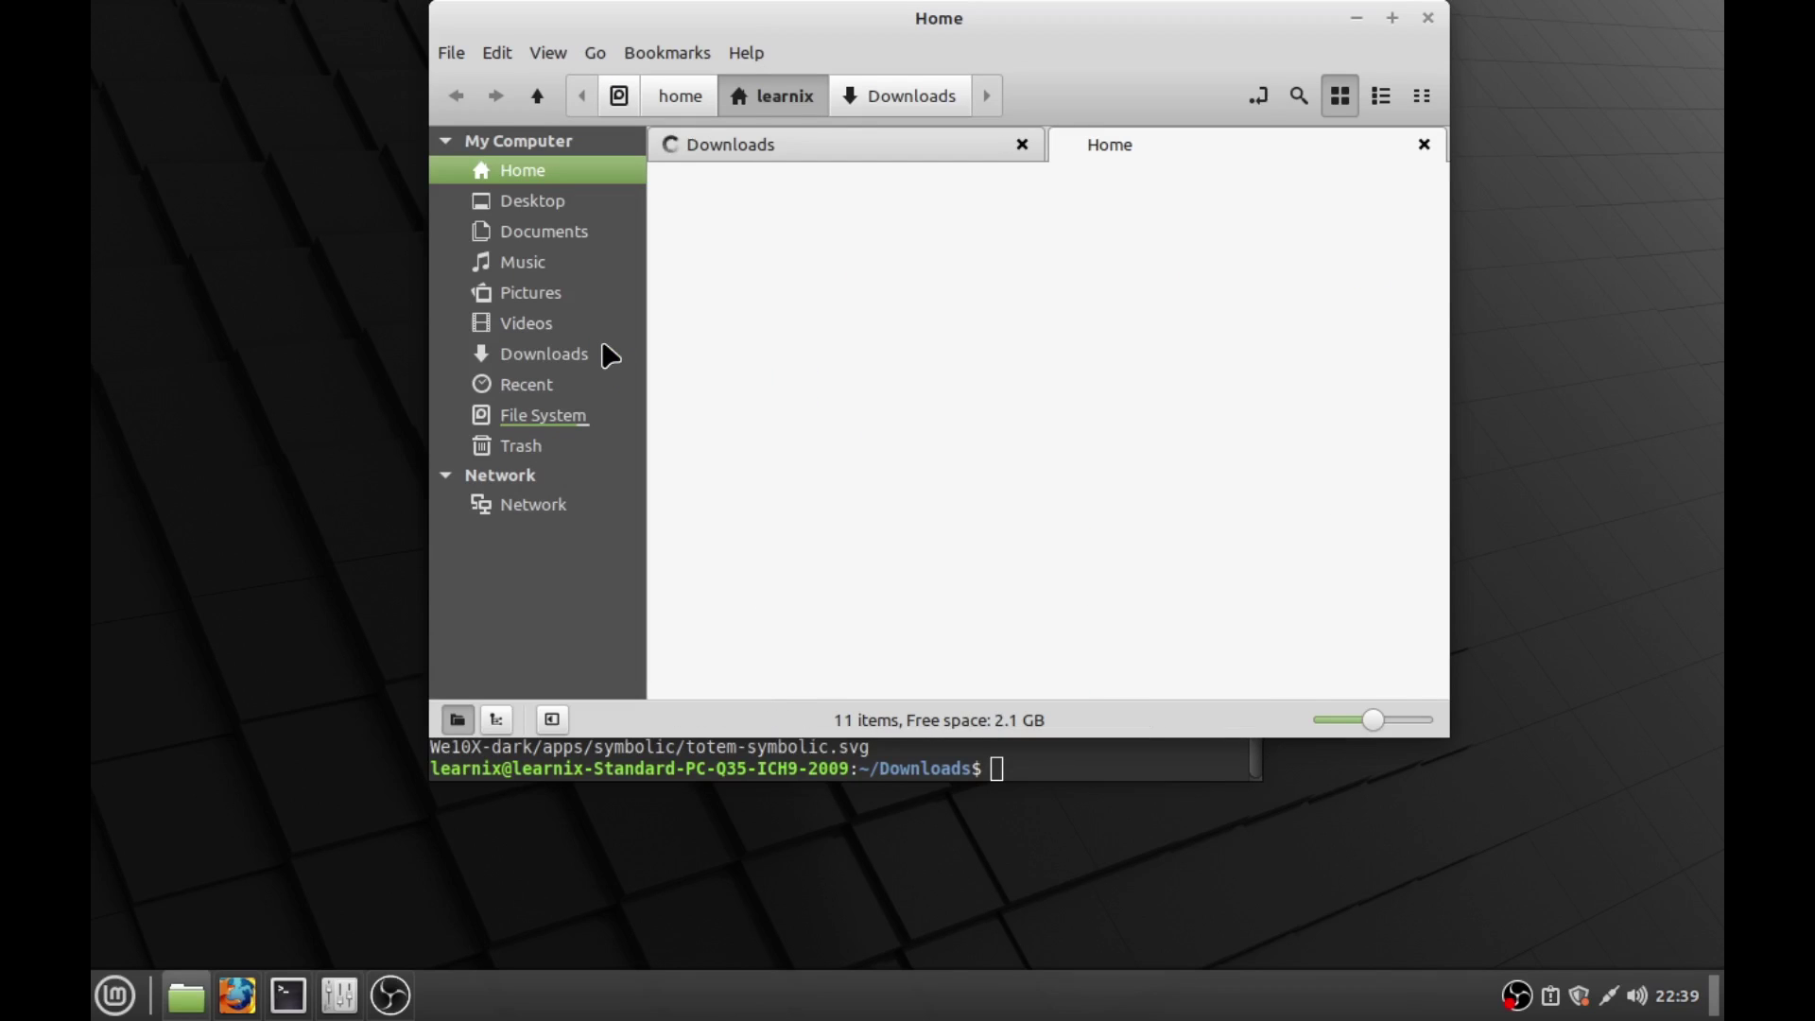
scroll(1002, 407, down, 5)
scroll(1049, 421, up, 3)
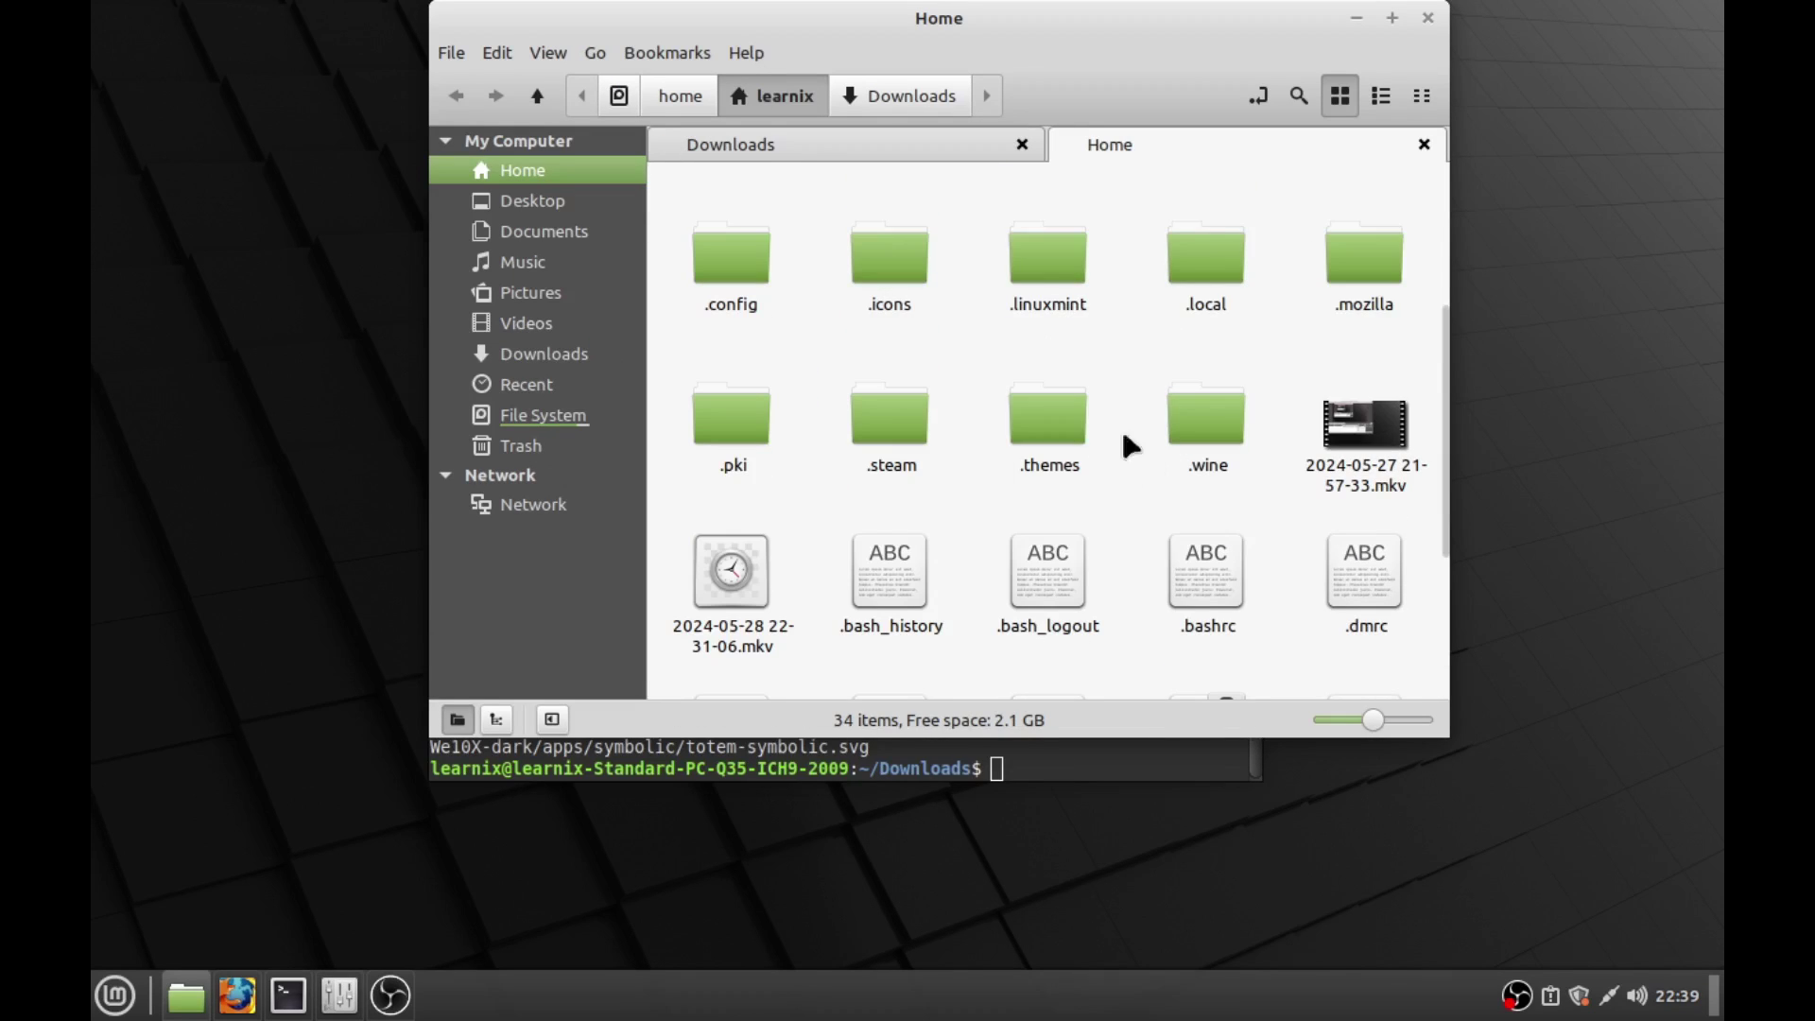
scroll(945, 453, up, 2)
double_click(888, 411)
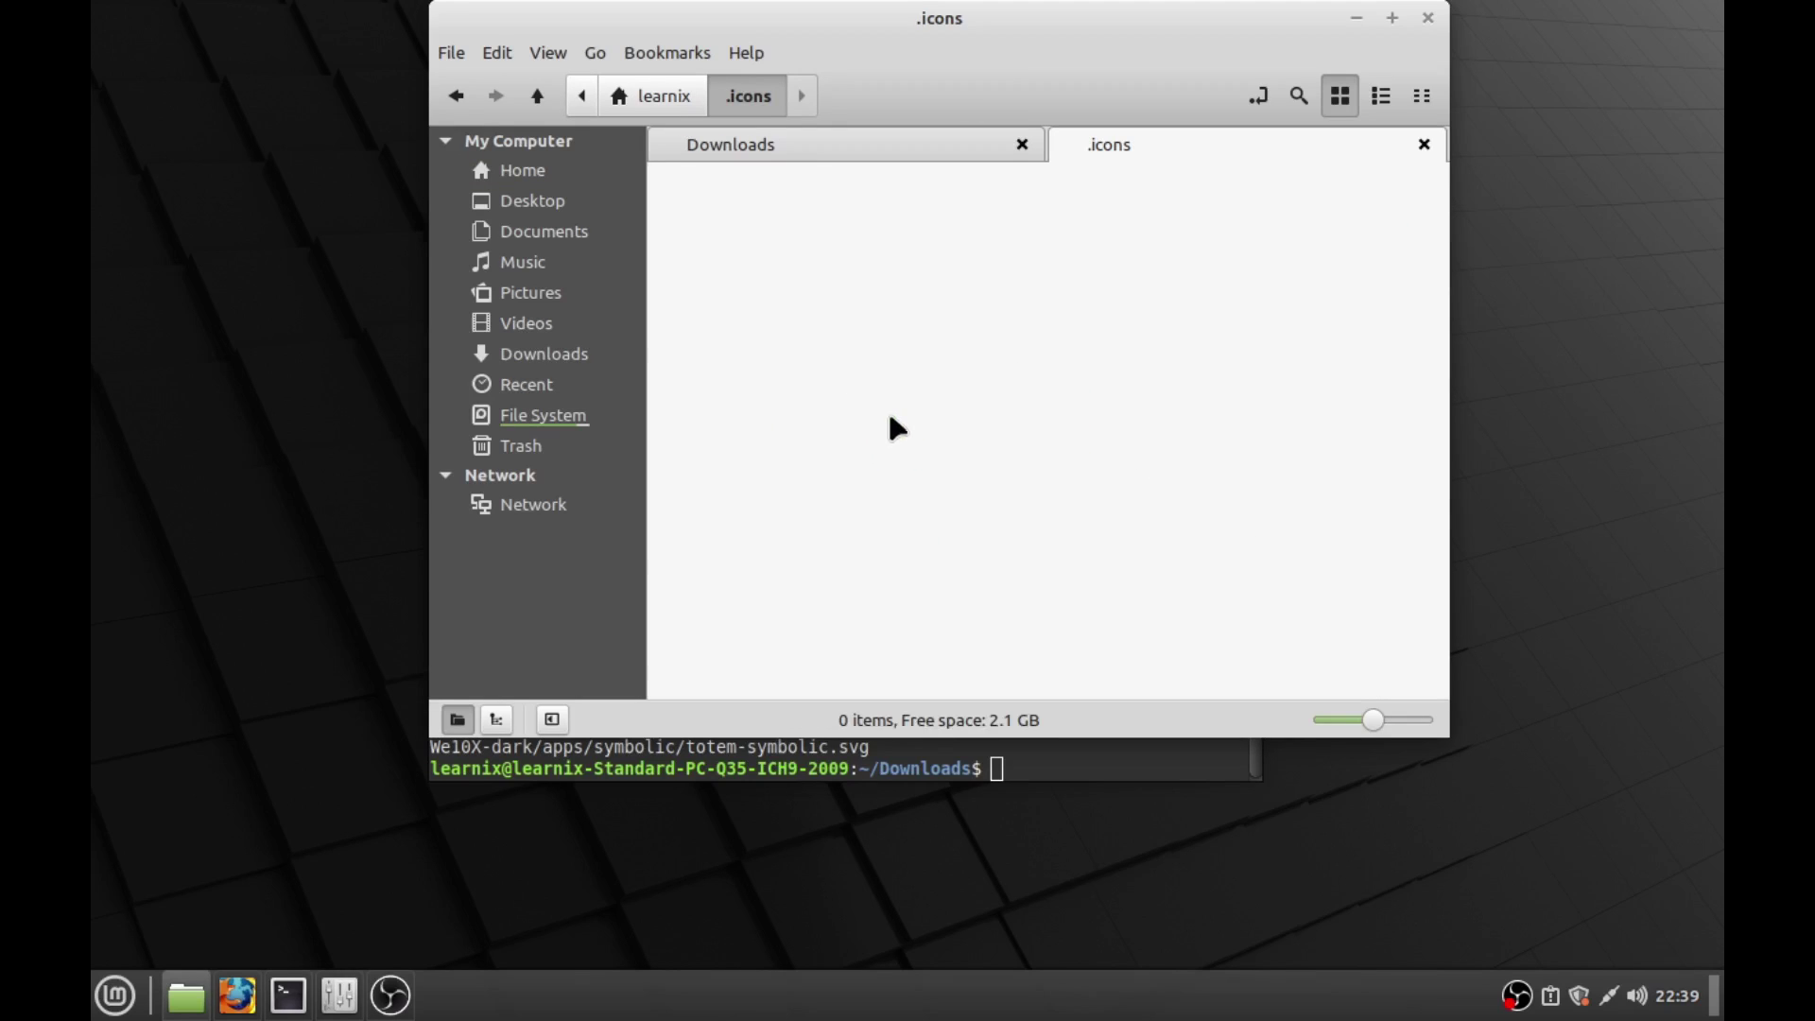
Step: Cut the We10X and We10X-dark folders from Downloads and paste them into .icons
click(801, 144)
double_click(889, 236)
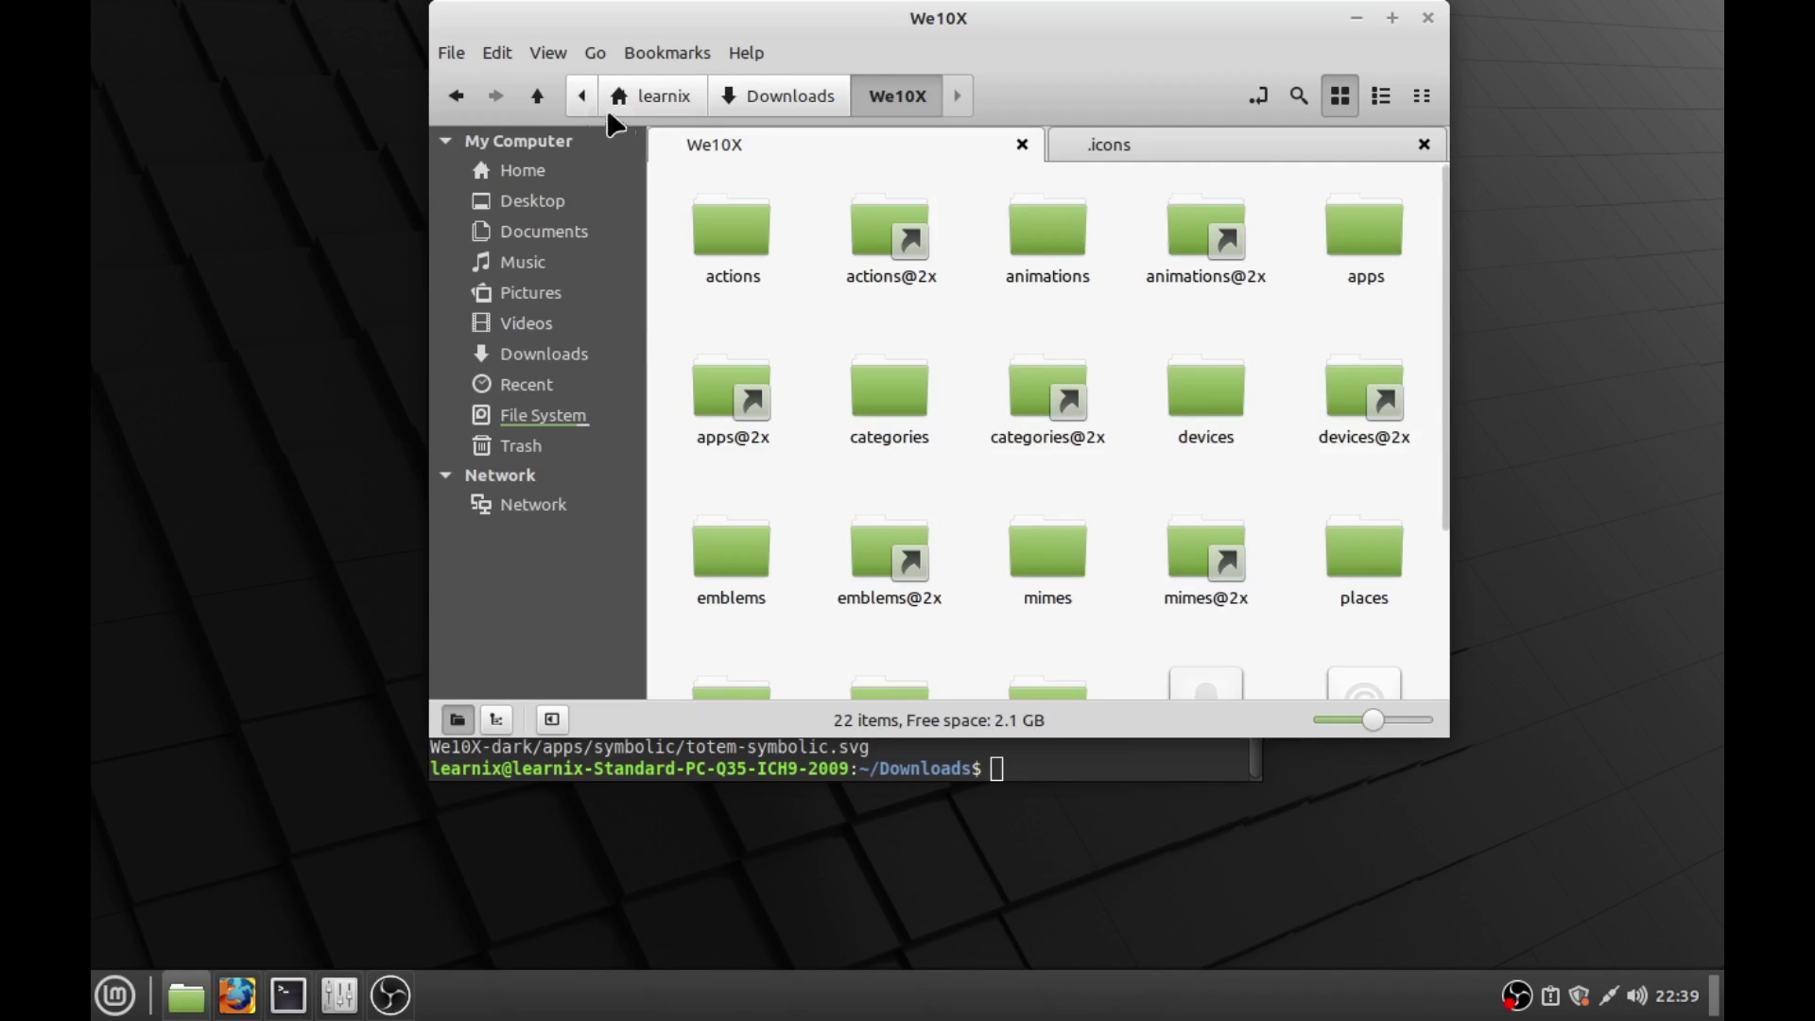
click(537, 96)
drag(866, 293, 711, 213)
right_click(711, 215)
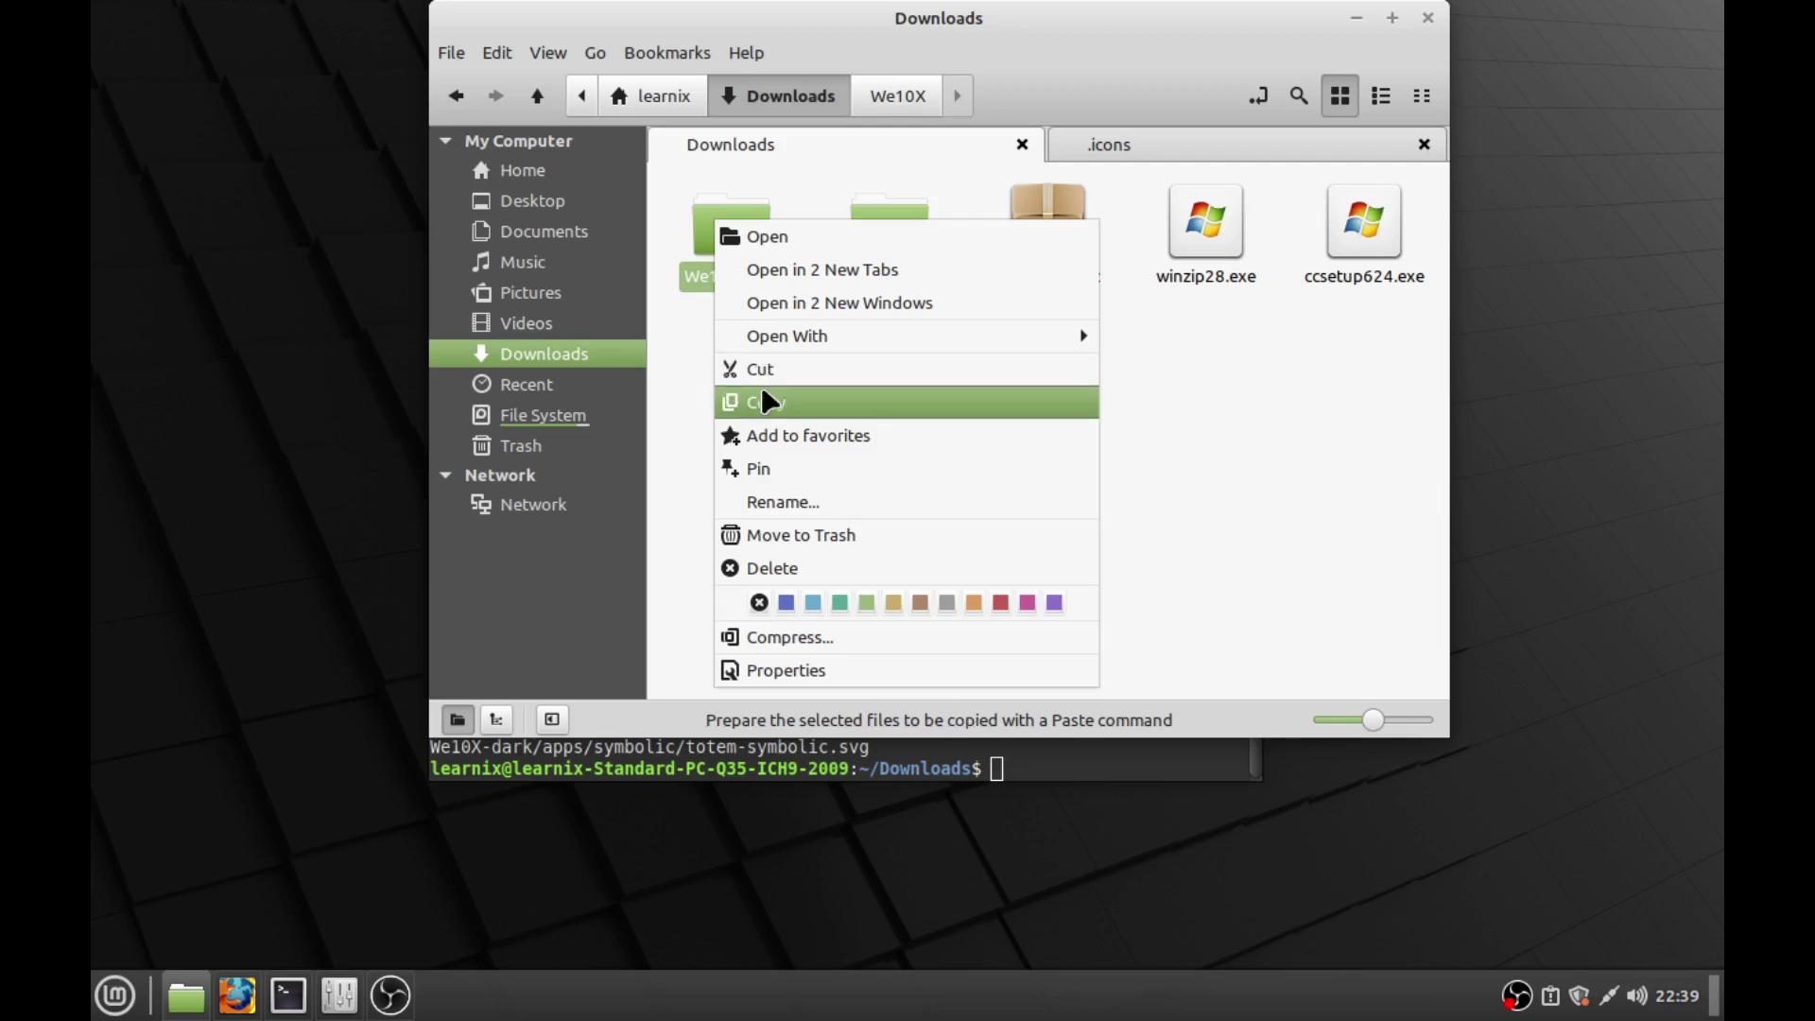
click(773, 373)
click(1068, 144)
right_click(906, 350)
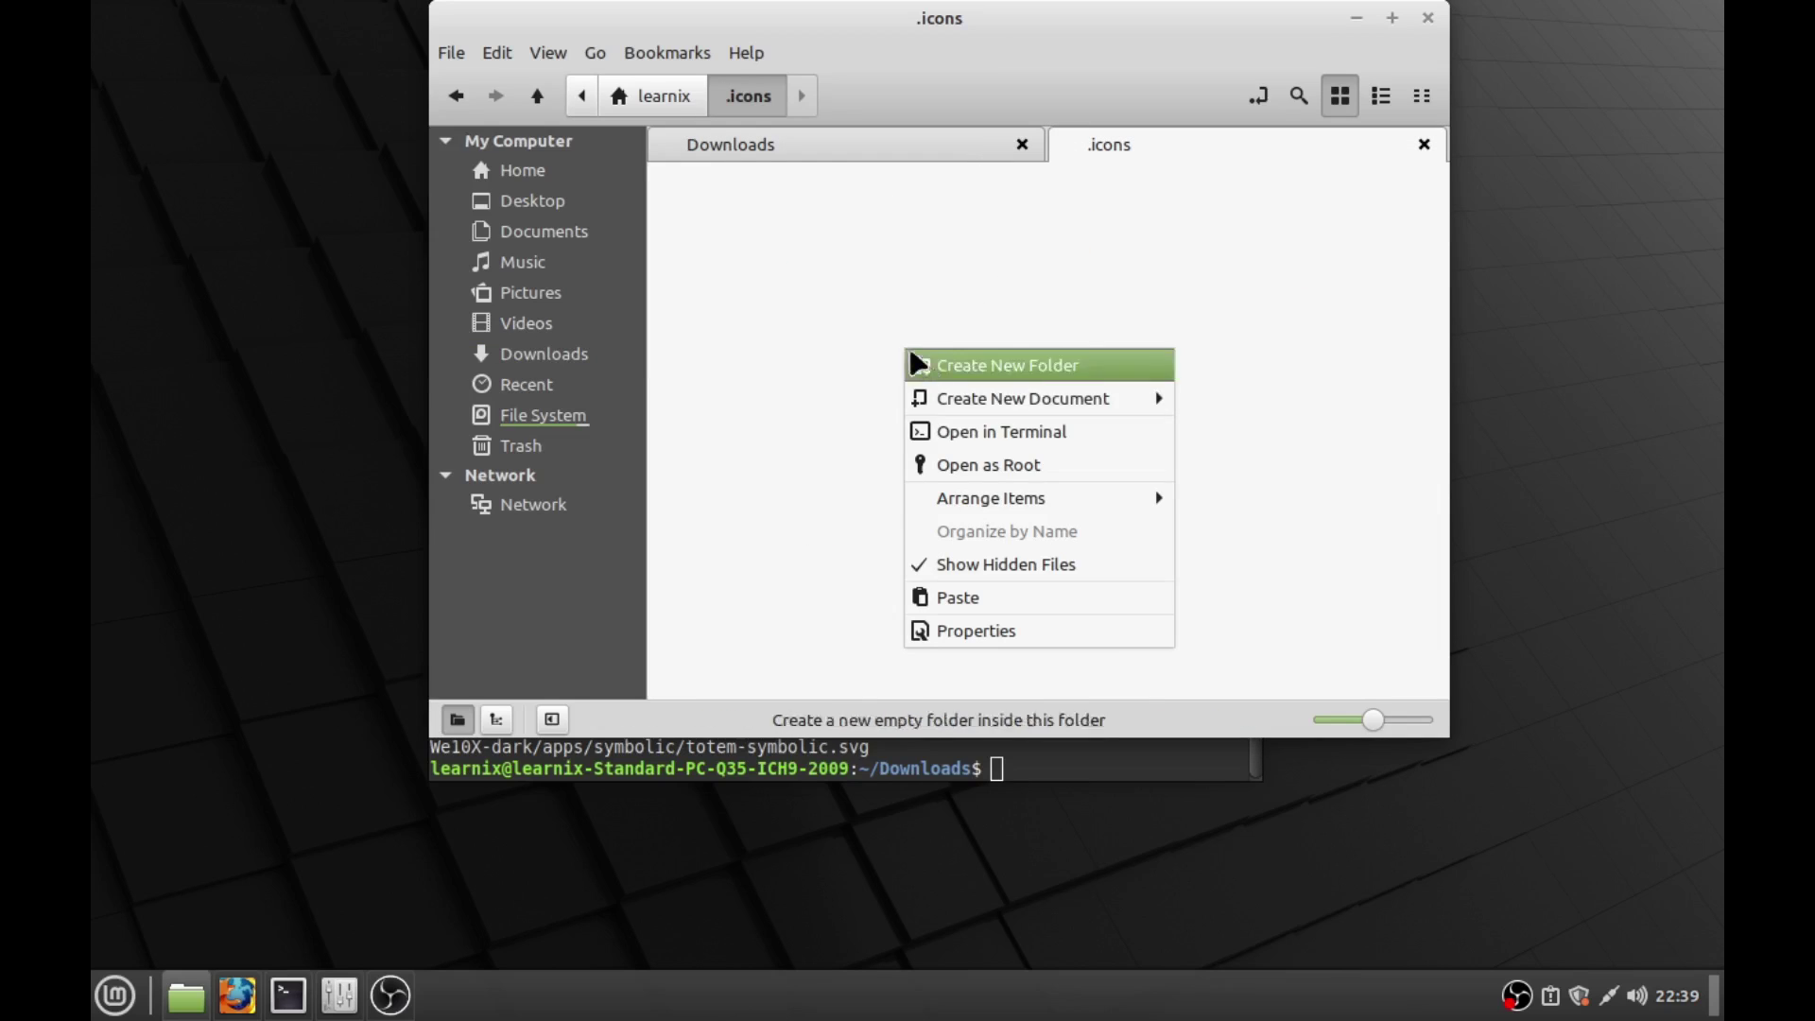
click(948, 597)
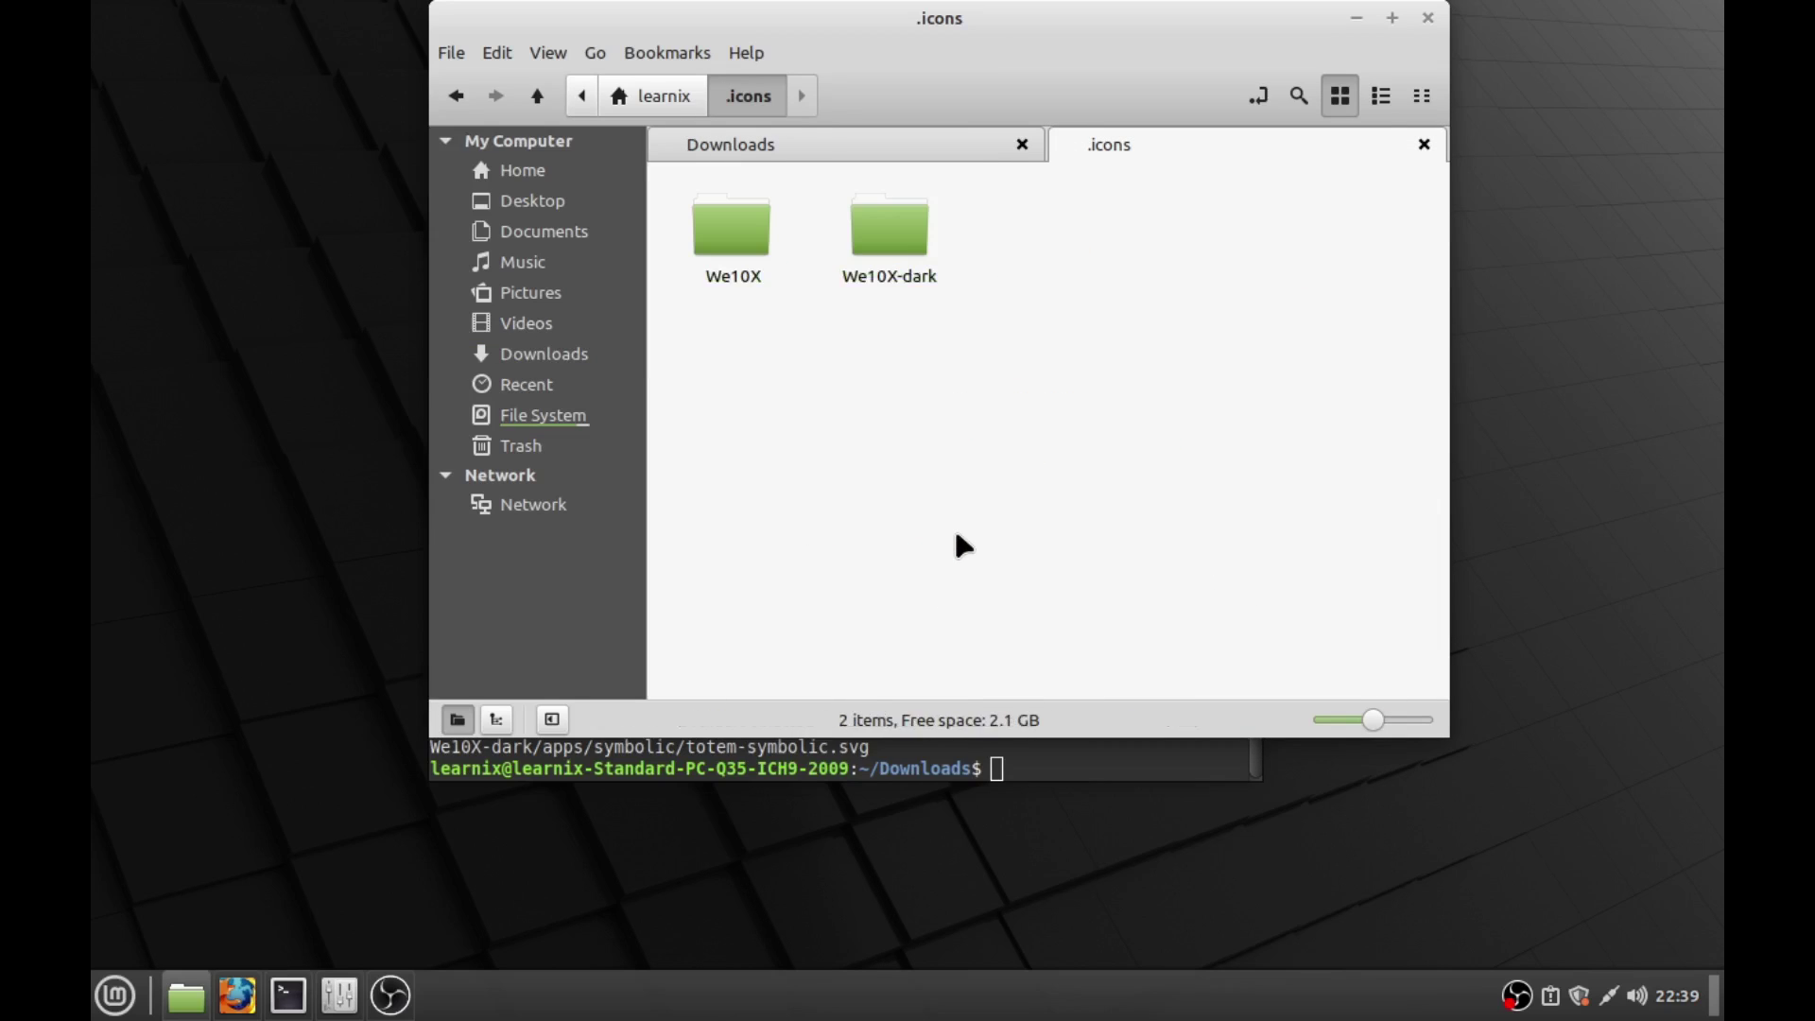
Step: Close the old theme window and launch System Settings from the applications menu
click(339, 995)
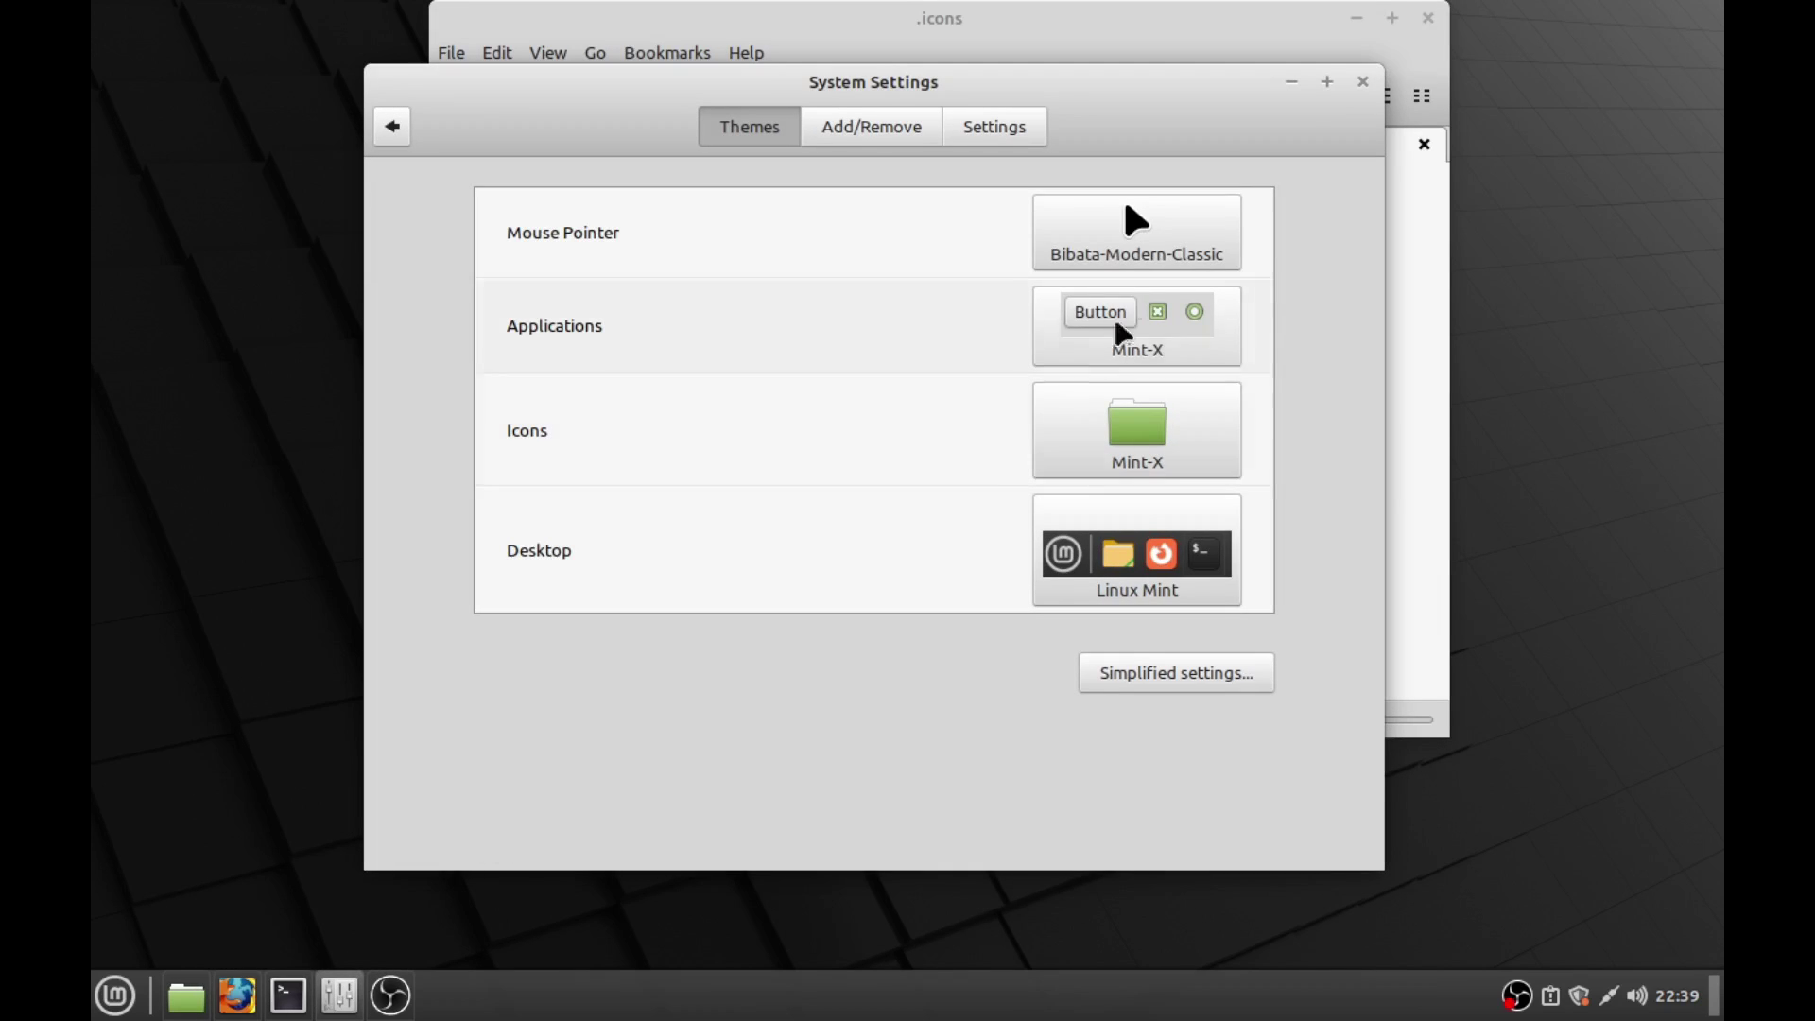
click(1363, 83)
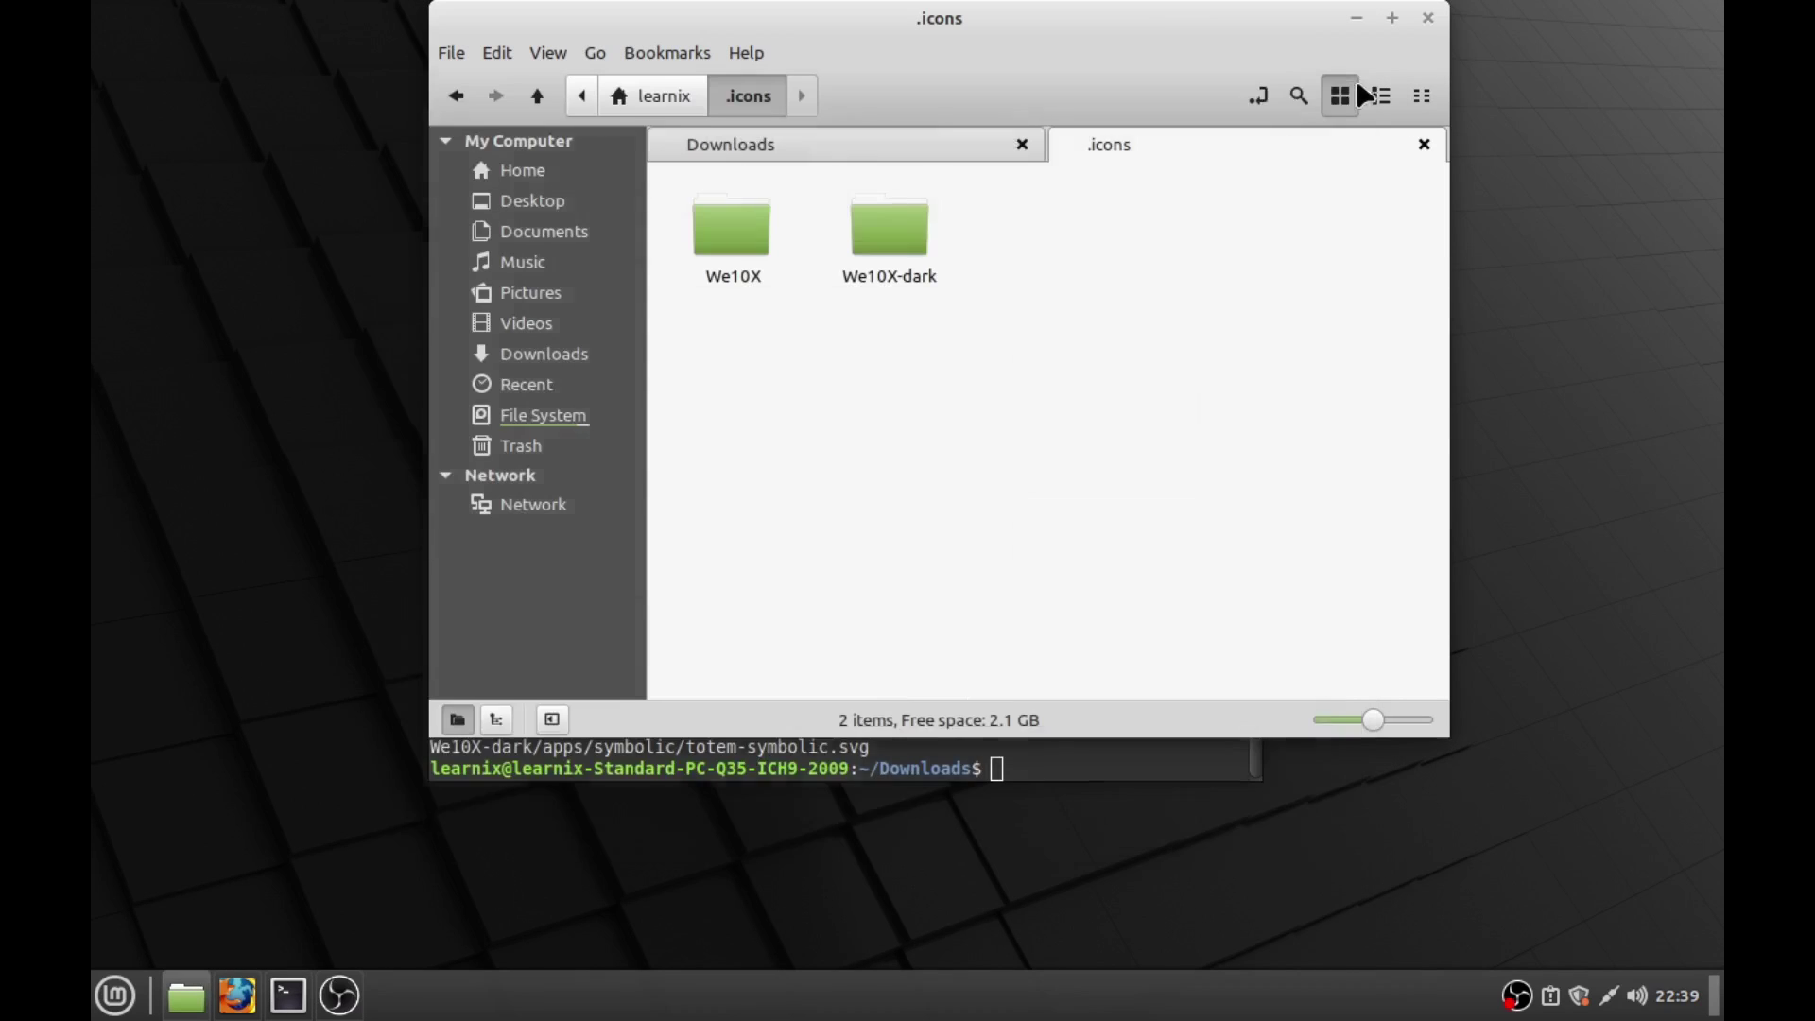
click(114, 995)
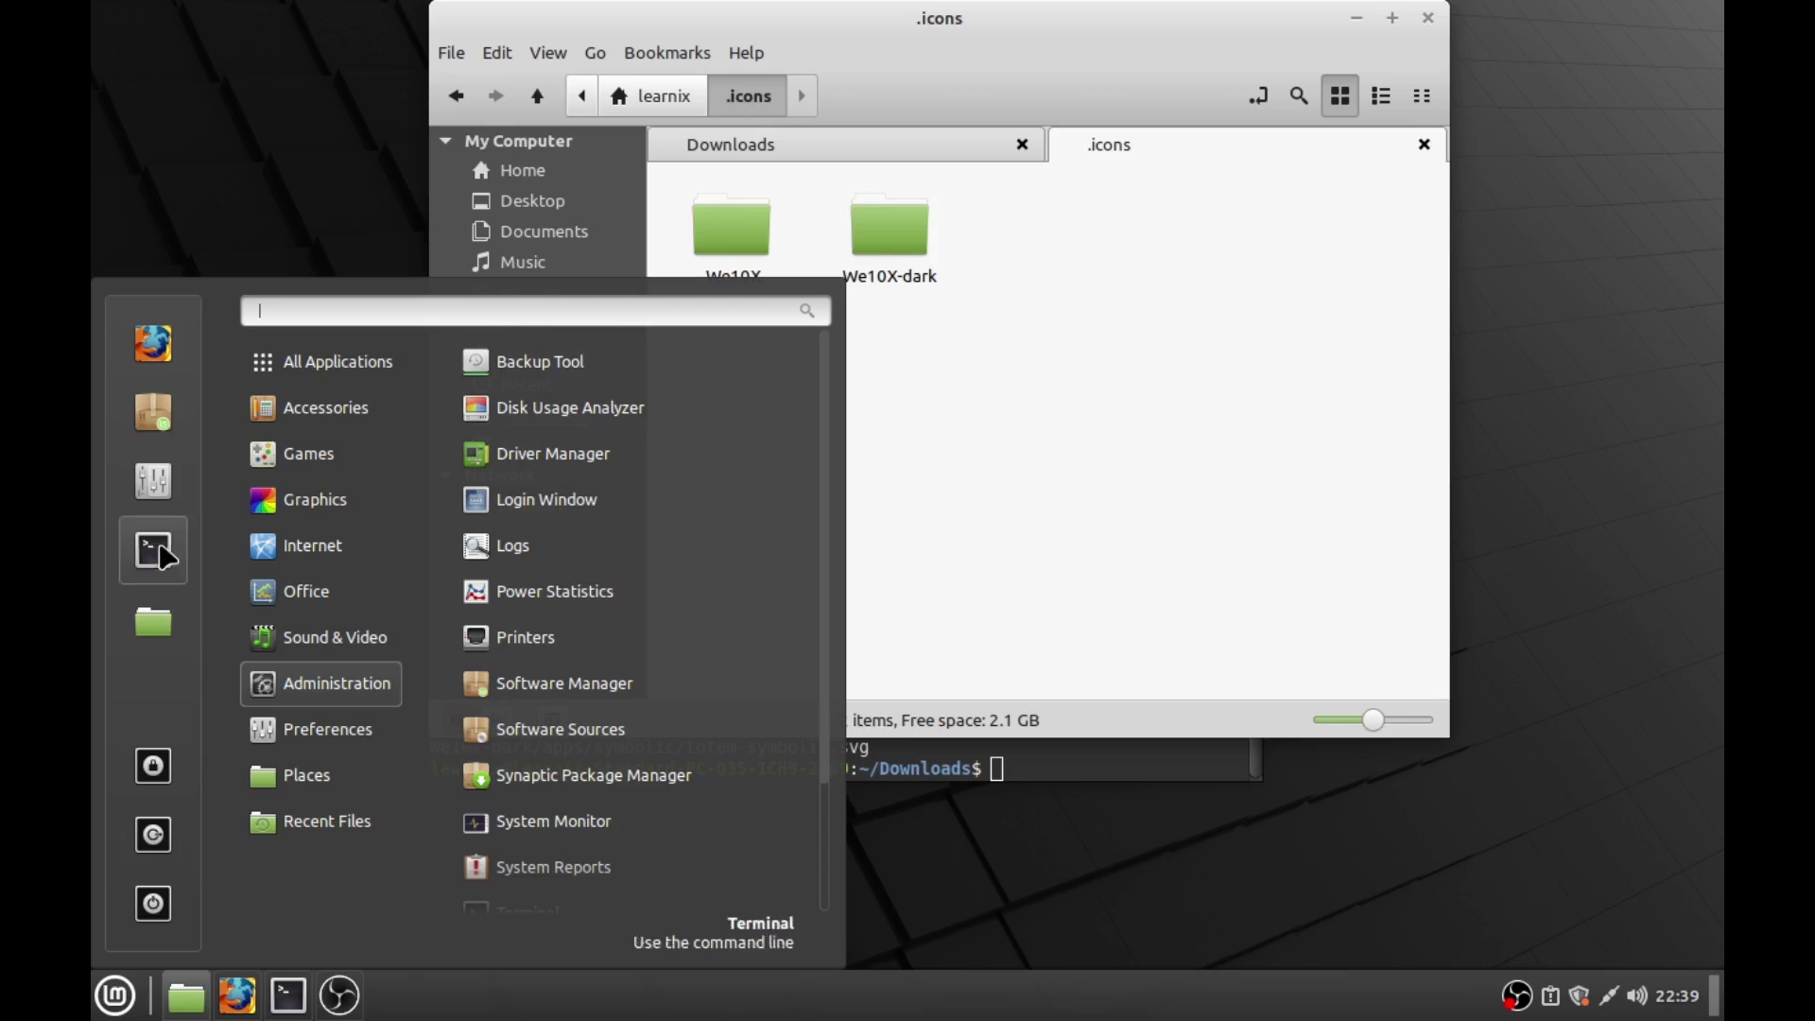
click(157, 494)
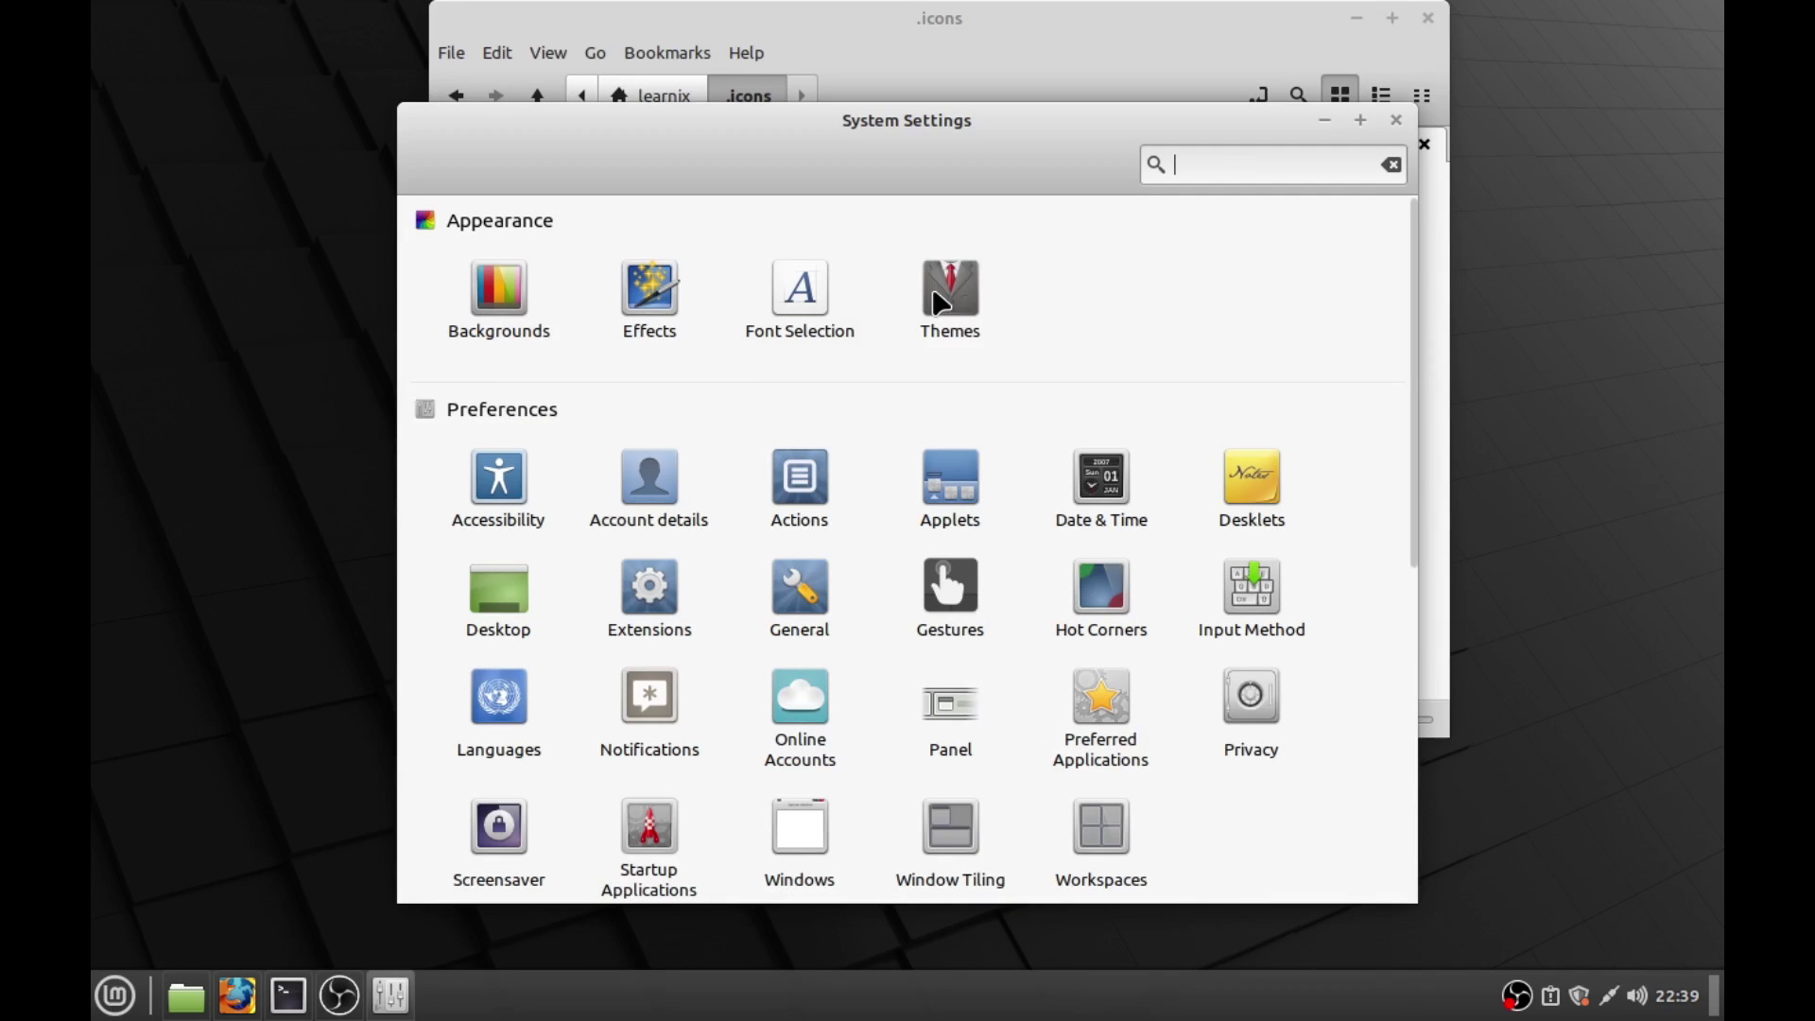
Step: In Themes, choose We10X from the icon theme list
click(936, 298)
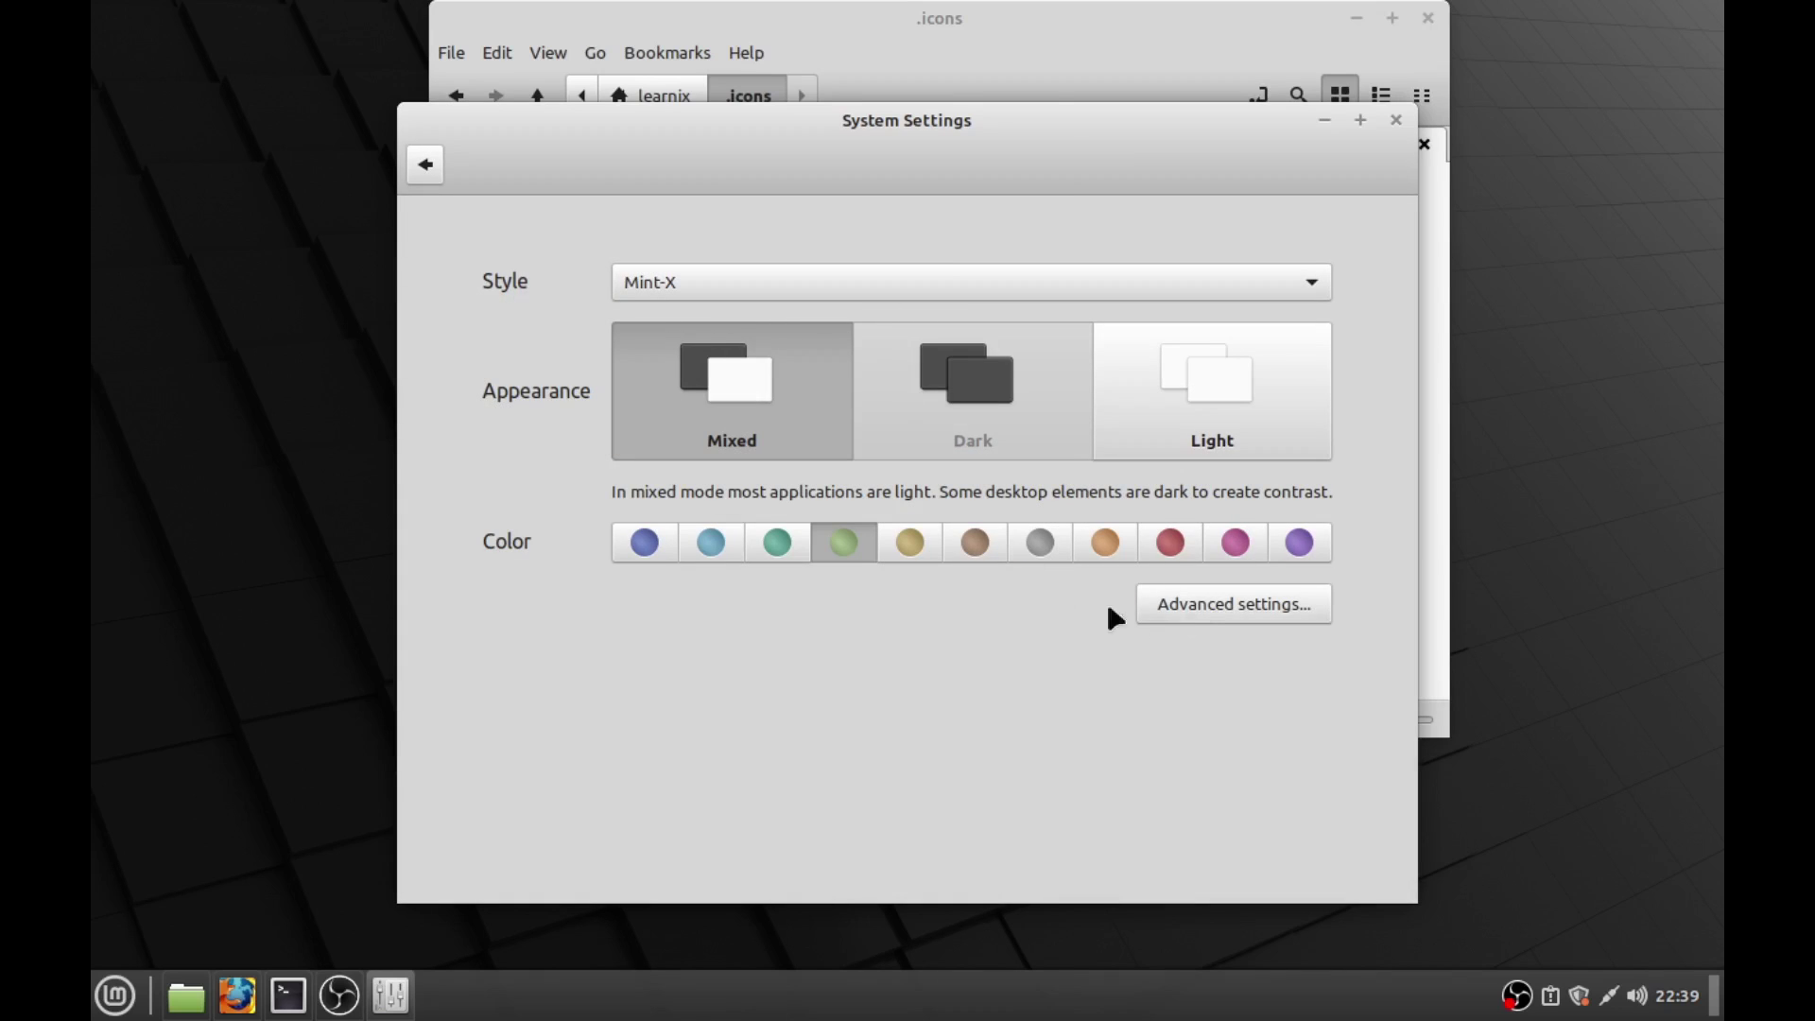
click(1220, 610)
click(1161, 498)
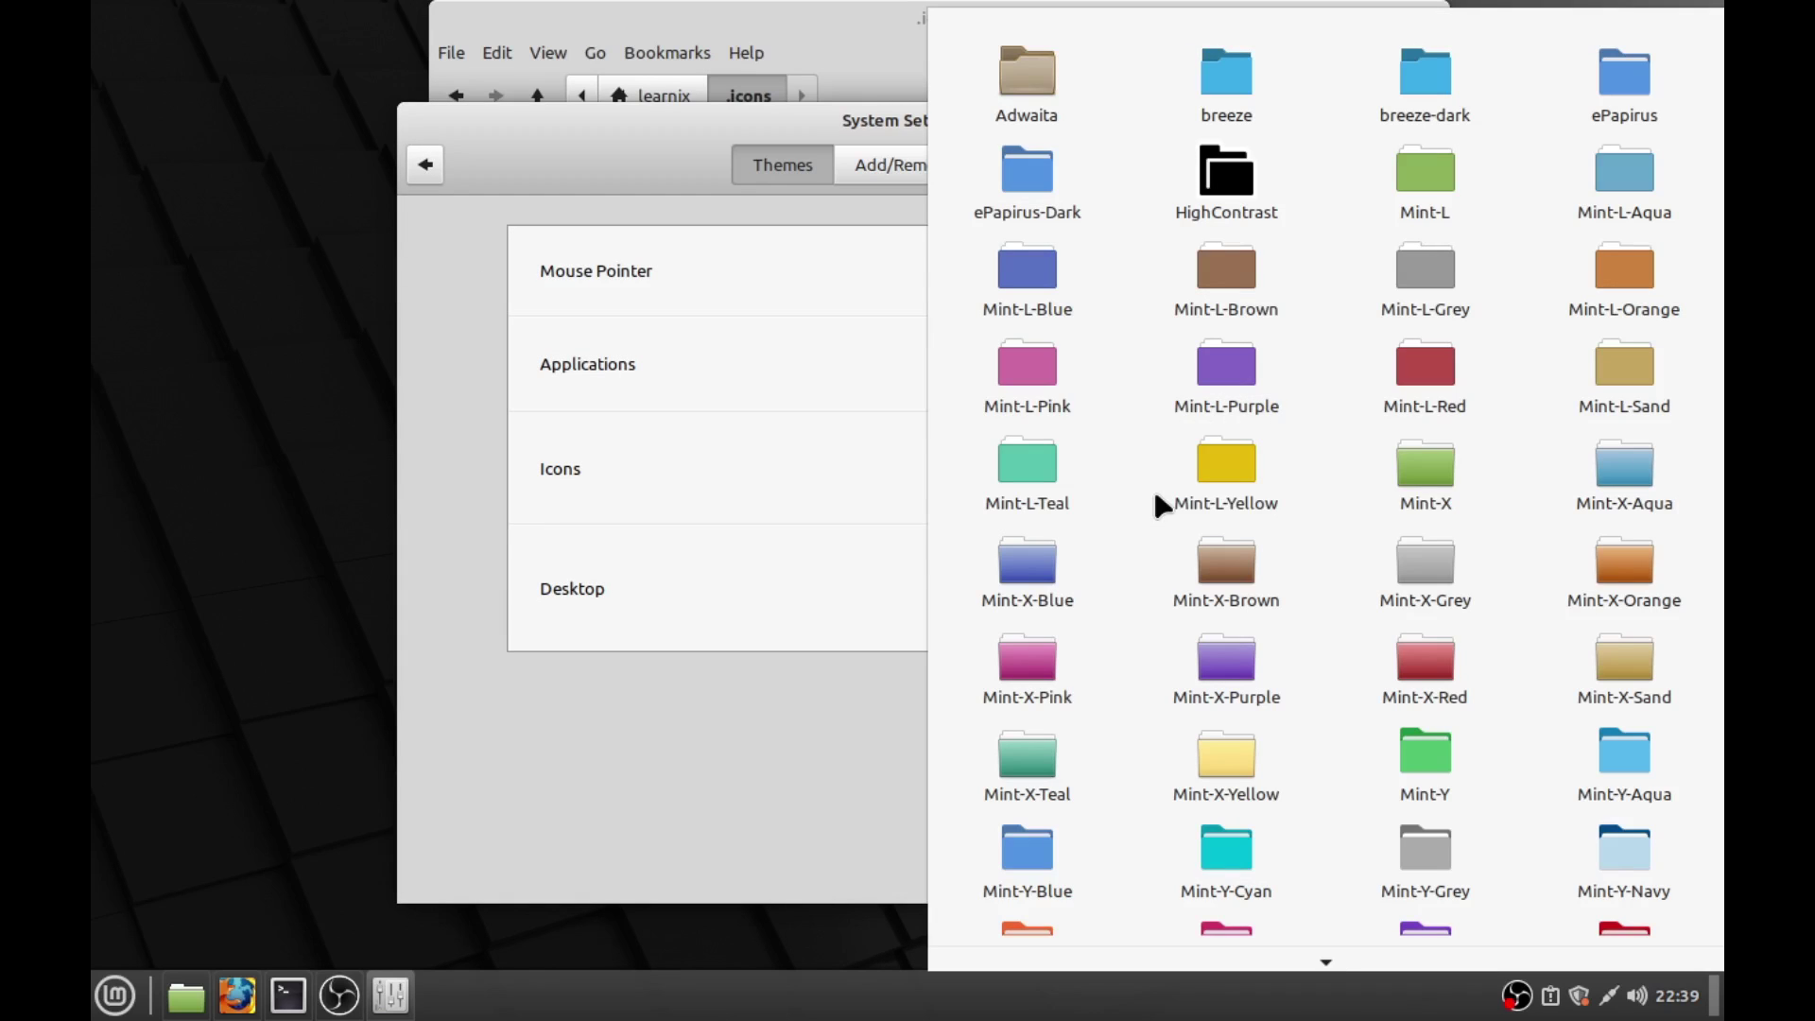
scroll(1498, 486, down, 2)
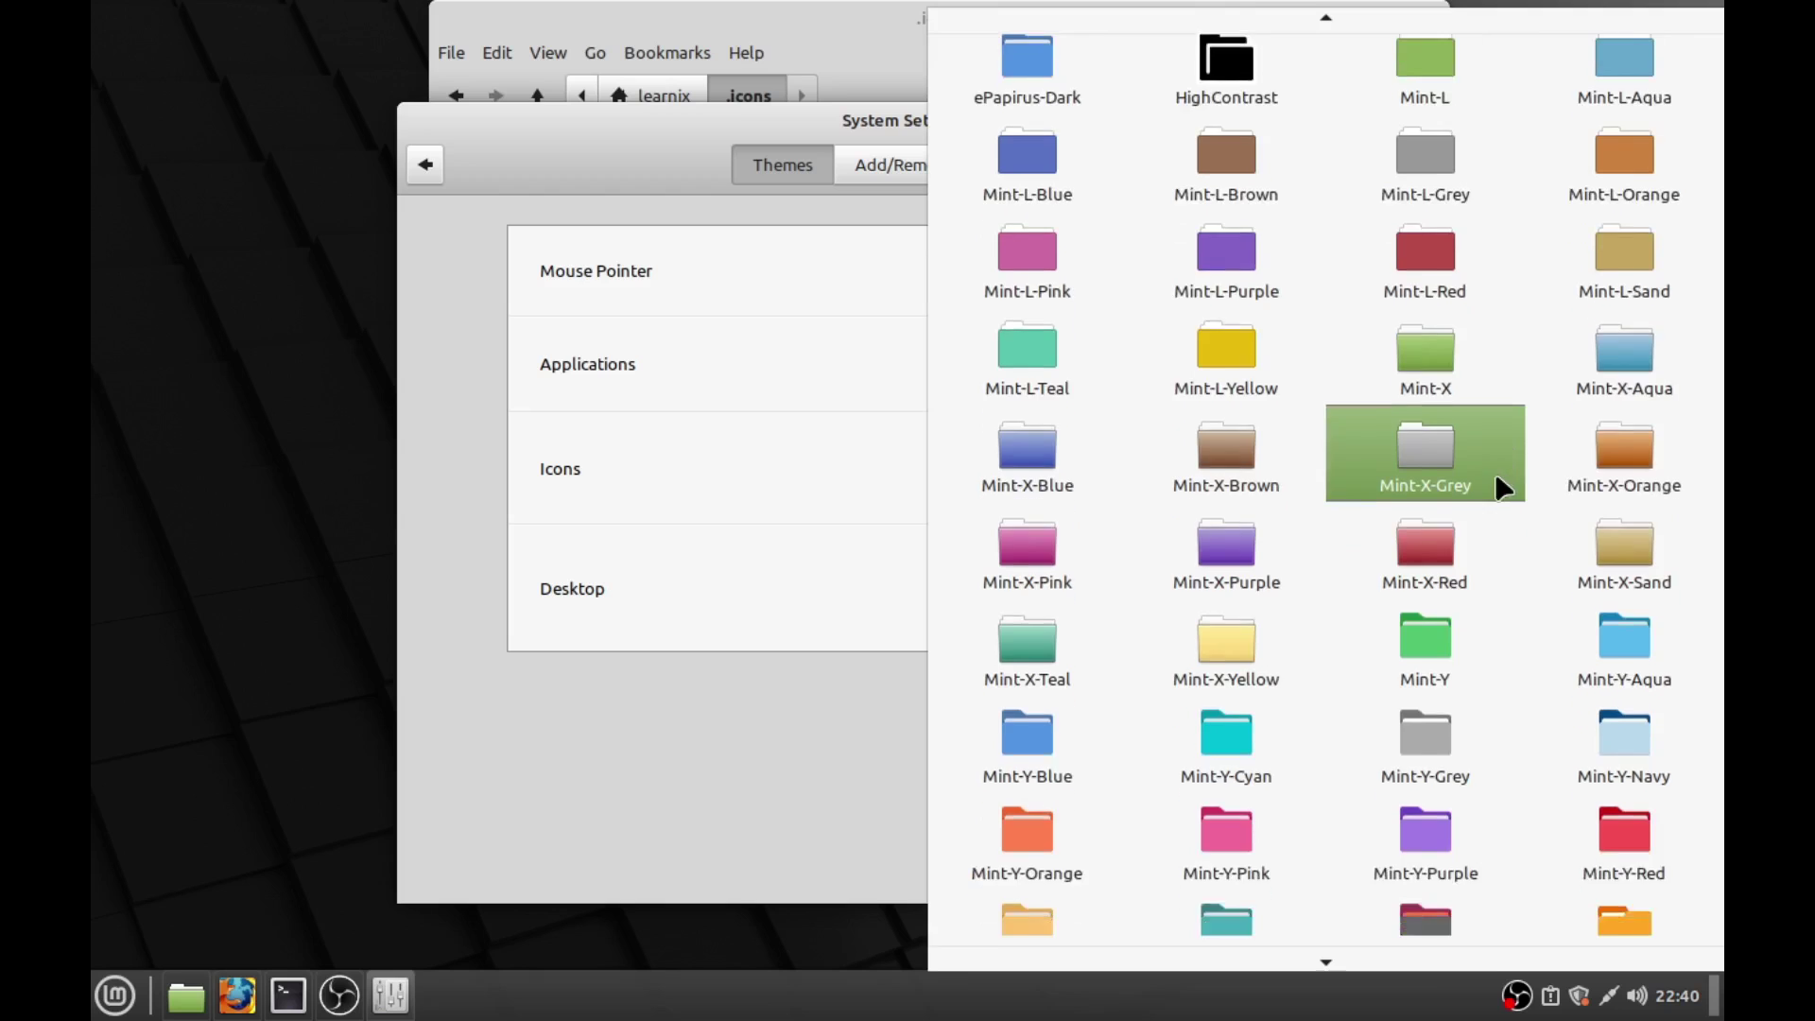
scroll(1502, 487, down, 6)
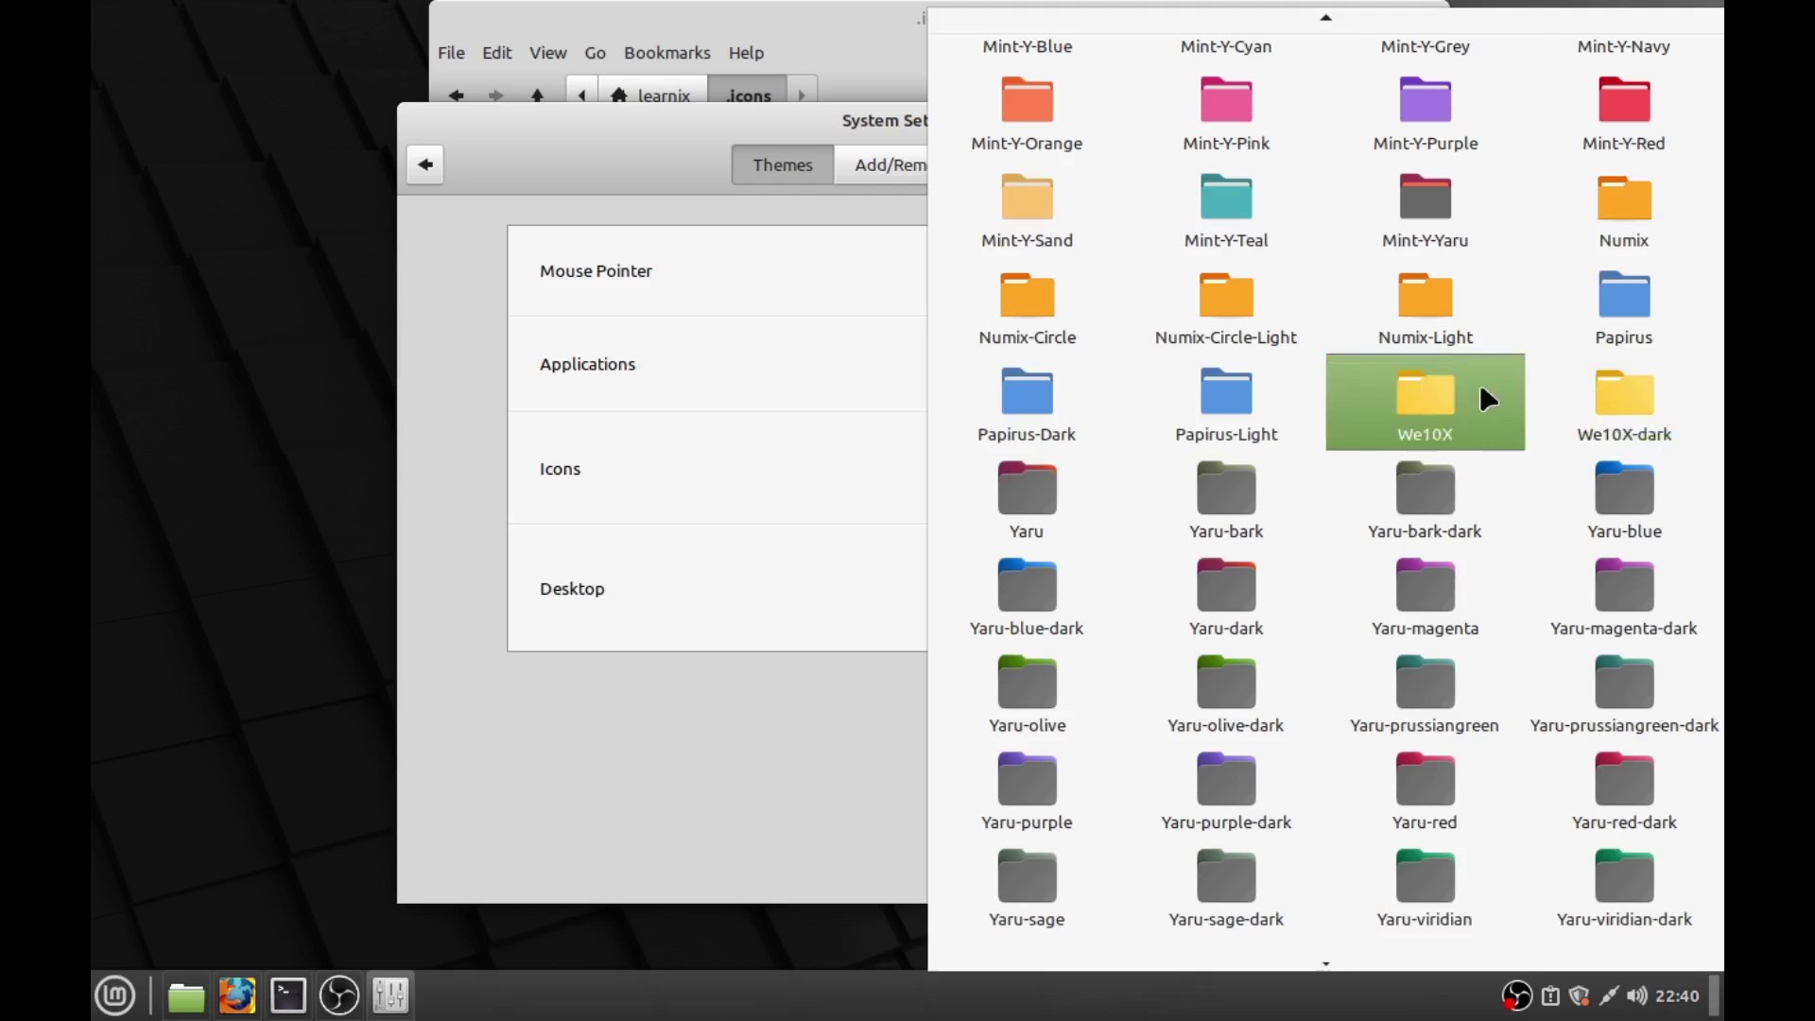
click(1472, 395)
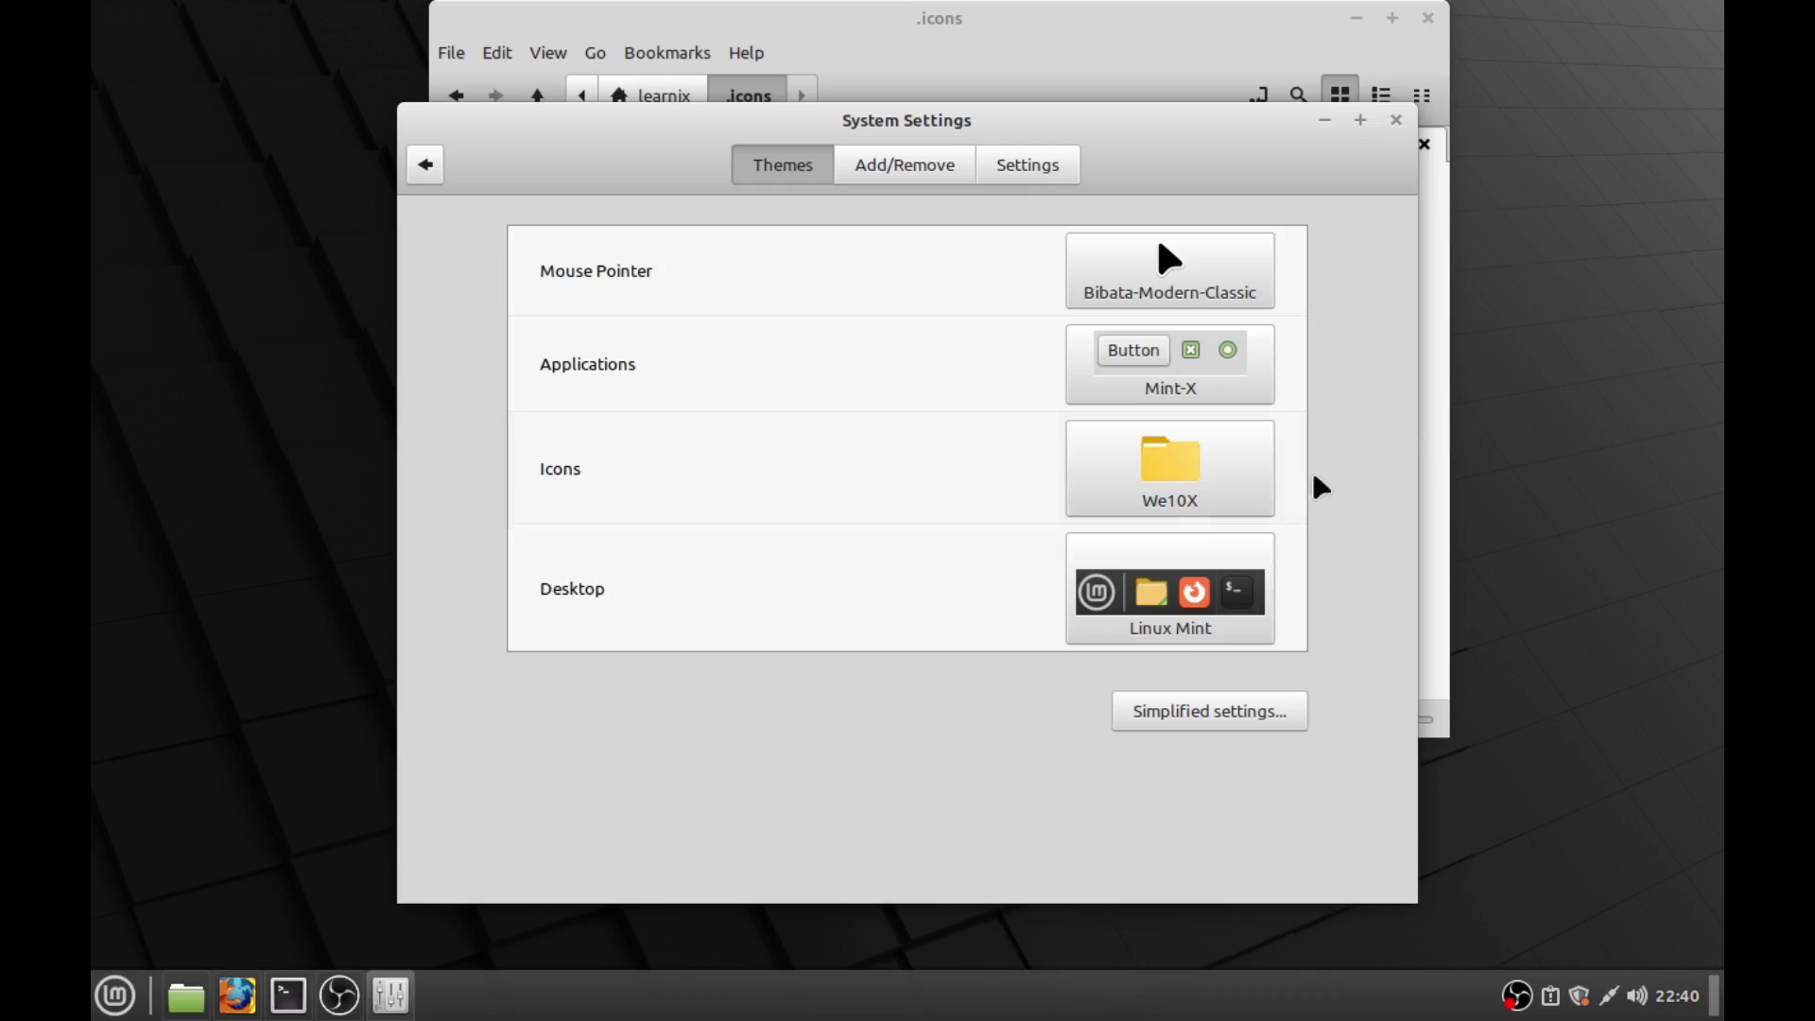
Step: Bring the .icons window forward, widen its places panel, and move it aside
click(186, 995)
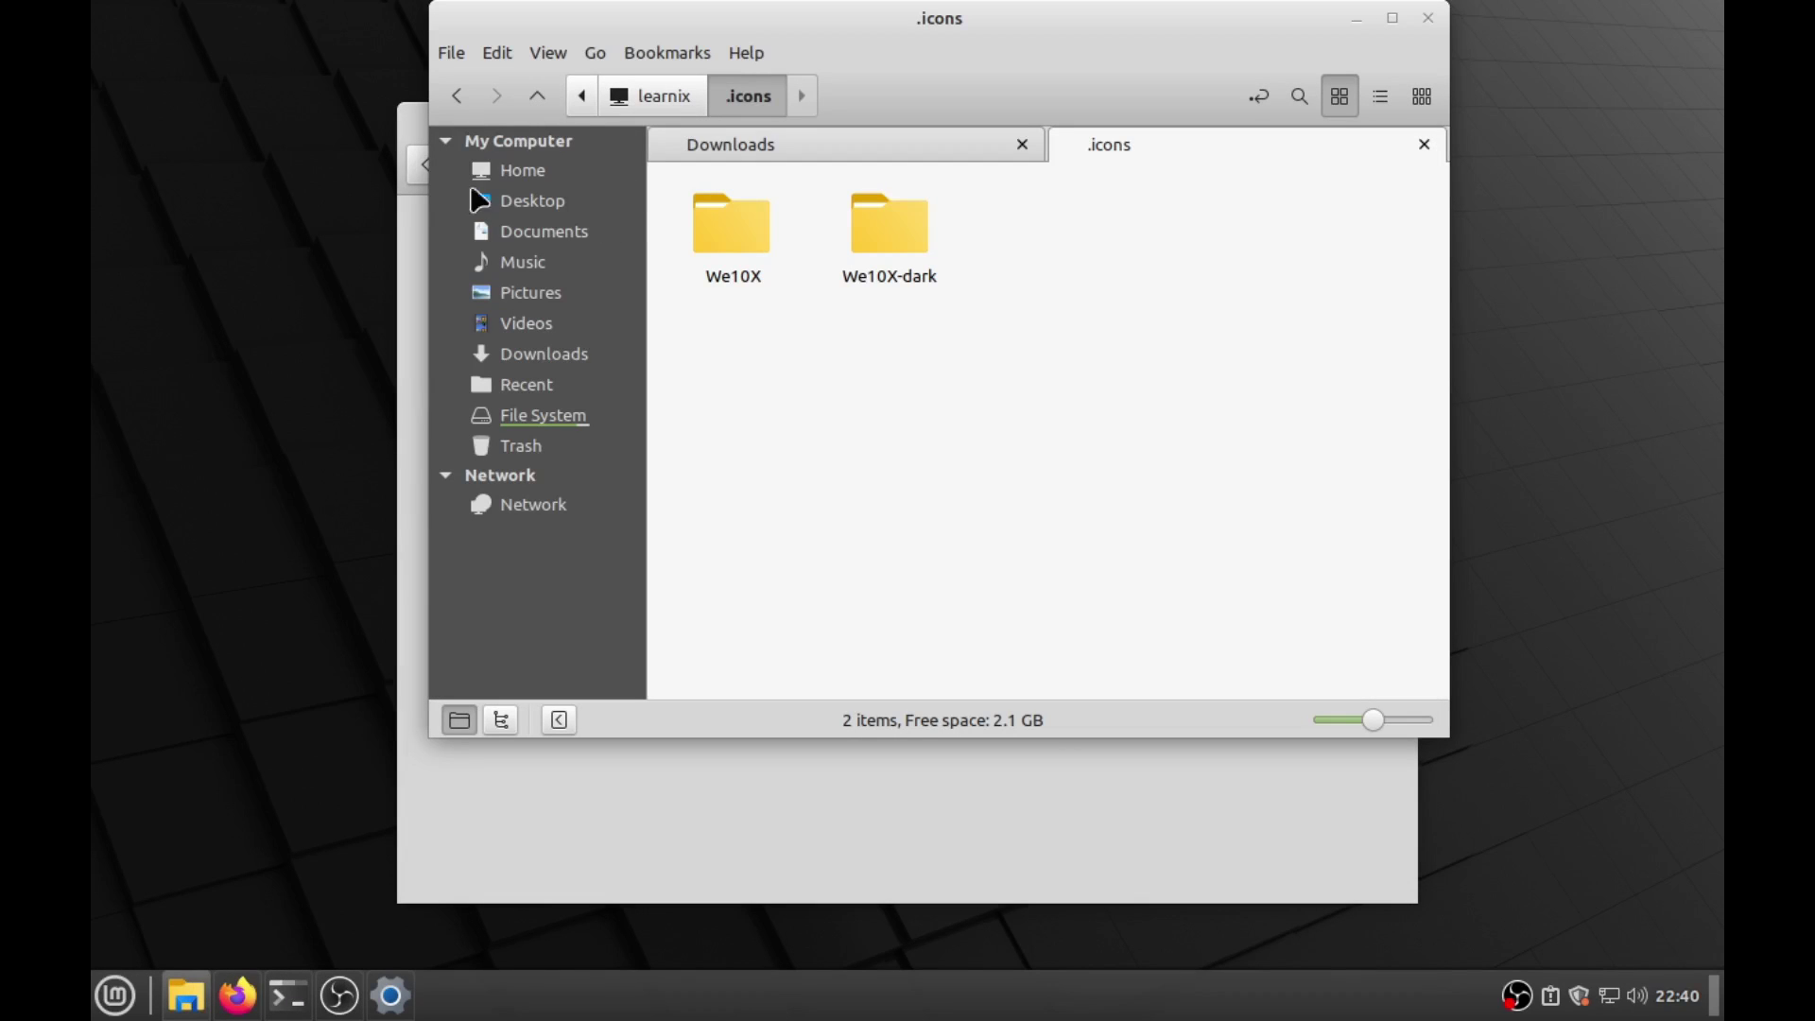
drag(642, 206, 923, 212)
drag(1168, 17, 870, 181)
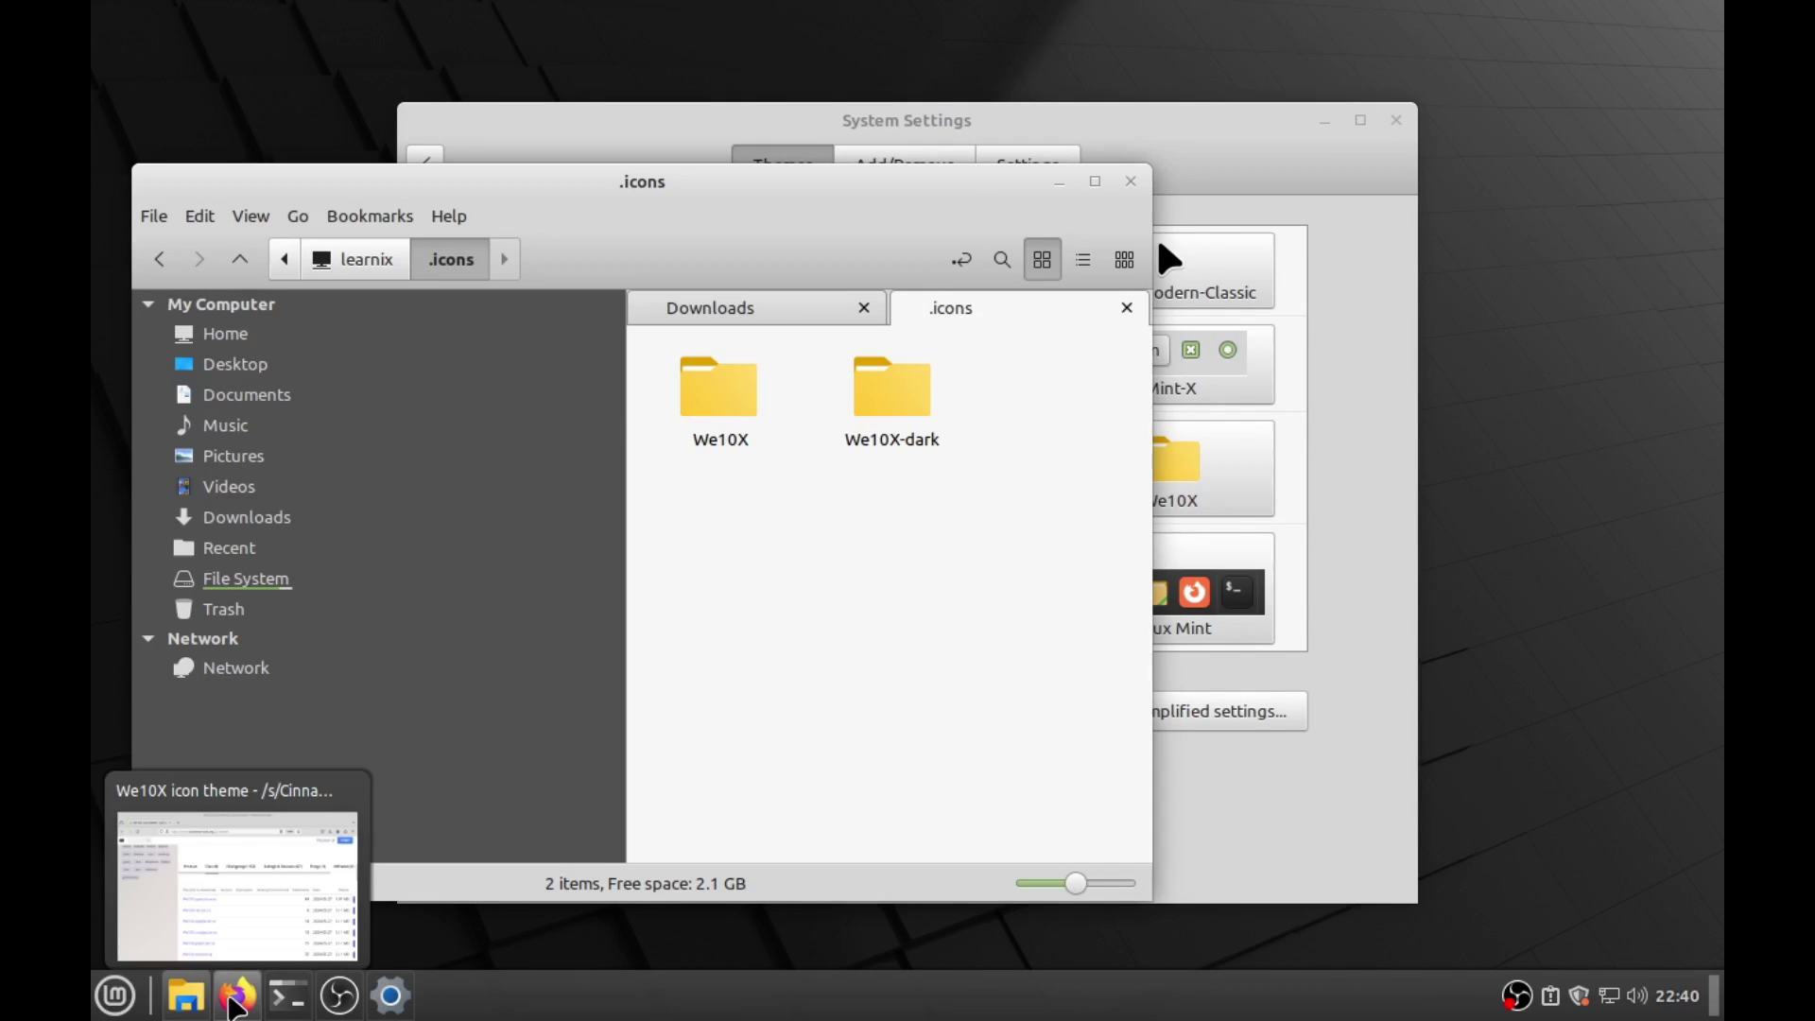
Step: Return to Firefox, browse the Cinnamon theme listing, and open a blank new tab
click(236, 994)
scroll(401, 340, up, 10)
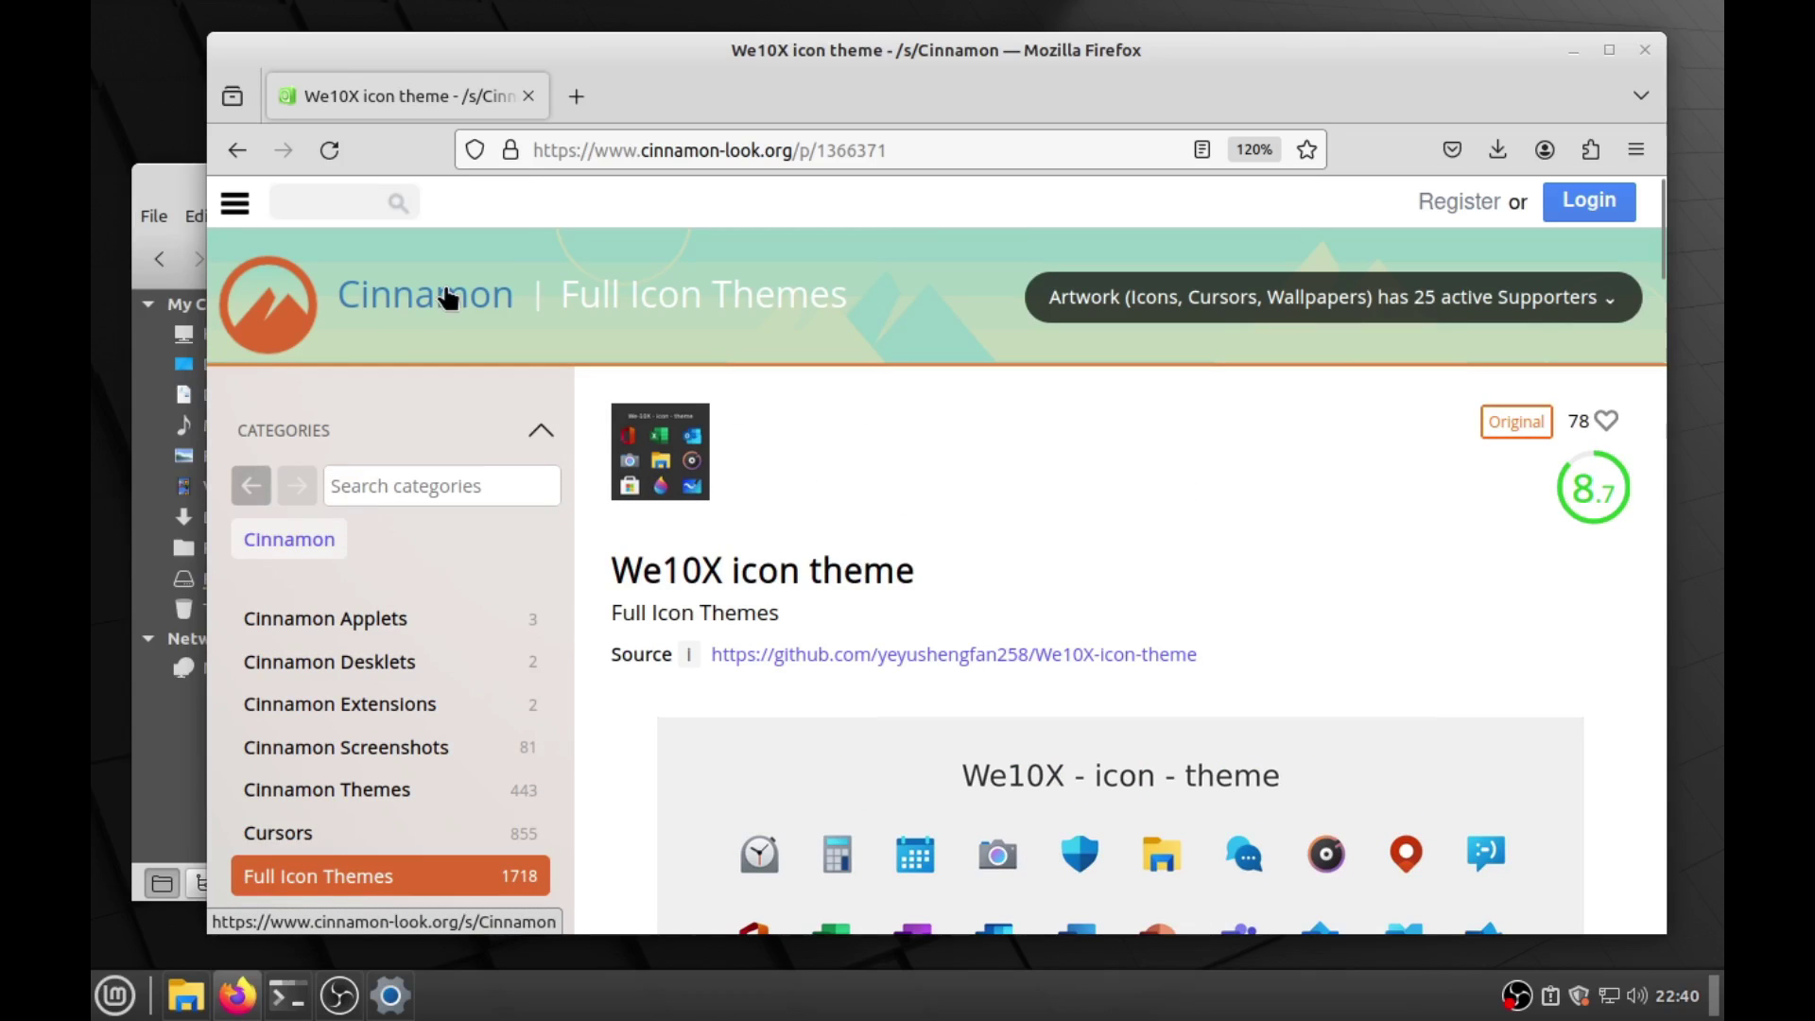
drag(690, 43, 741, 123)
scroll(705, 541, down, 4)
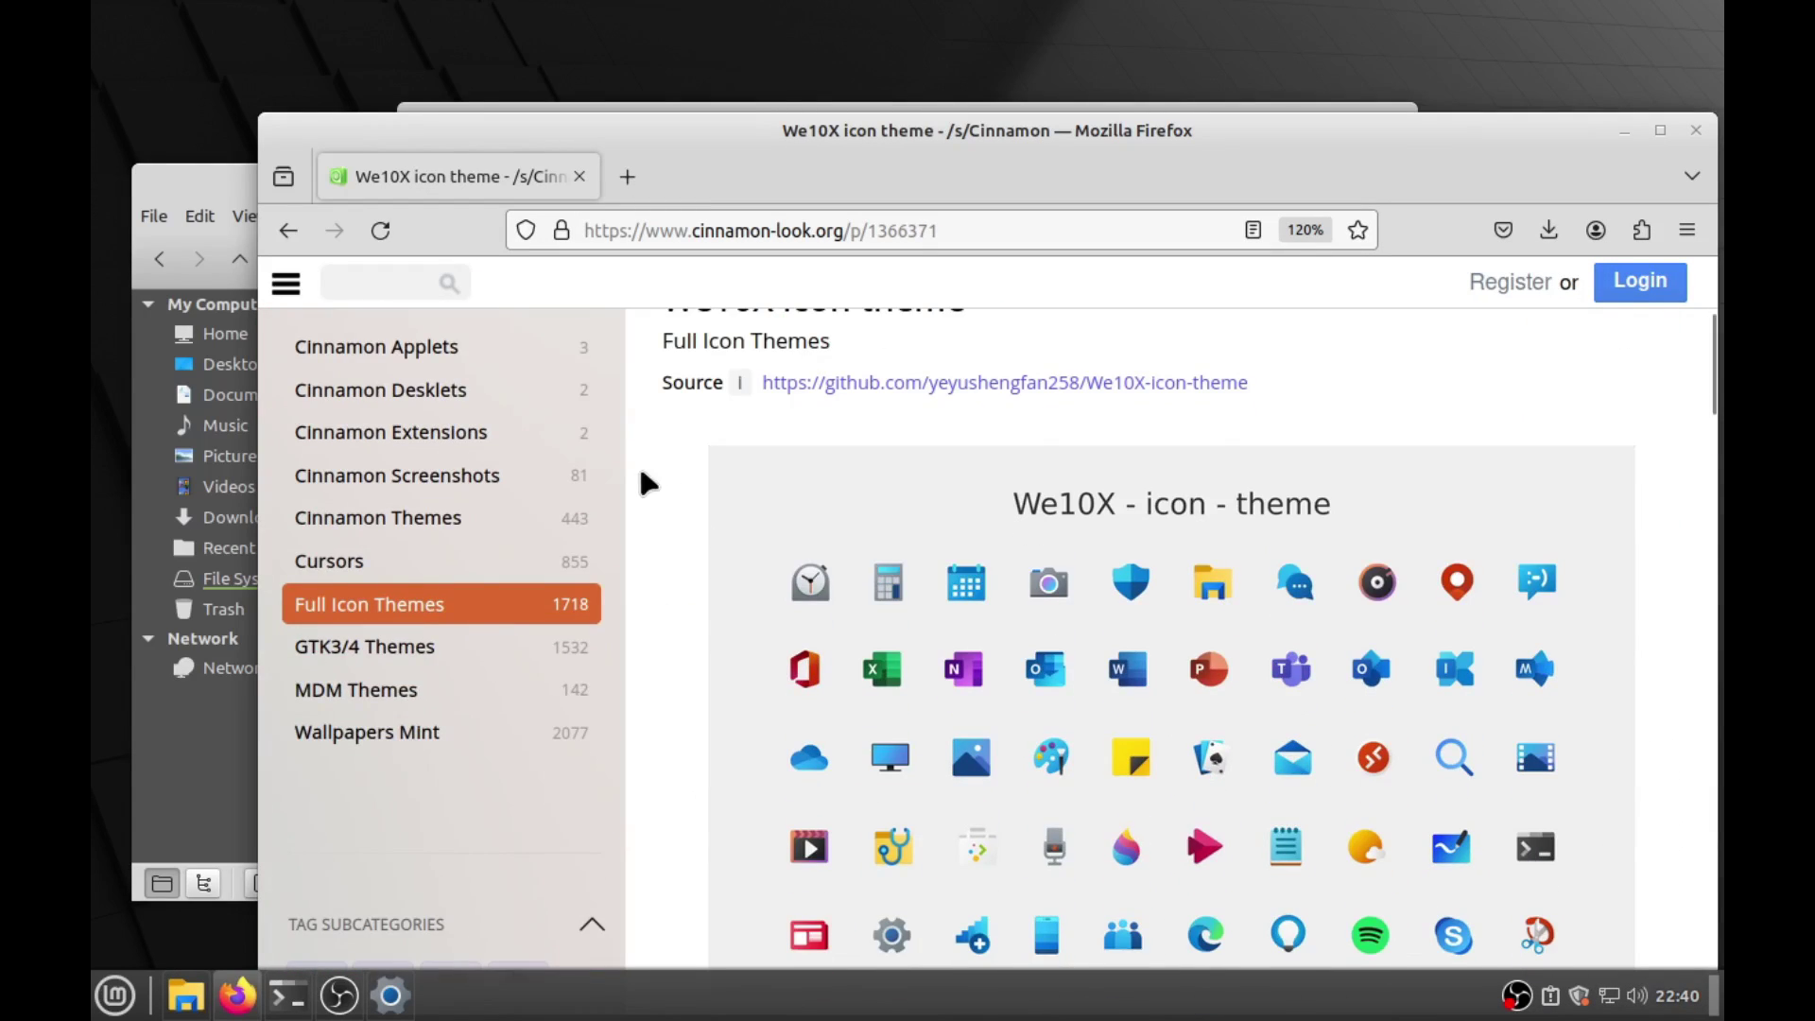
scroll(643, 477, up, 5)
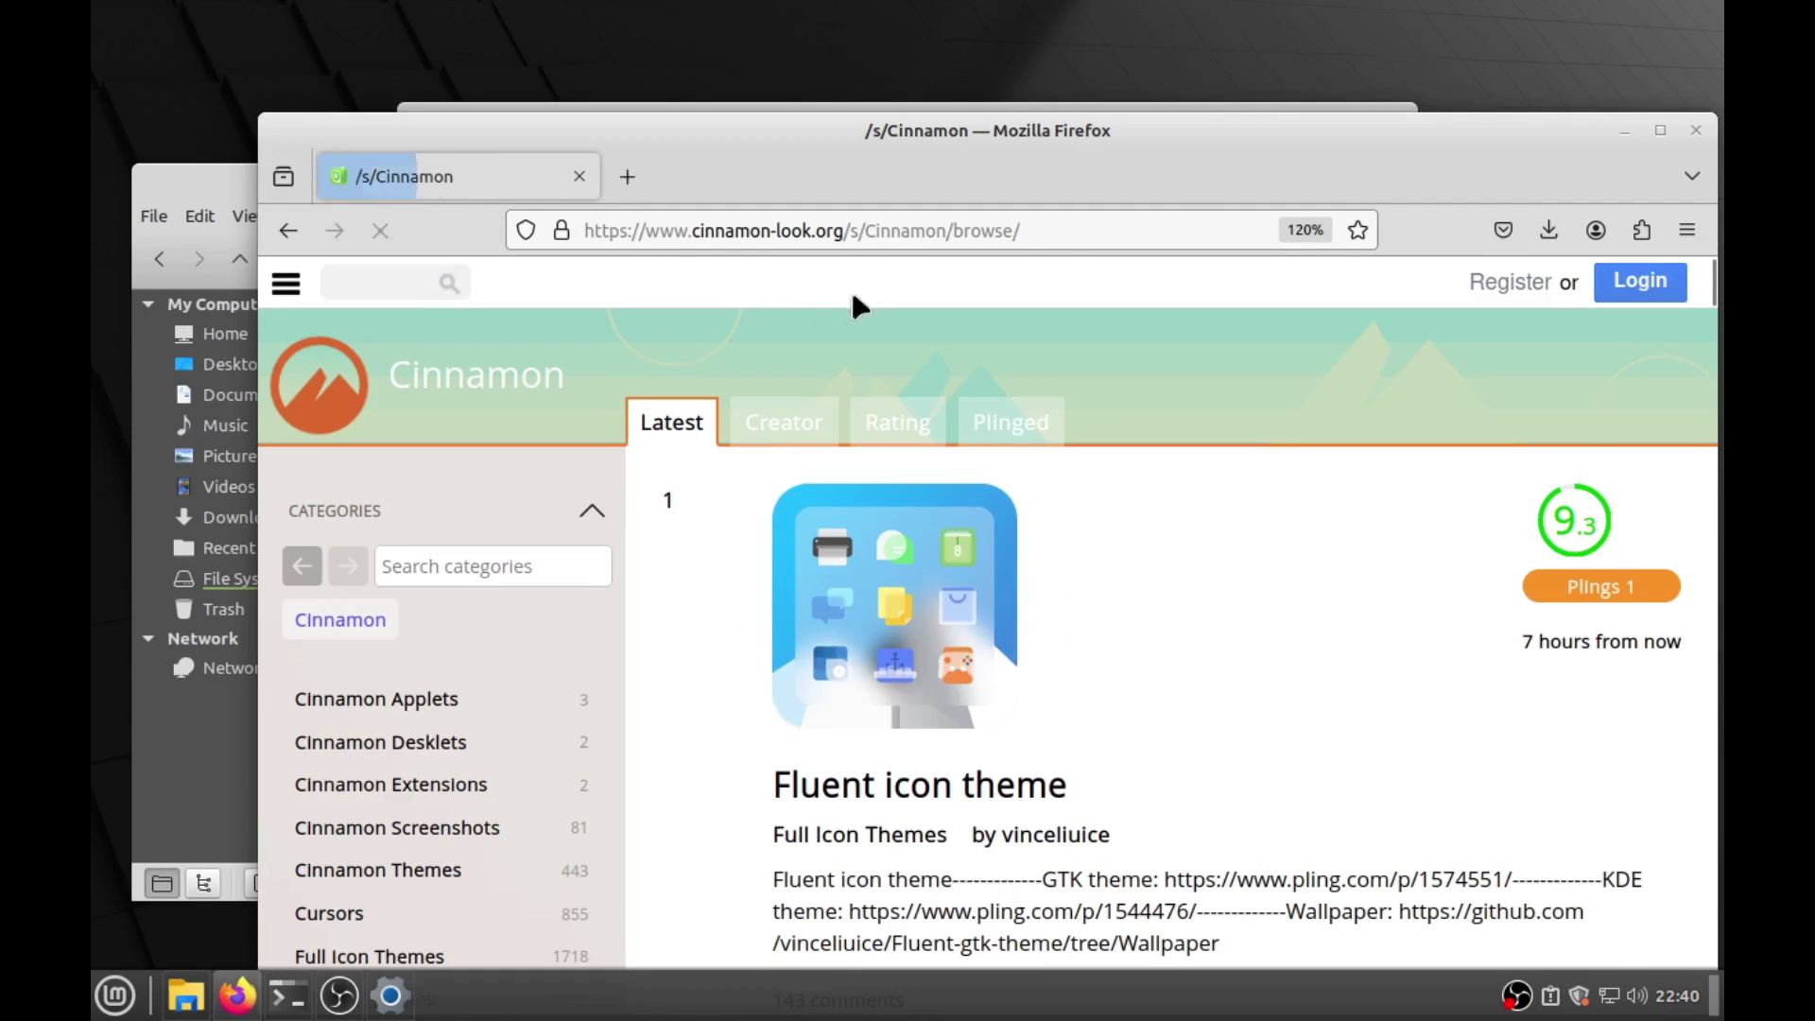
scroll(1247, 383, down, 8)
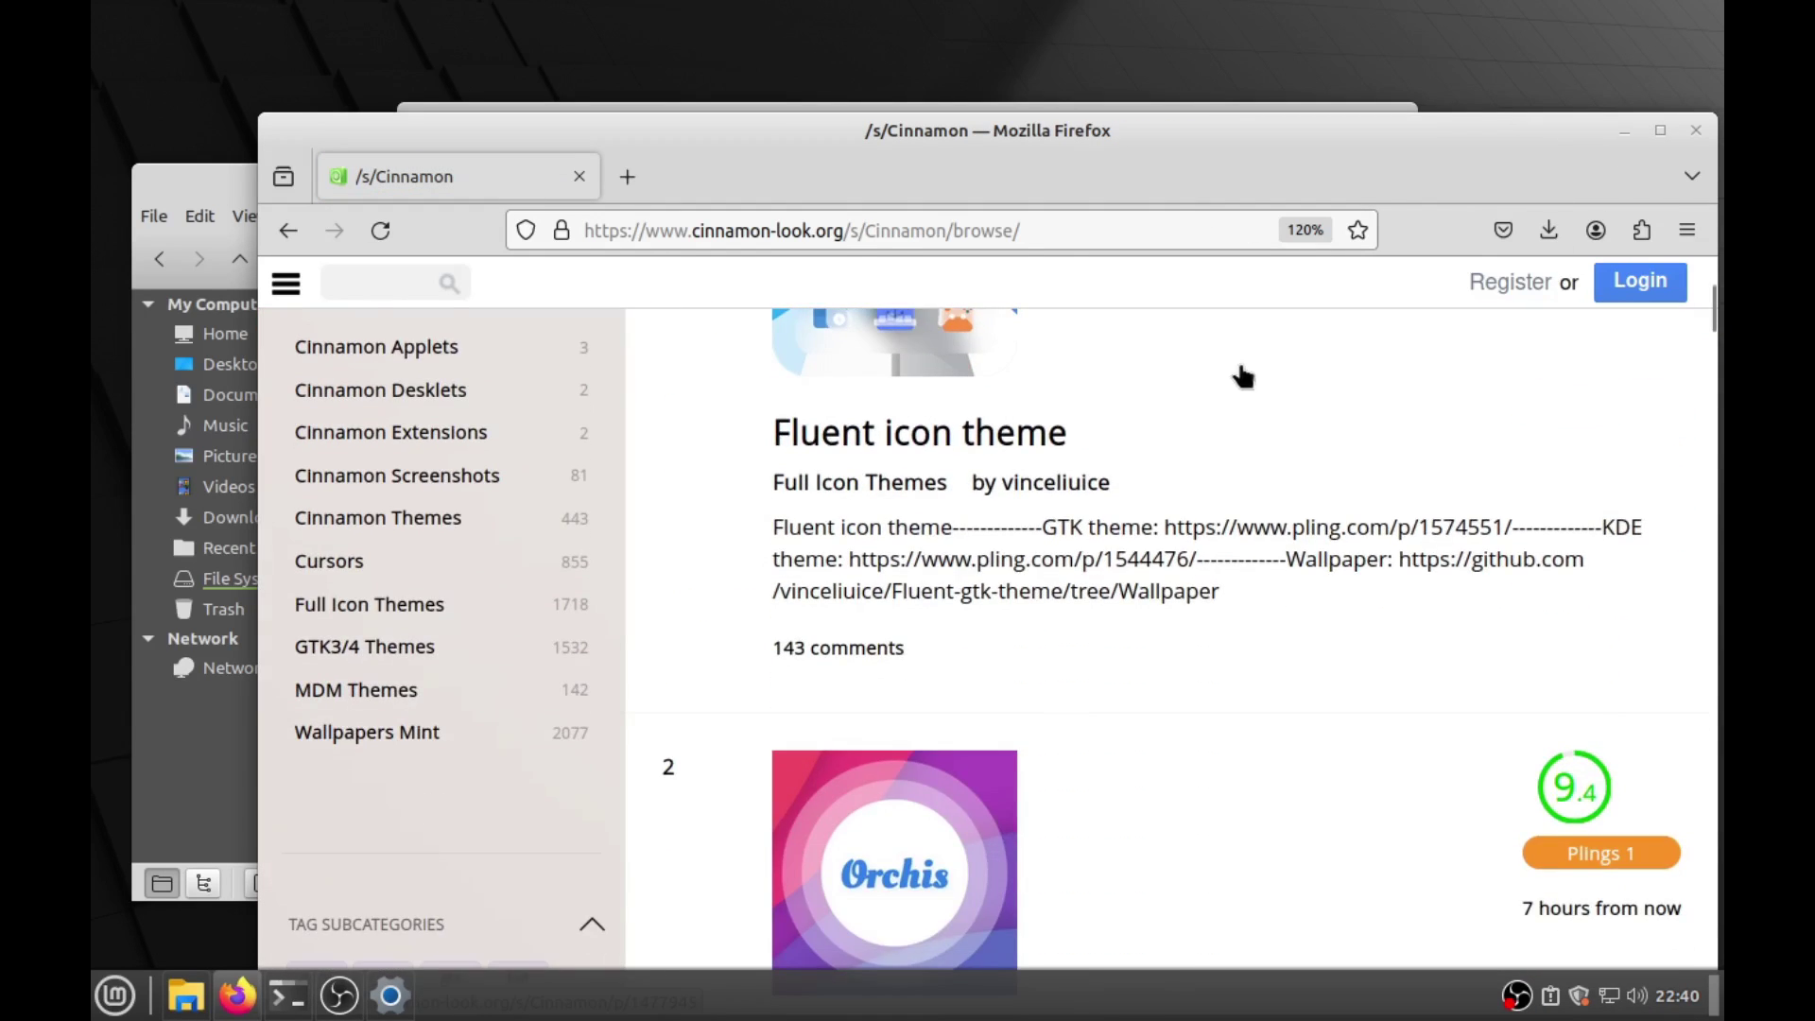
scroll(1222, 408, down, 20)
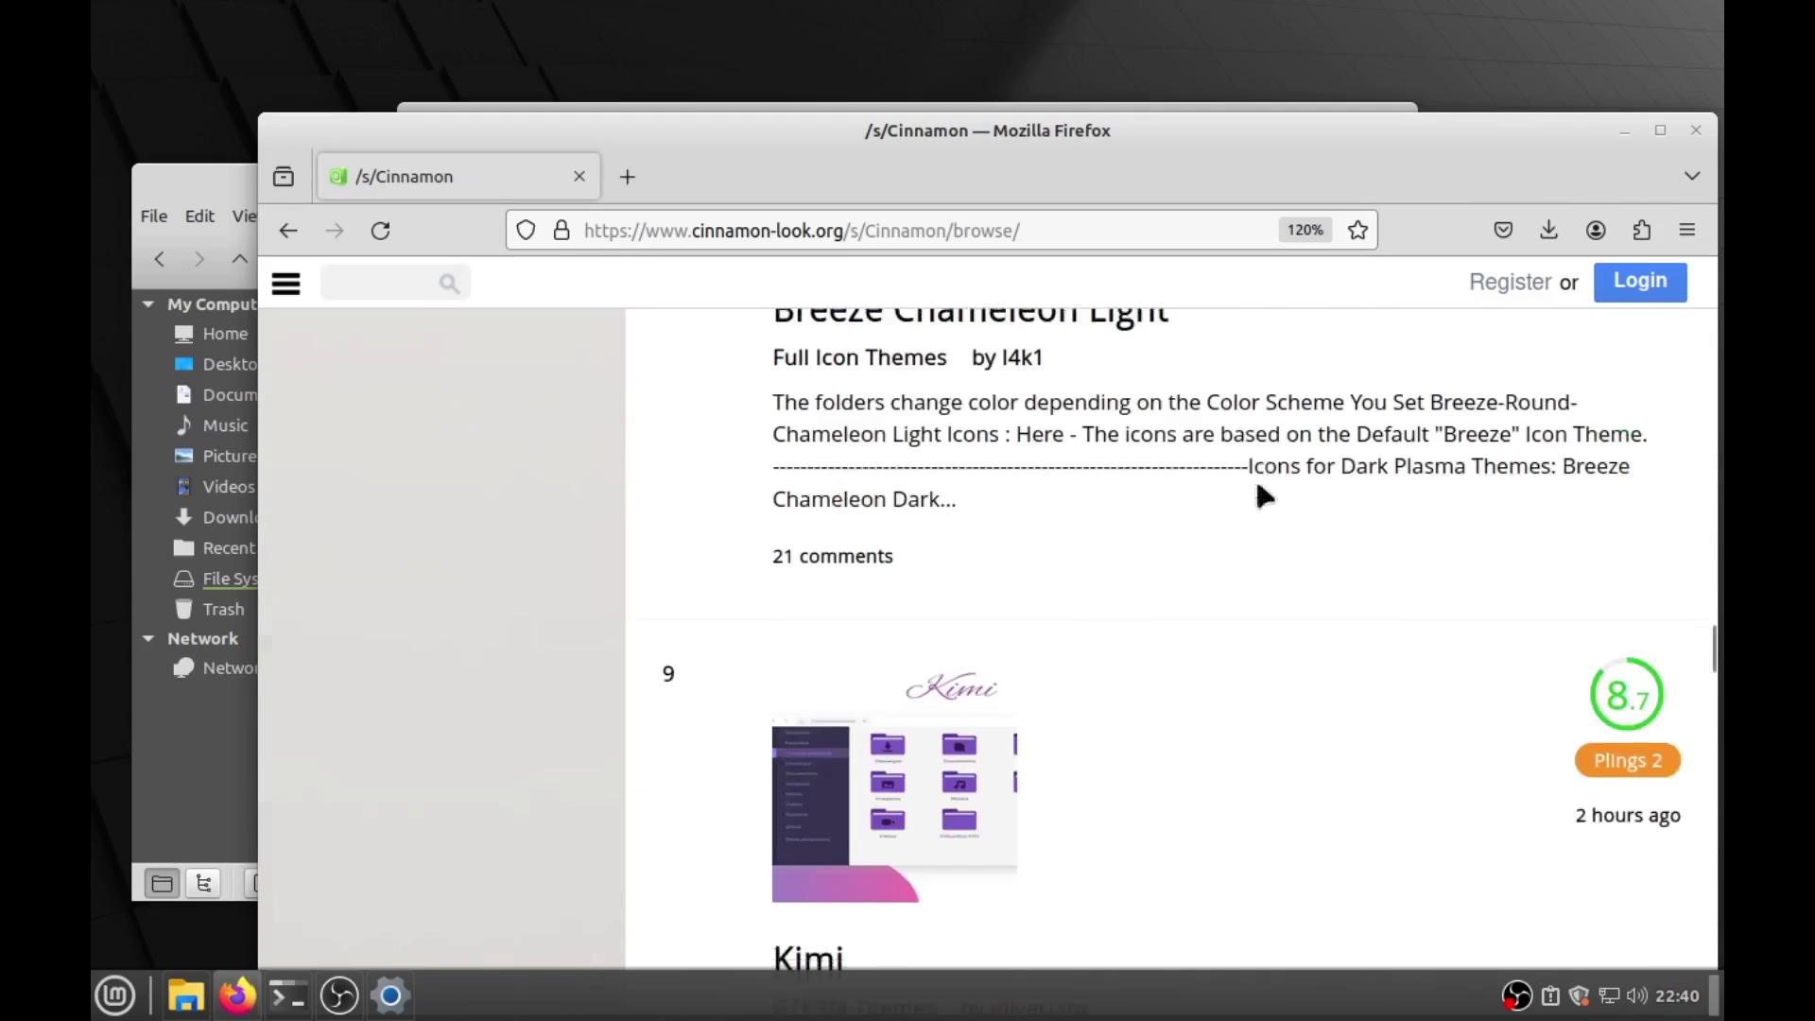
scroll(1172, 586, down, 5)
scroll(1316, 385, up, 15)
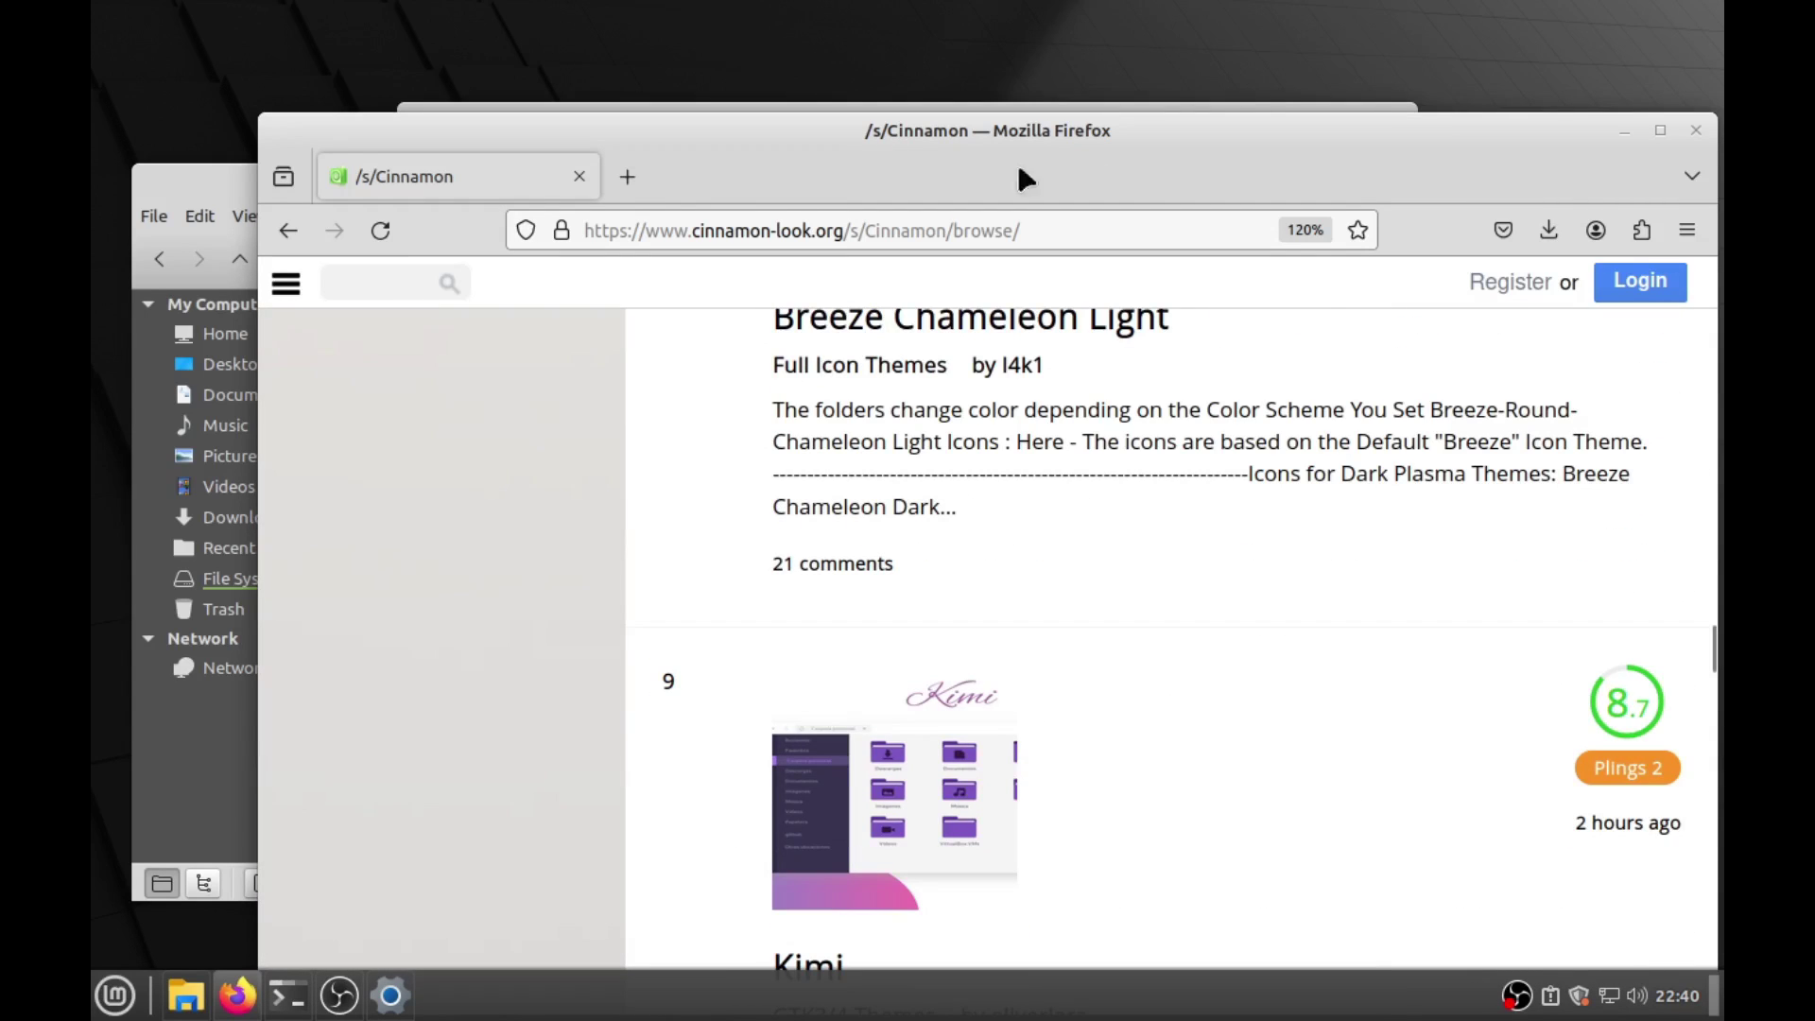
click(626, 177)
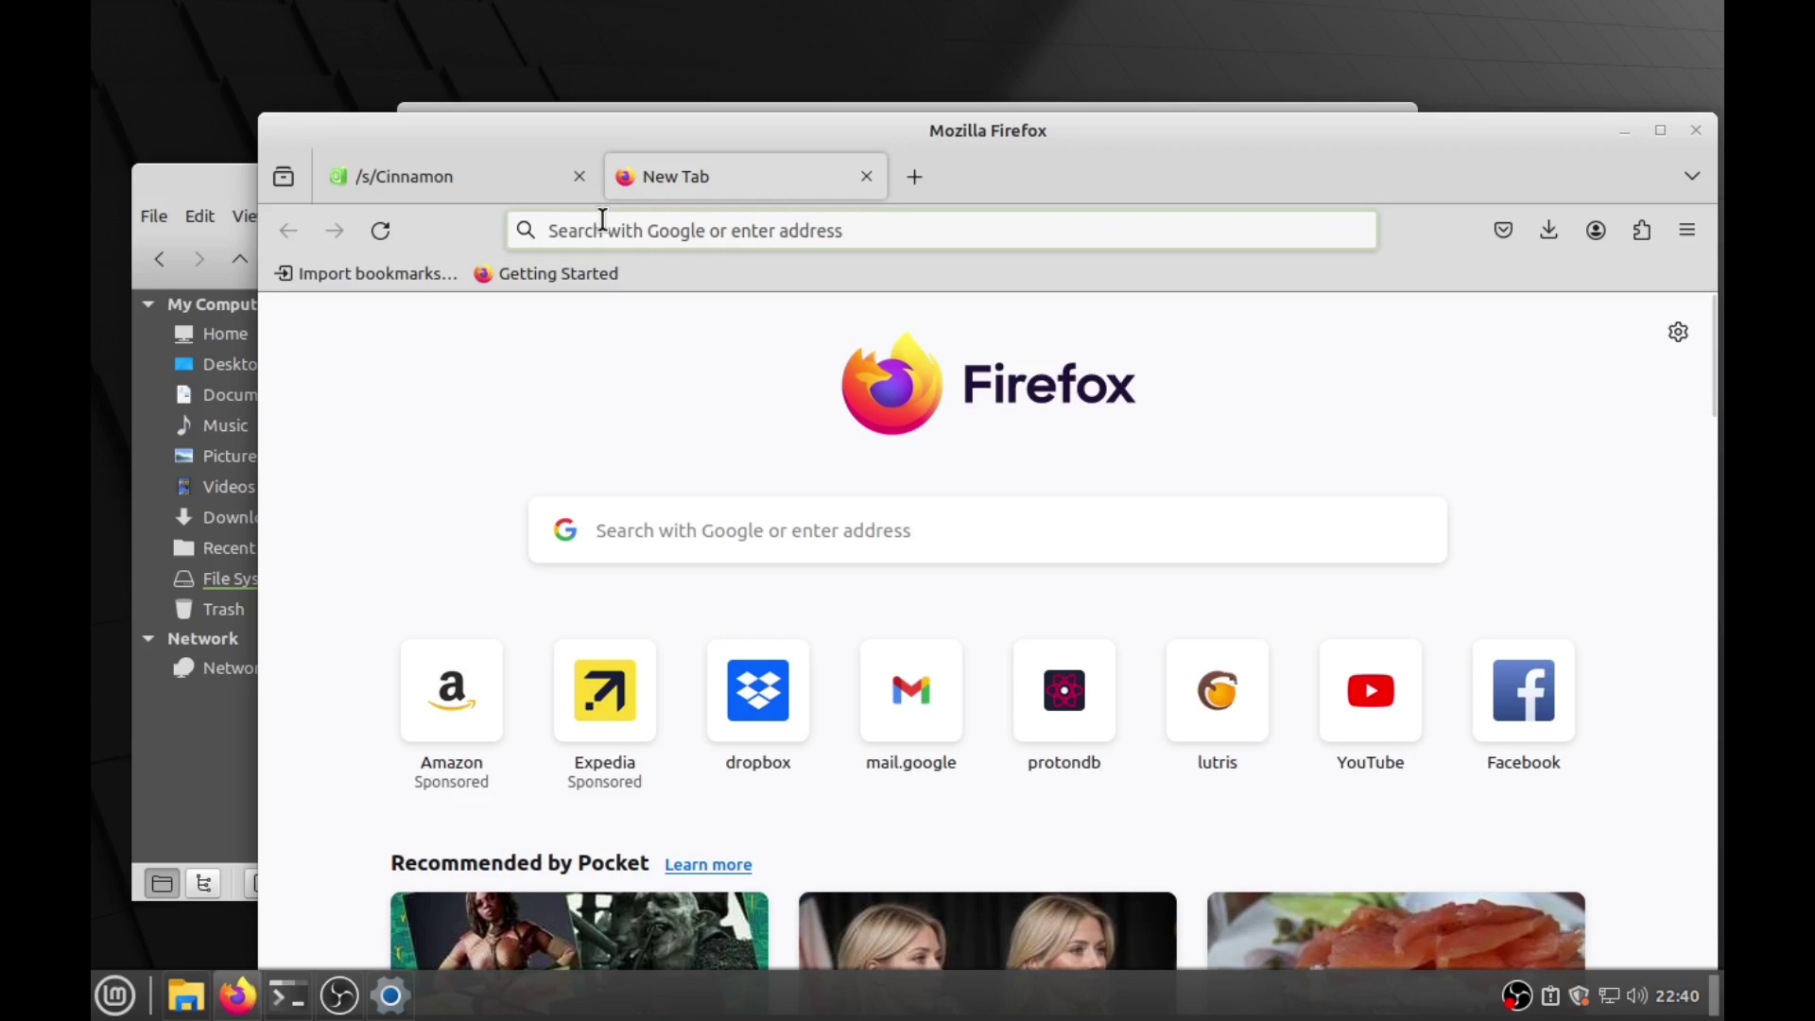
Step: Search 'b00merang project', open the b00merang.weebly.com result, zoom out and maximize Firefox
text(b0)
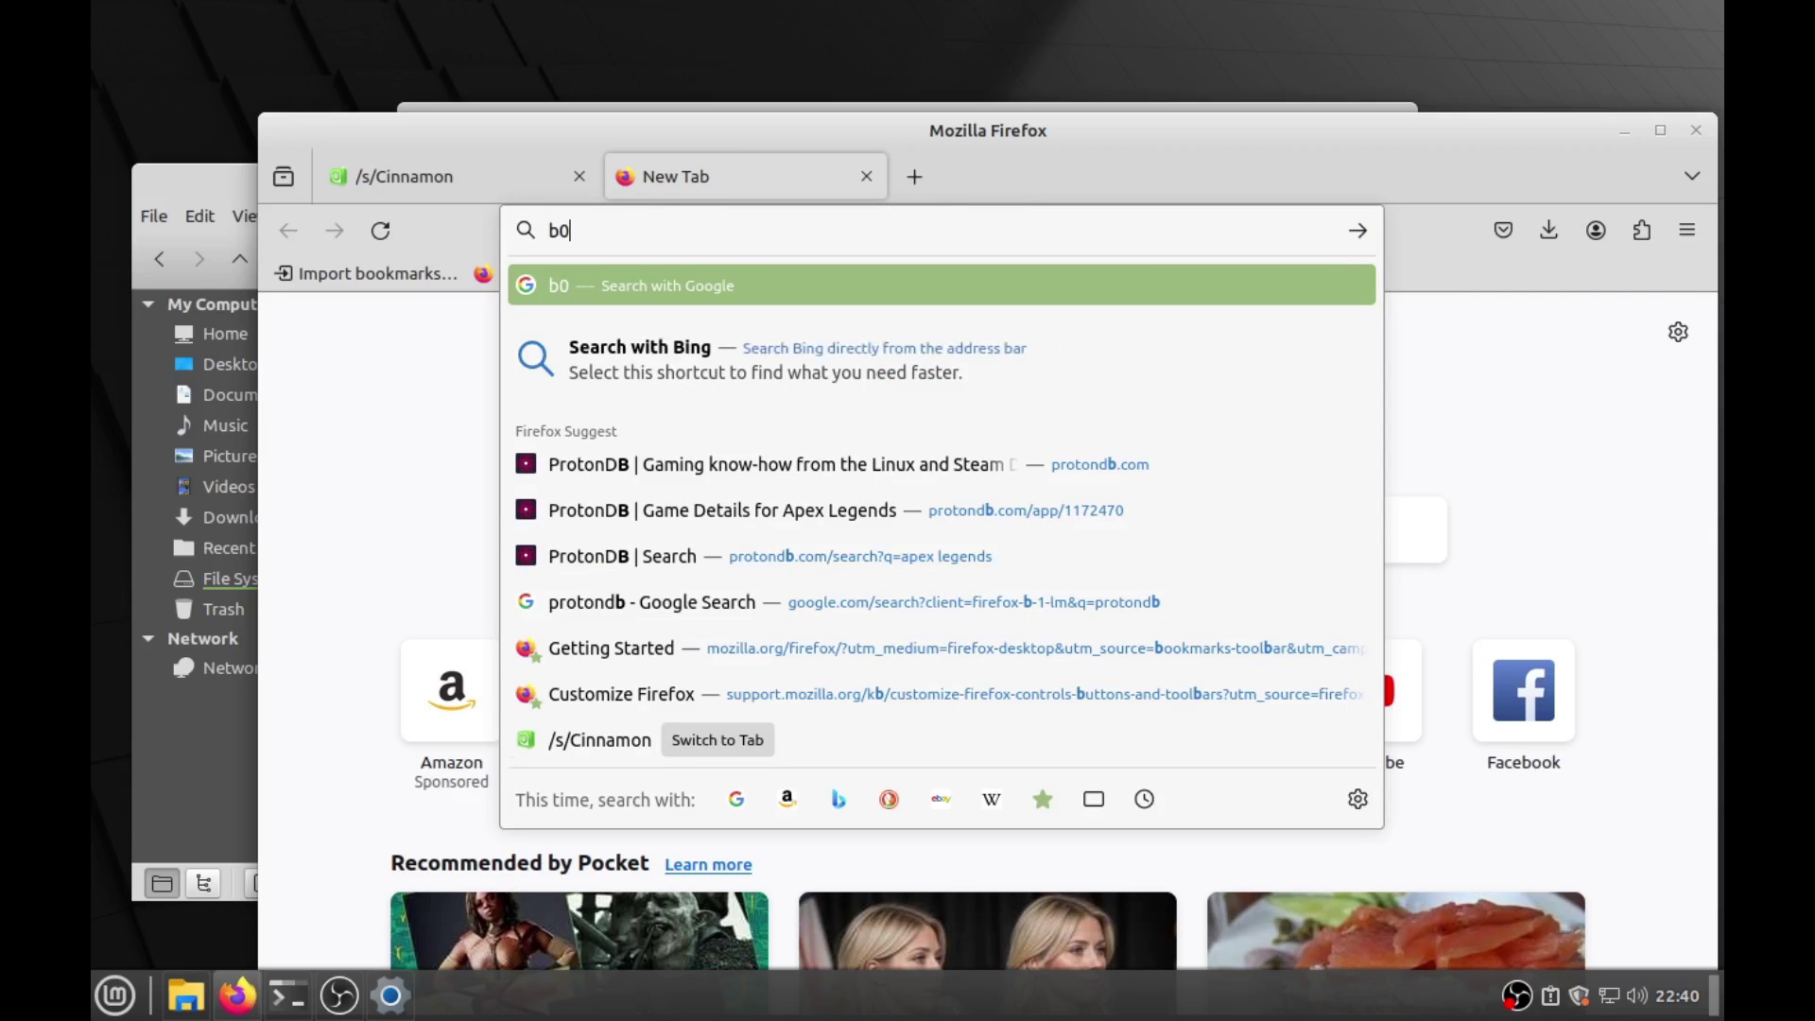
text(0merang project)
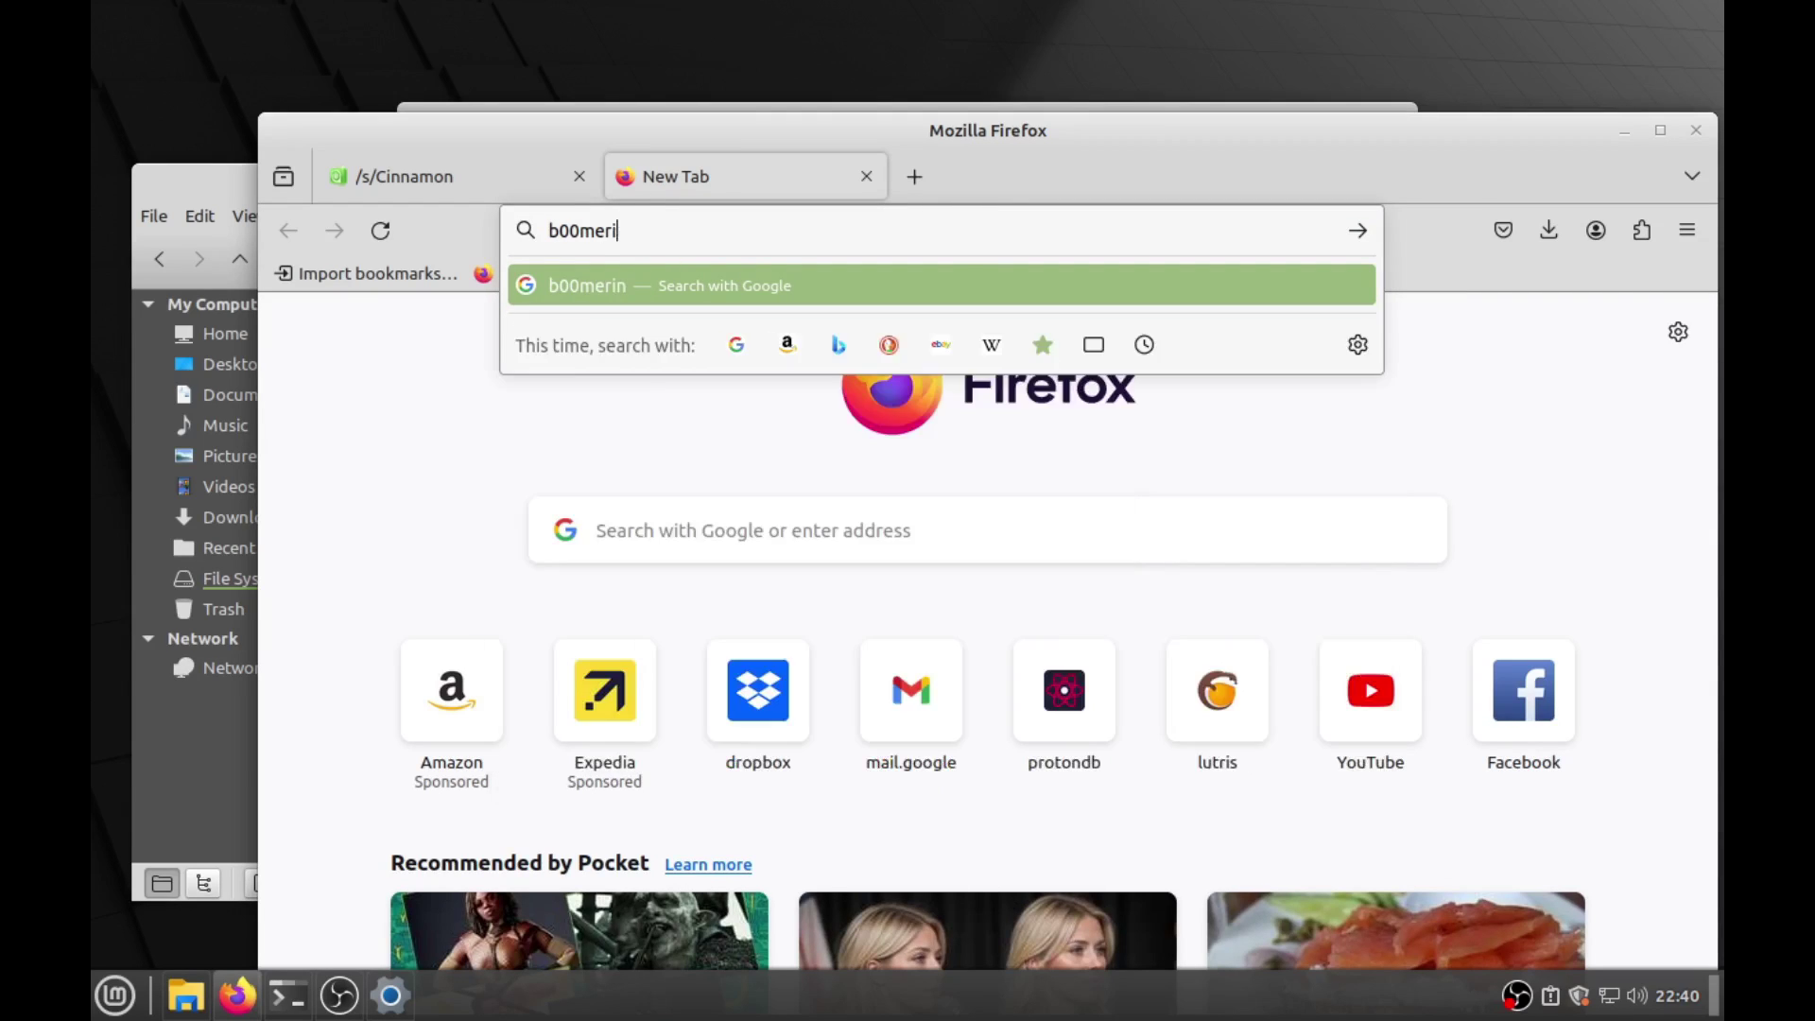
key(Return)
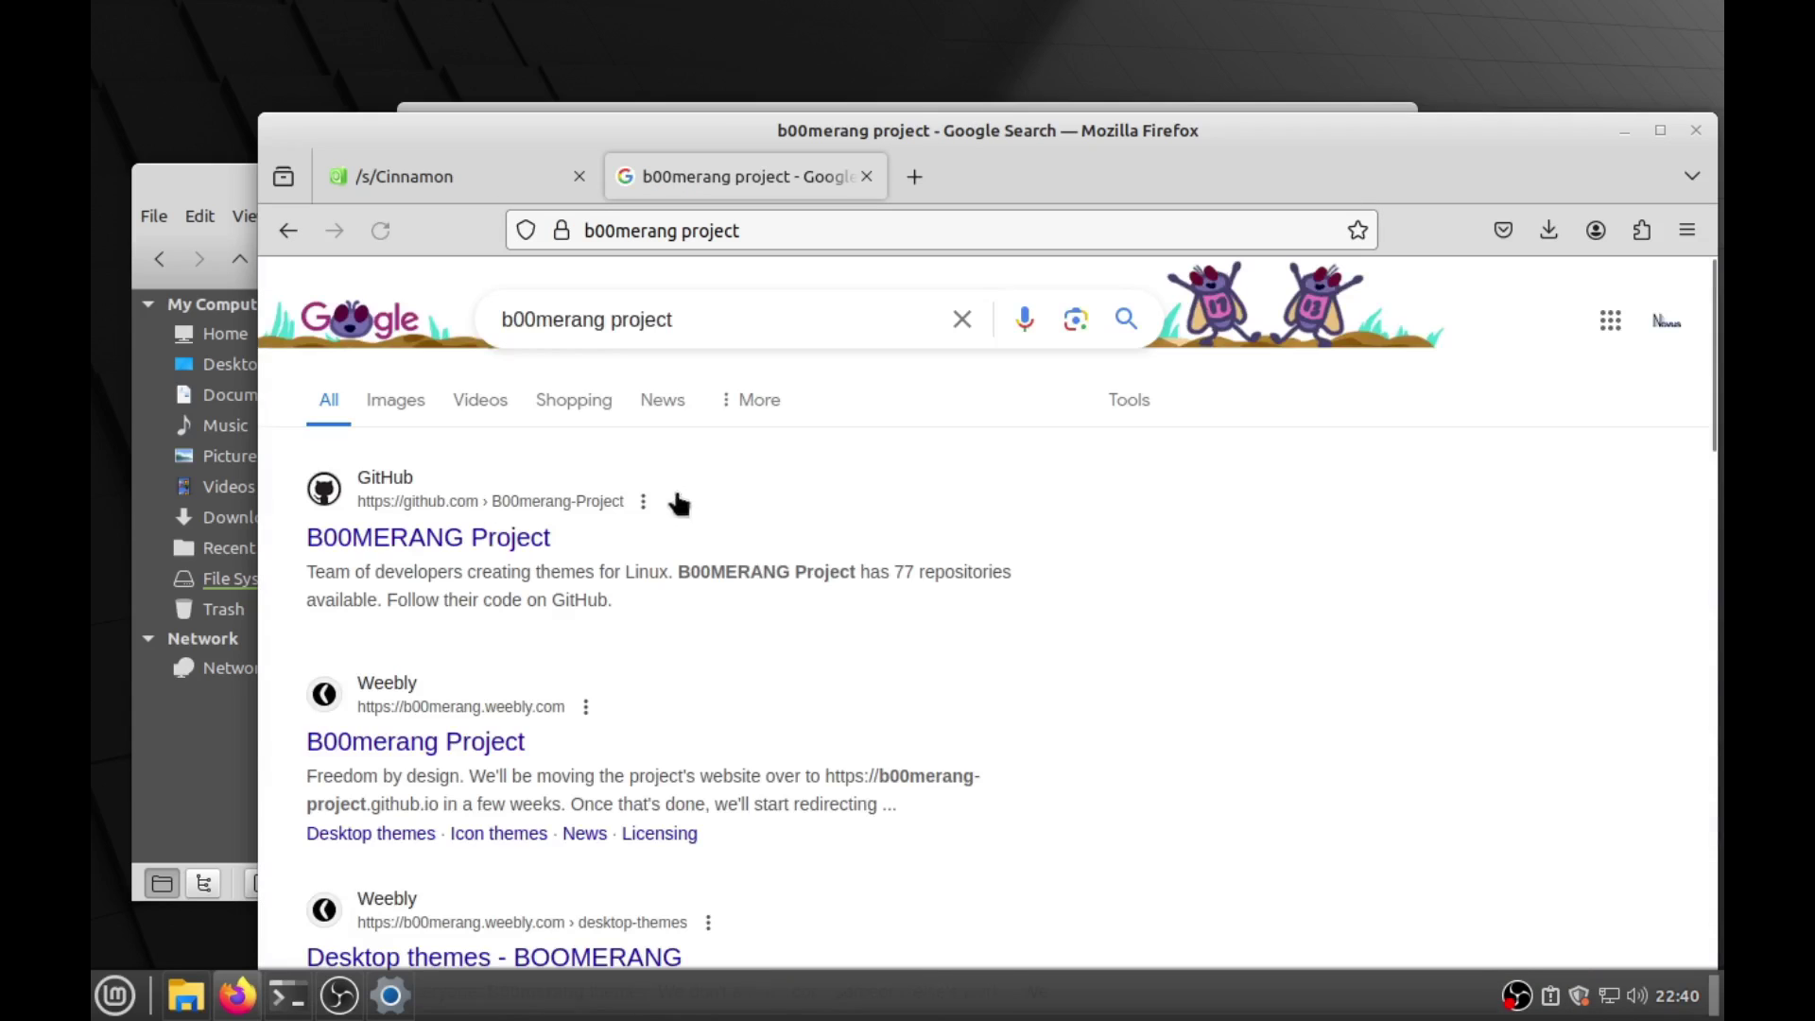
click(427, 732)
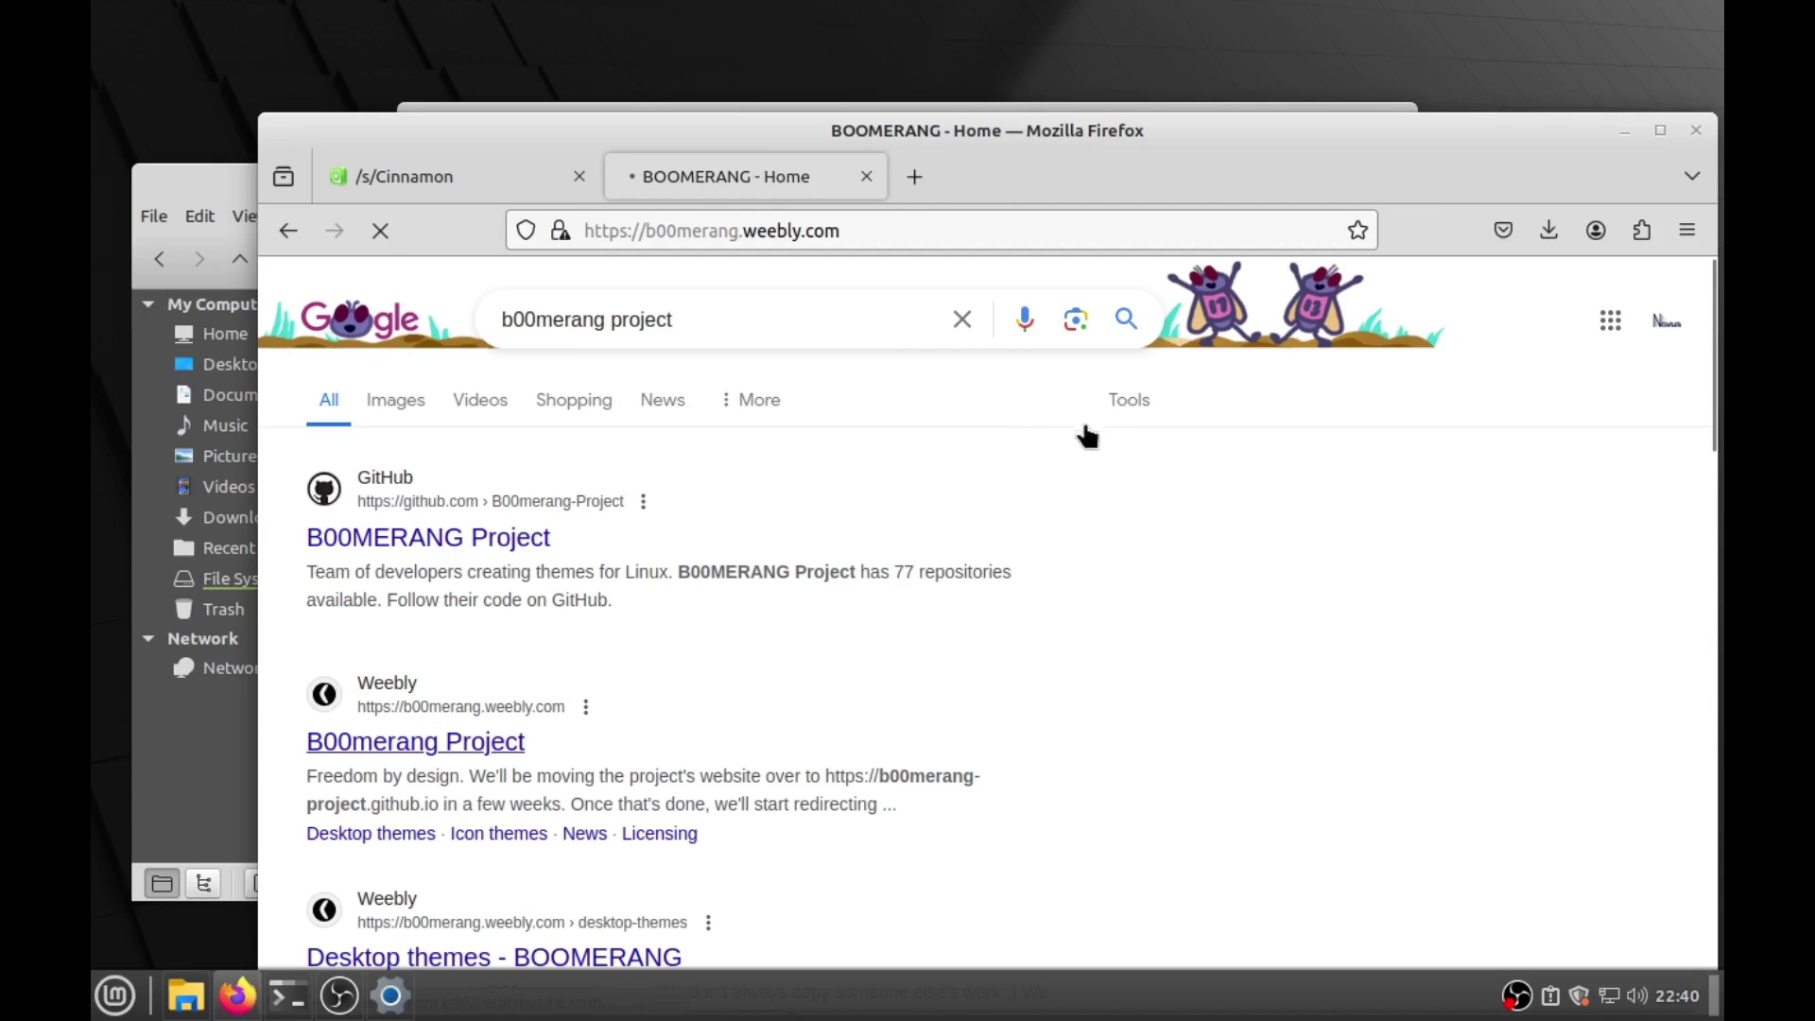
drag(1003, 121, 970, 80)
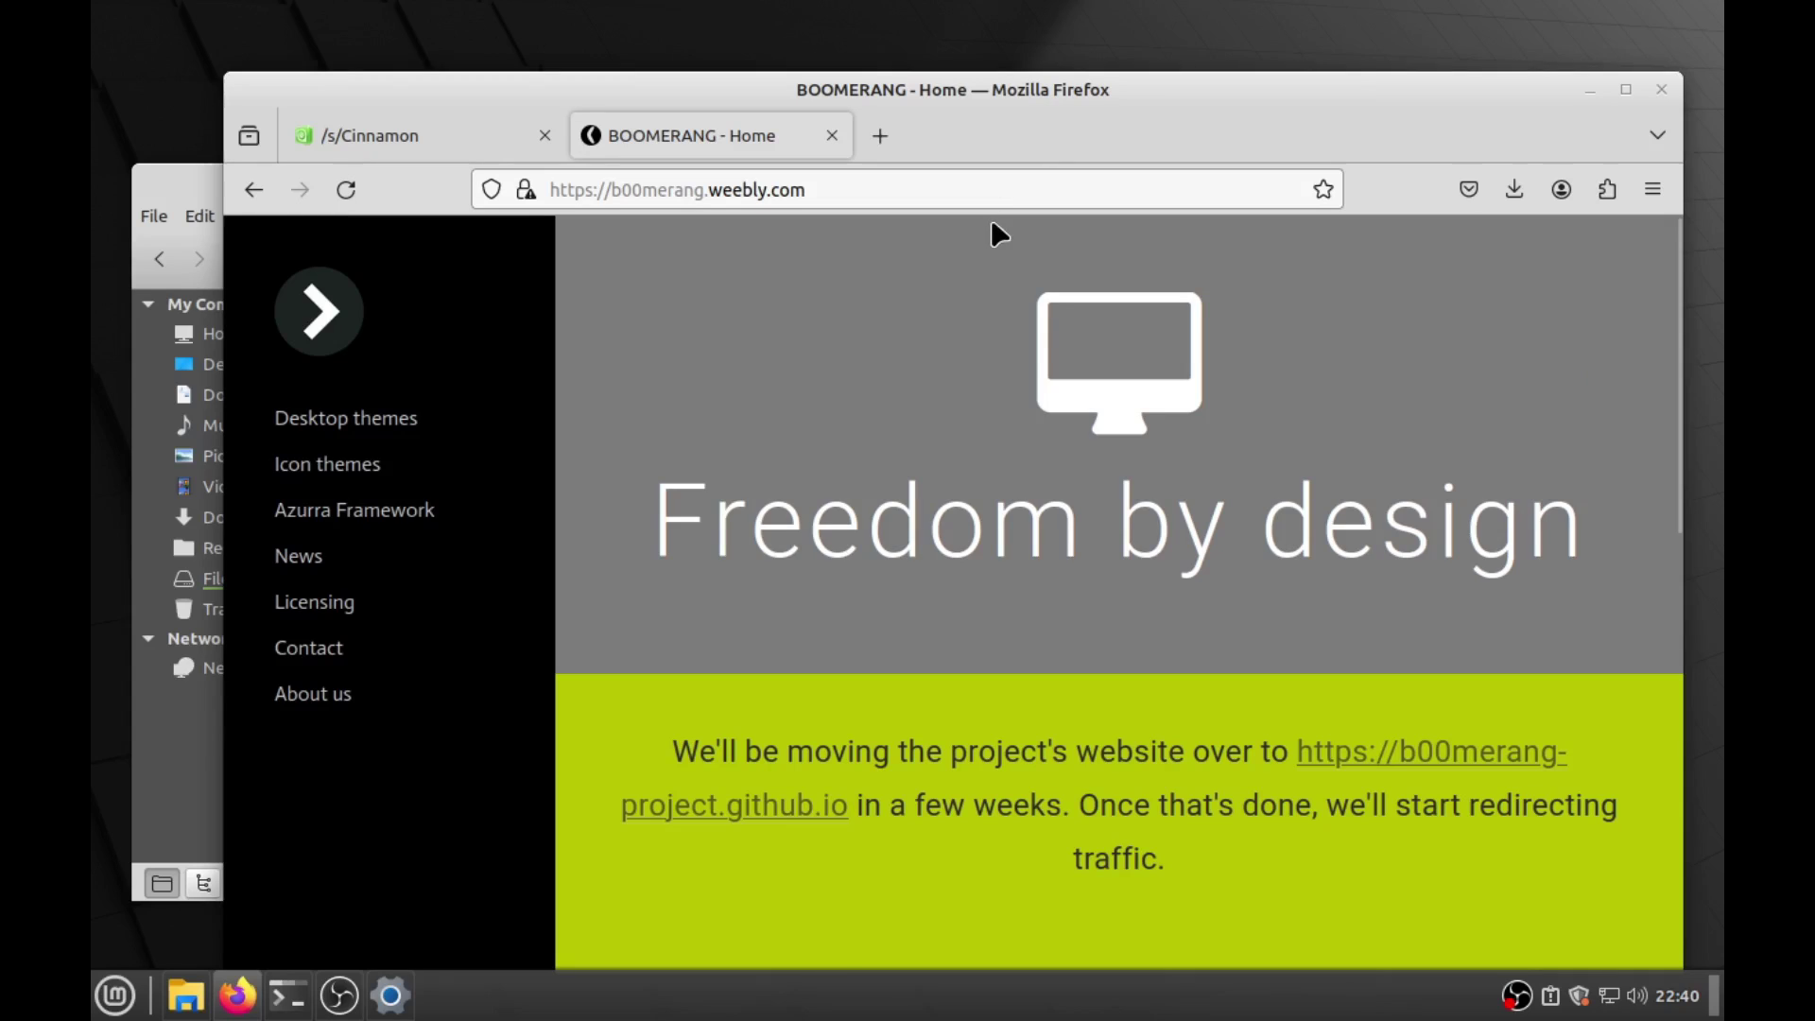
key(ctrl+minus)
key(ctrl+minus)
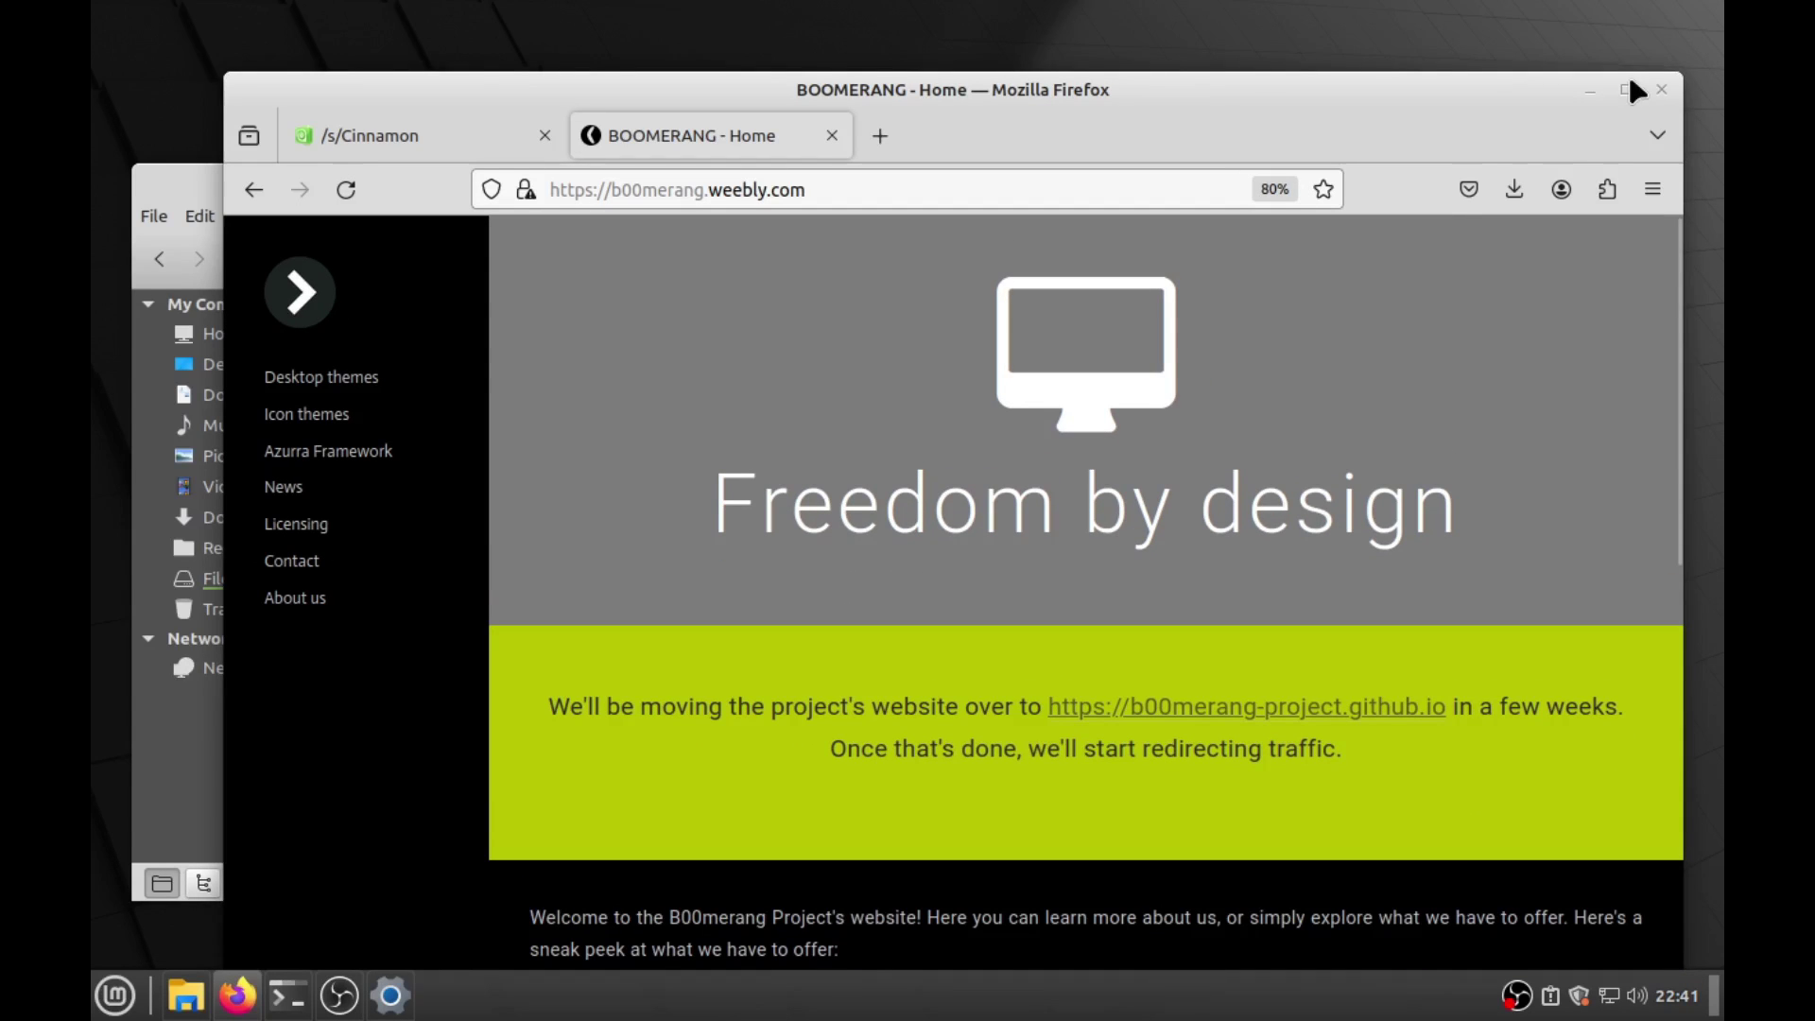
click(1625, 88)
Step: Go to the B00merang Desktop themes page and expand the Windows Themes section
click(179, 318)
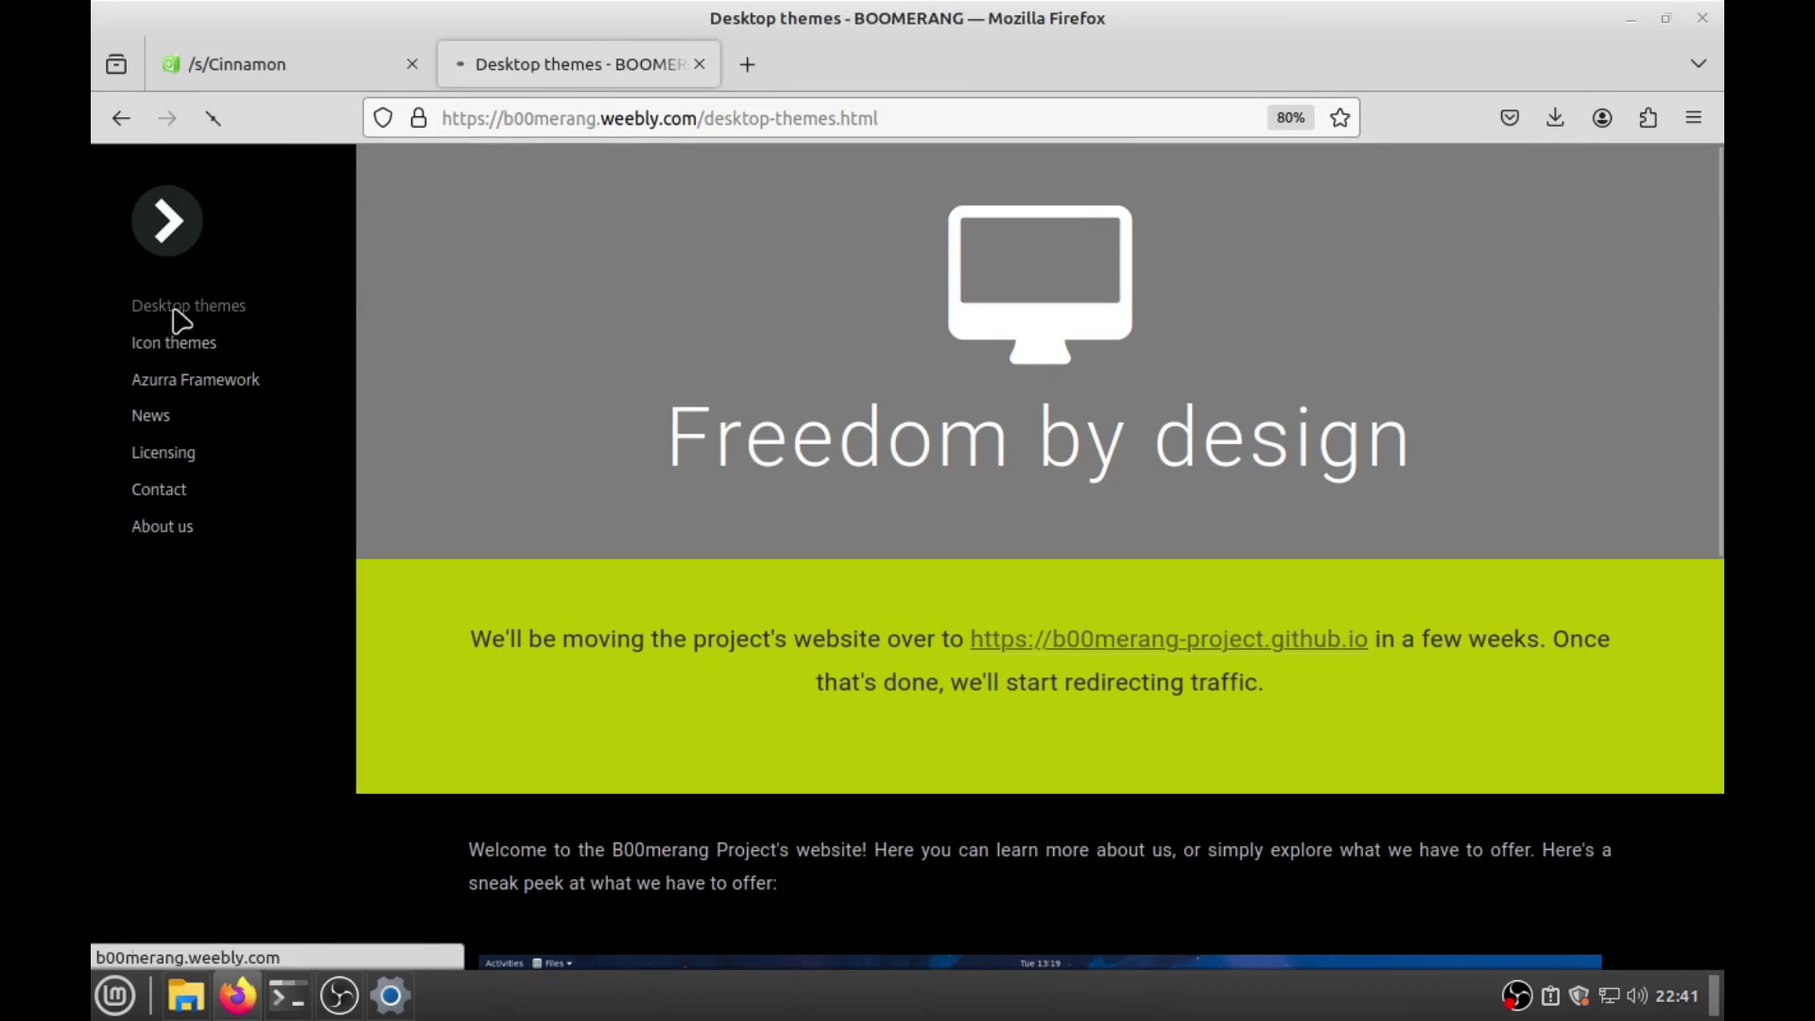
scroll(813, 522, down, 2)
click(603, 573)
scroll(832, 547, down, 3)
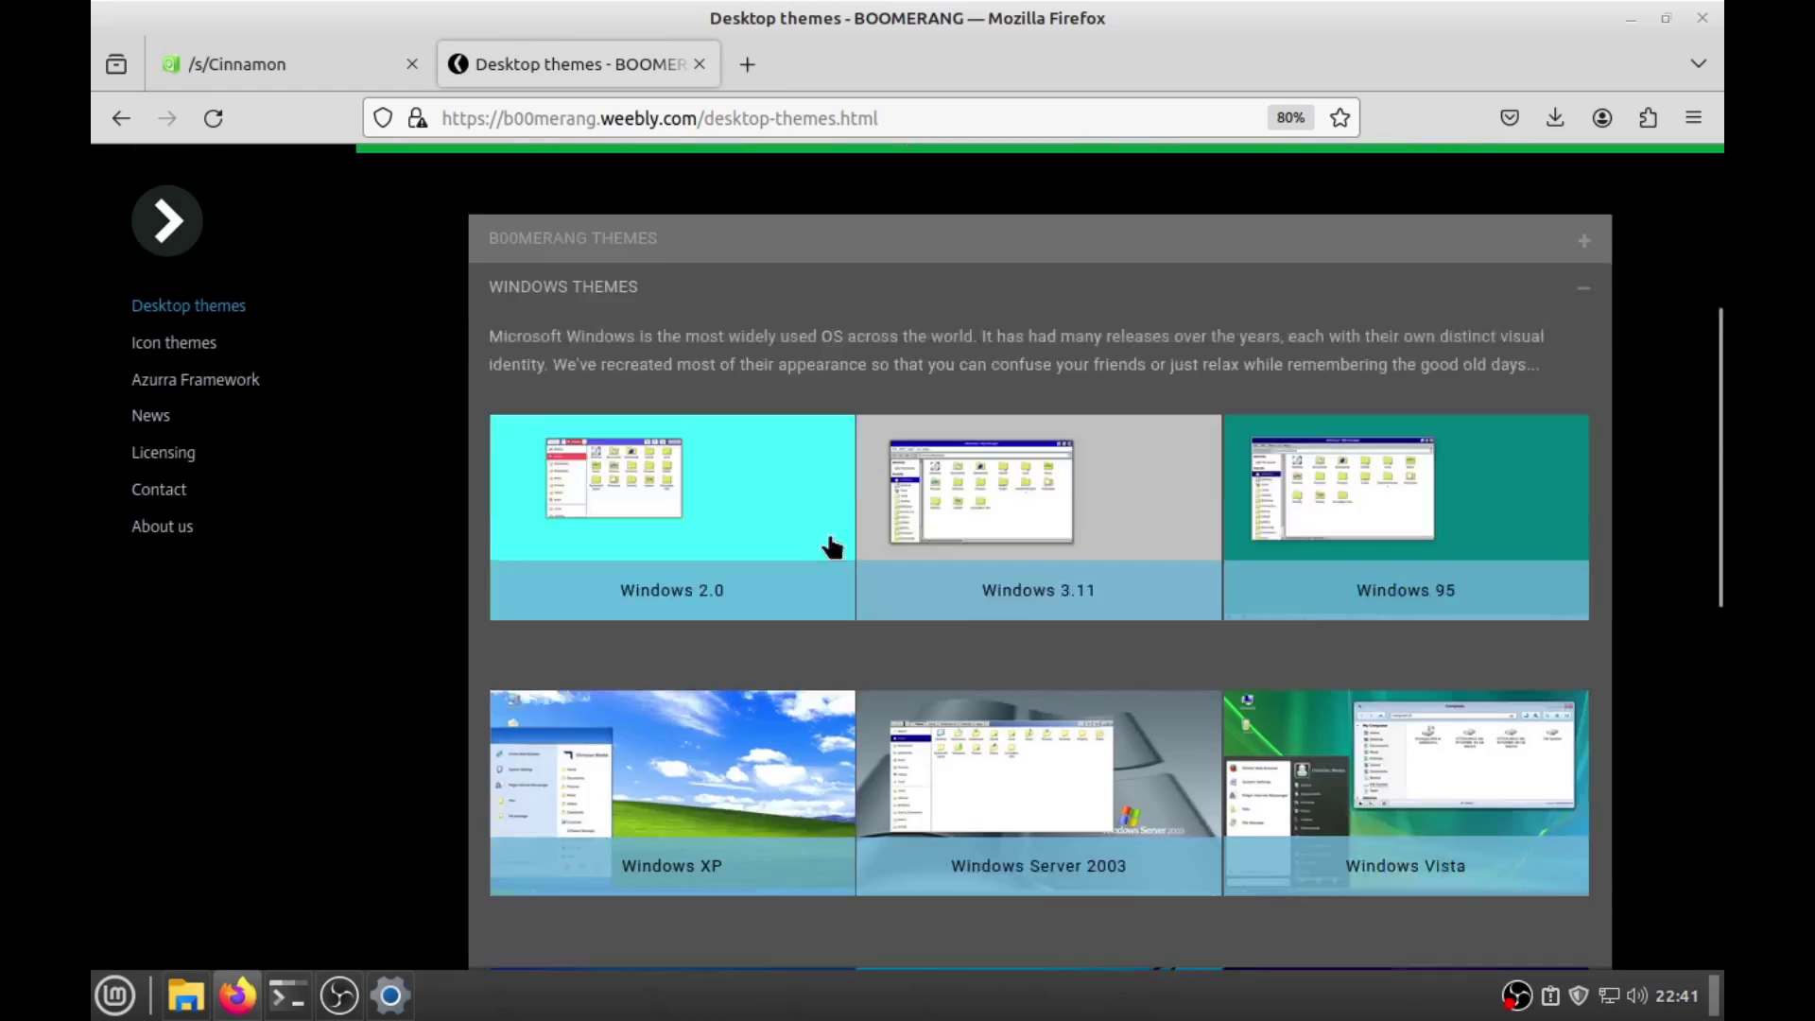
scroll(831, 547, down, 3)
scroll(999, 486, down, 3)
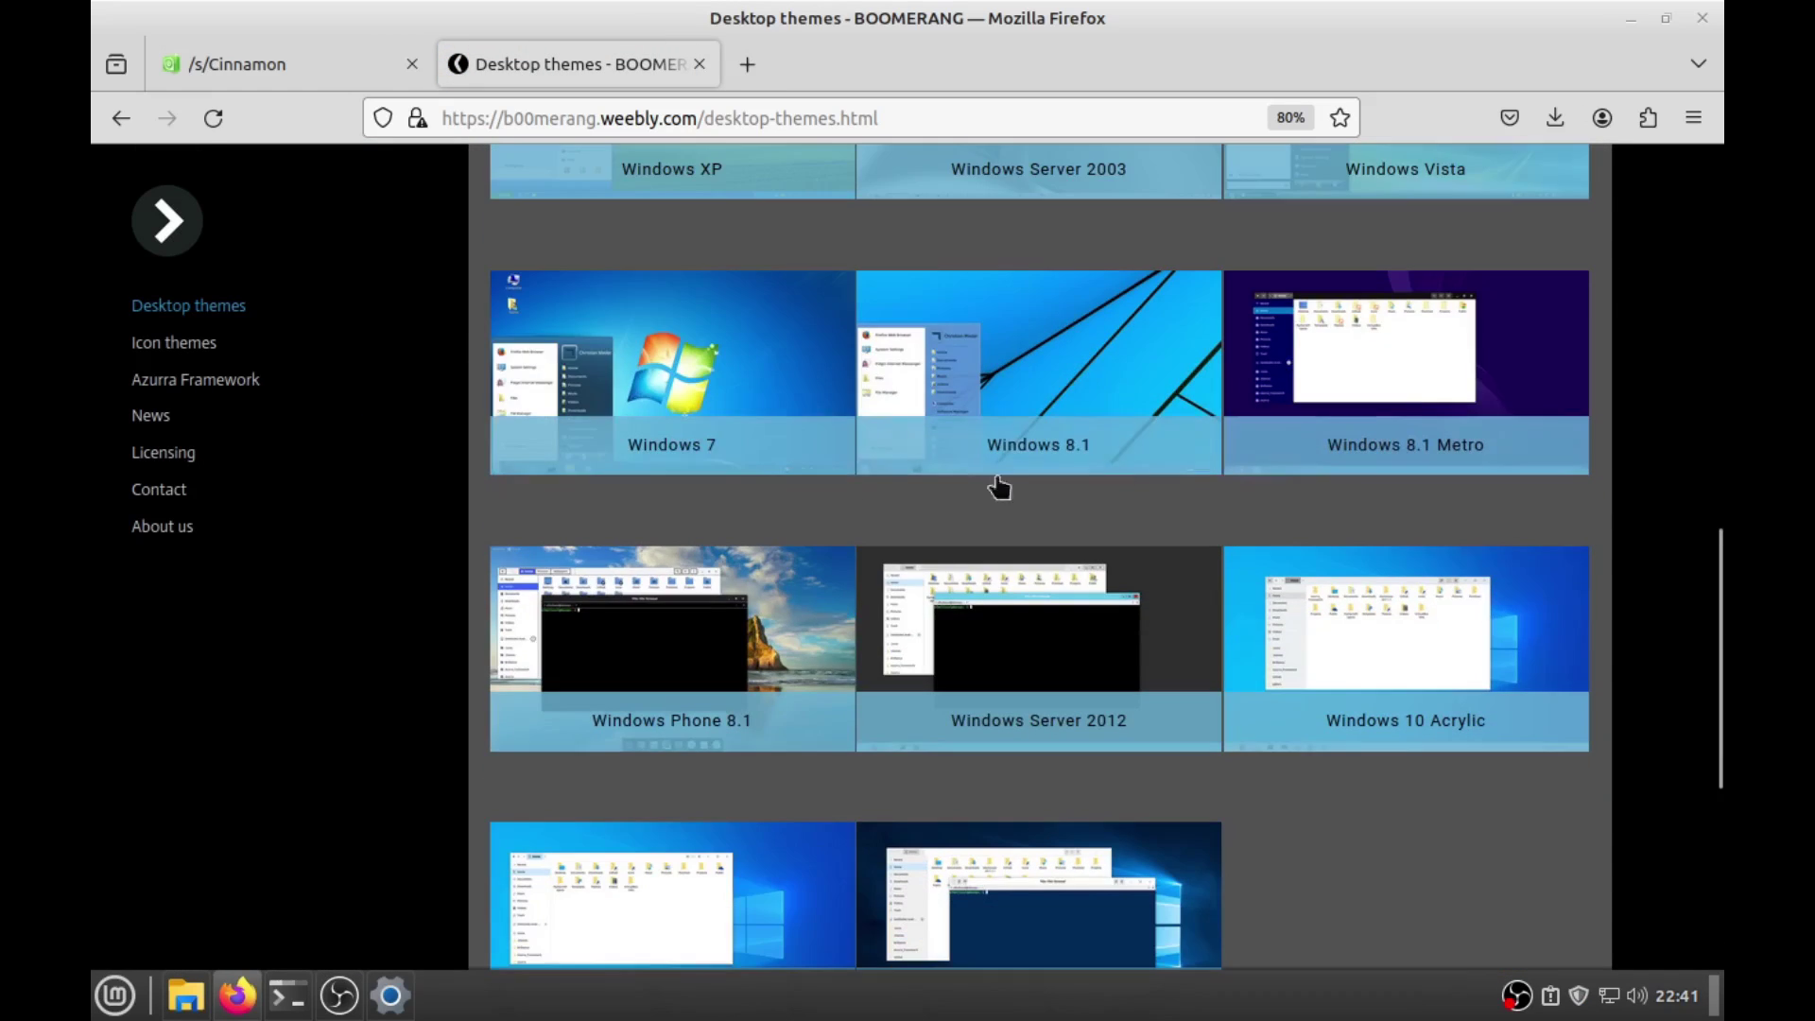
scroll(757, 559, down, 1)
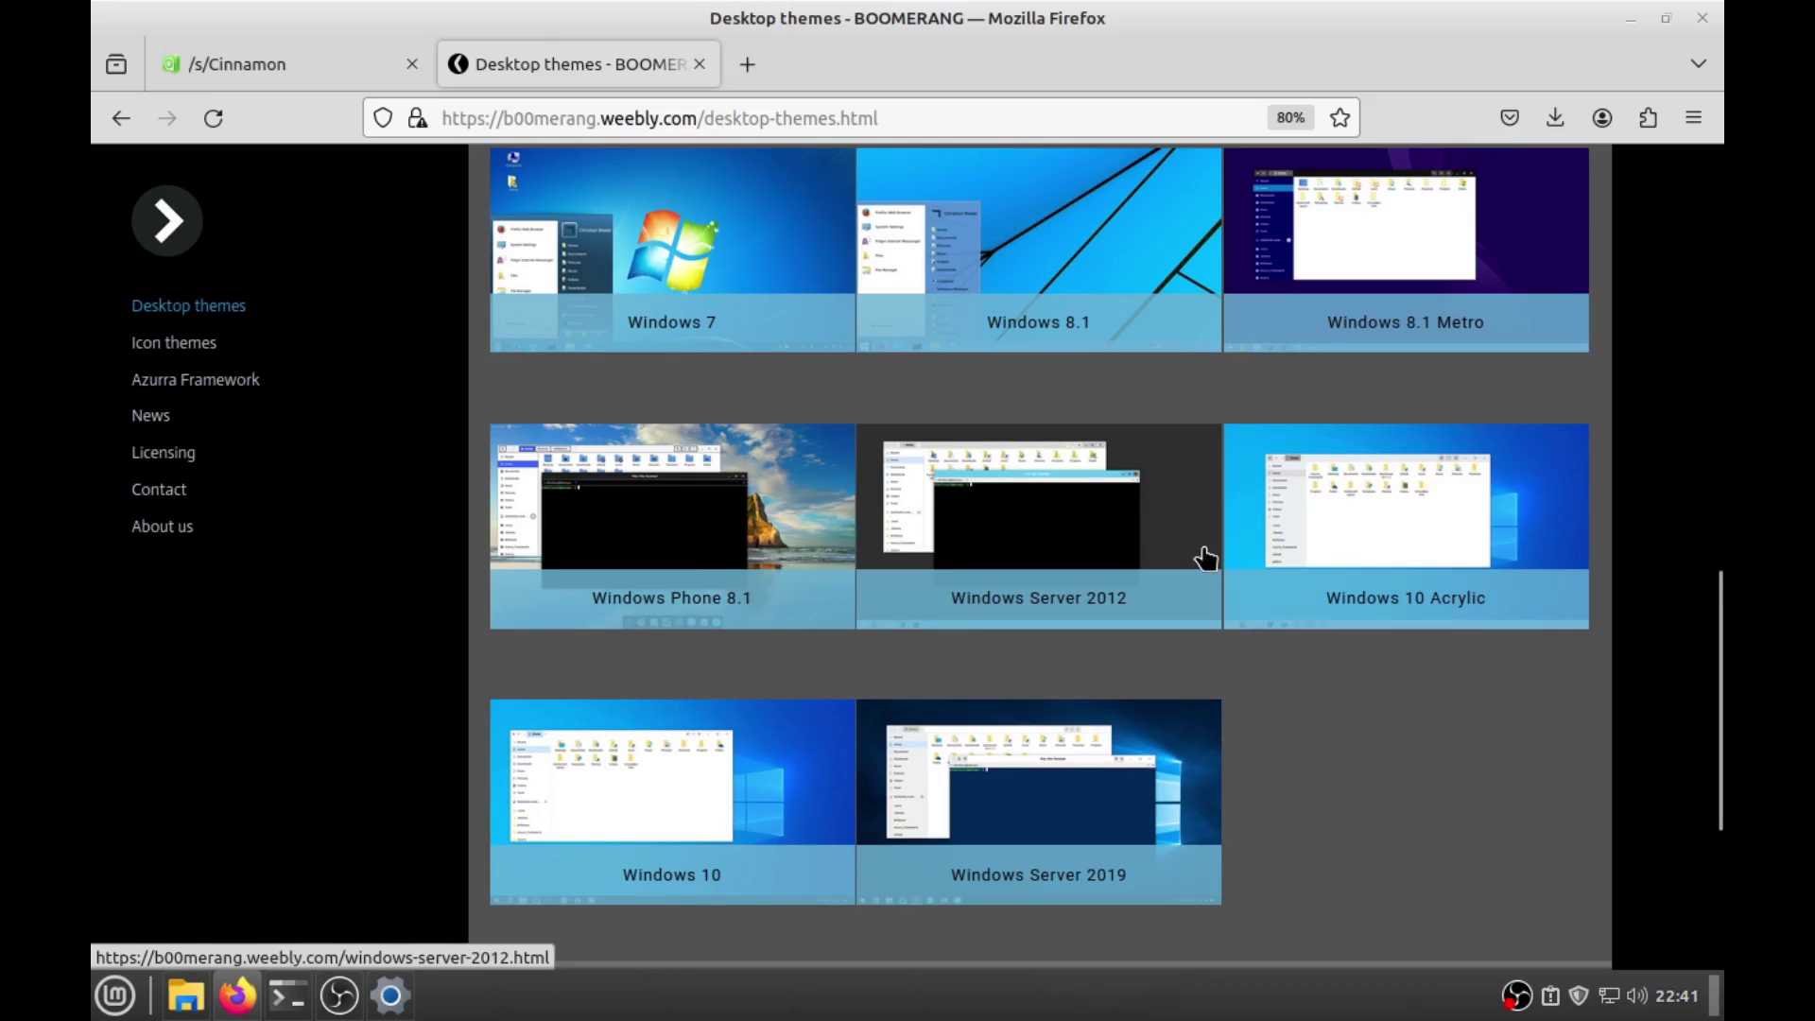
scroll(1338, 486, up, 1)
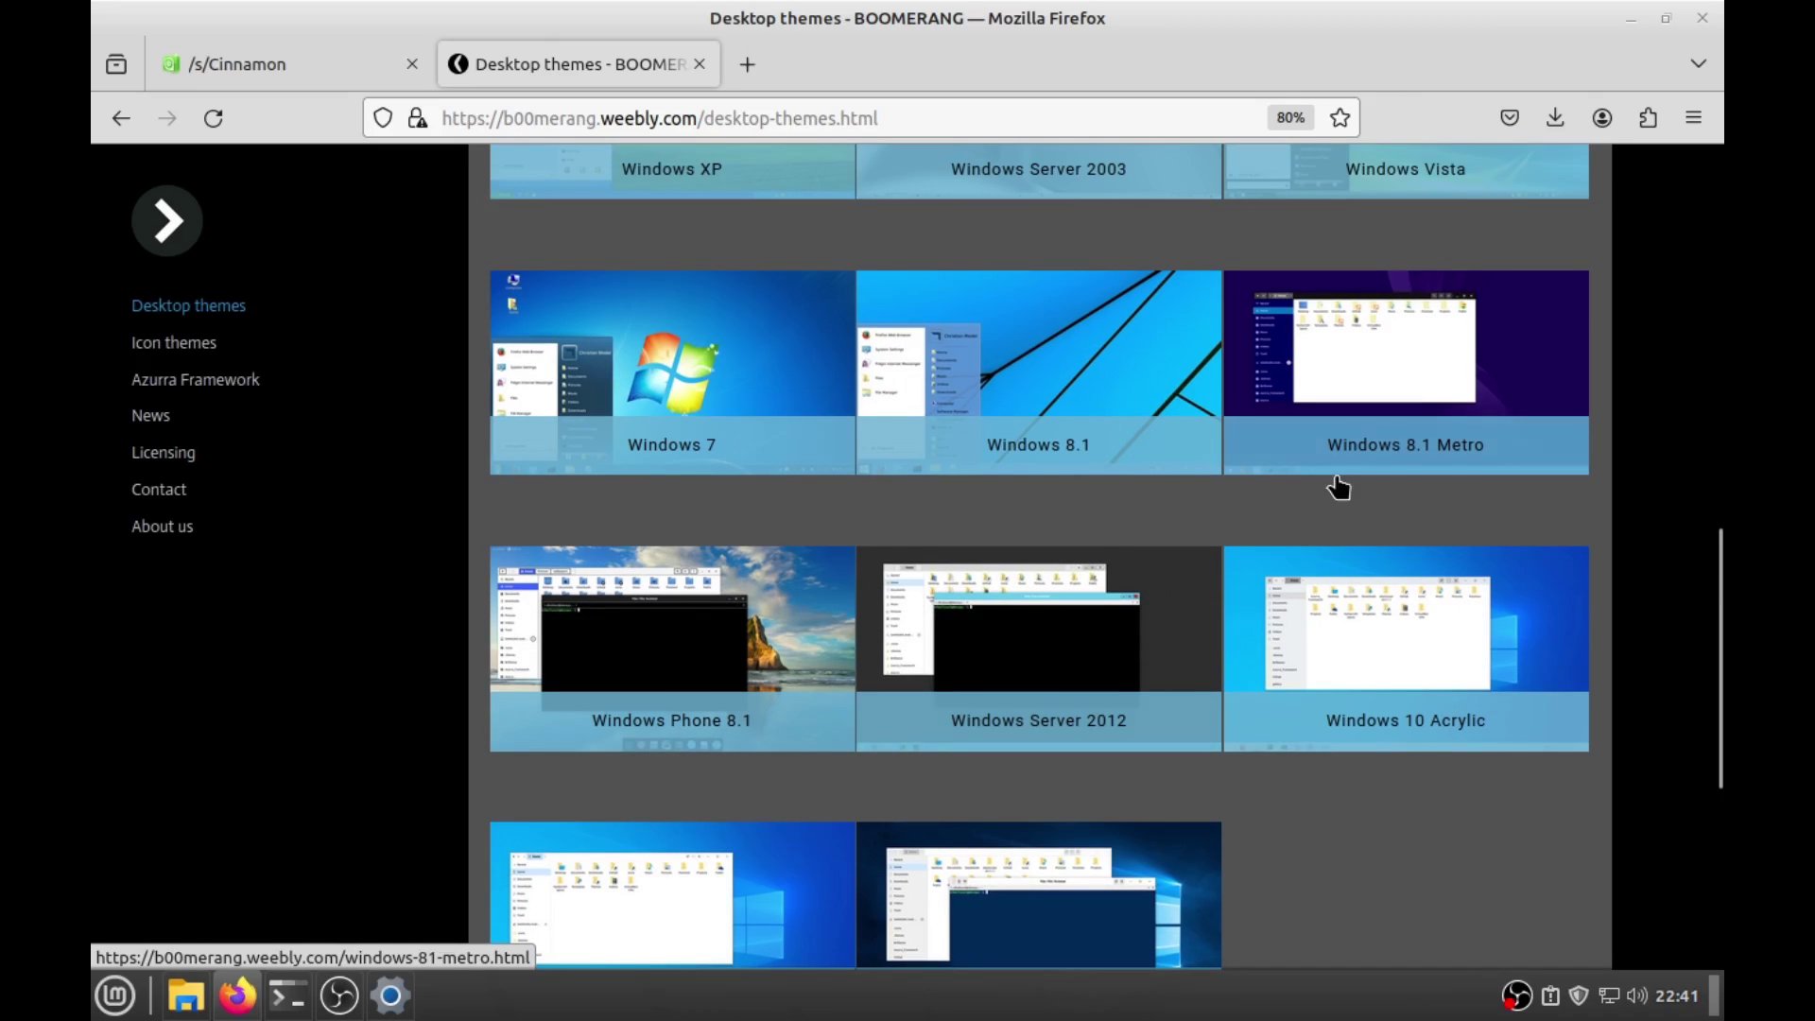
scroll(1182, 572, down, 1)
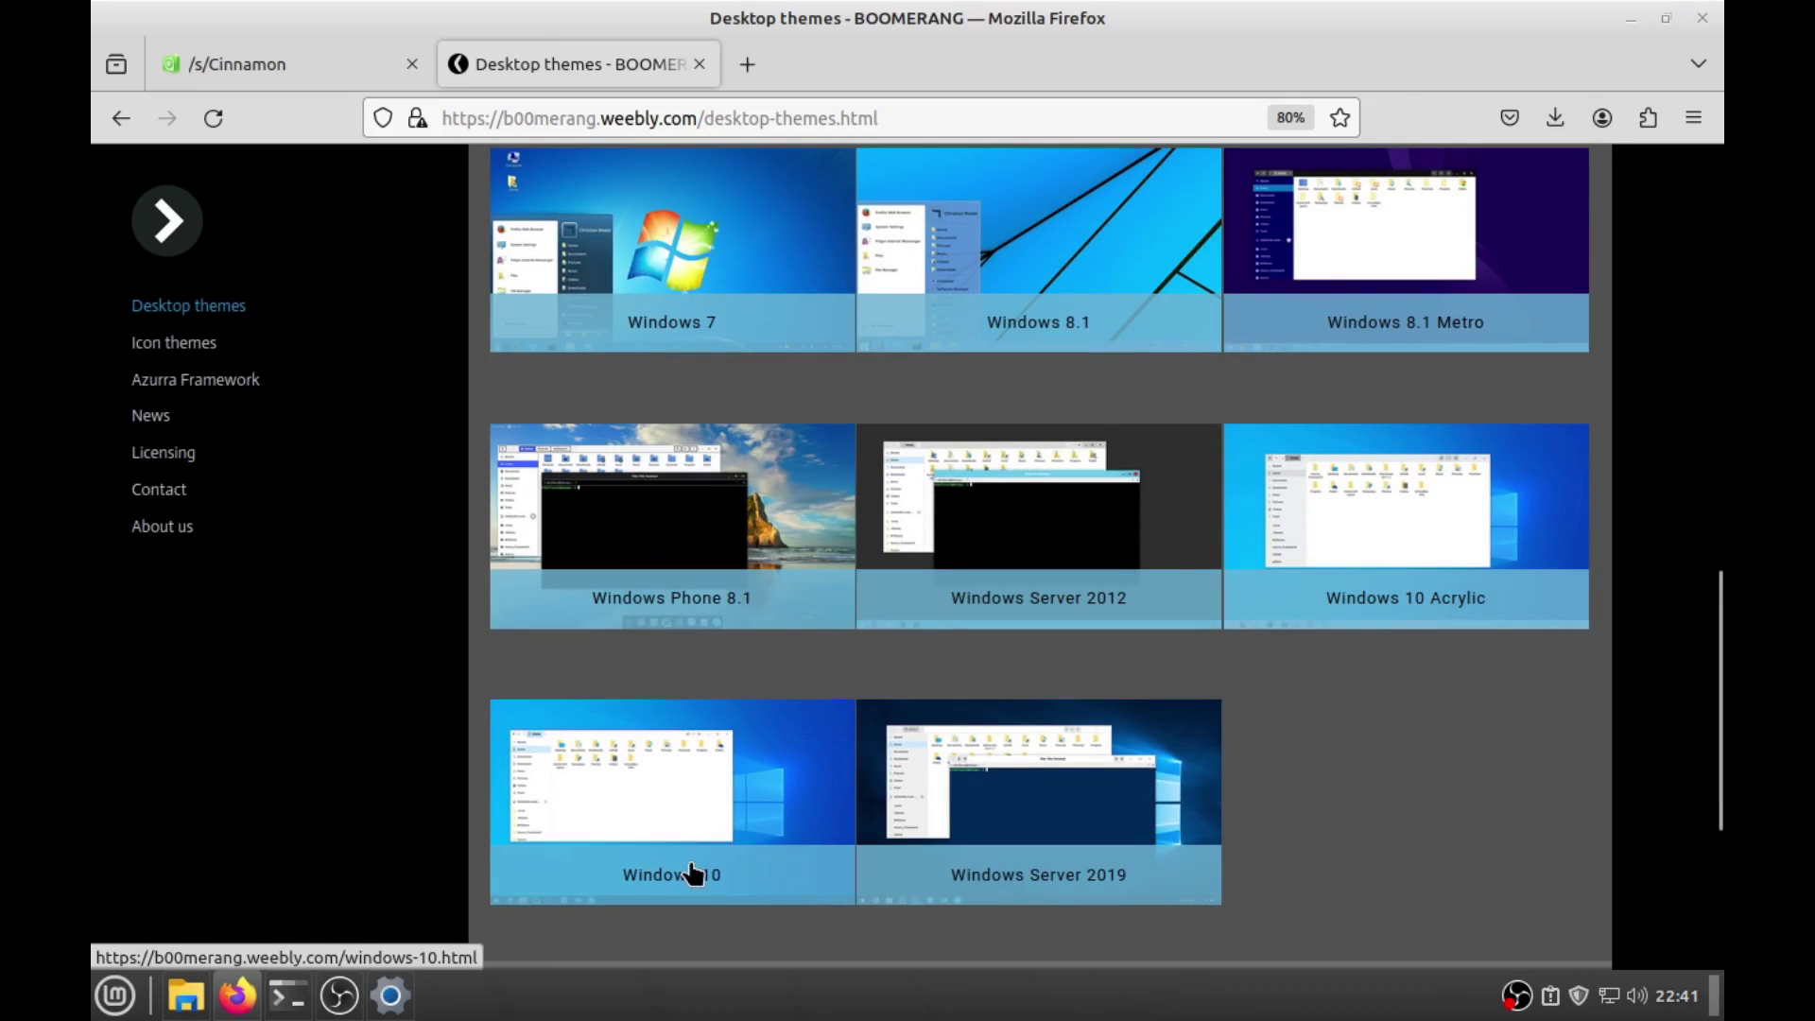
Step: Open the Windows 10 theme page and follow its Download link
click(693, 874)
scroll(902, 761, down, 1)
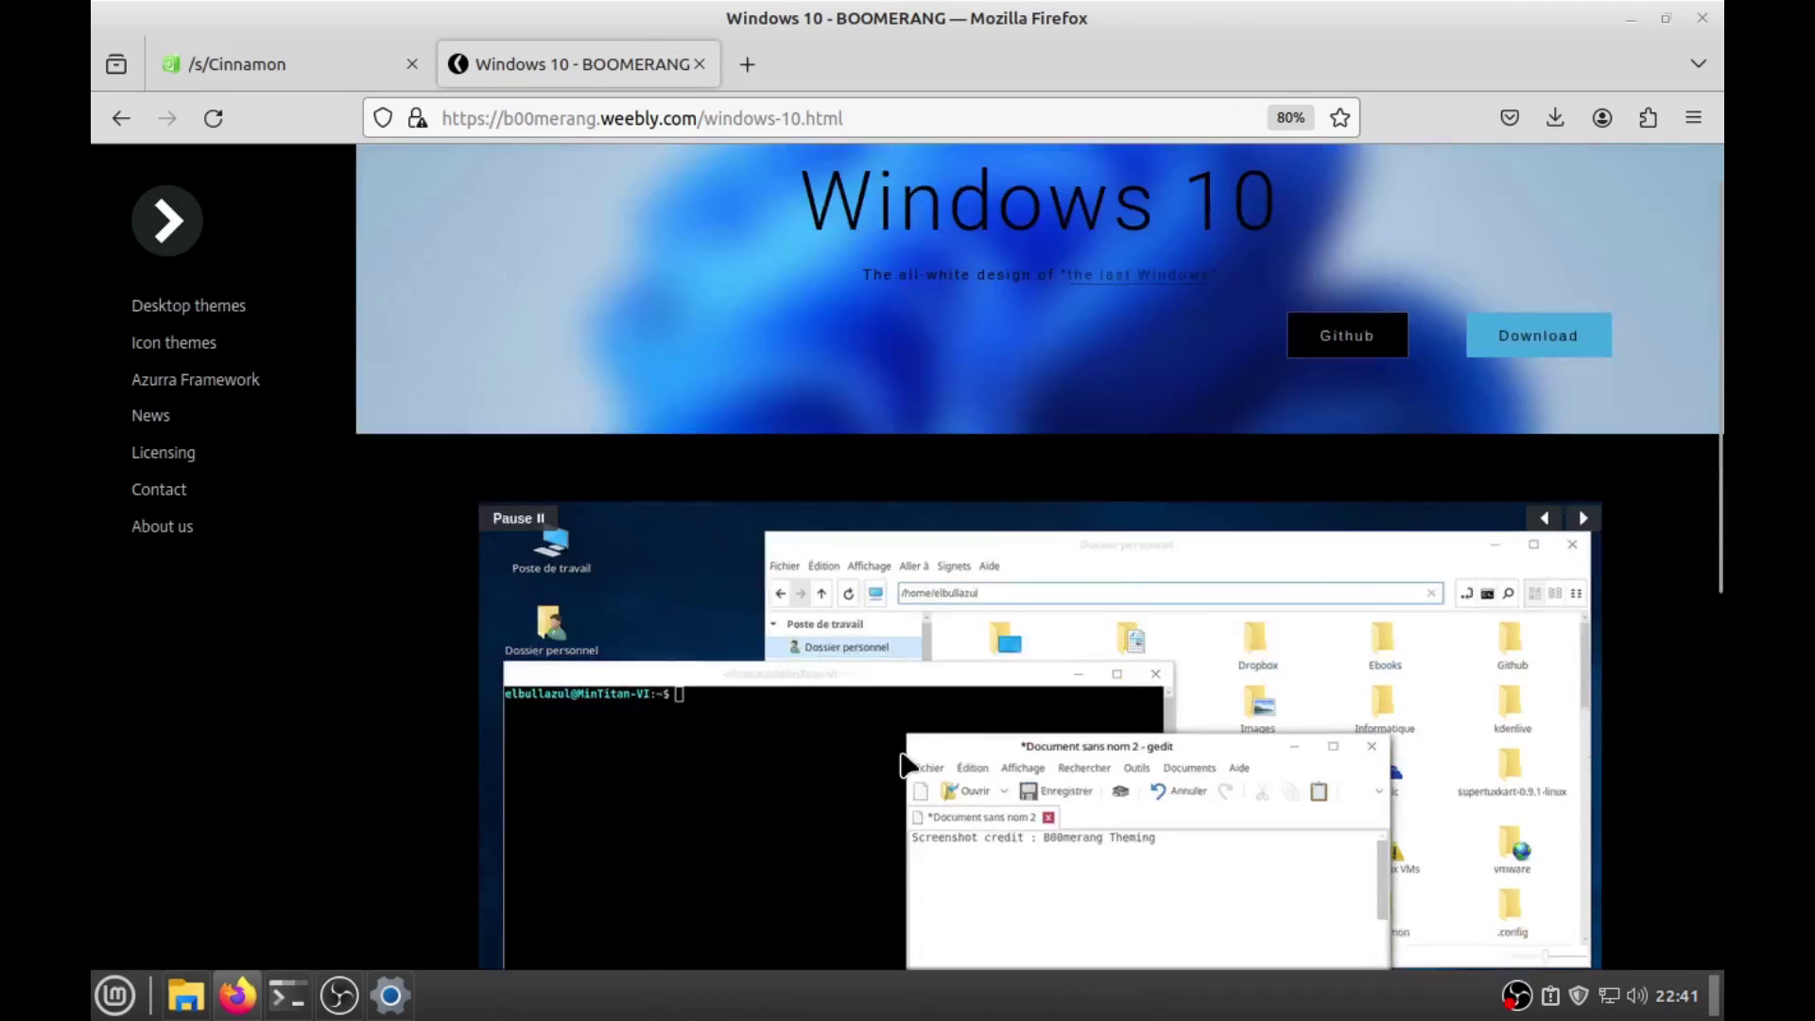
scroll(906, 745, down, 5)
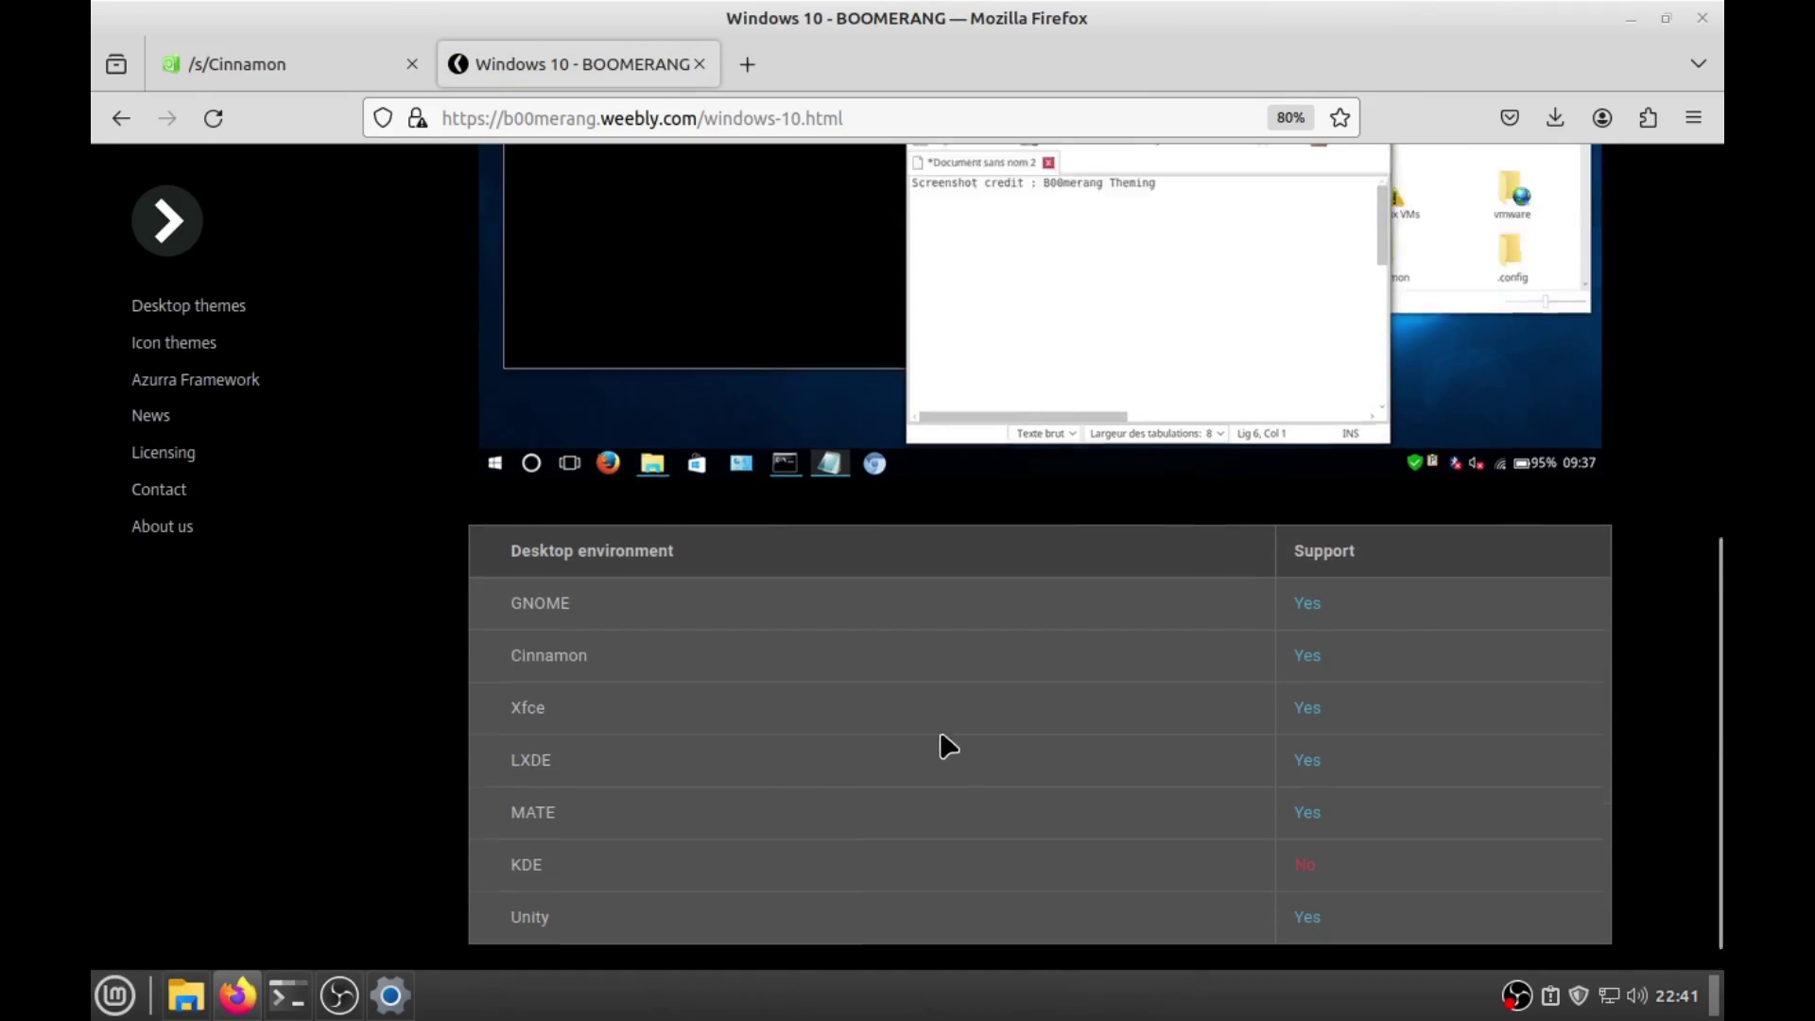
scroll(1110, 709, up, 3)
scroll(1113, 717, down, 3)
scroll(1119, 704, up, 6)
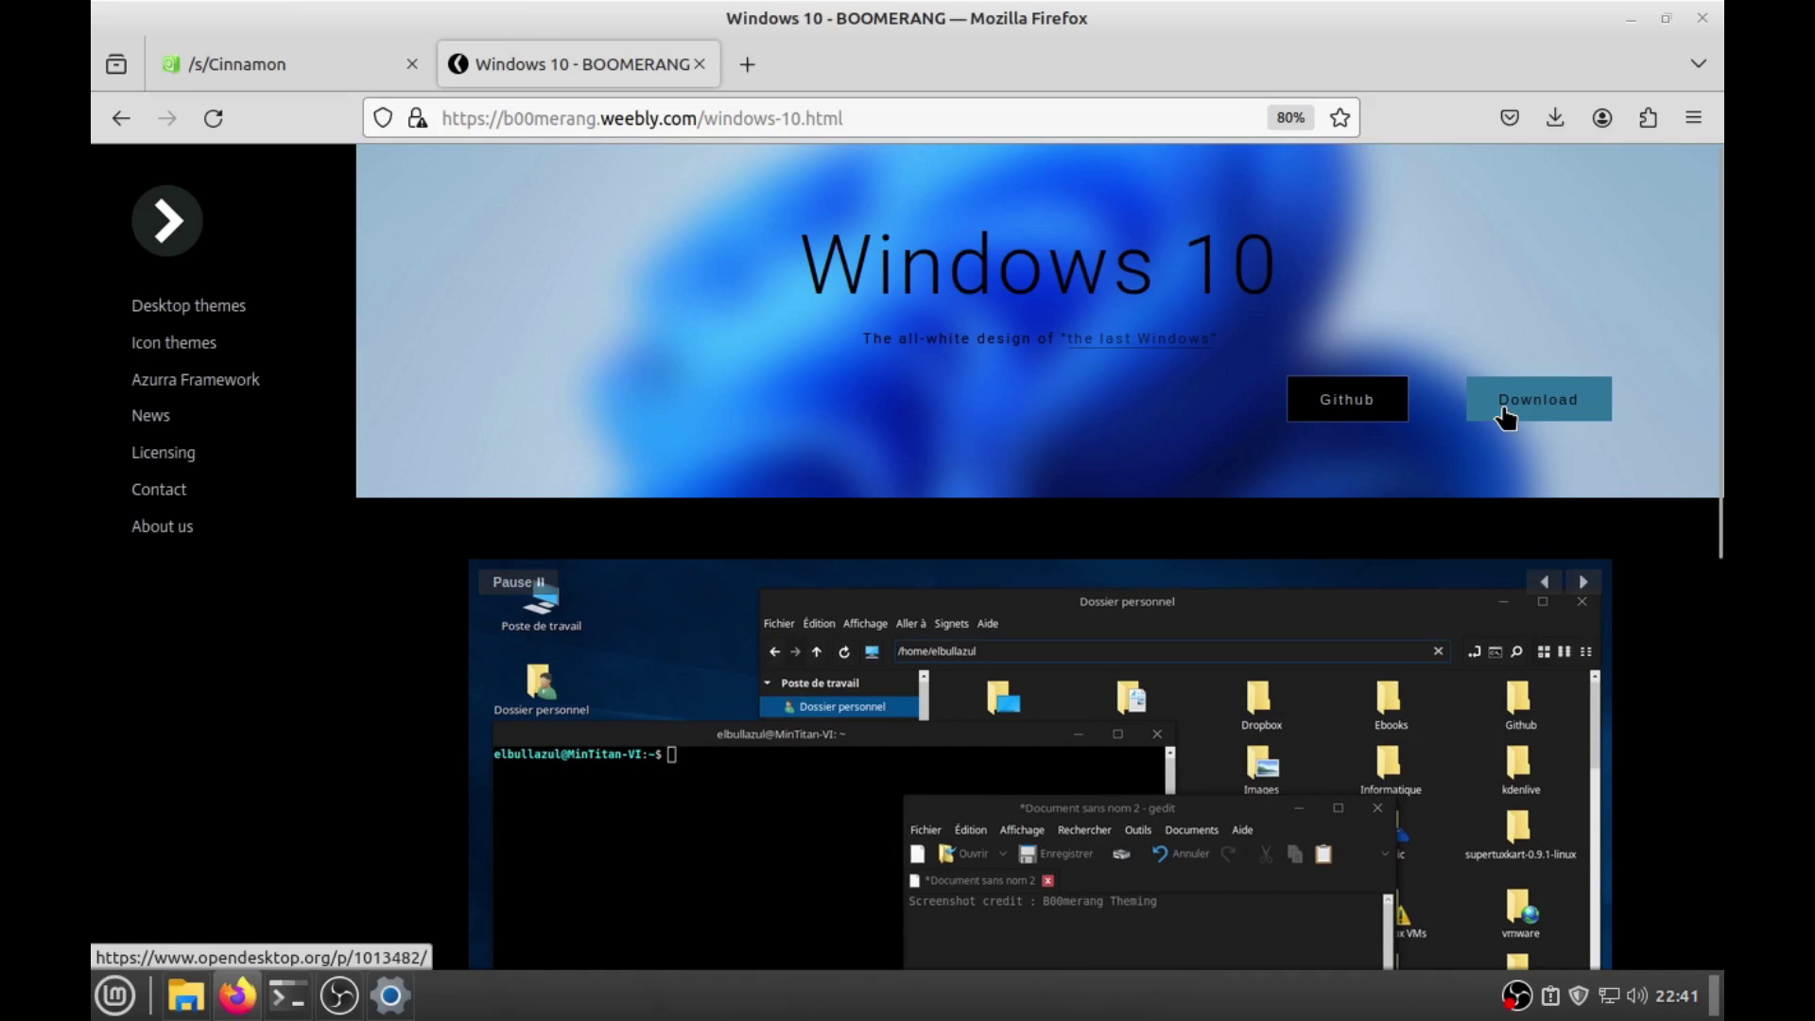
click(1504, 417)
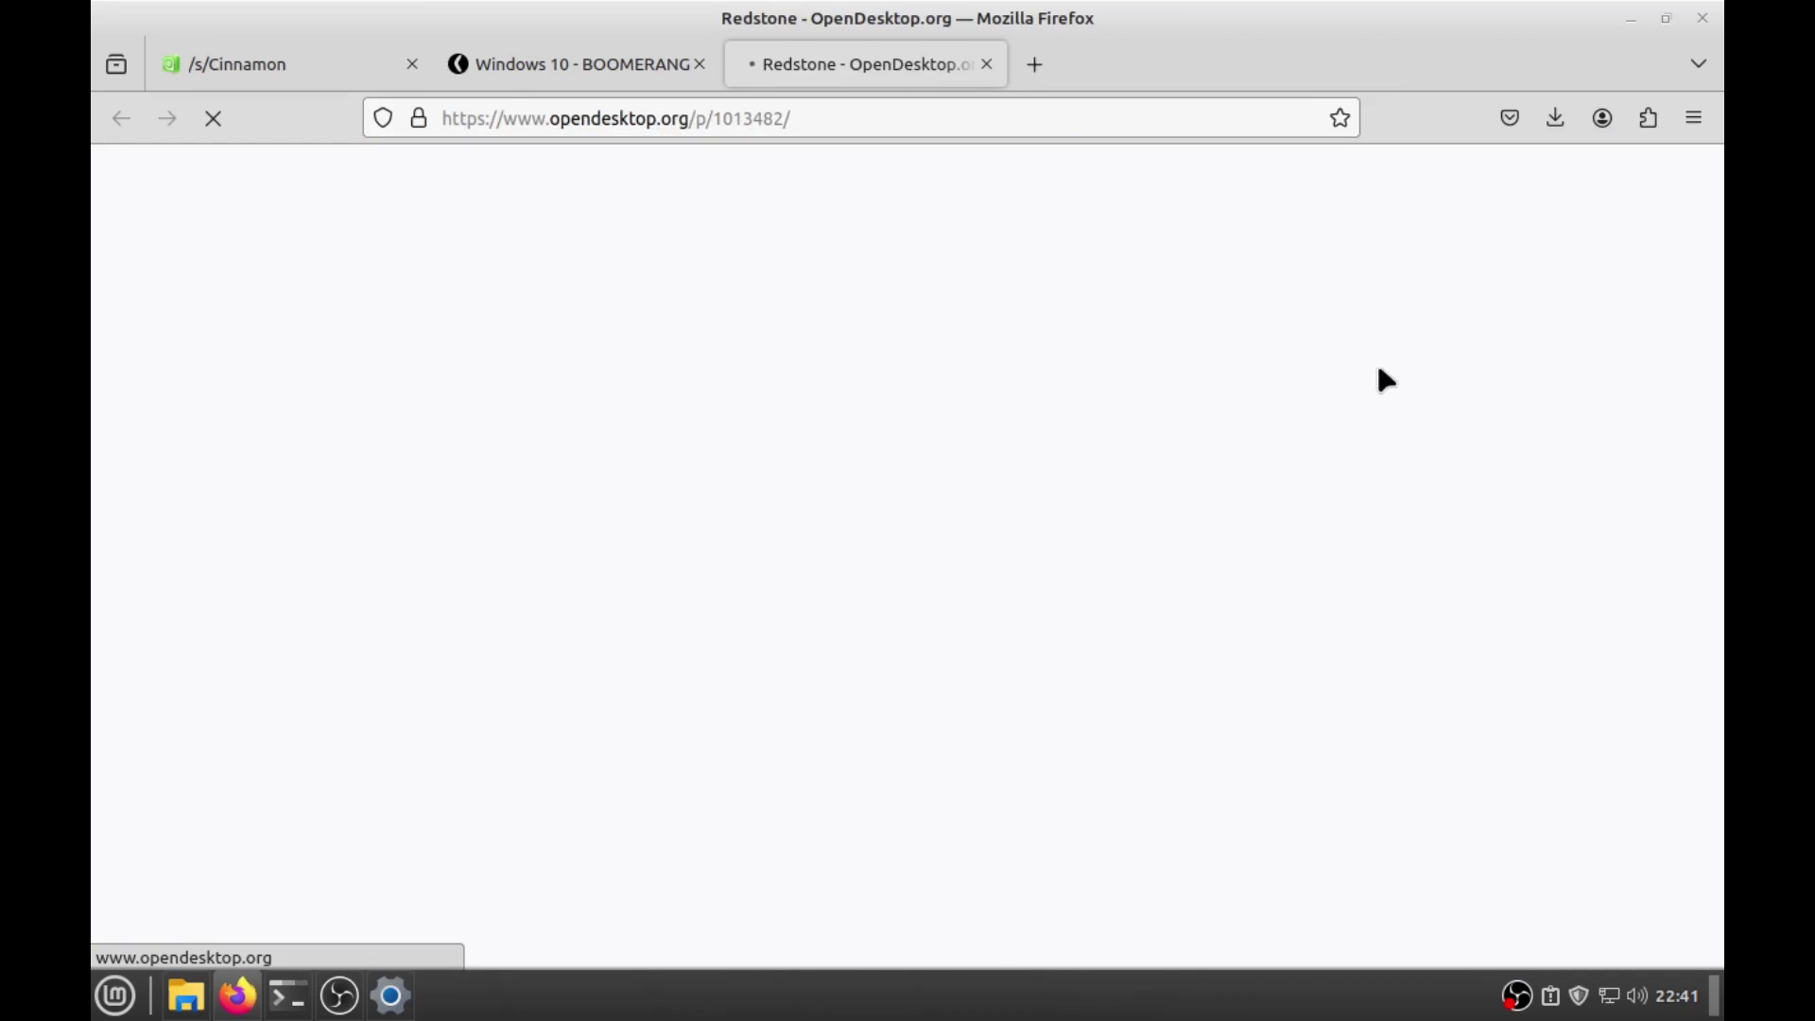
Step: Confirm Cinnamon support in the Windows 10 theme's compatibility table
key(ctrl+Page_Up)
scroll(752, 529, down, 8)
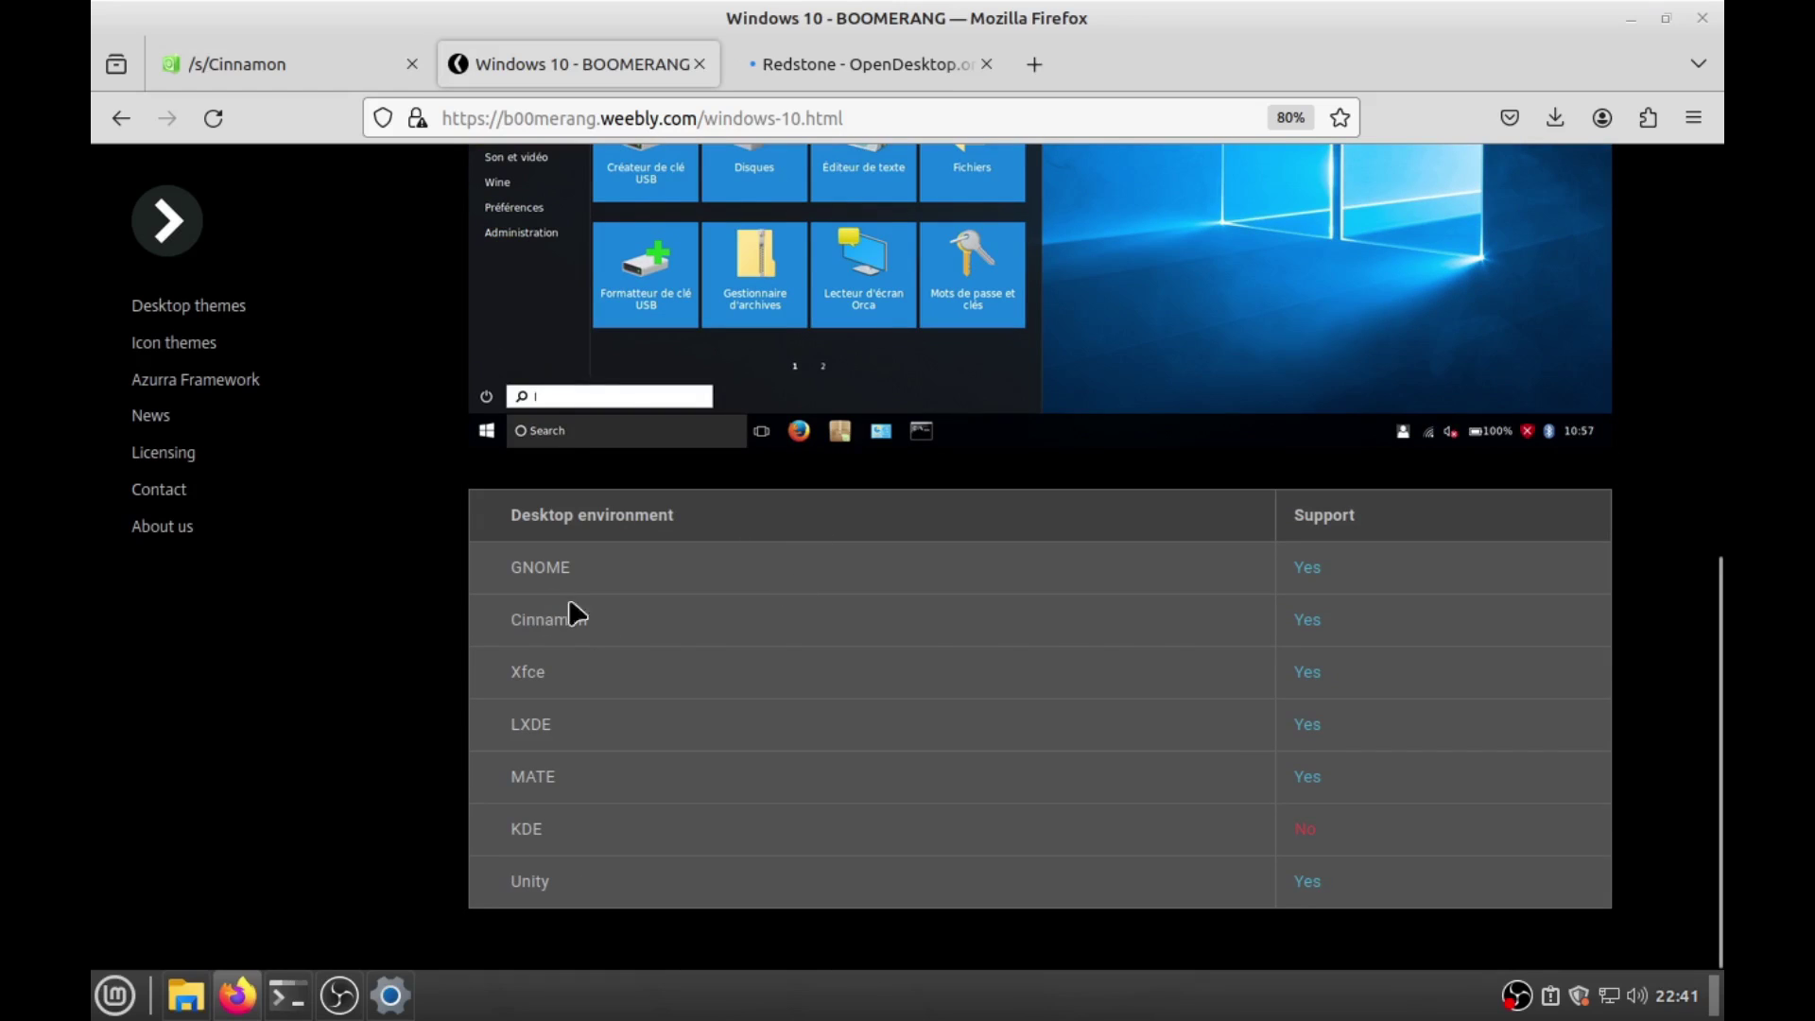
drag(1339, 621, 781, 632)
click(782, 633)
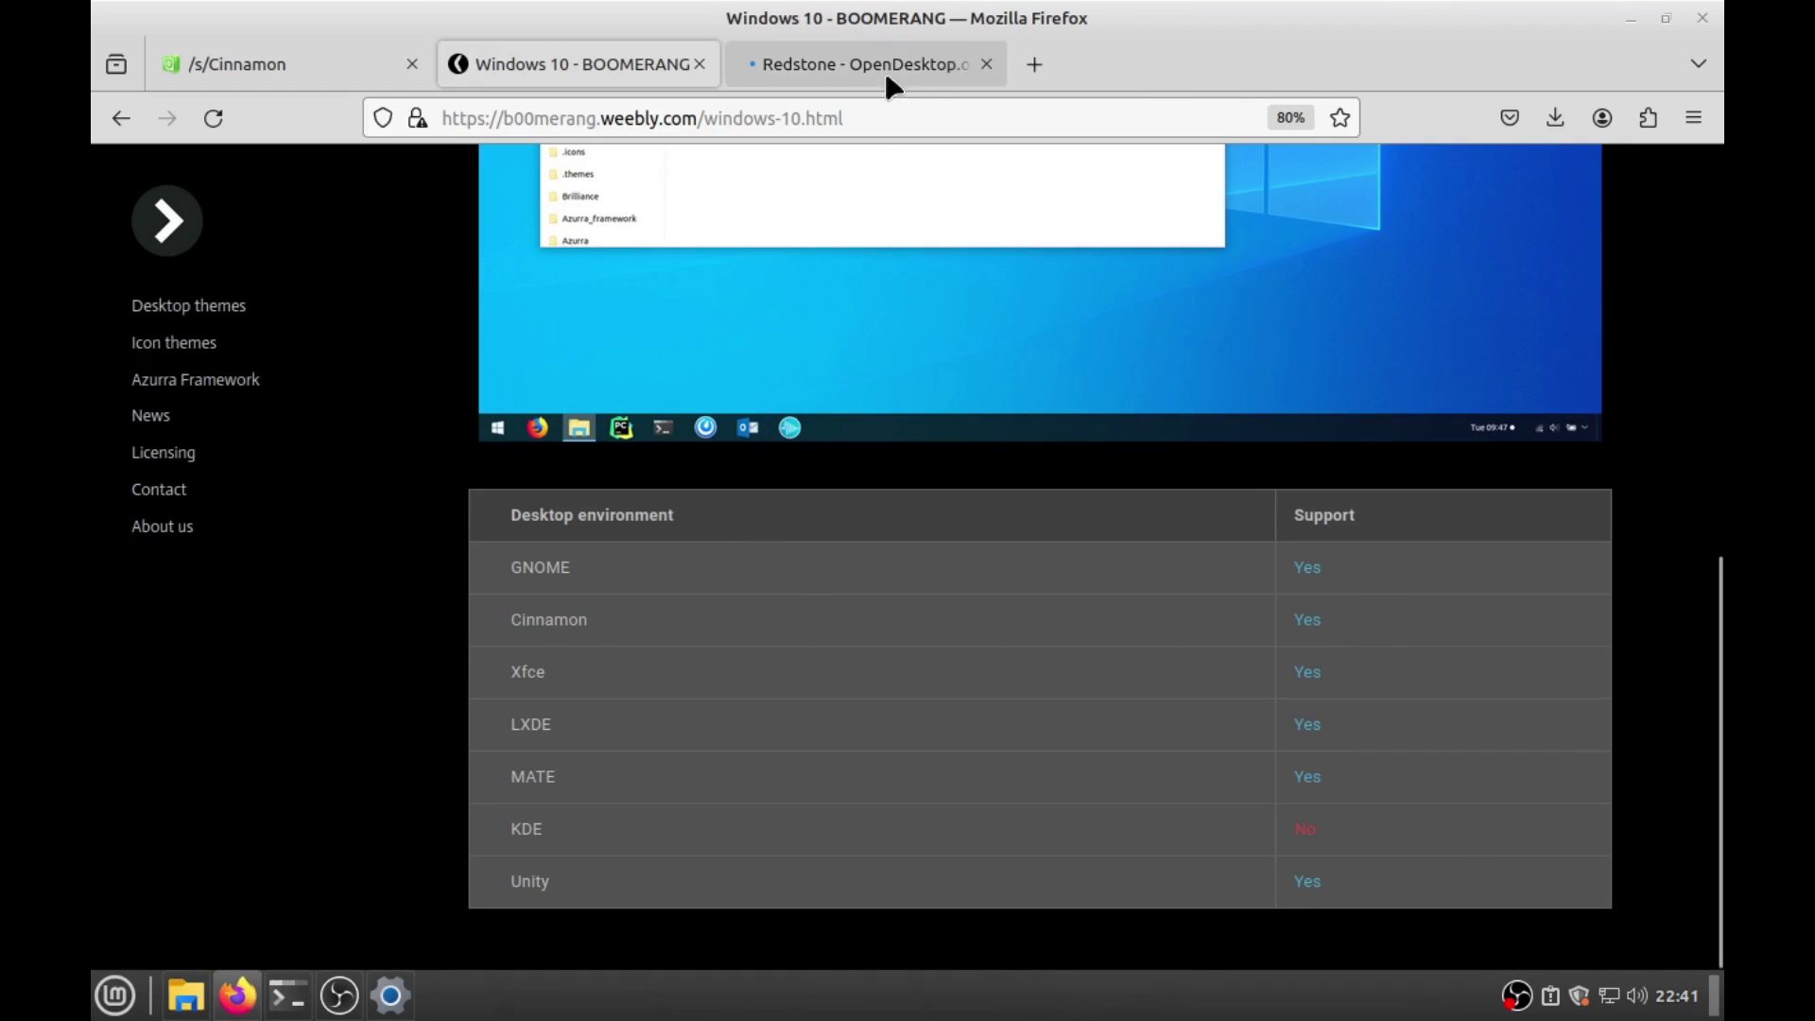
Step: On the Redstone page, open Files and download 3.2.1-dark.zip
click(879, 66)
scroll(915, 552, down, 3)
click(591, 576)
scroll(842, 616, down, 5)
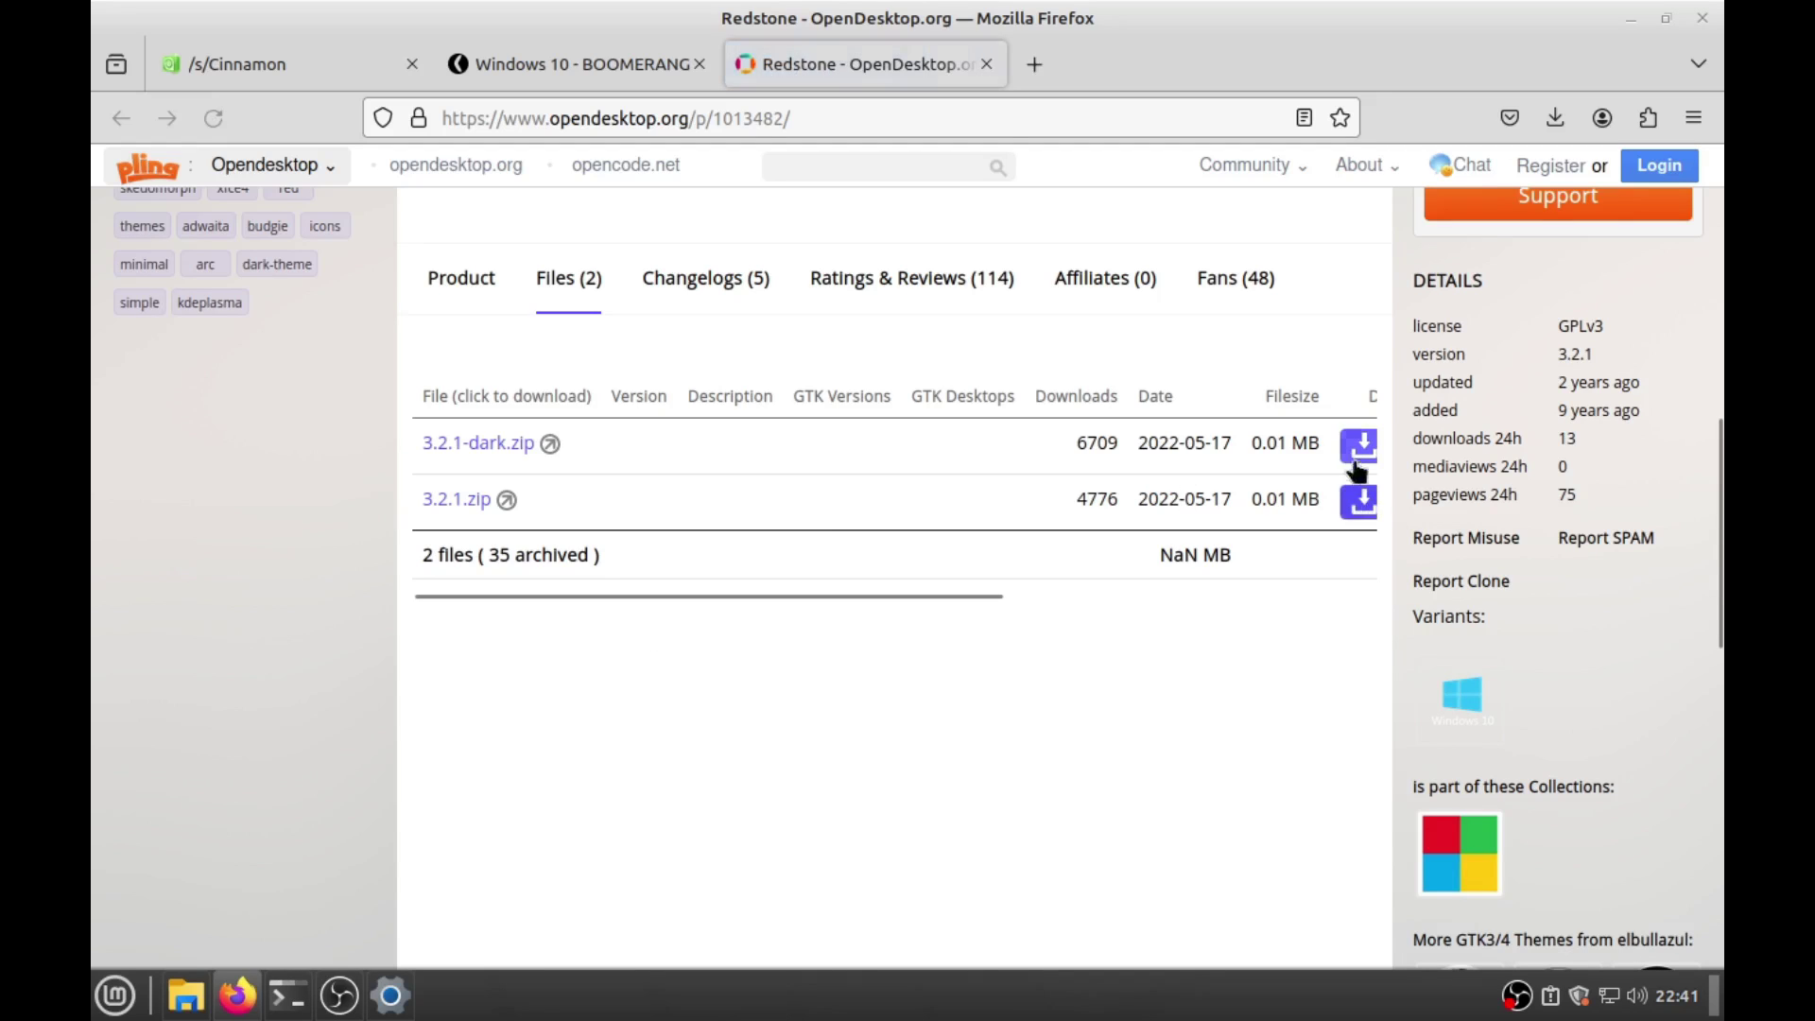
click(1359, 461)
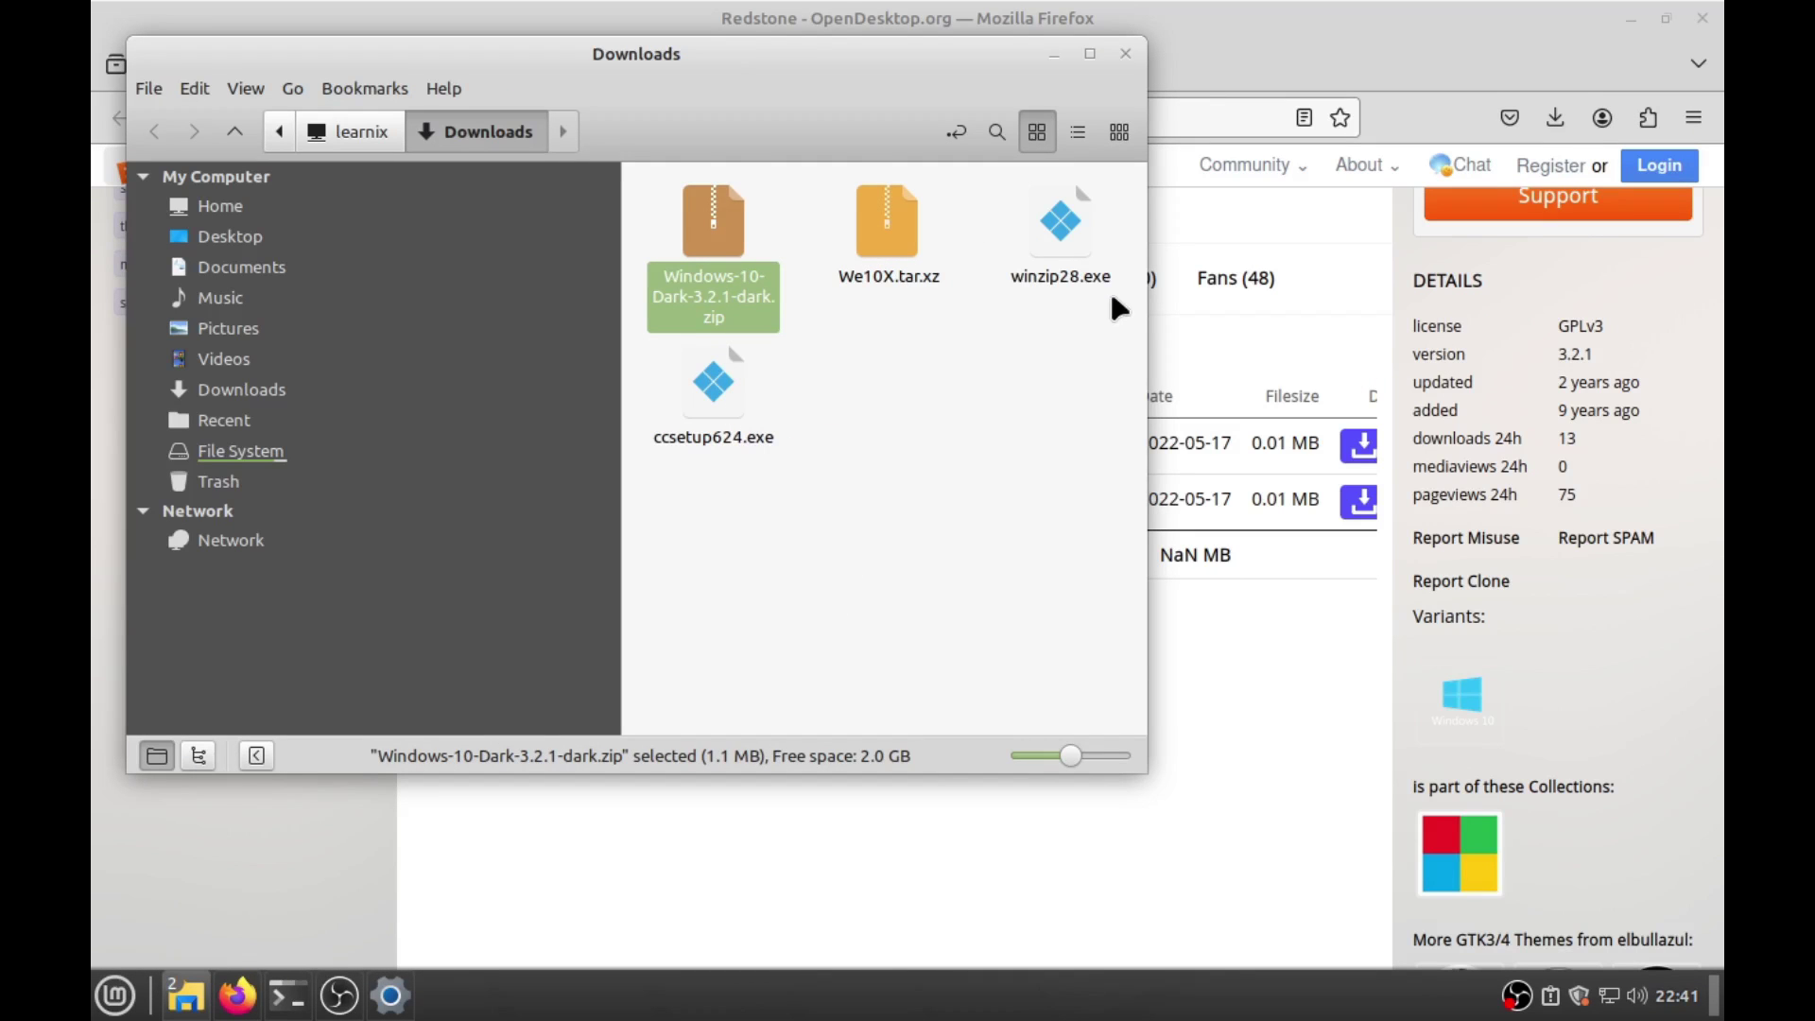
Step: Open Windows-10-Dark-3.2.1-dark.zip in Archive Manager from Nemo
drag(1137, 286, 1705, 283)
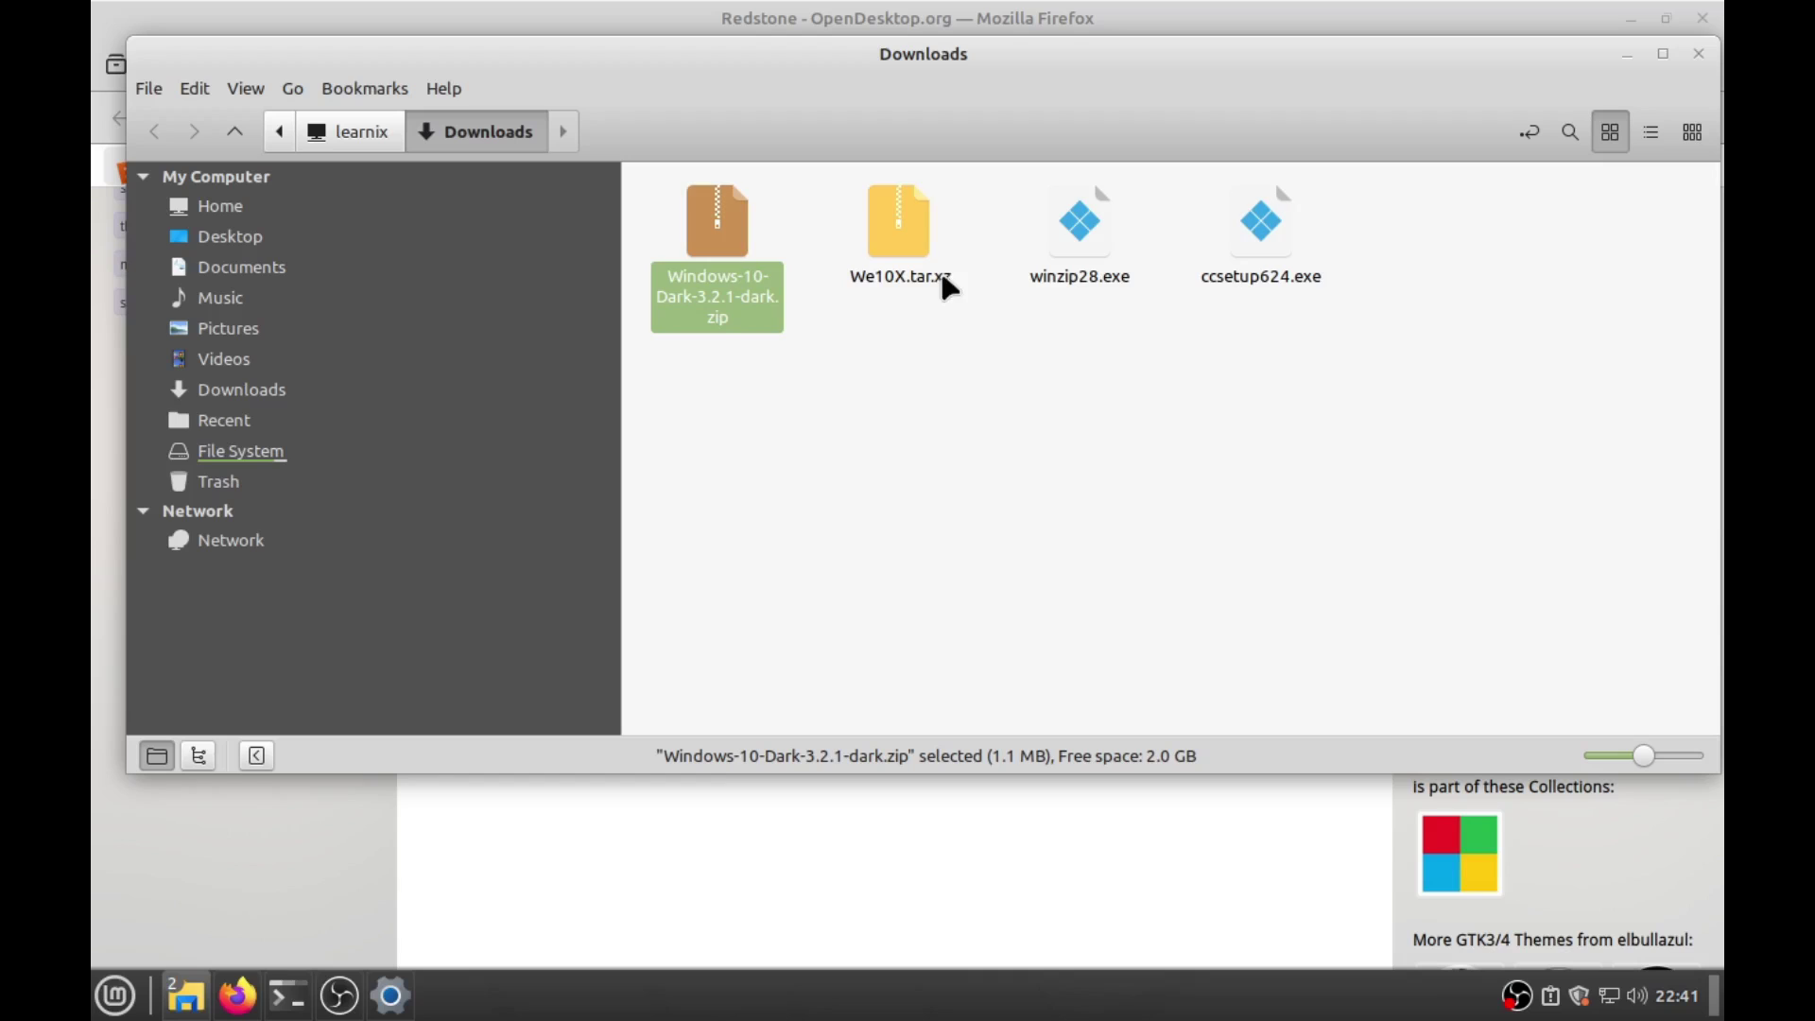
click(922, 310)
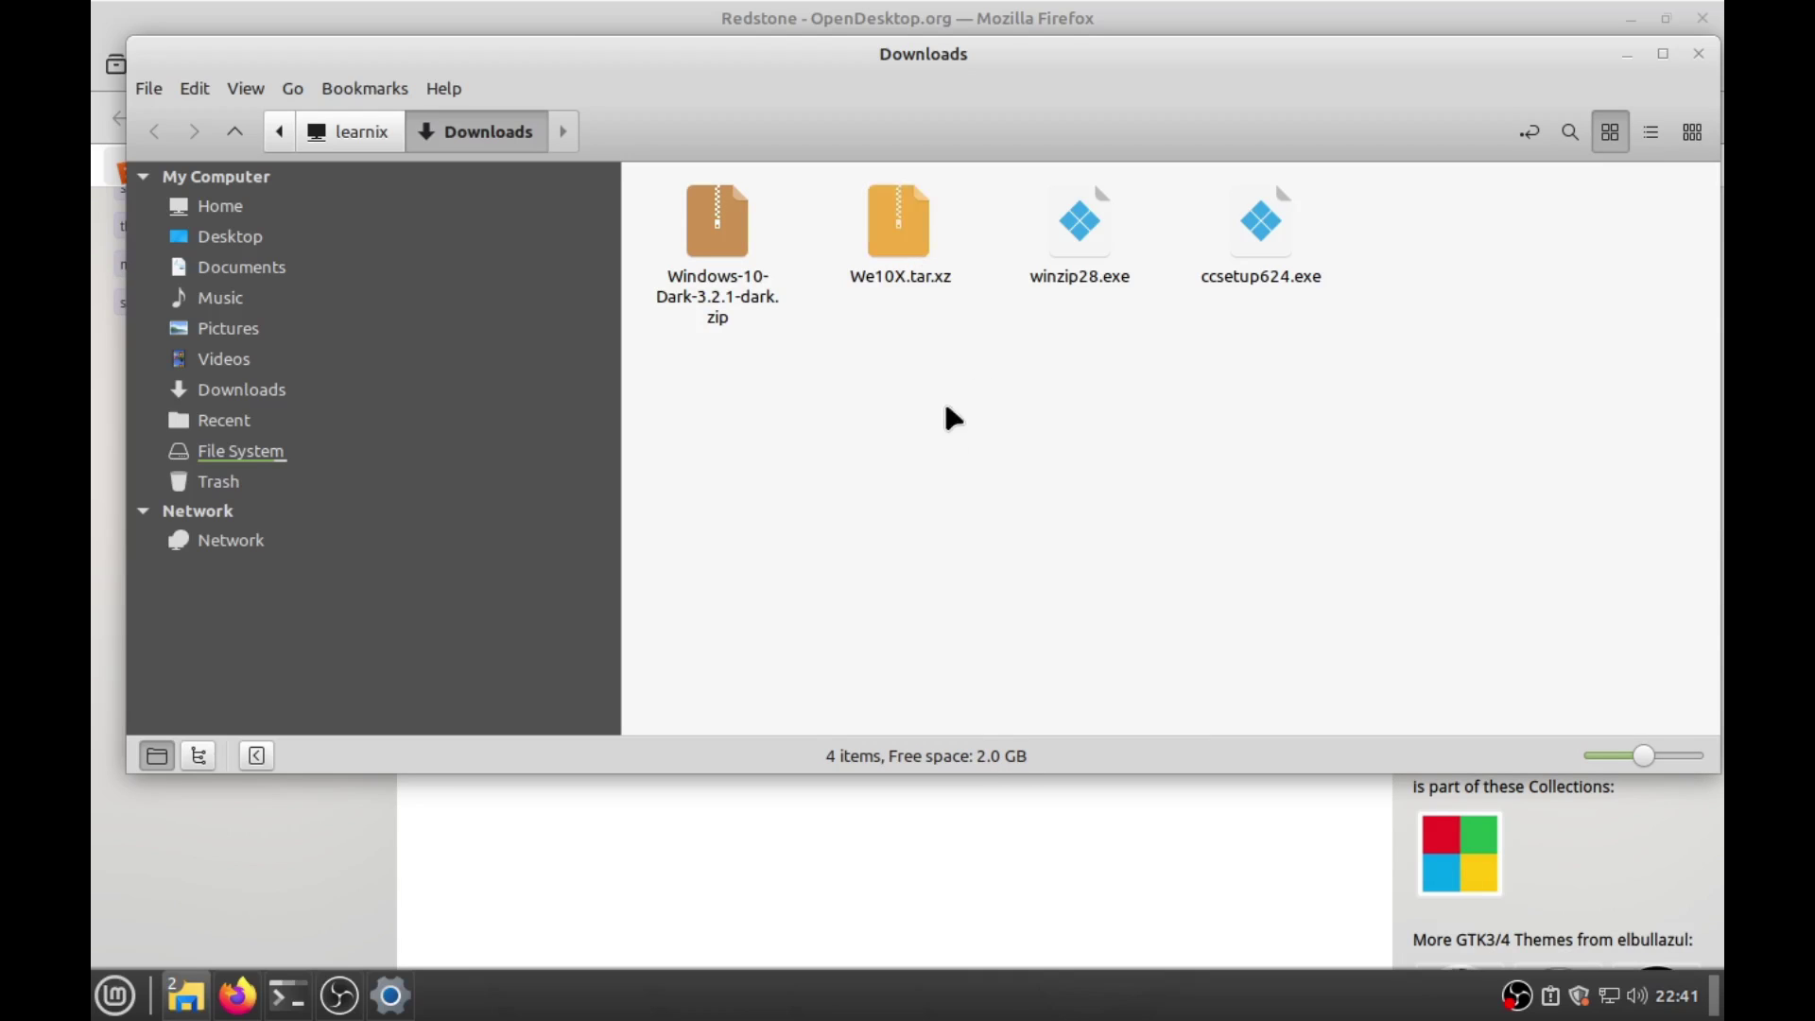
right_click(719, 220)
click(1193, 404)
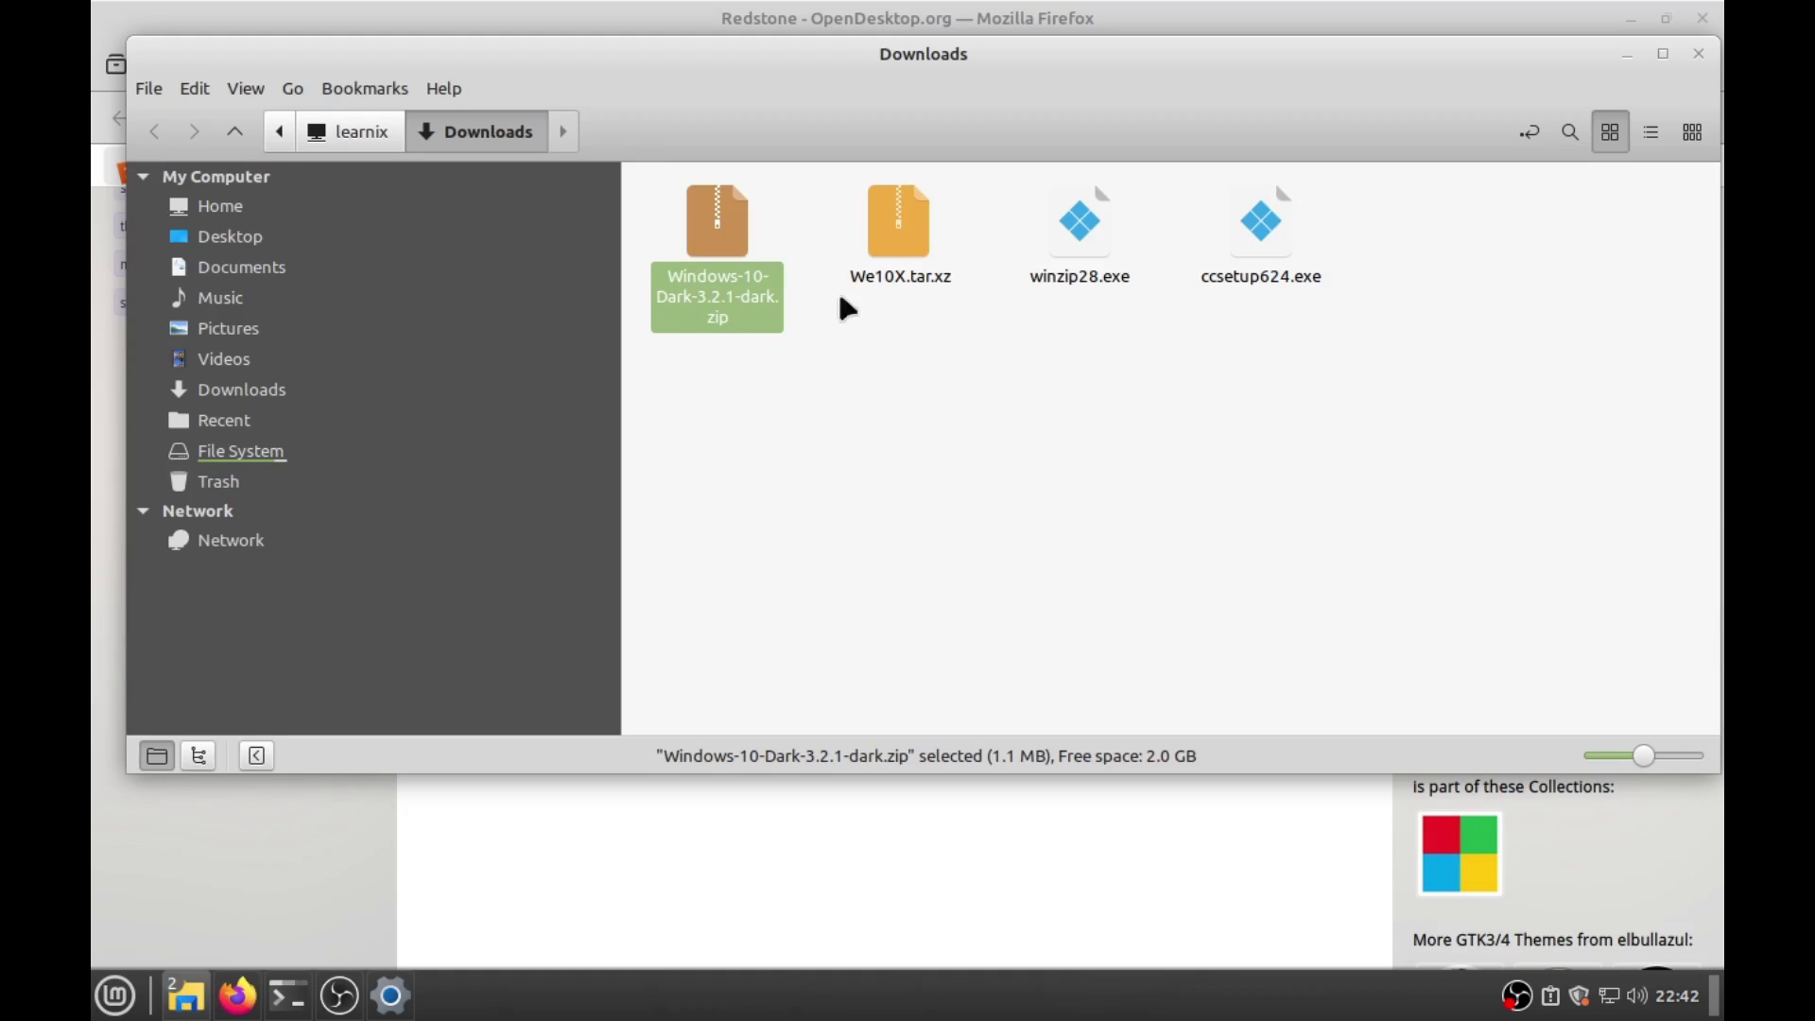
right_click(669, 217)
key(Escape)
right_click(719, 198)
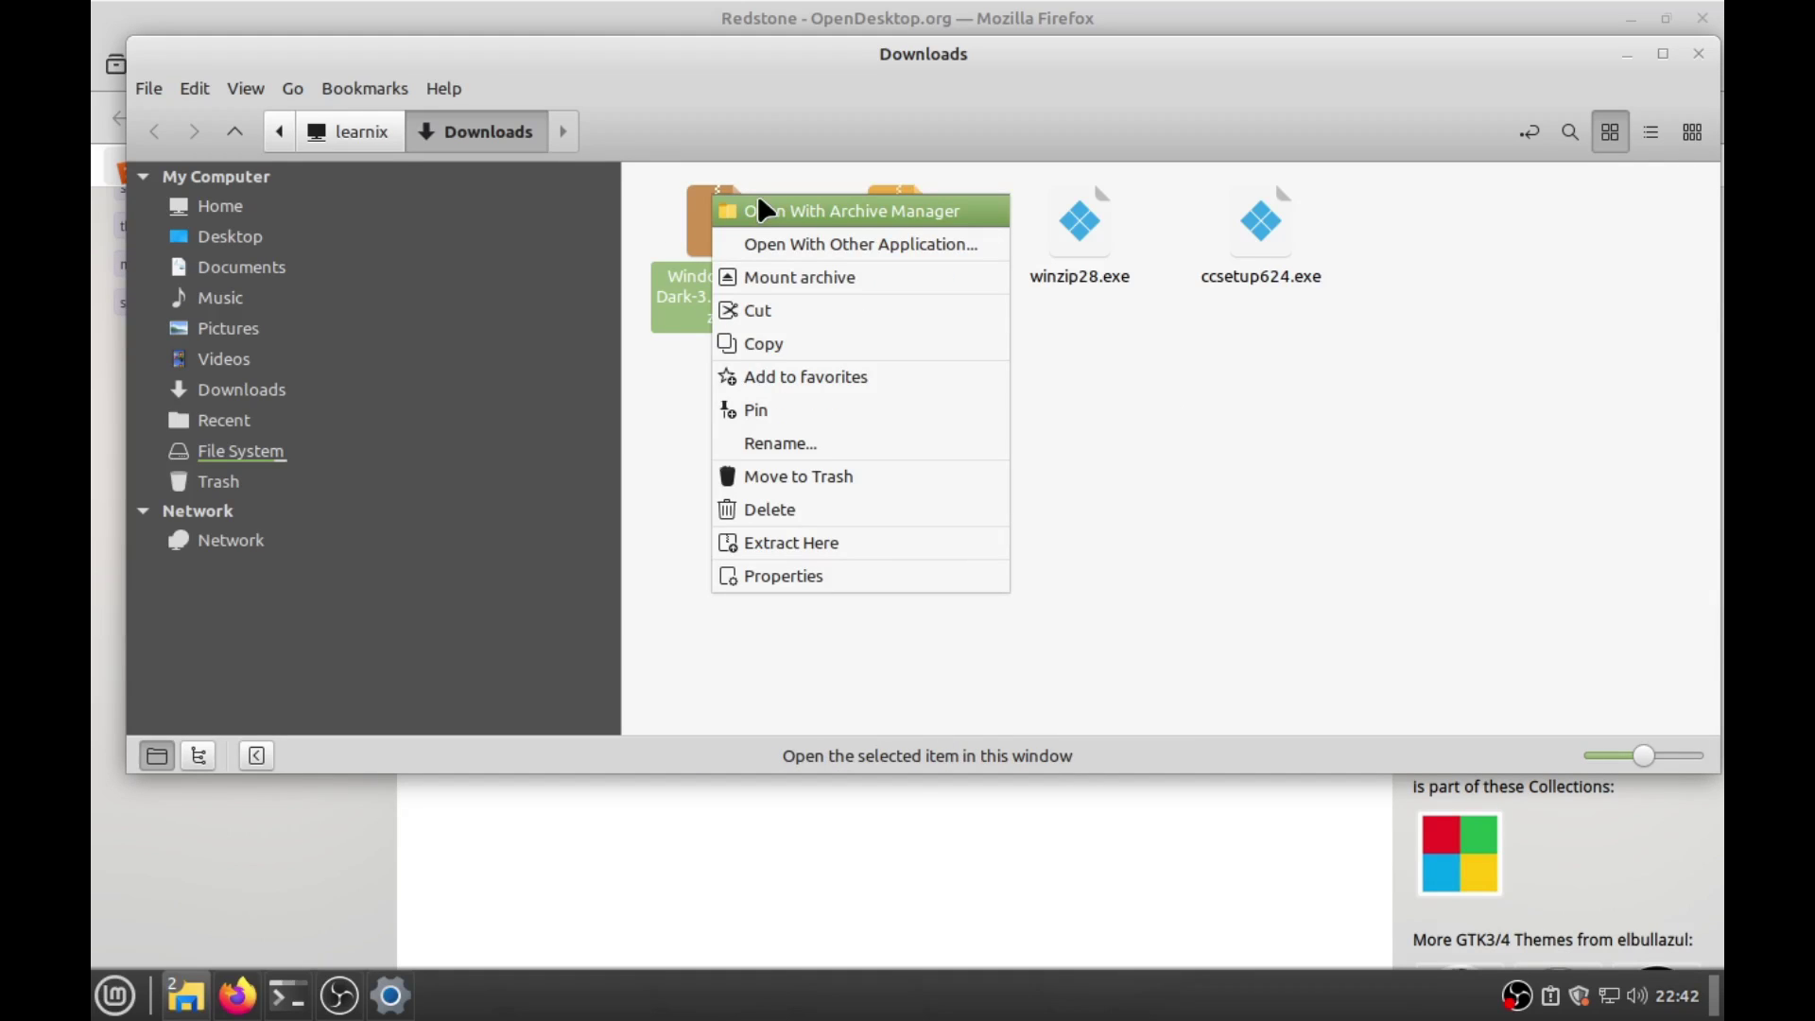
click(756, 208)
Step: Extract all files into Downloads and close Archive Manager
drag(519, 134, 1325, 217)
right_click(727, 215)
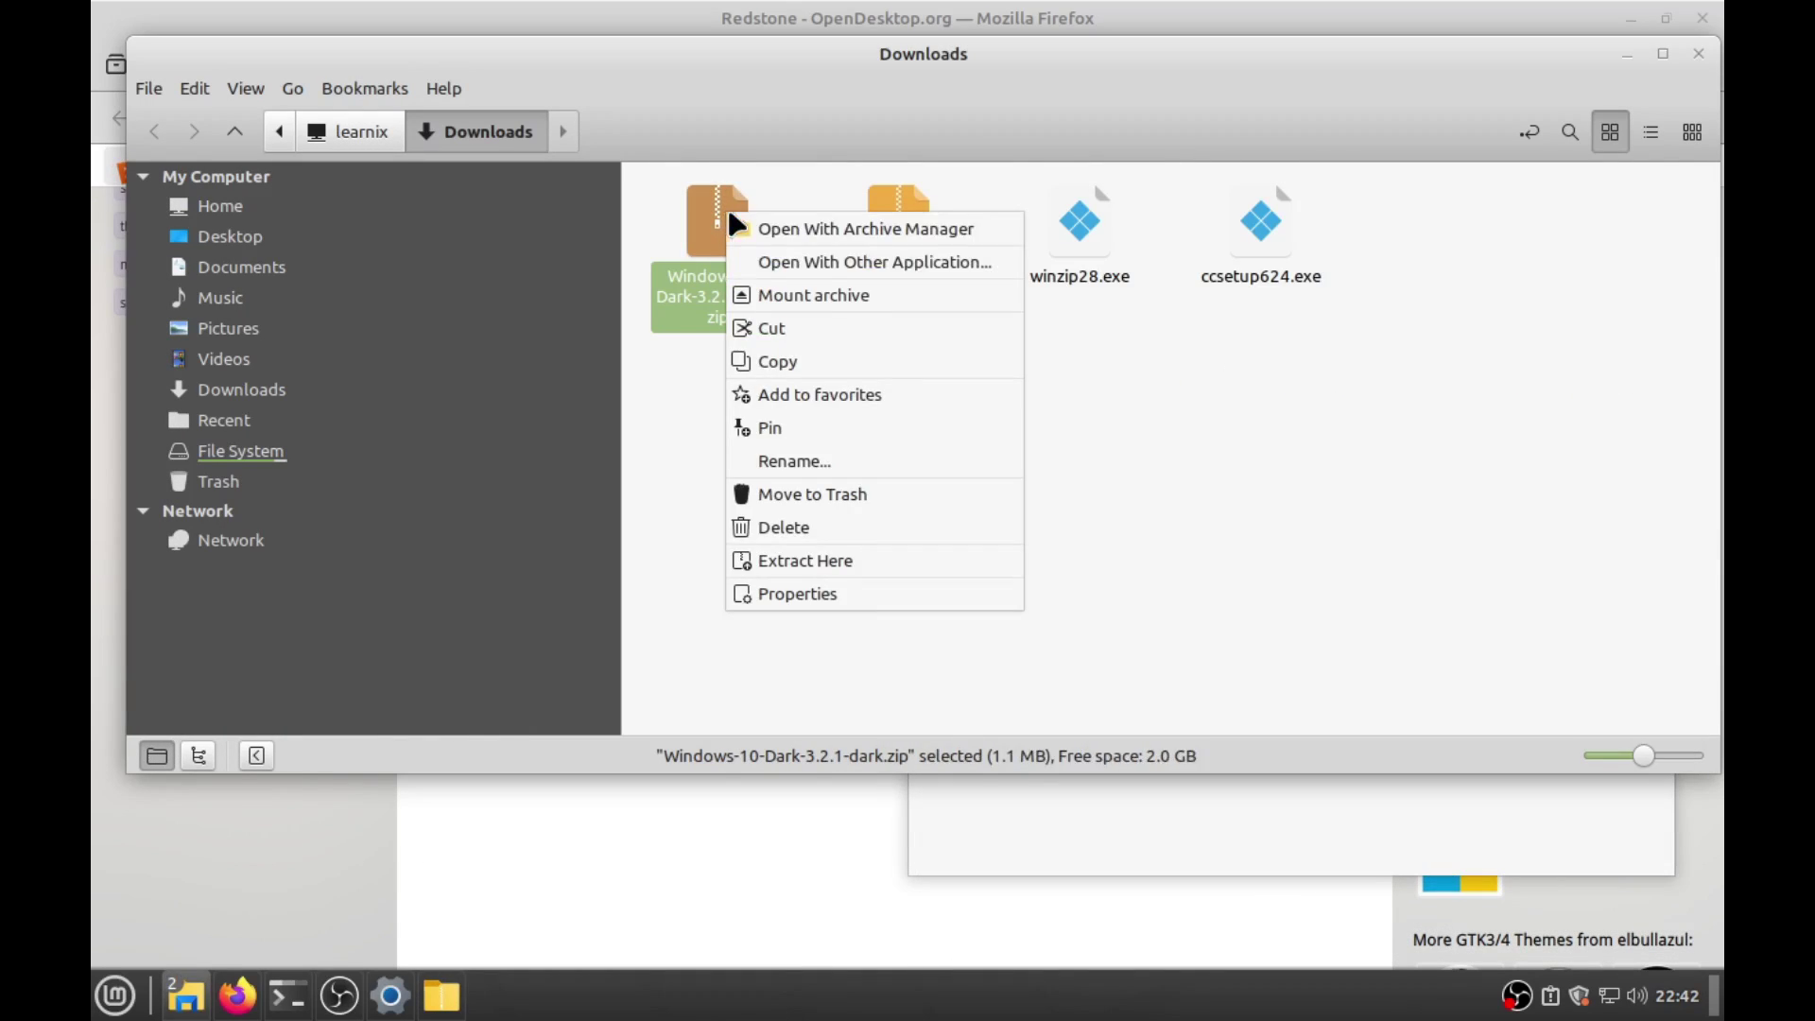
drag(1075, 88, 1049, 282)
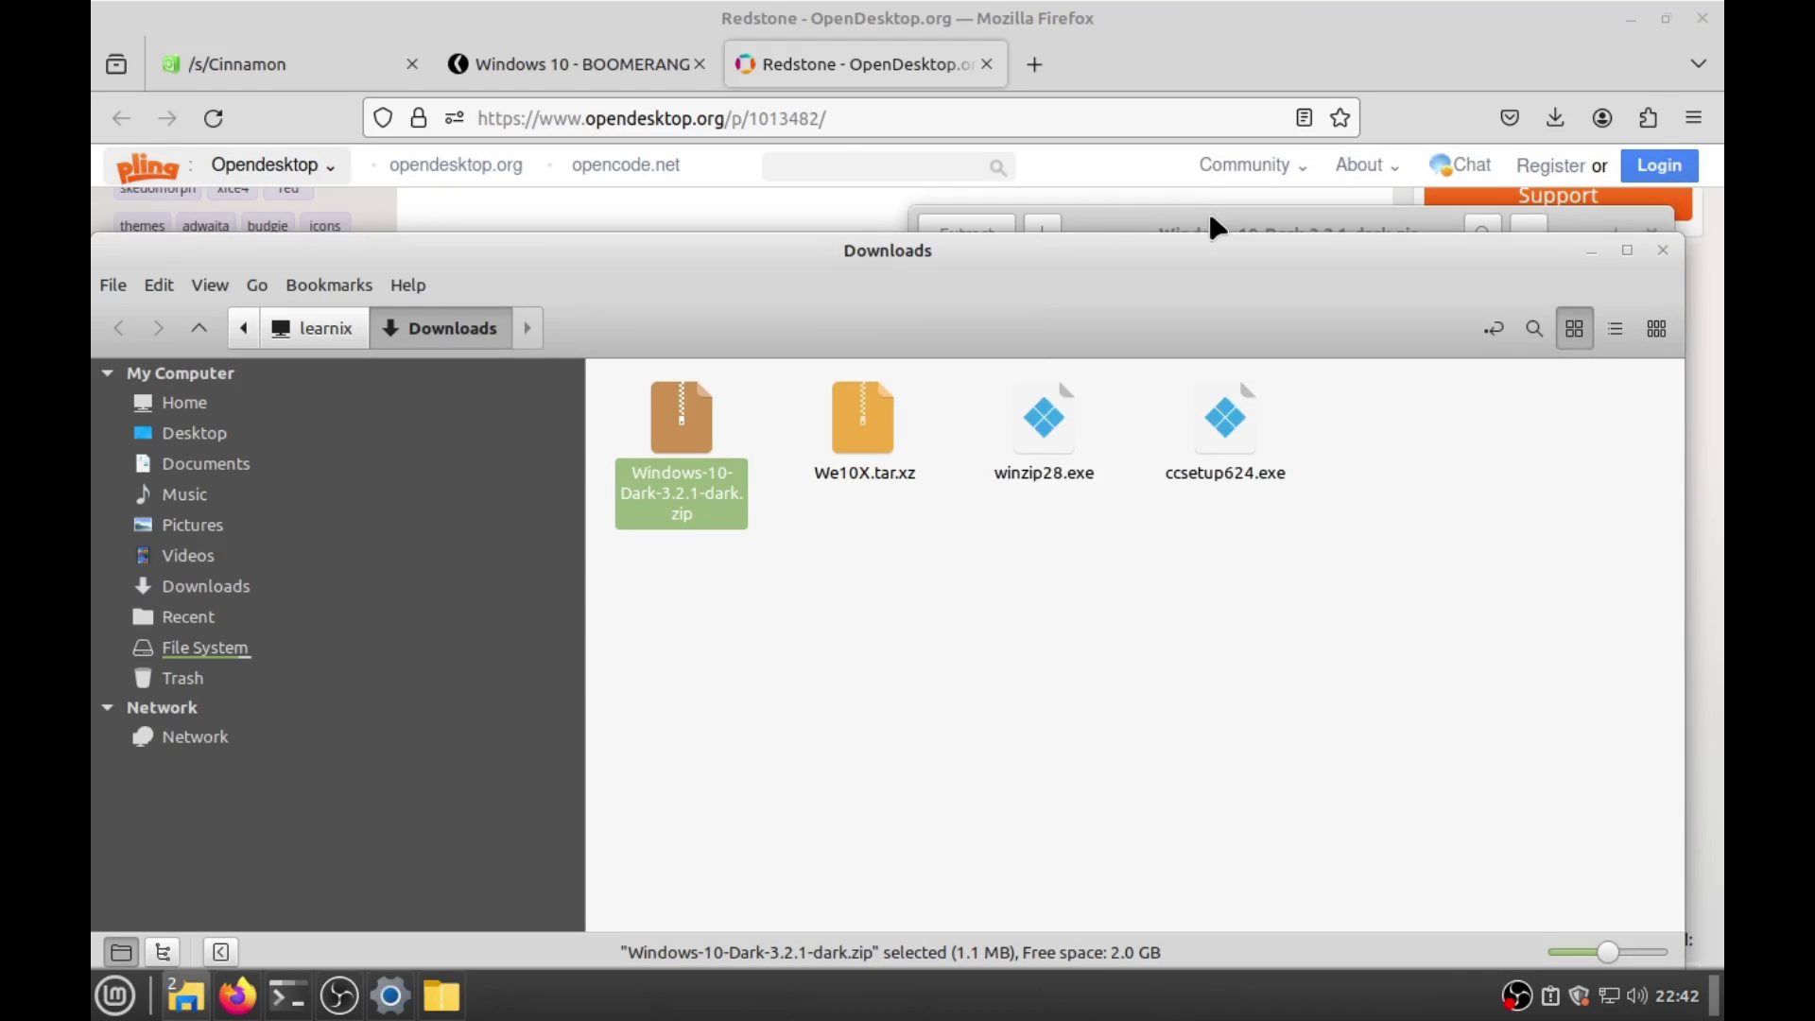
key(alt+Tab)
click(941, 121)
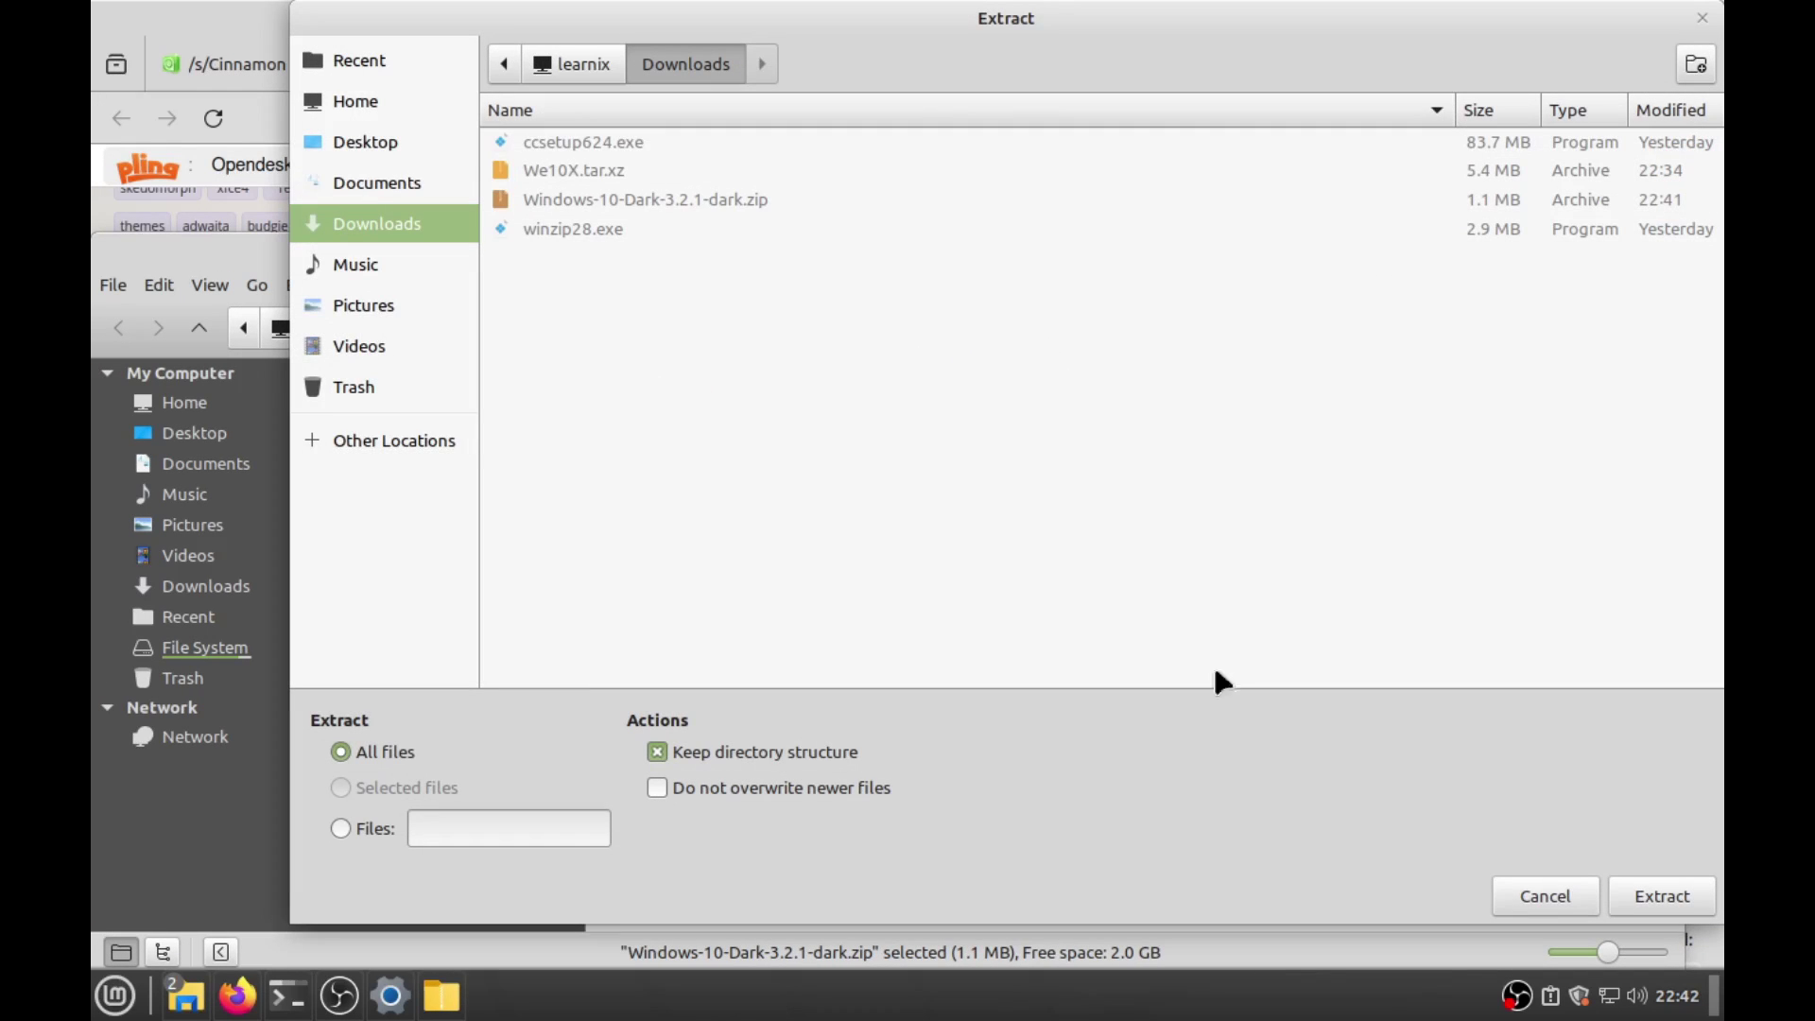
click(1645, 896)
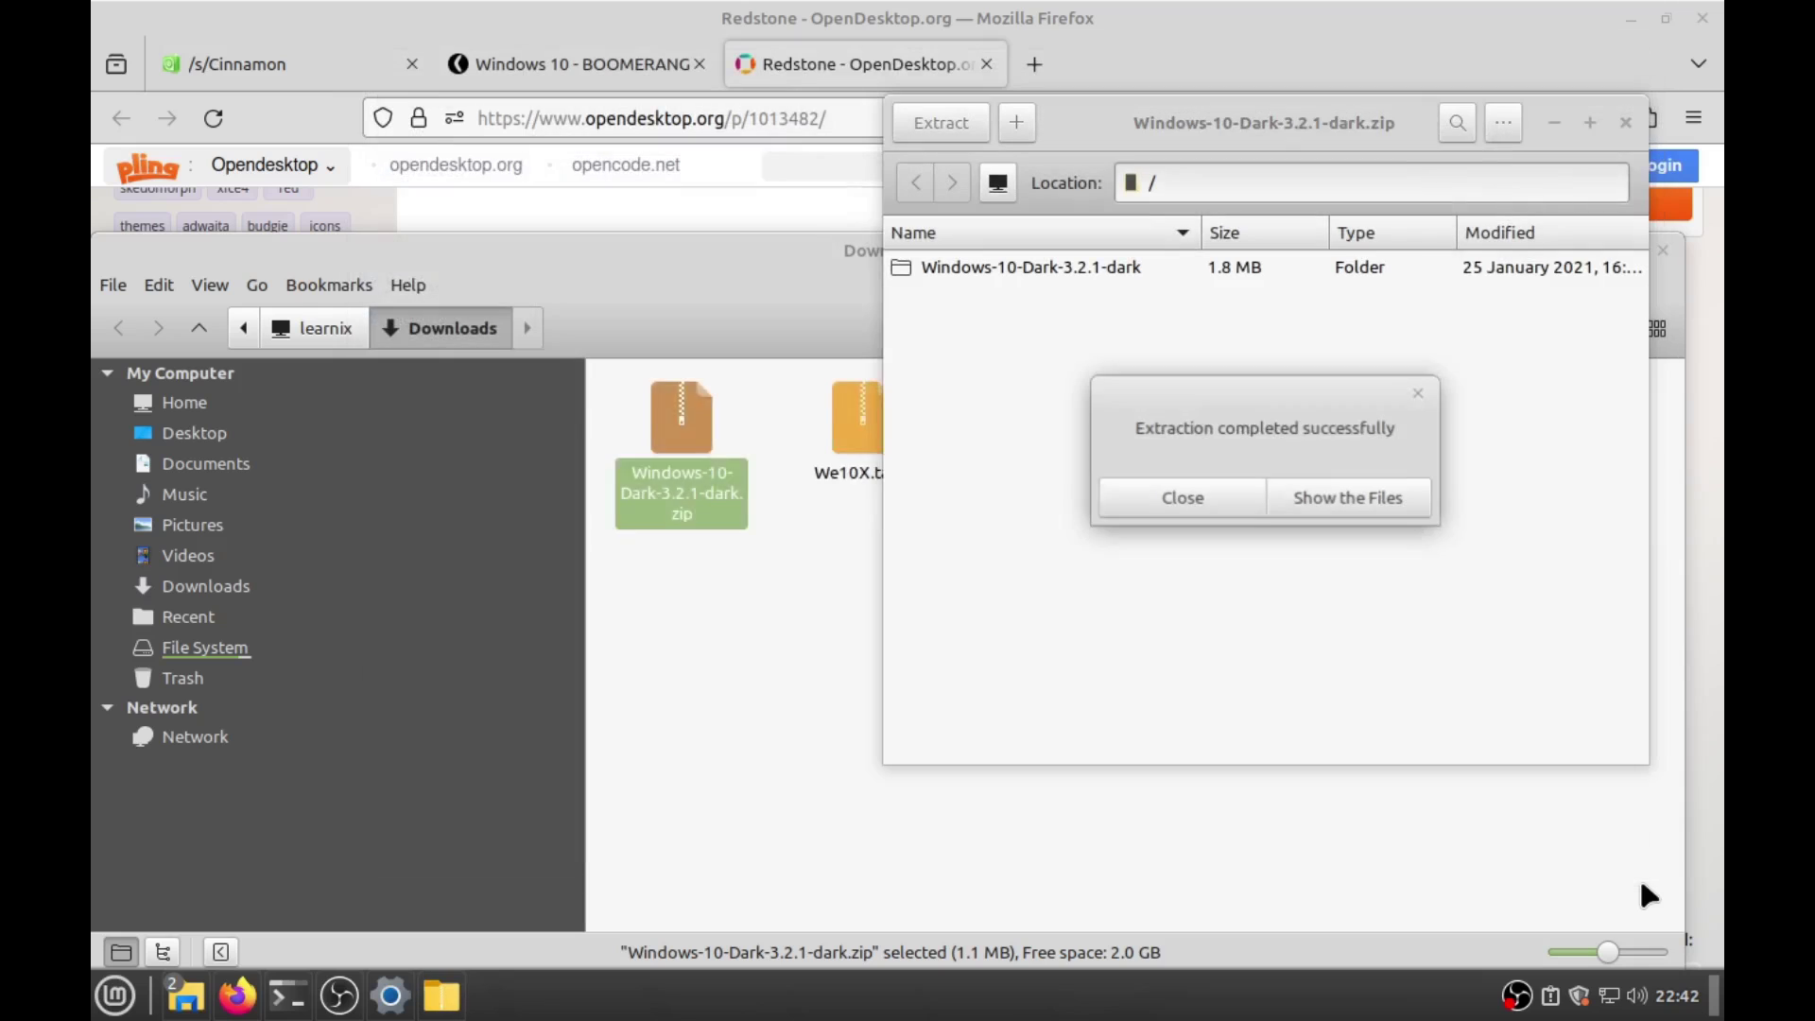
click(1188, 491)
click(1626, 123)
Step: Cut the extracted Windows-10-Dark-3.2.1-dark folder and go to Home with hidden files shown
right_click(704, 458)
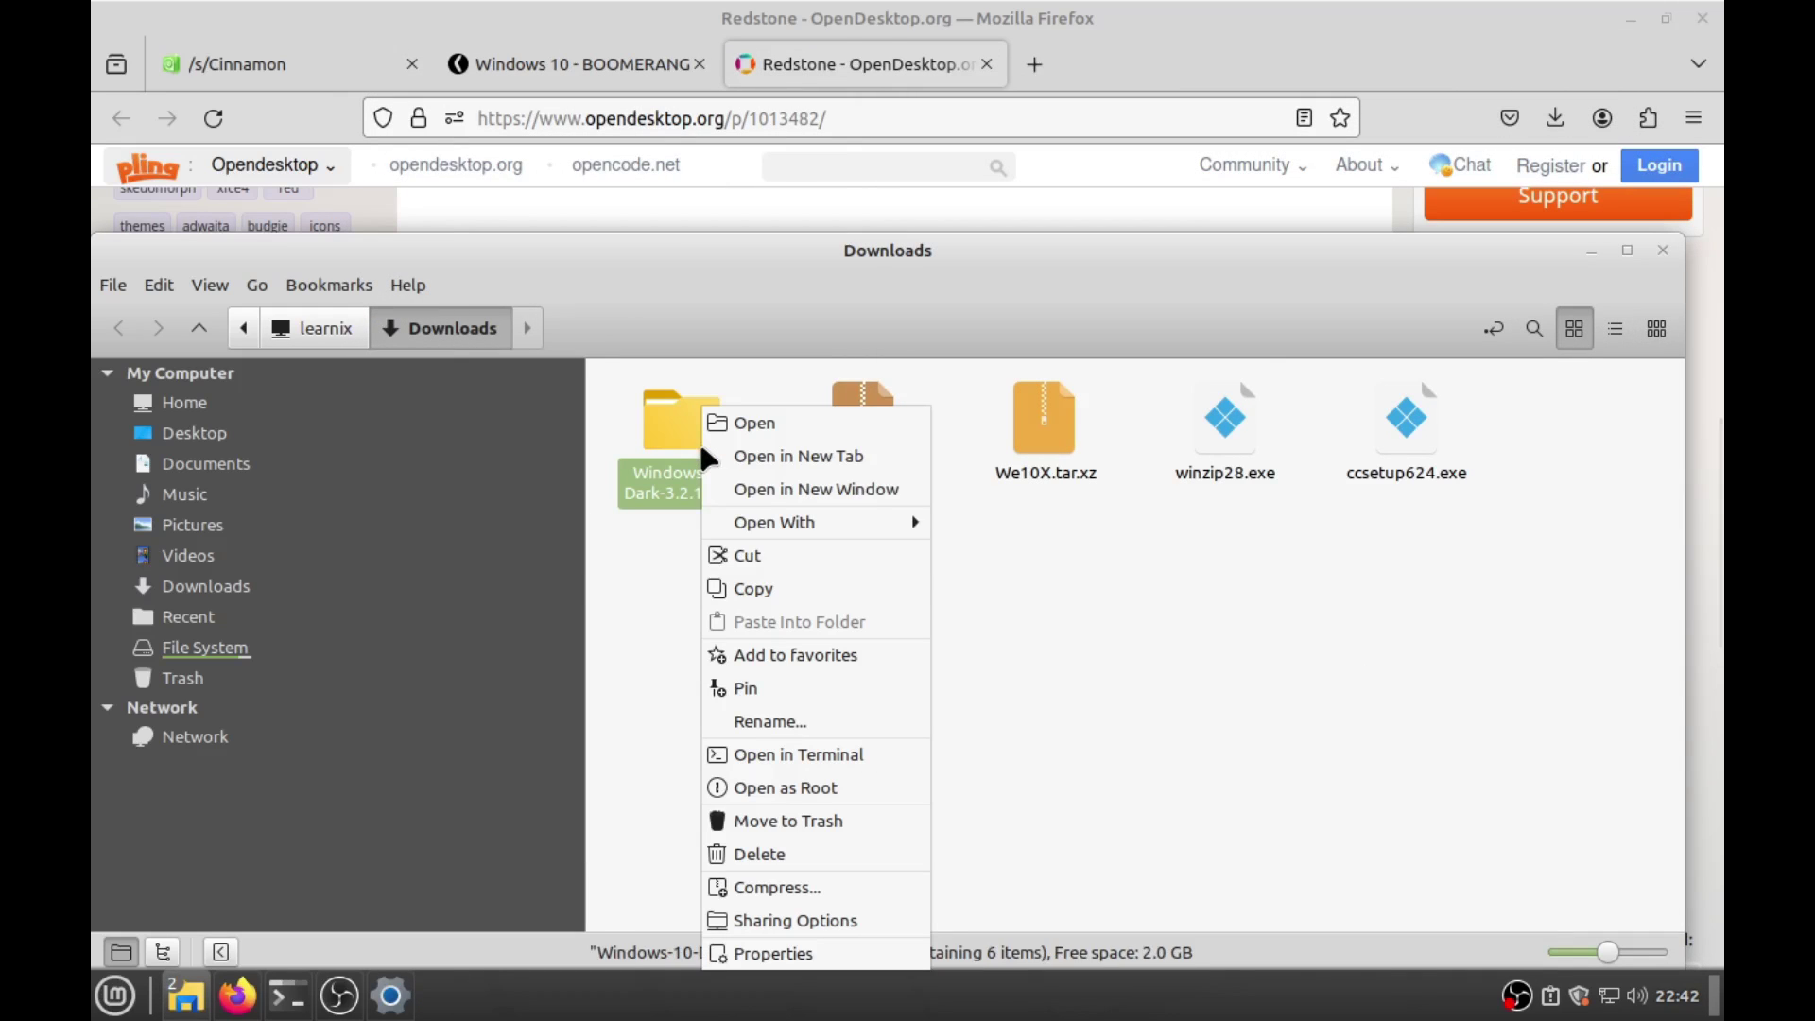
click(753, 556)
drag(932, 259, 1078, 161)
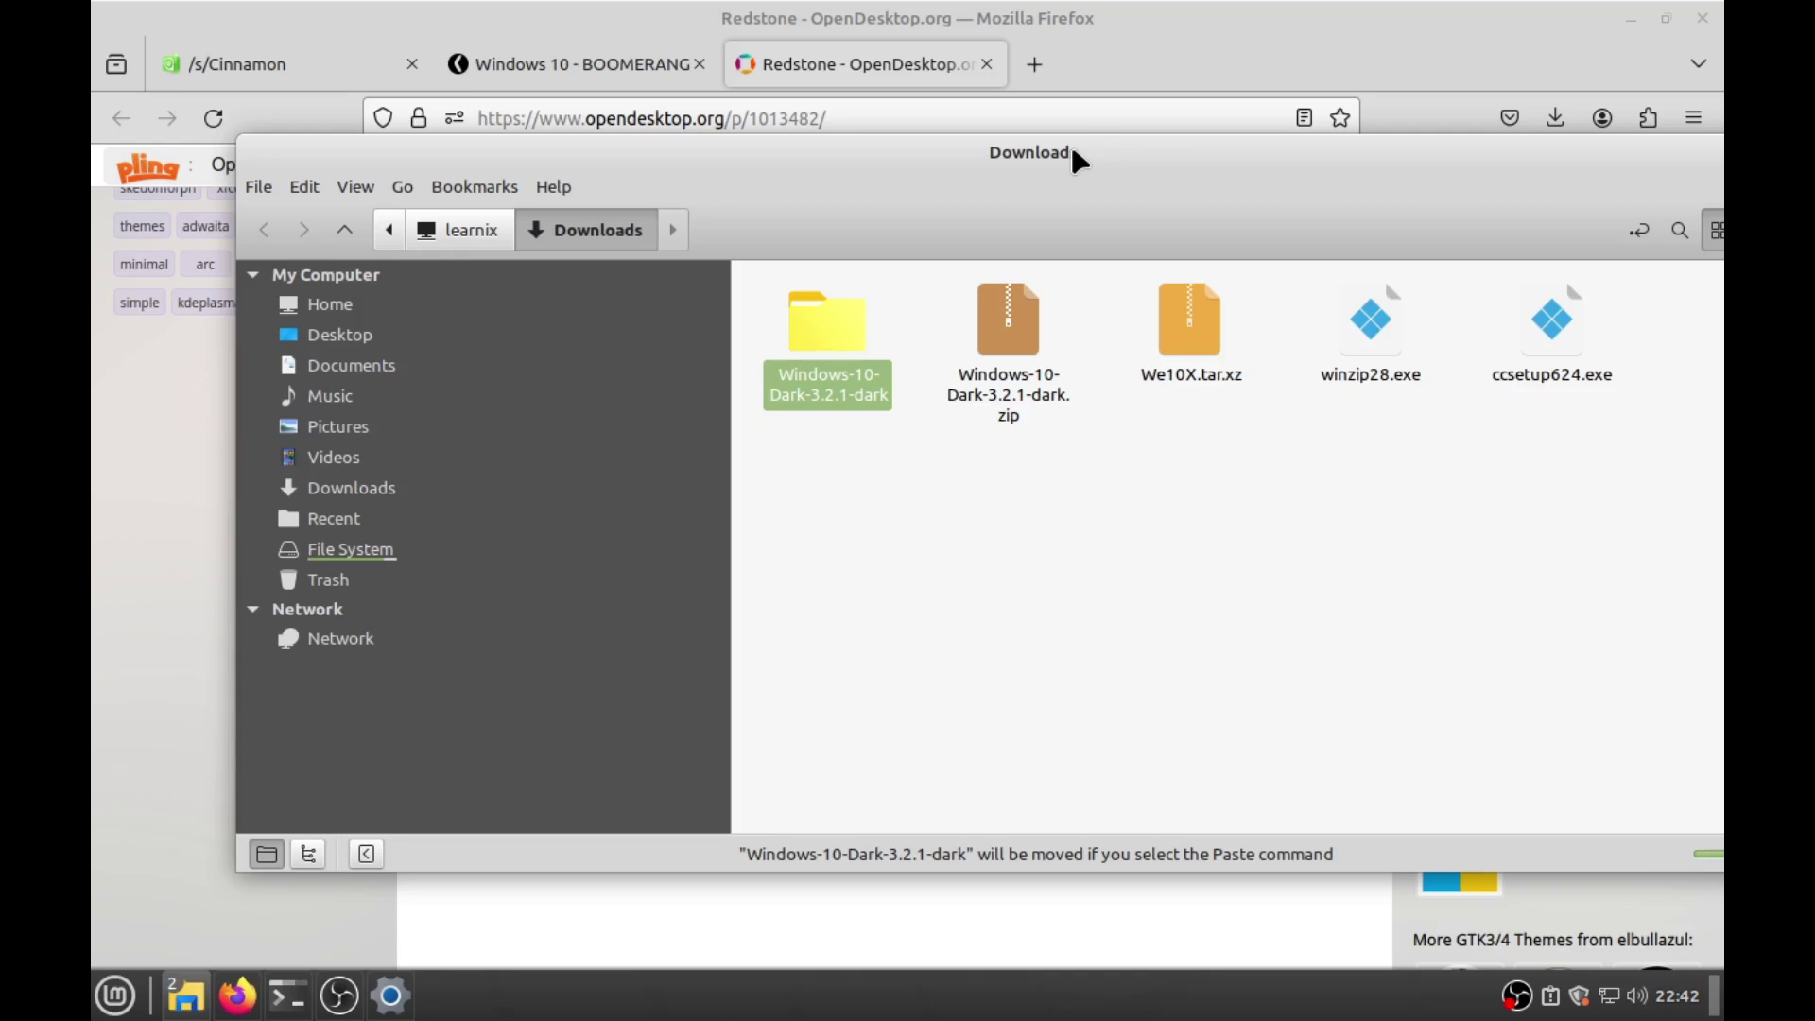
click(324, 305)
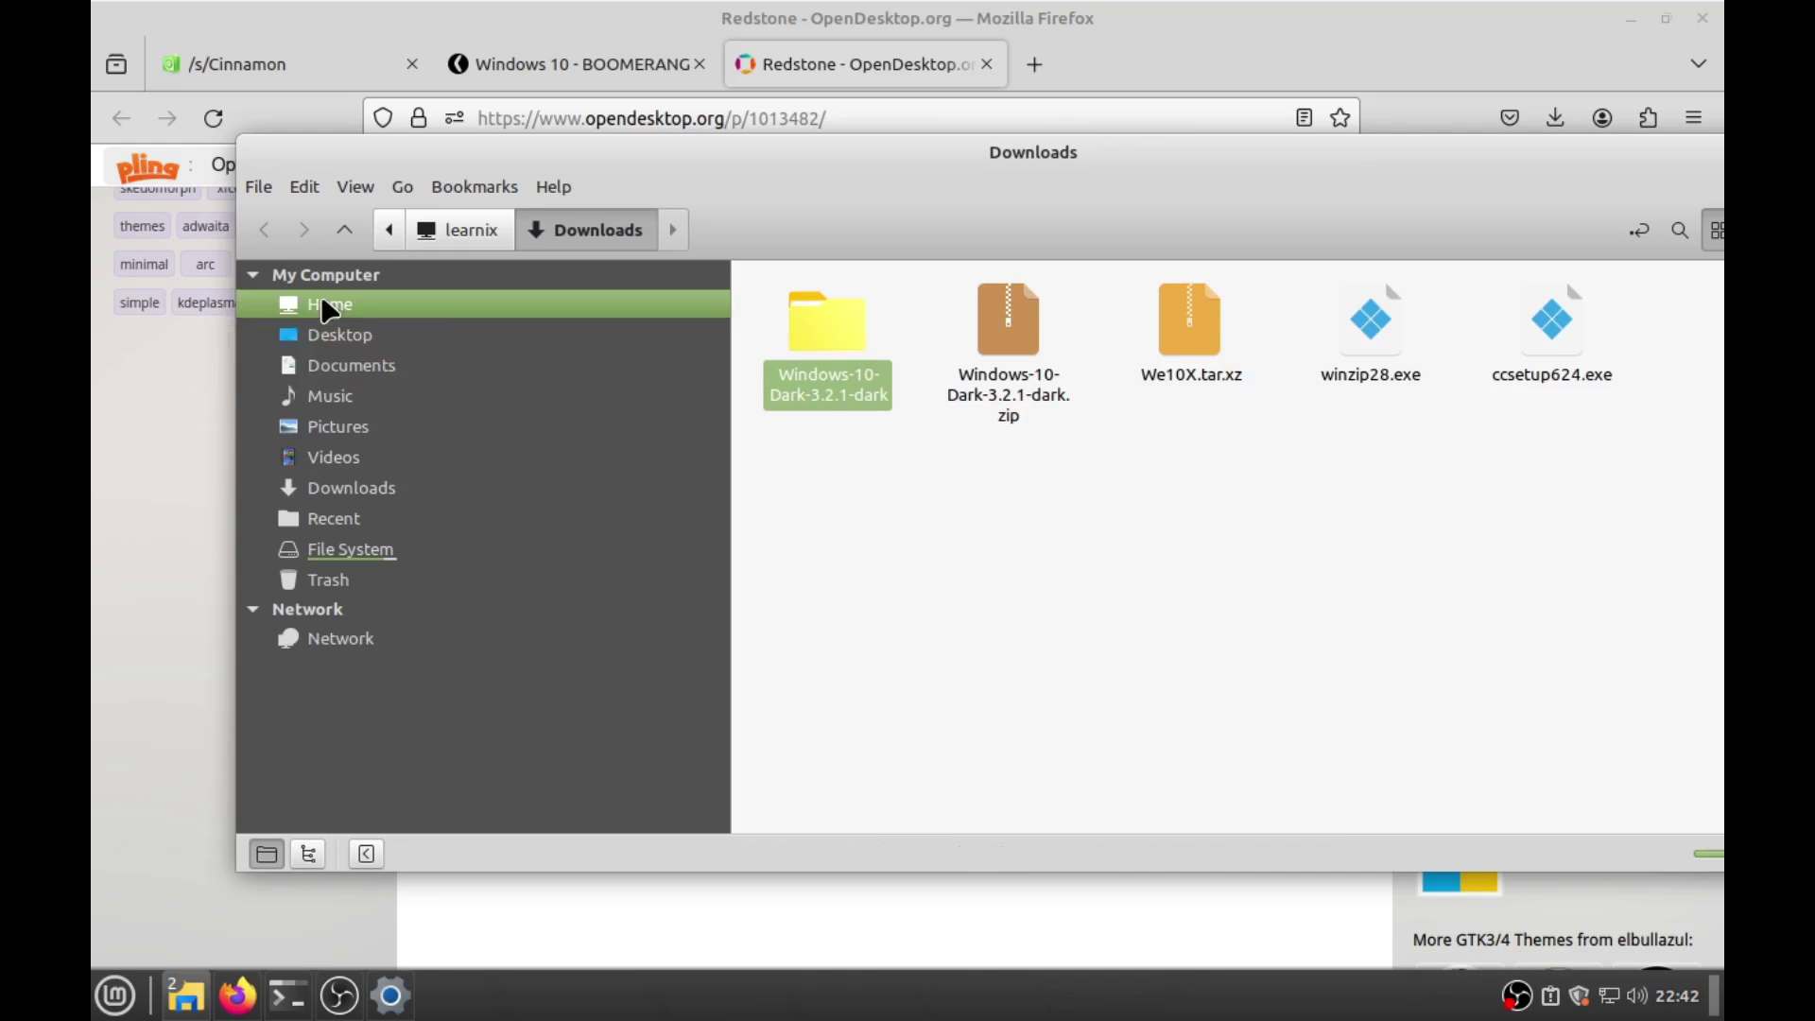
scroll(1045, 515, down, 4)
scroll(1238, 516, up, 2)
drag(1226, 156, 1037, 174)
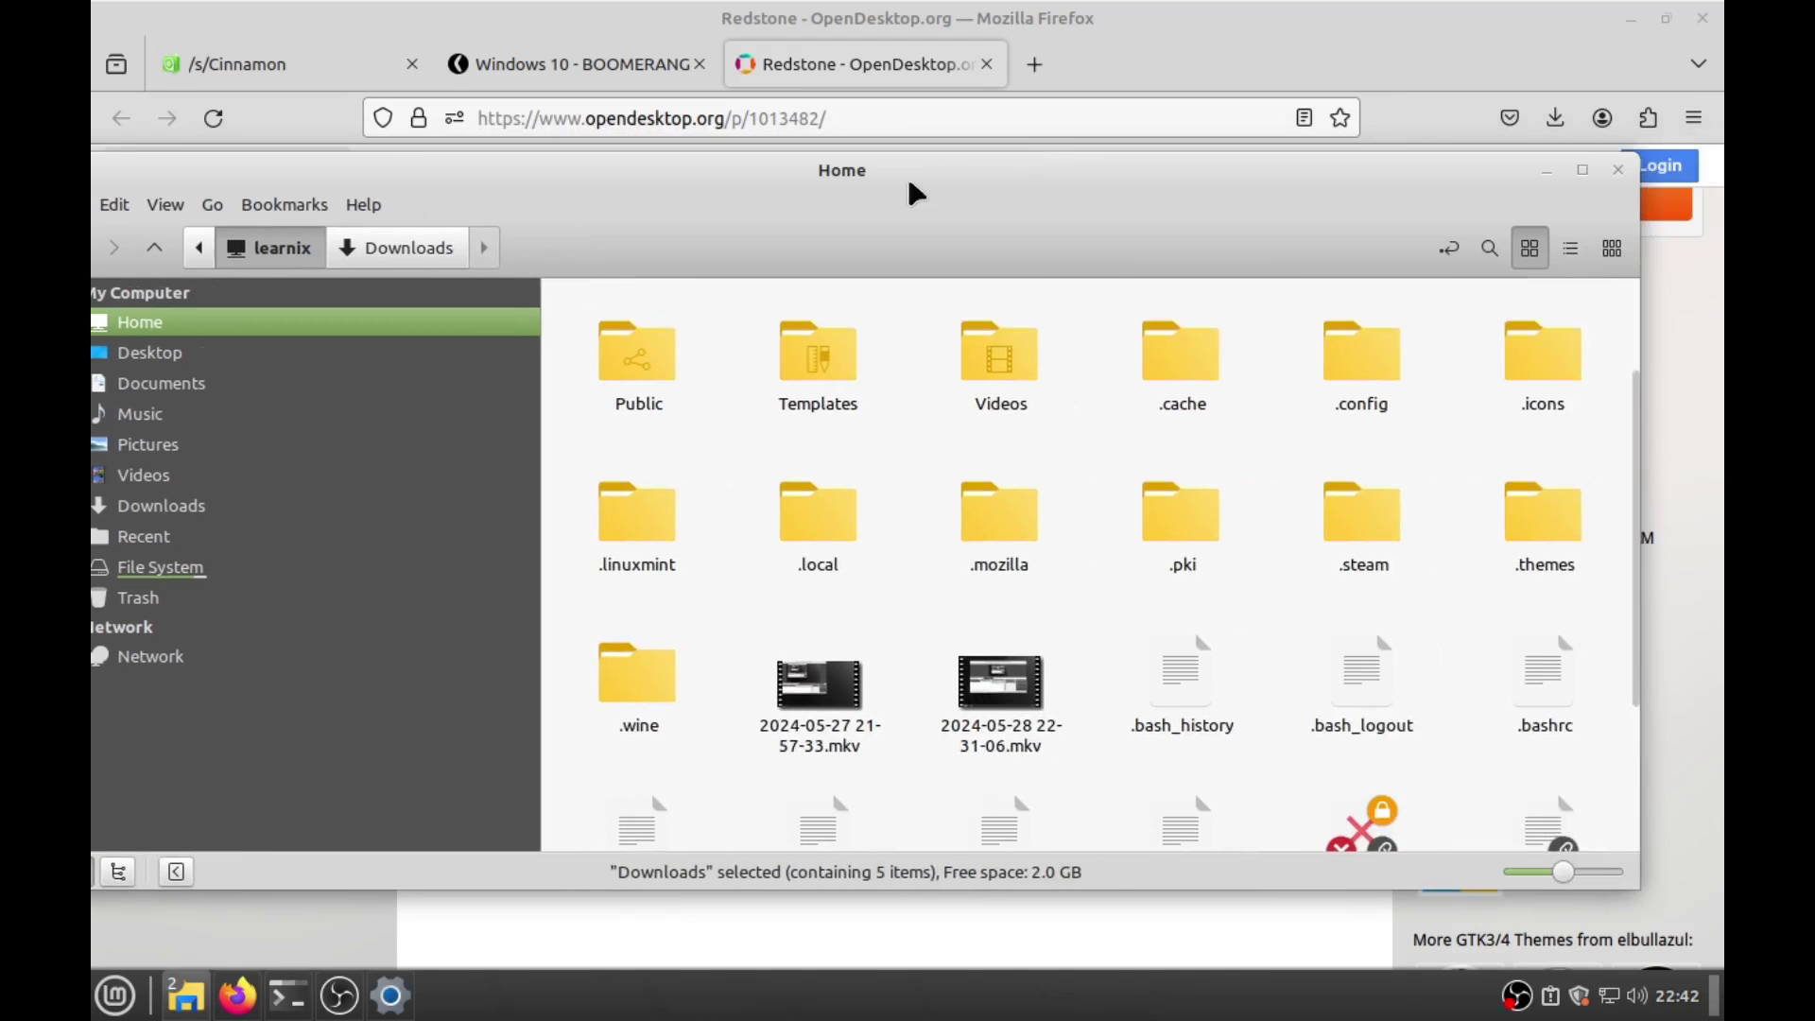
click(186, 215)
click(162, 210)
click(164, 206)
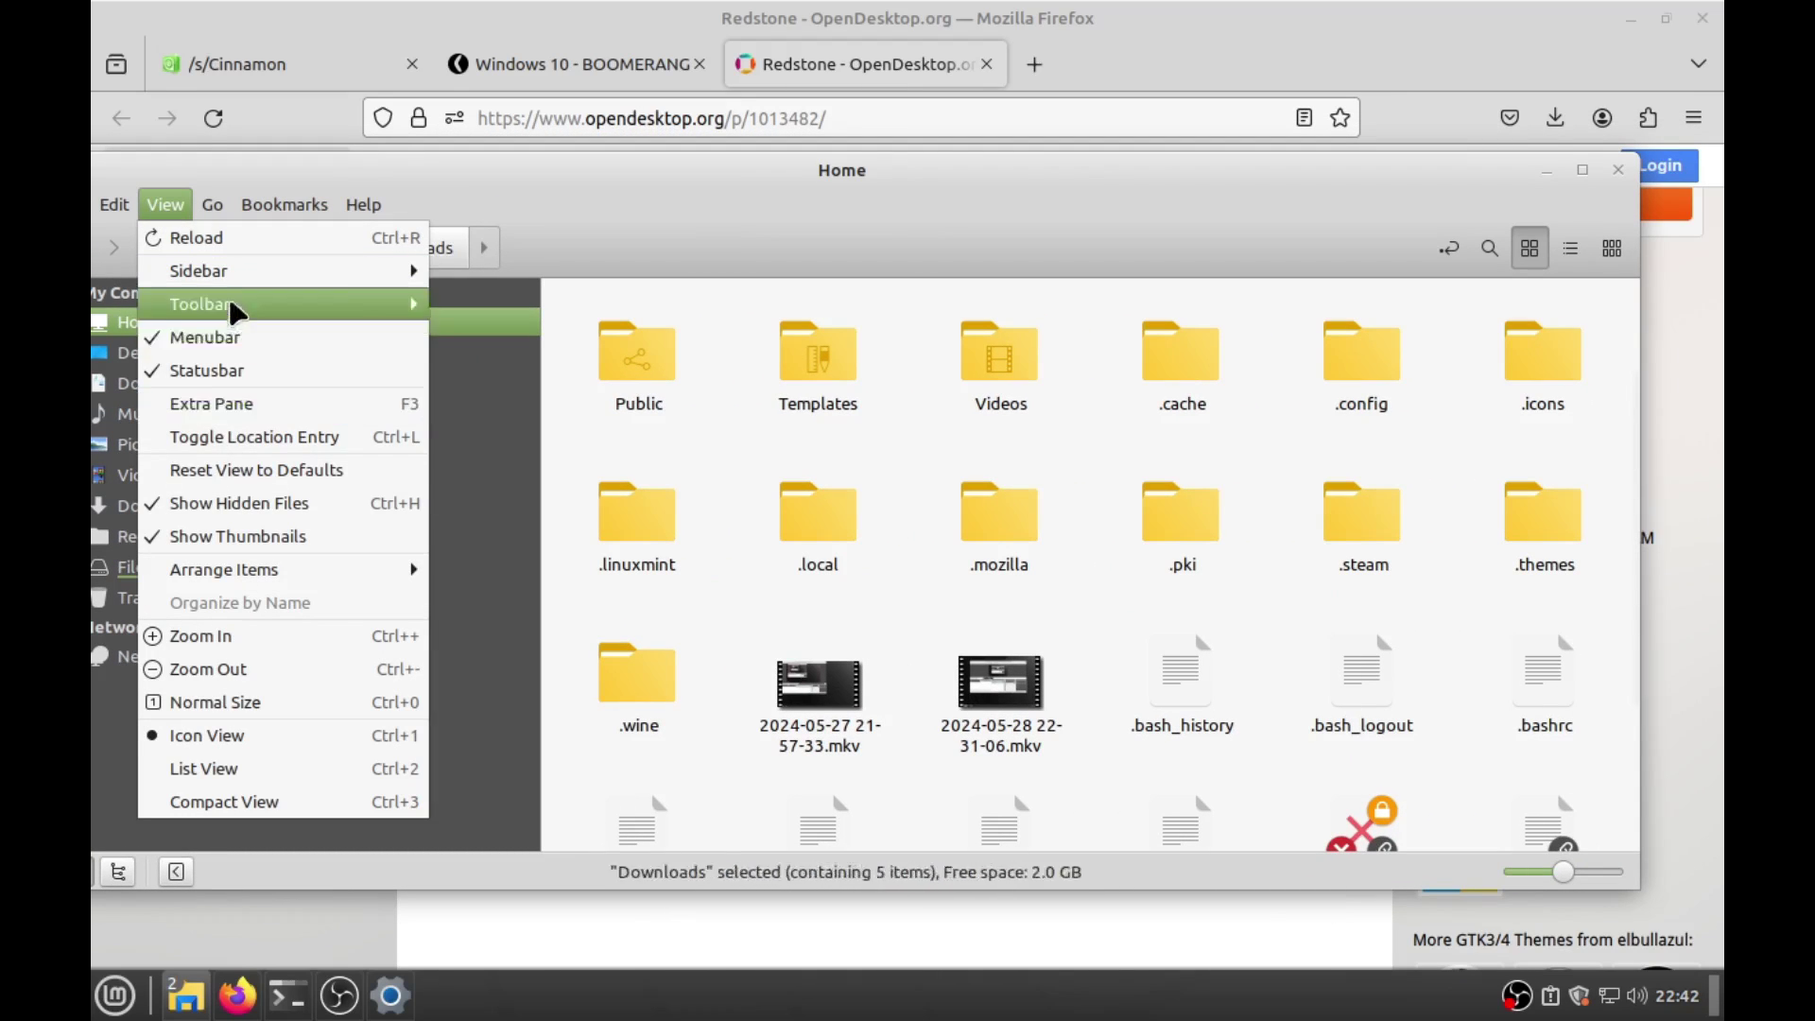
click(875, 174)
drag(892, 162, 881, 132)
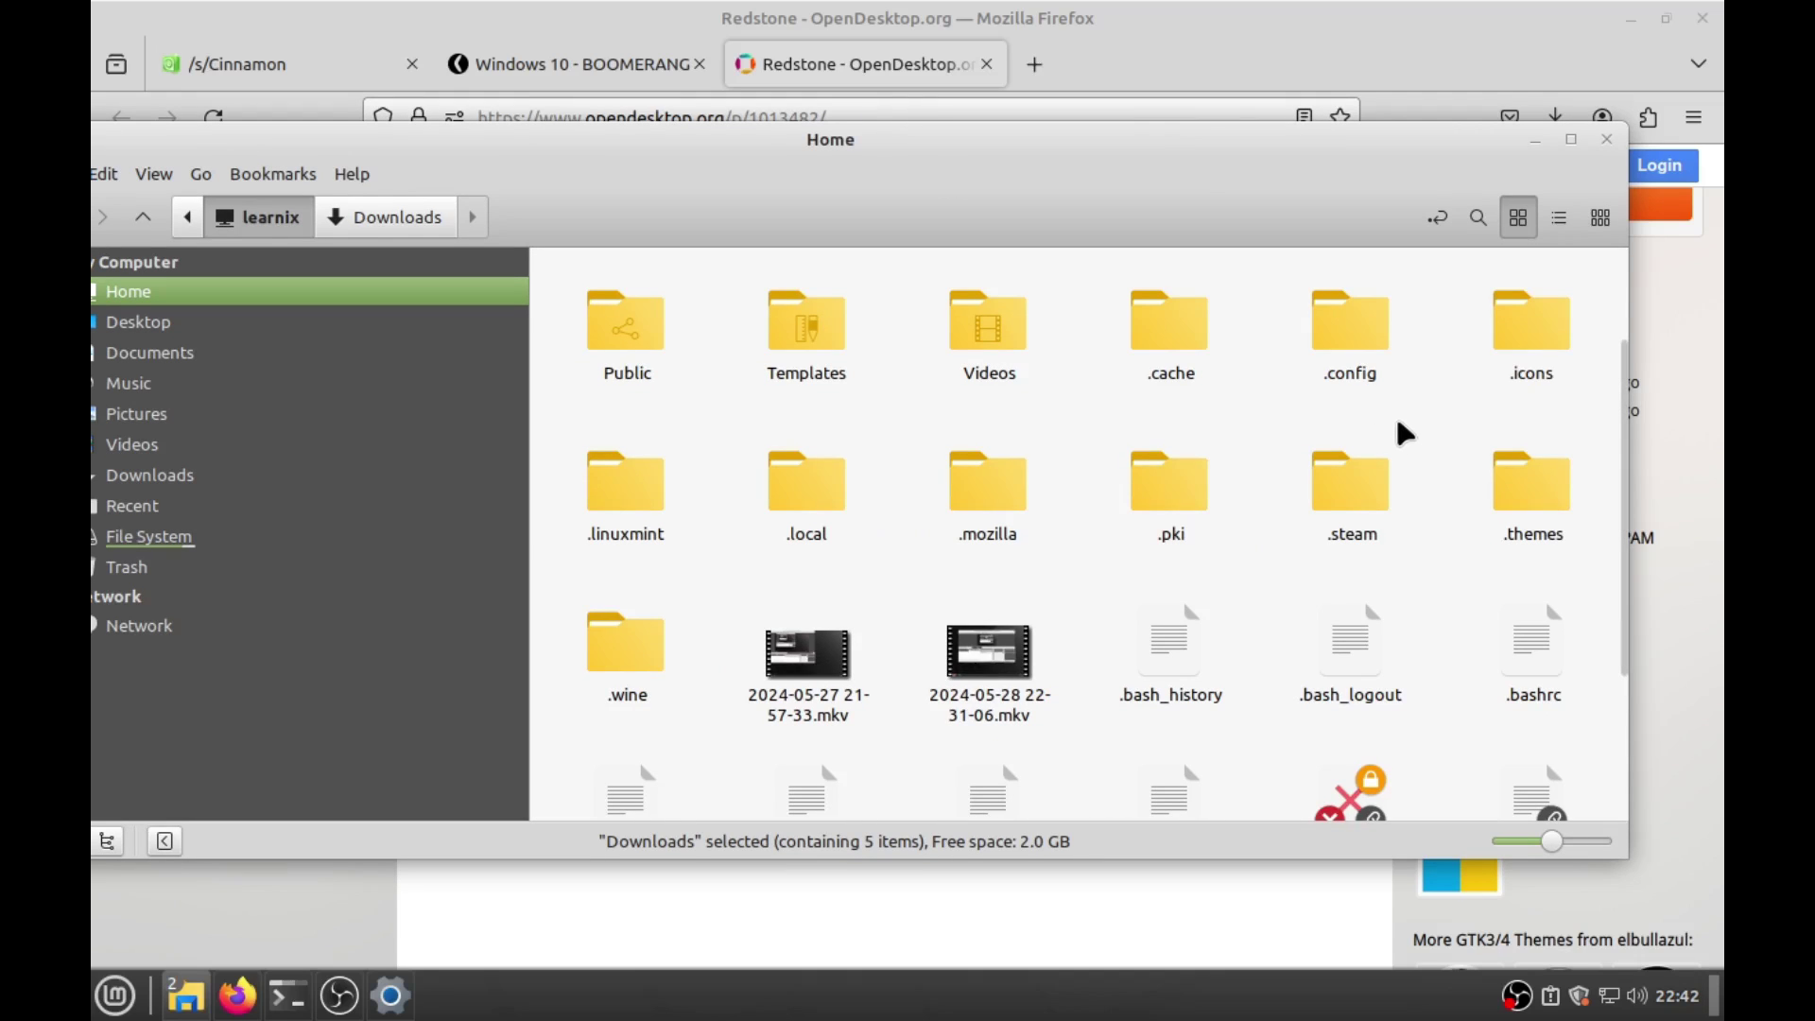
Step: Paste the folder into the hidden .themes folder and open it
click(1529, 501)
double_click(1529, 501)
right_click(974, 350)
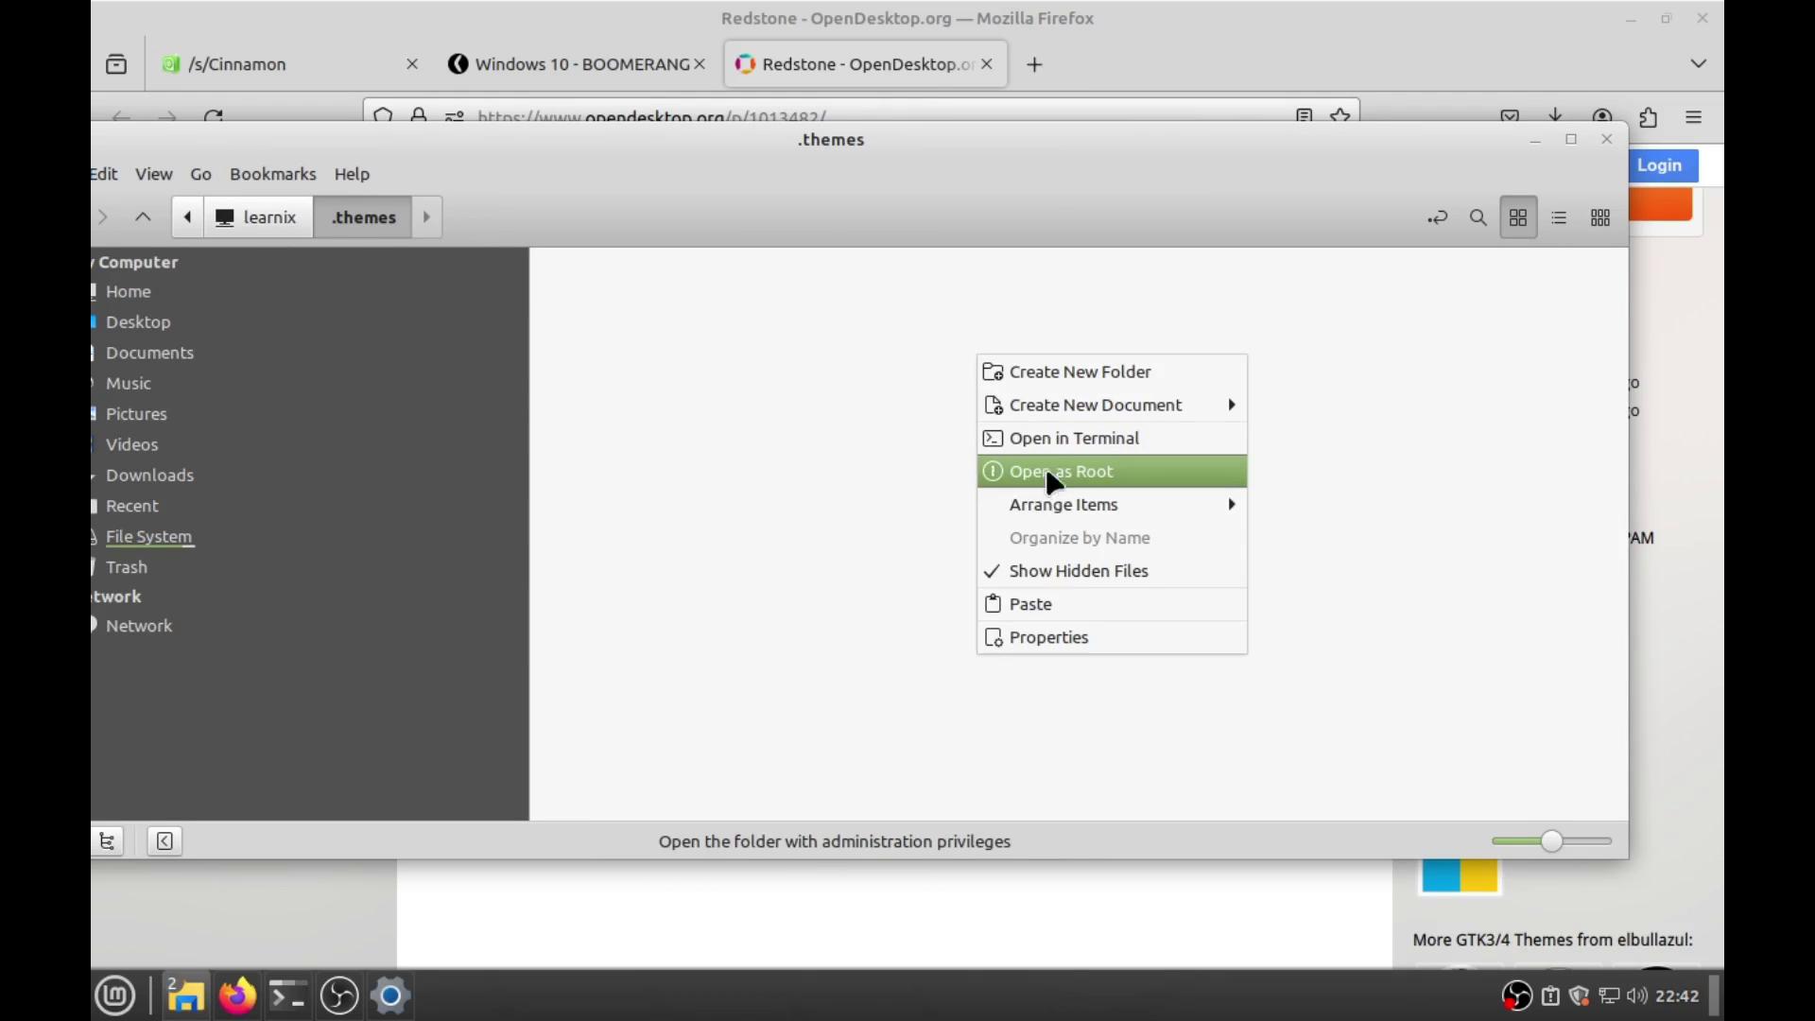
click(1035, 603)
double_click(637, 349)
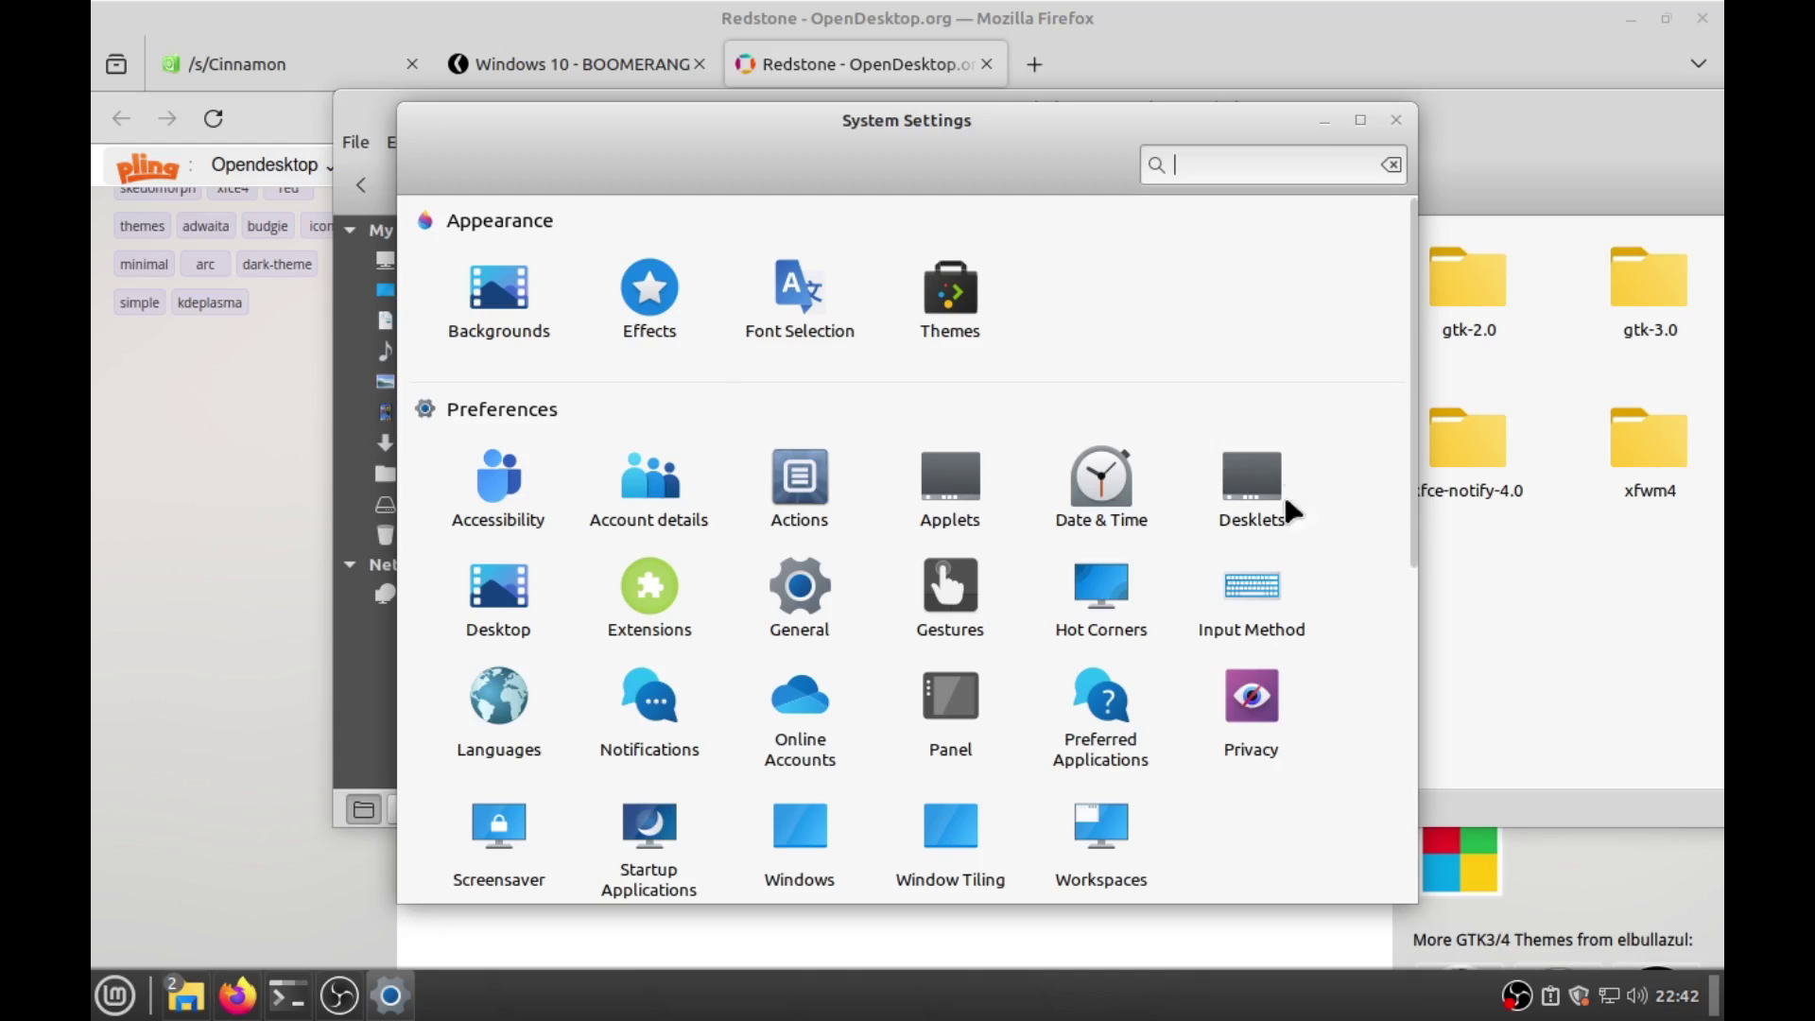
Step: Set the Desktop theme to Windows-10-Dark-3.2.1-dark
click(953, 301)
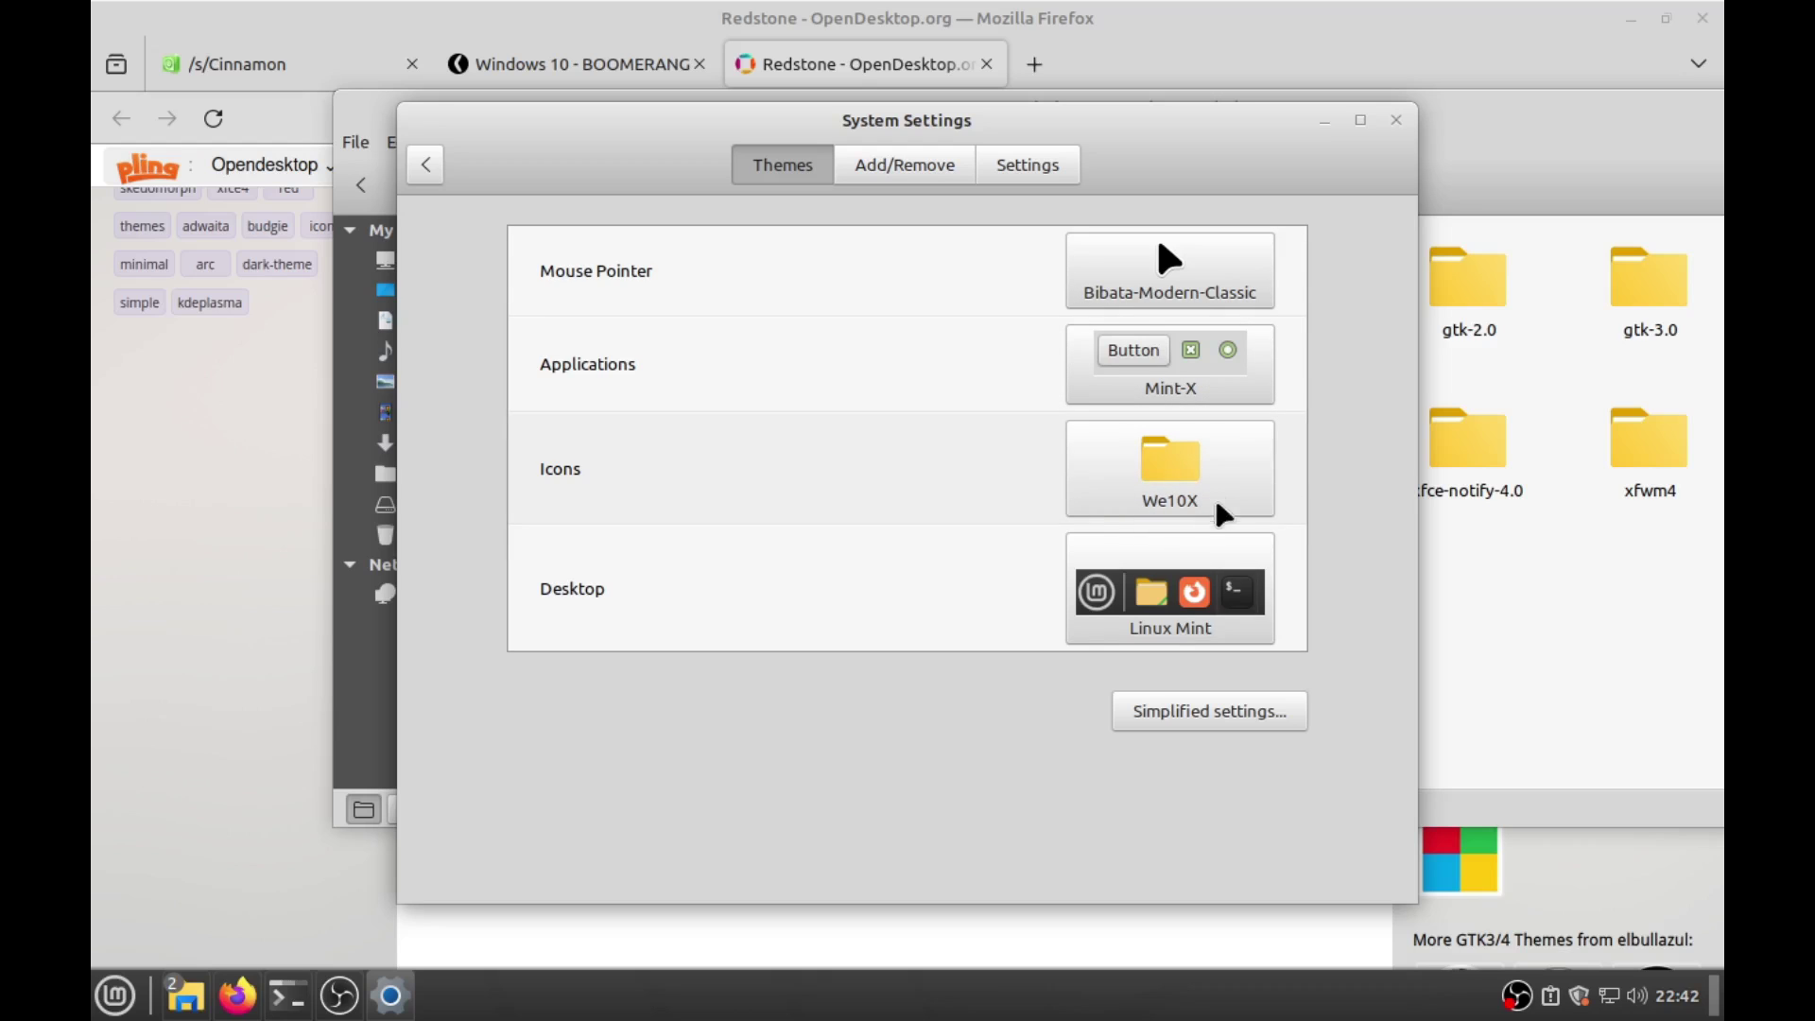
click(1154, 599)
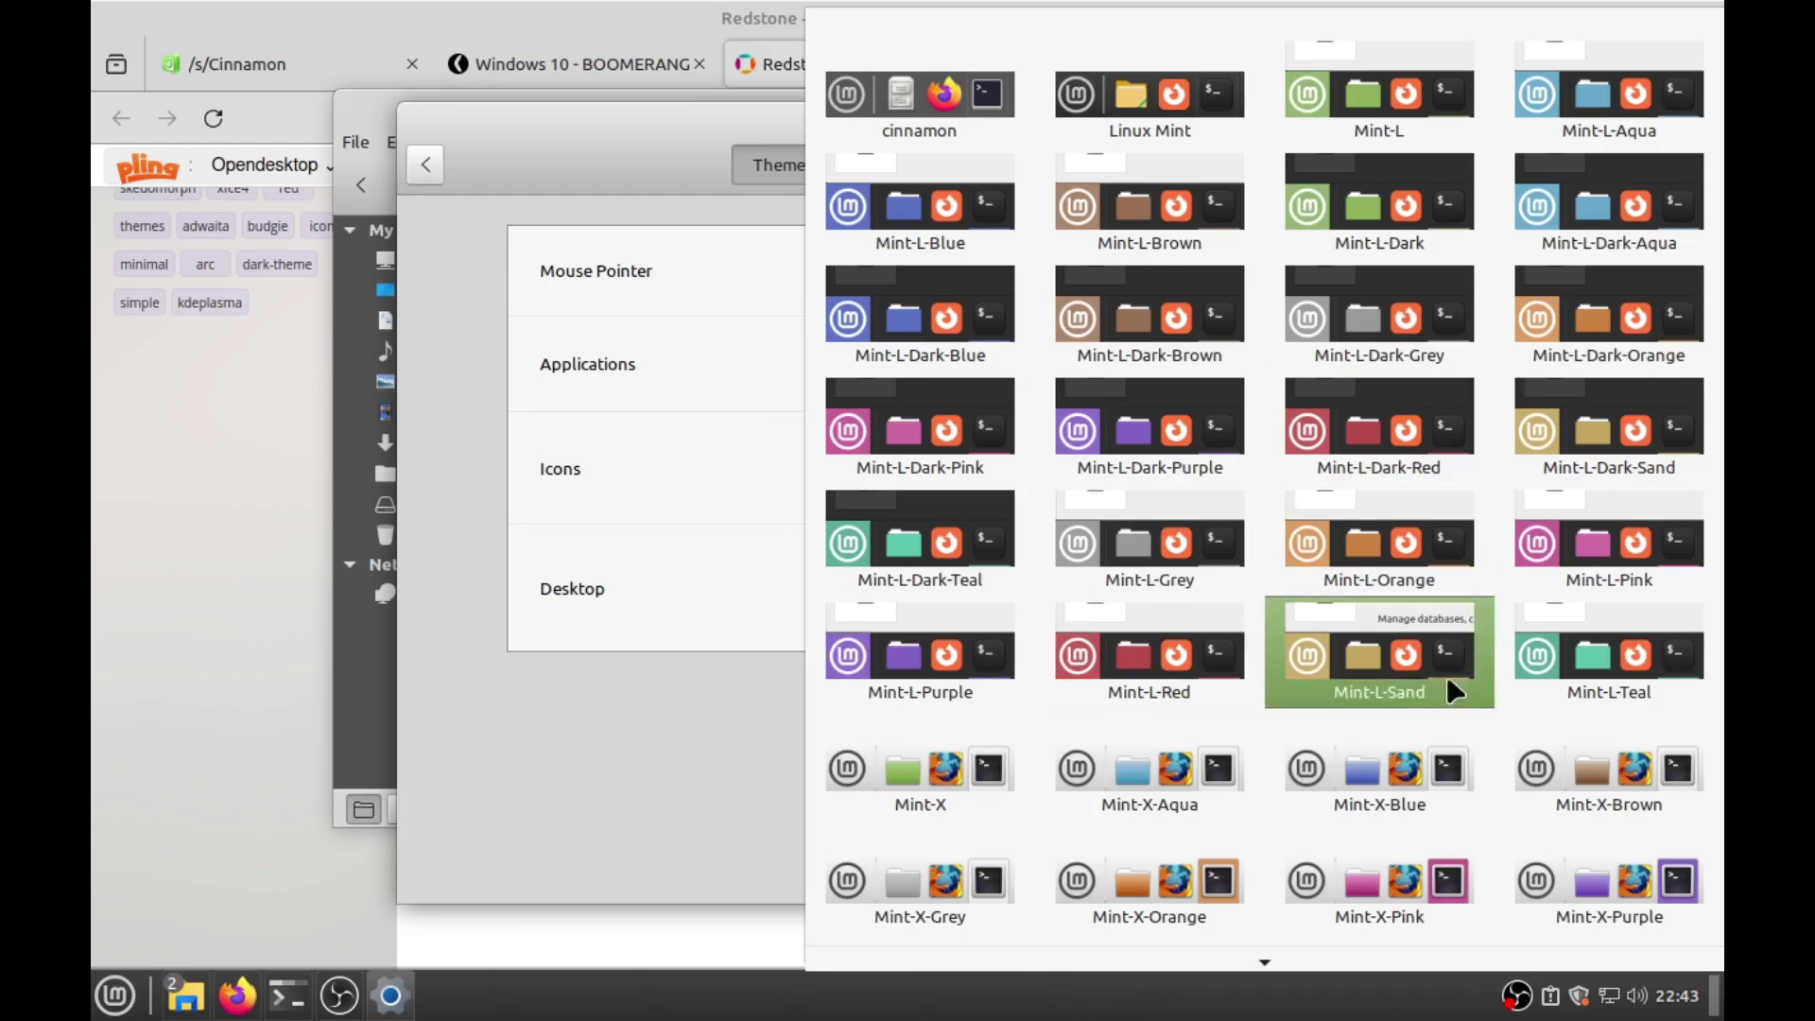
scroll(1349, 564, down, 3)
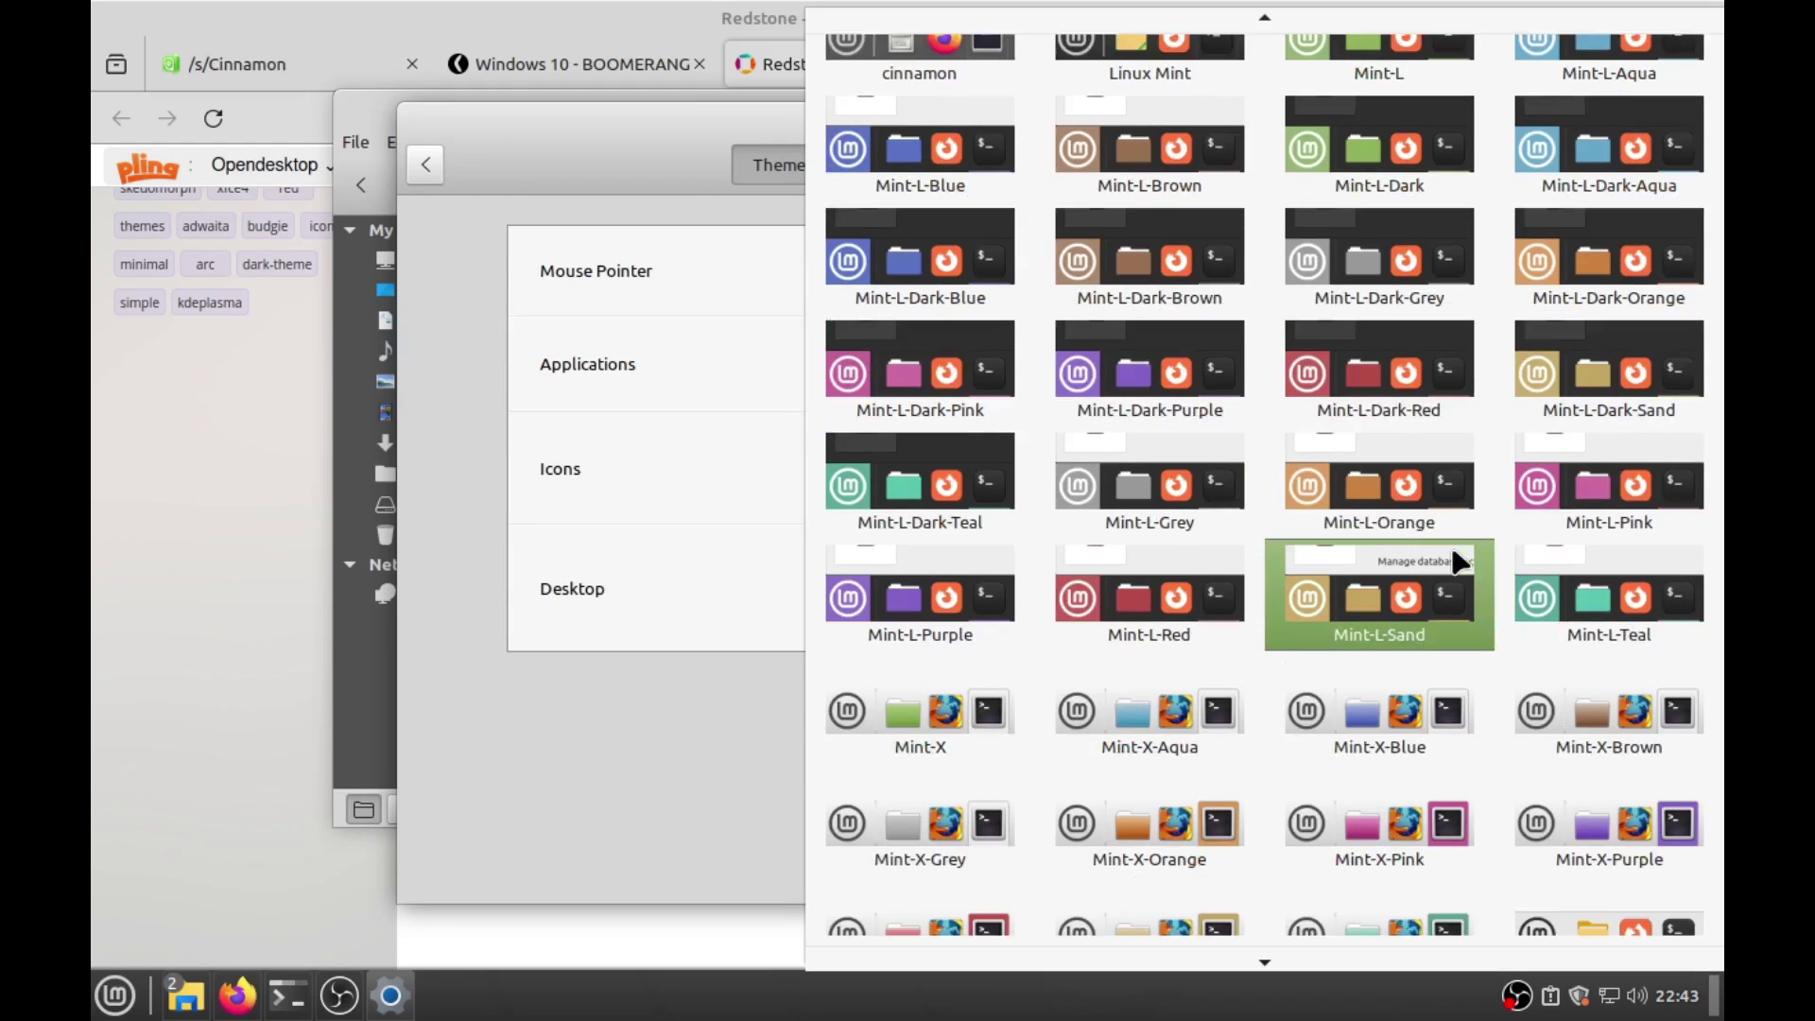
scroll(1400, 581, down, 10)
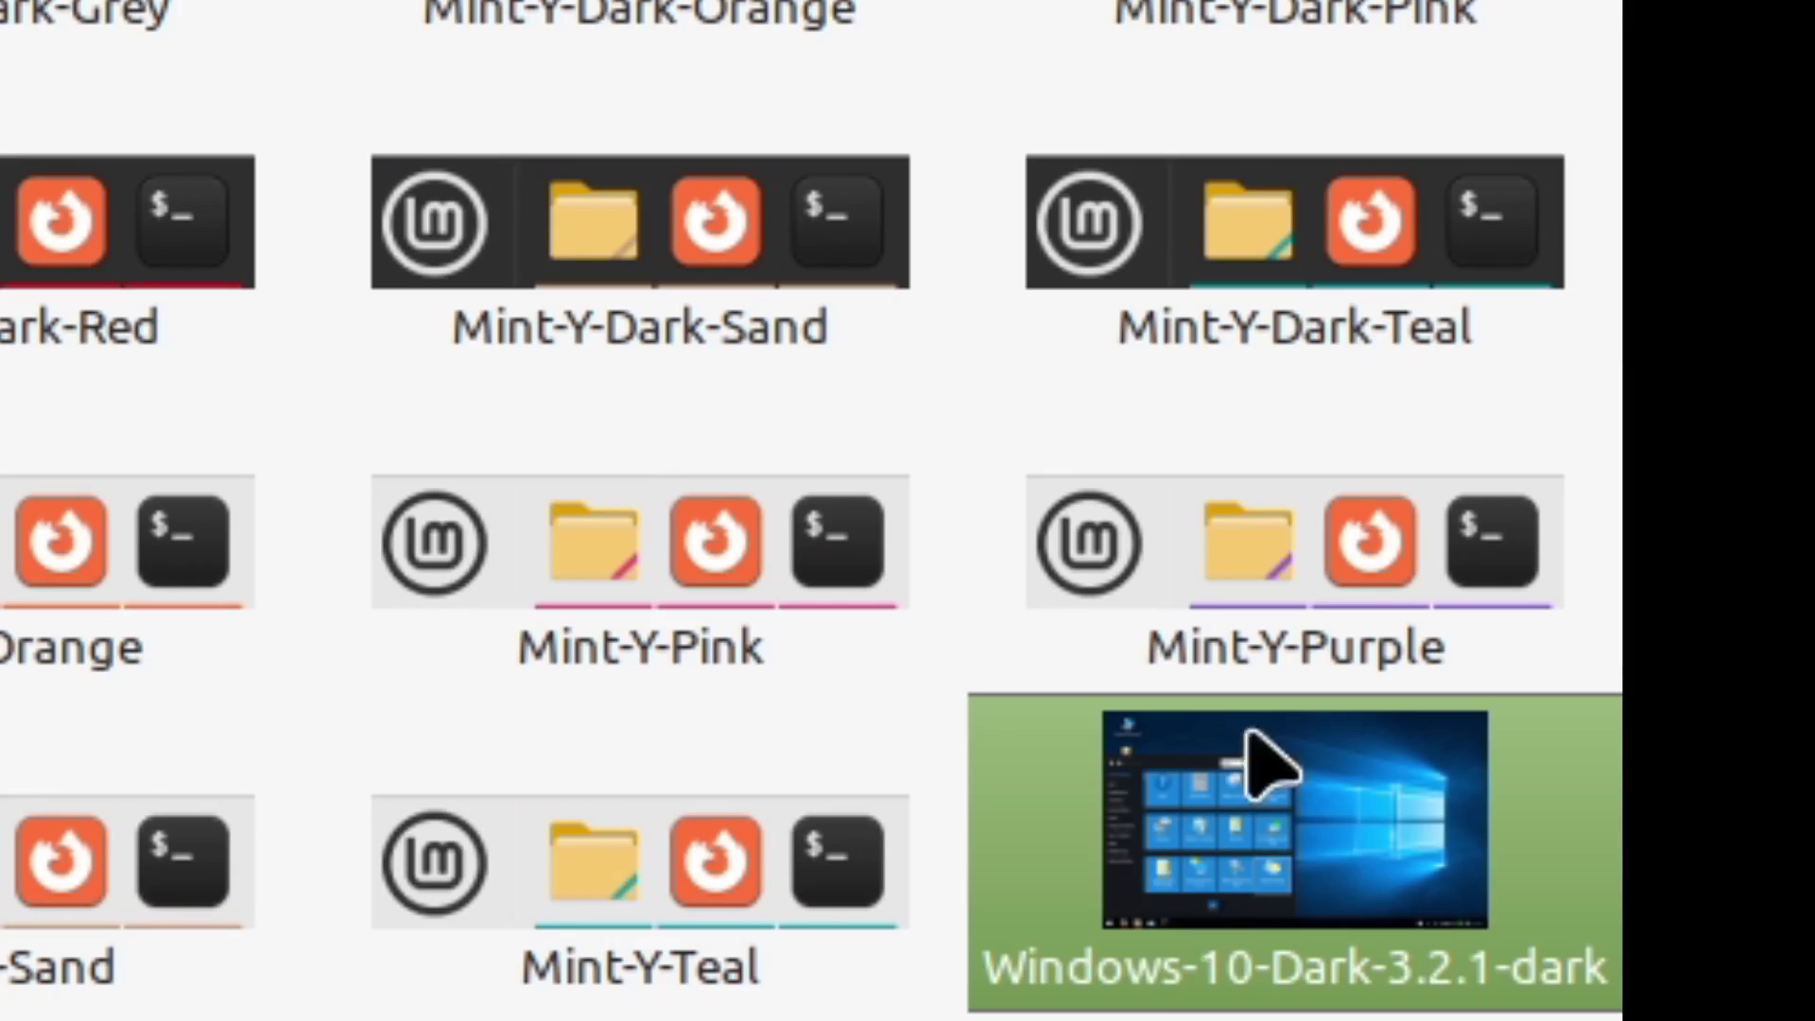
click(1204, 899)
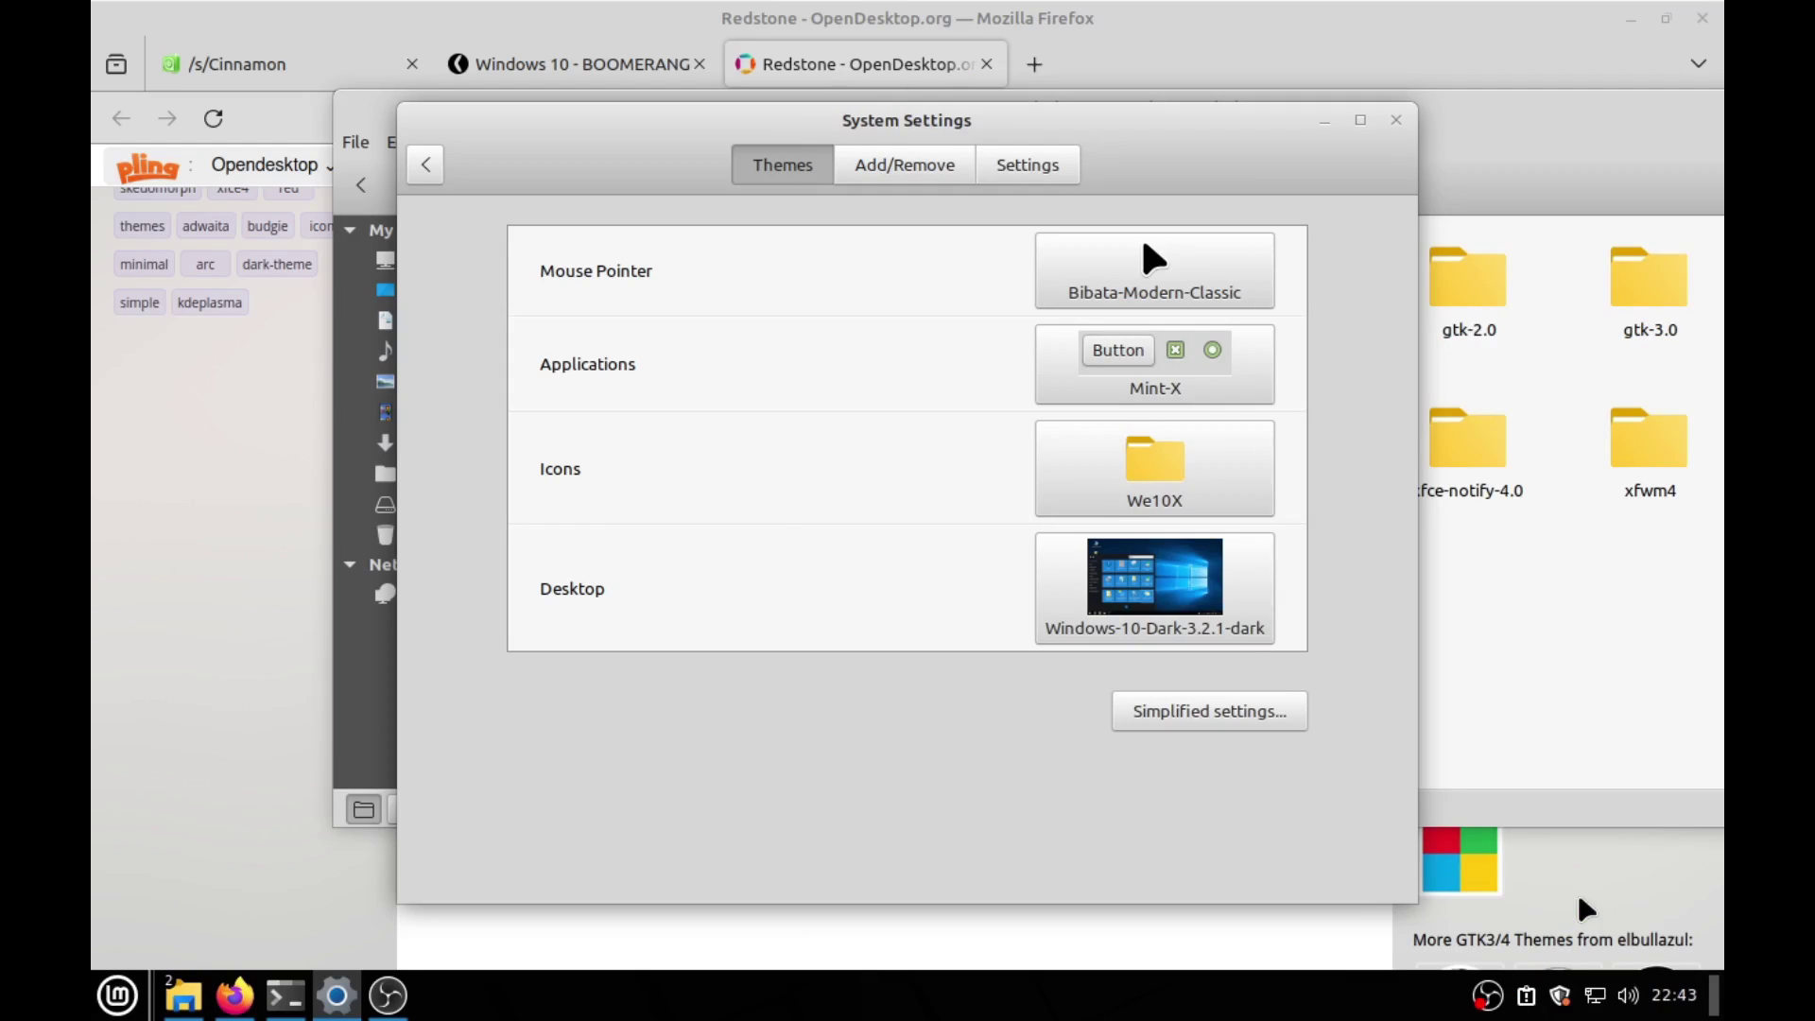
Step: Set the Applications theme to Windows-10-Dark-3.2.1-dark
click(1171, 356)
scroll(1512, 615, down, 5)
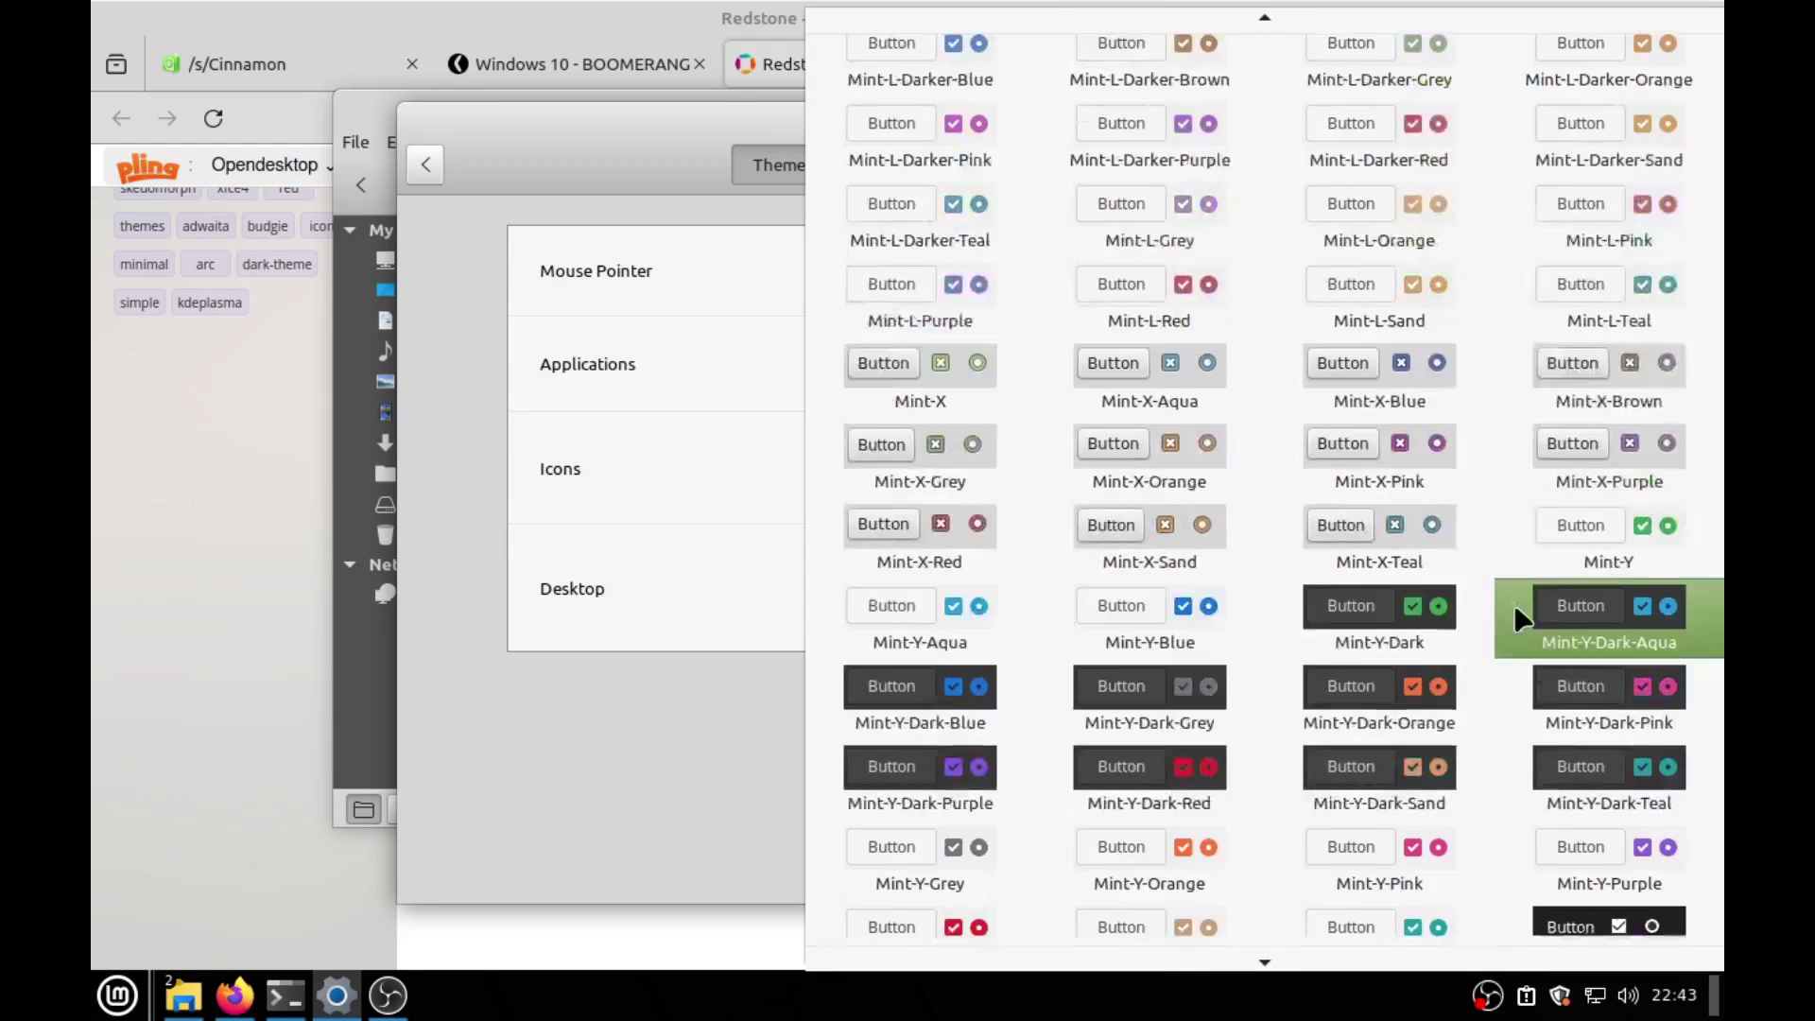
click(1597, 884)
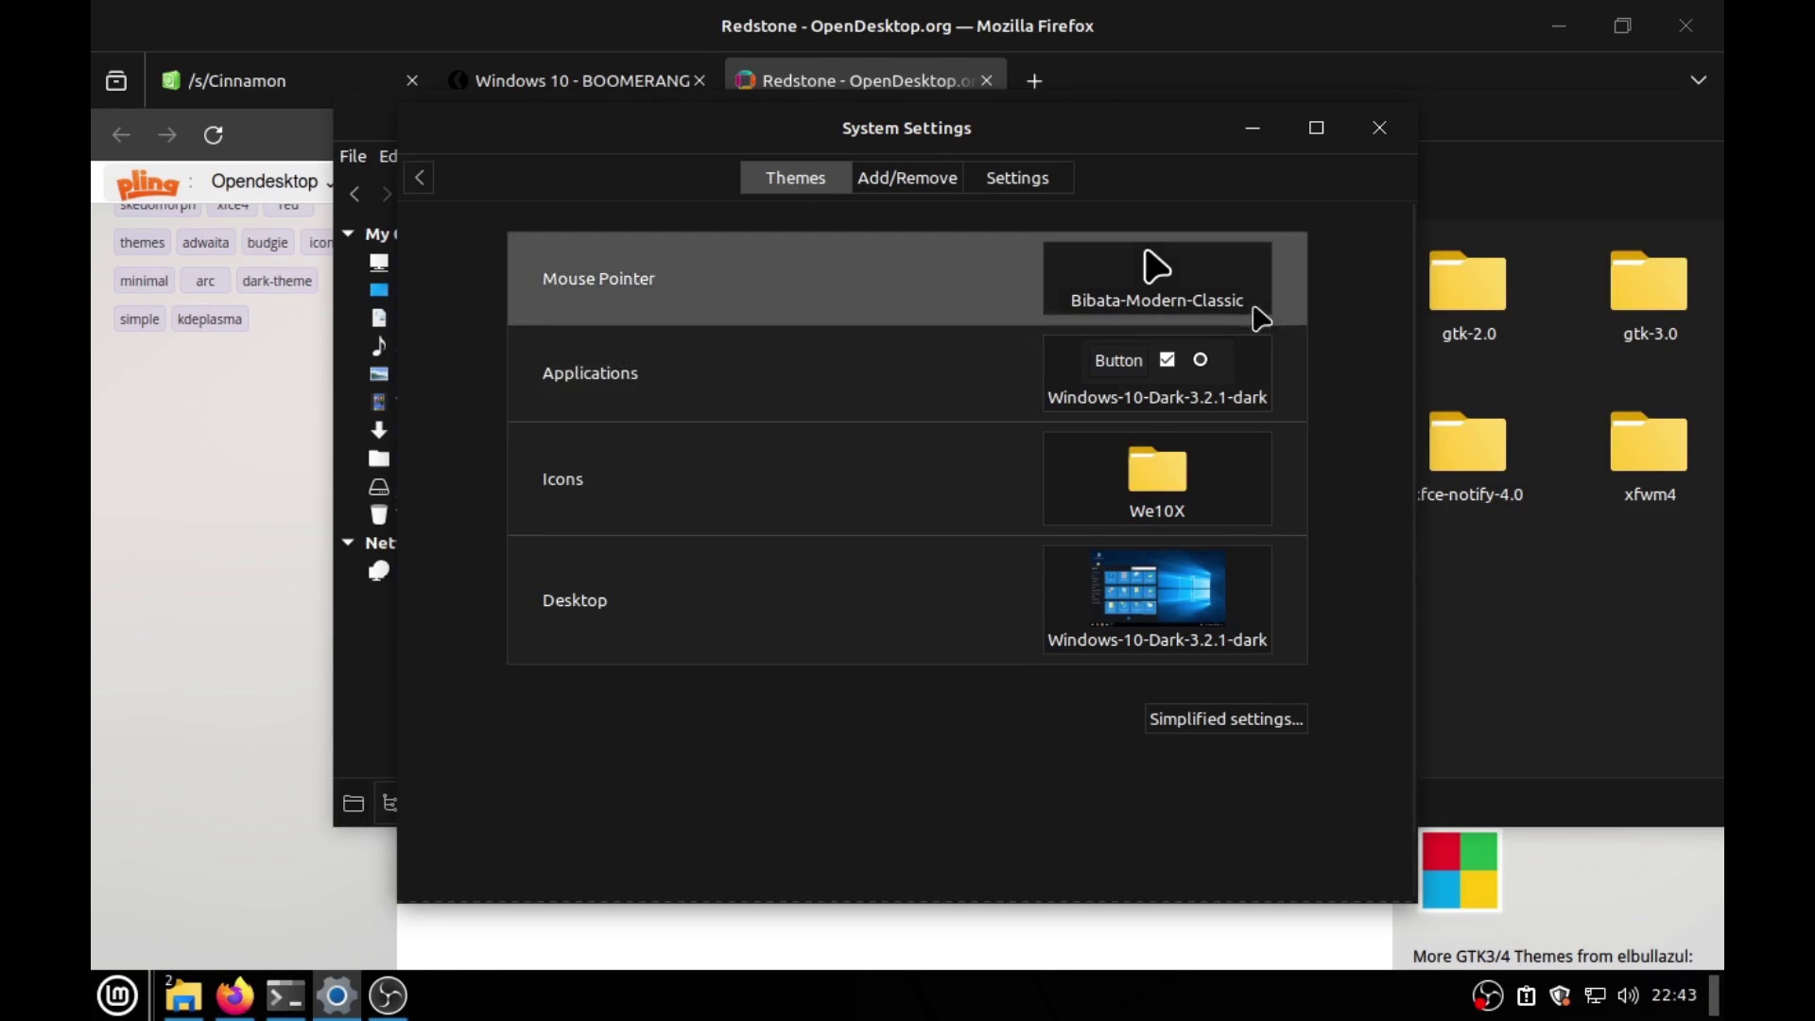
click(1256, 314)
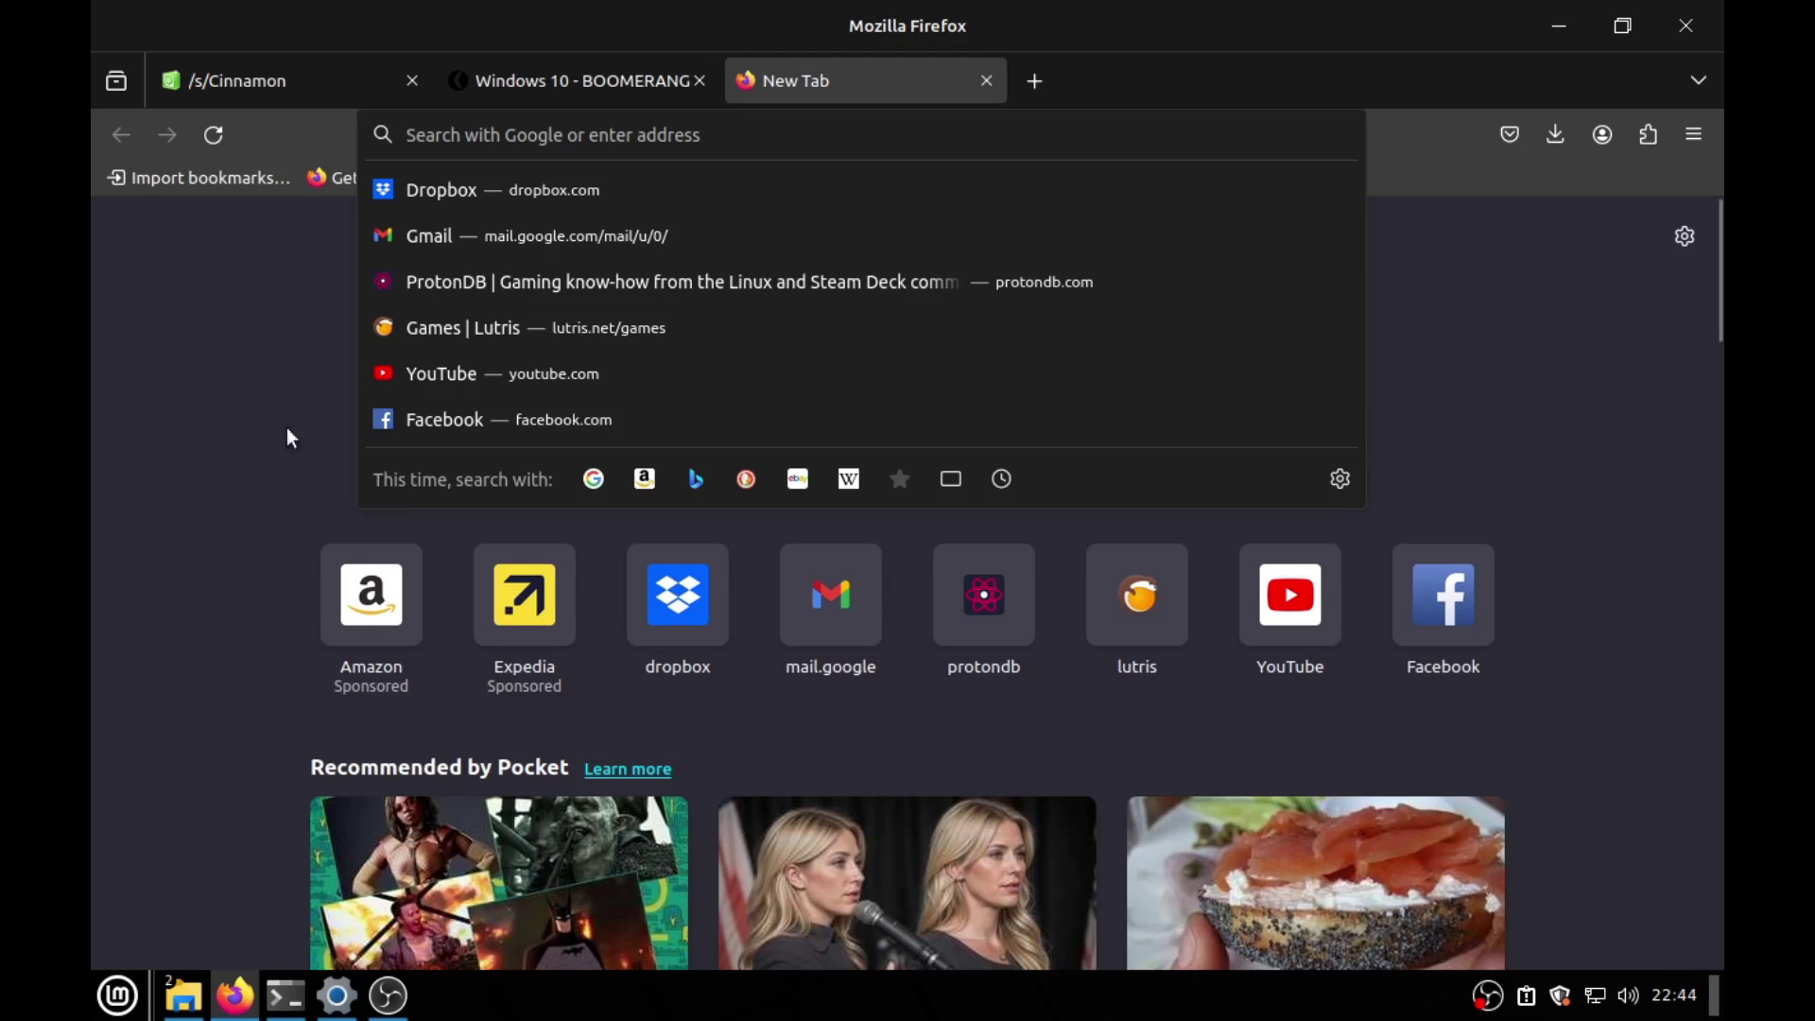
Step: Search Firefox for 'cursors linux' and open the GNOME-Look.org Cursors listing
mouse_move(93, 1002)
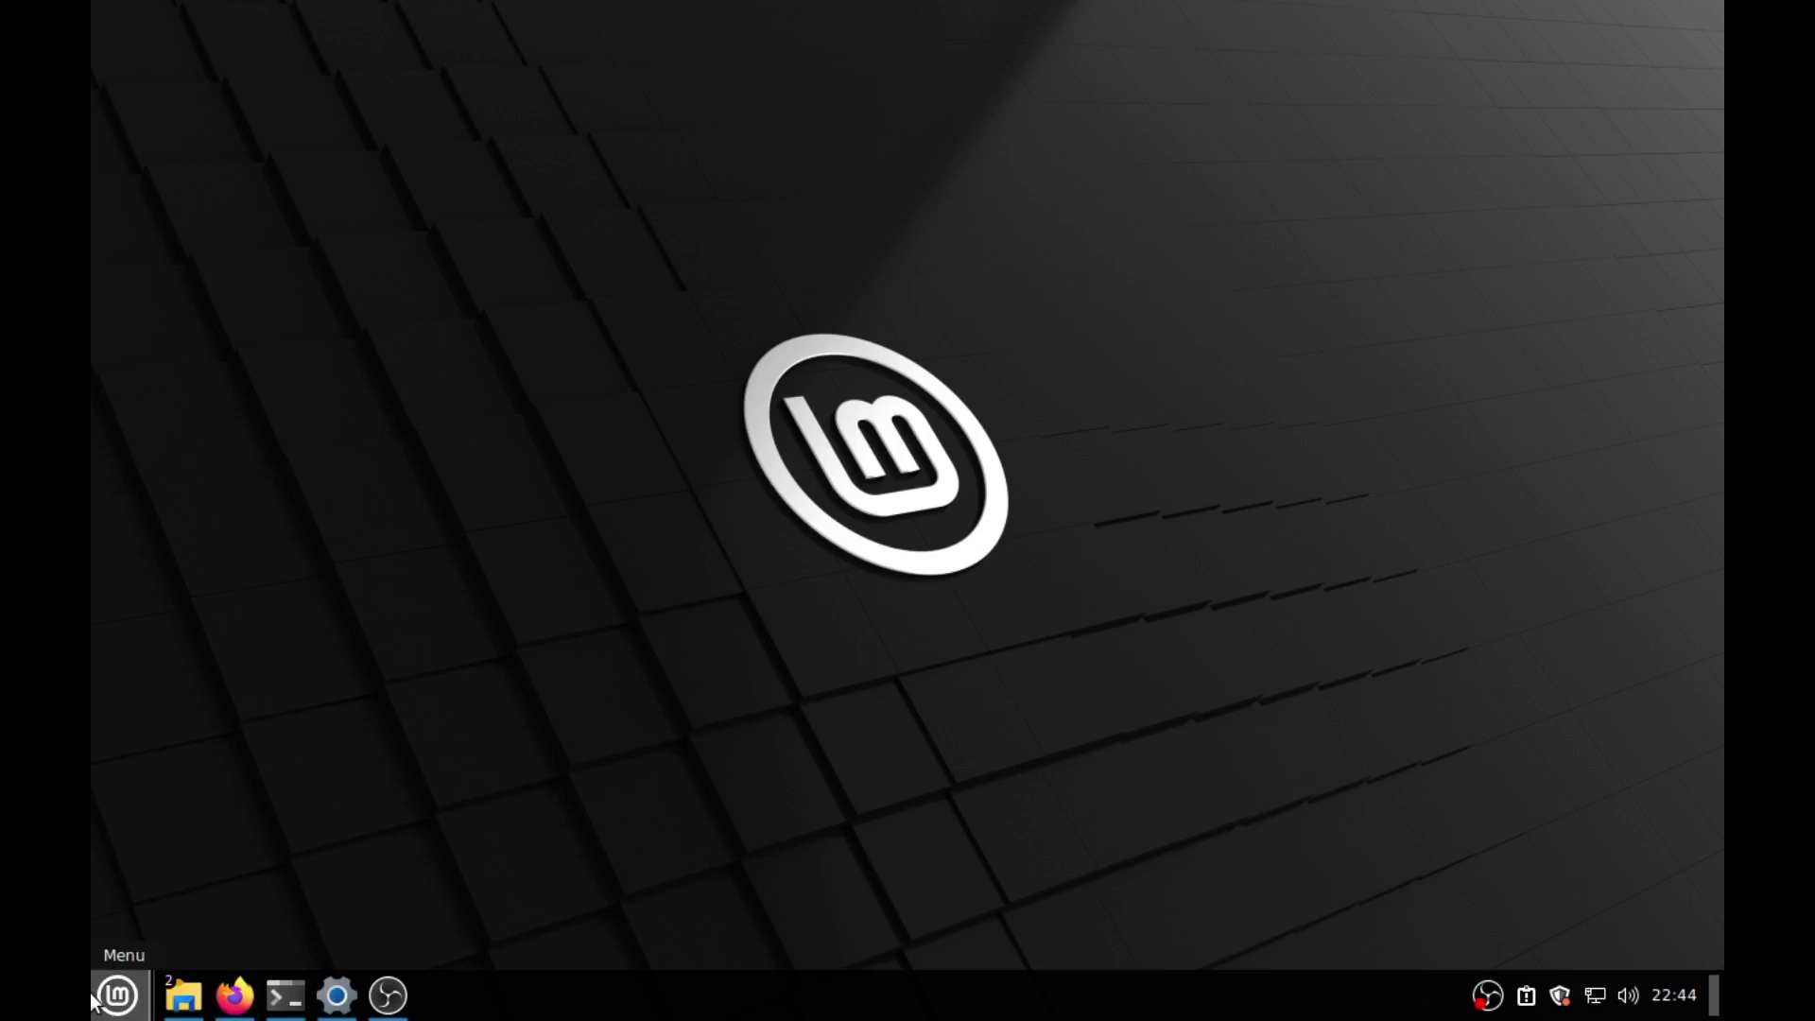
click(242, 989)
text(cur)
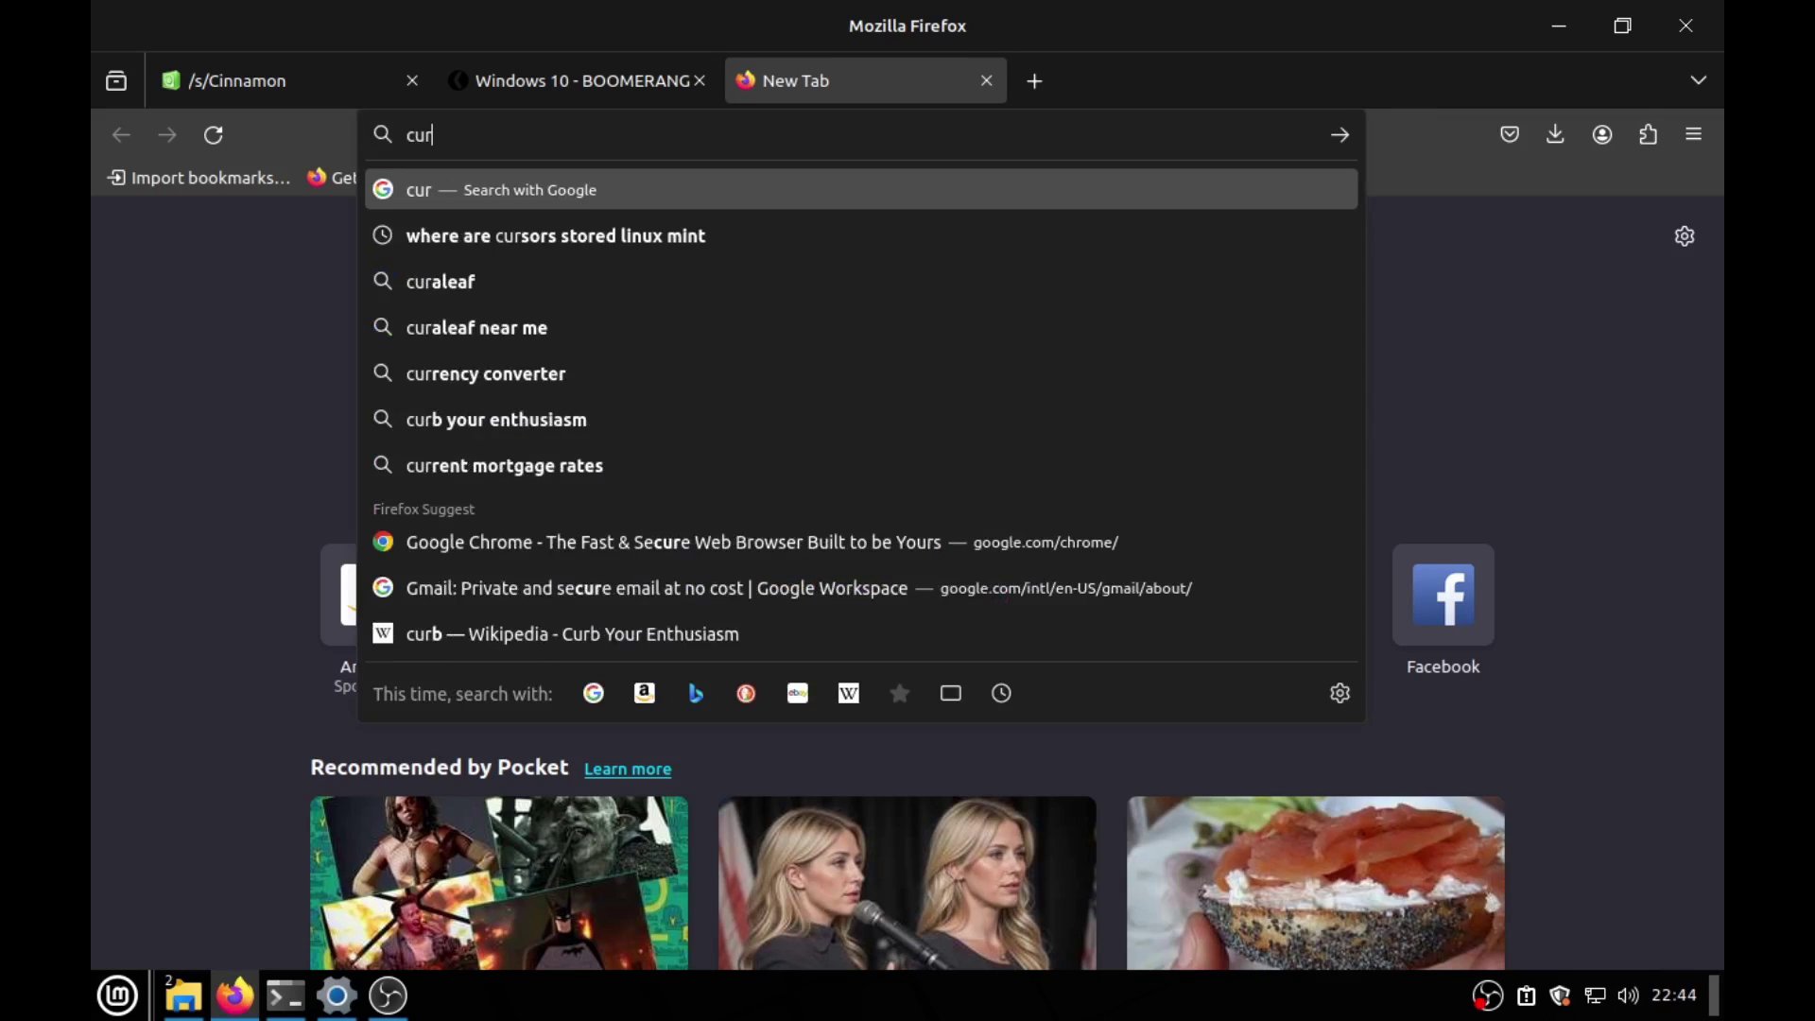
text(sors linux)
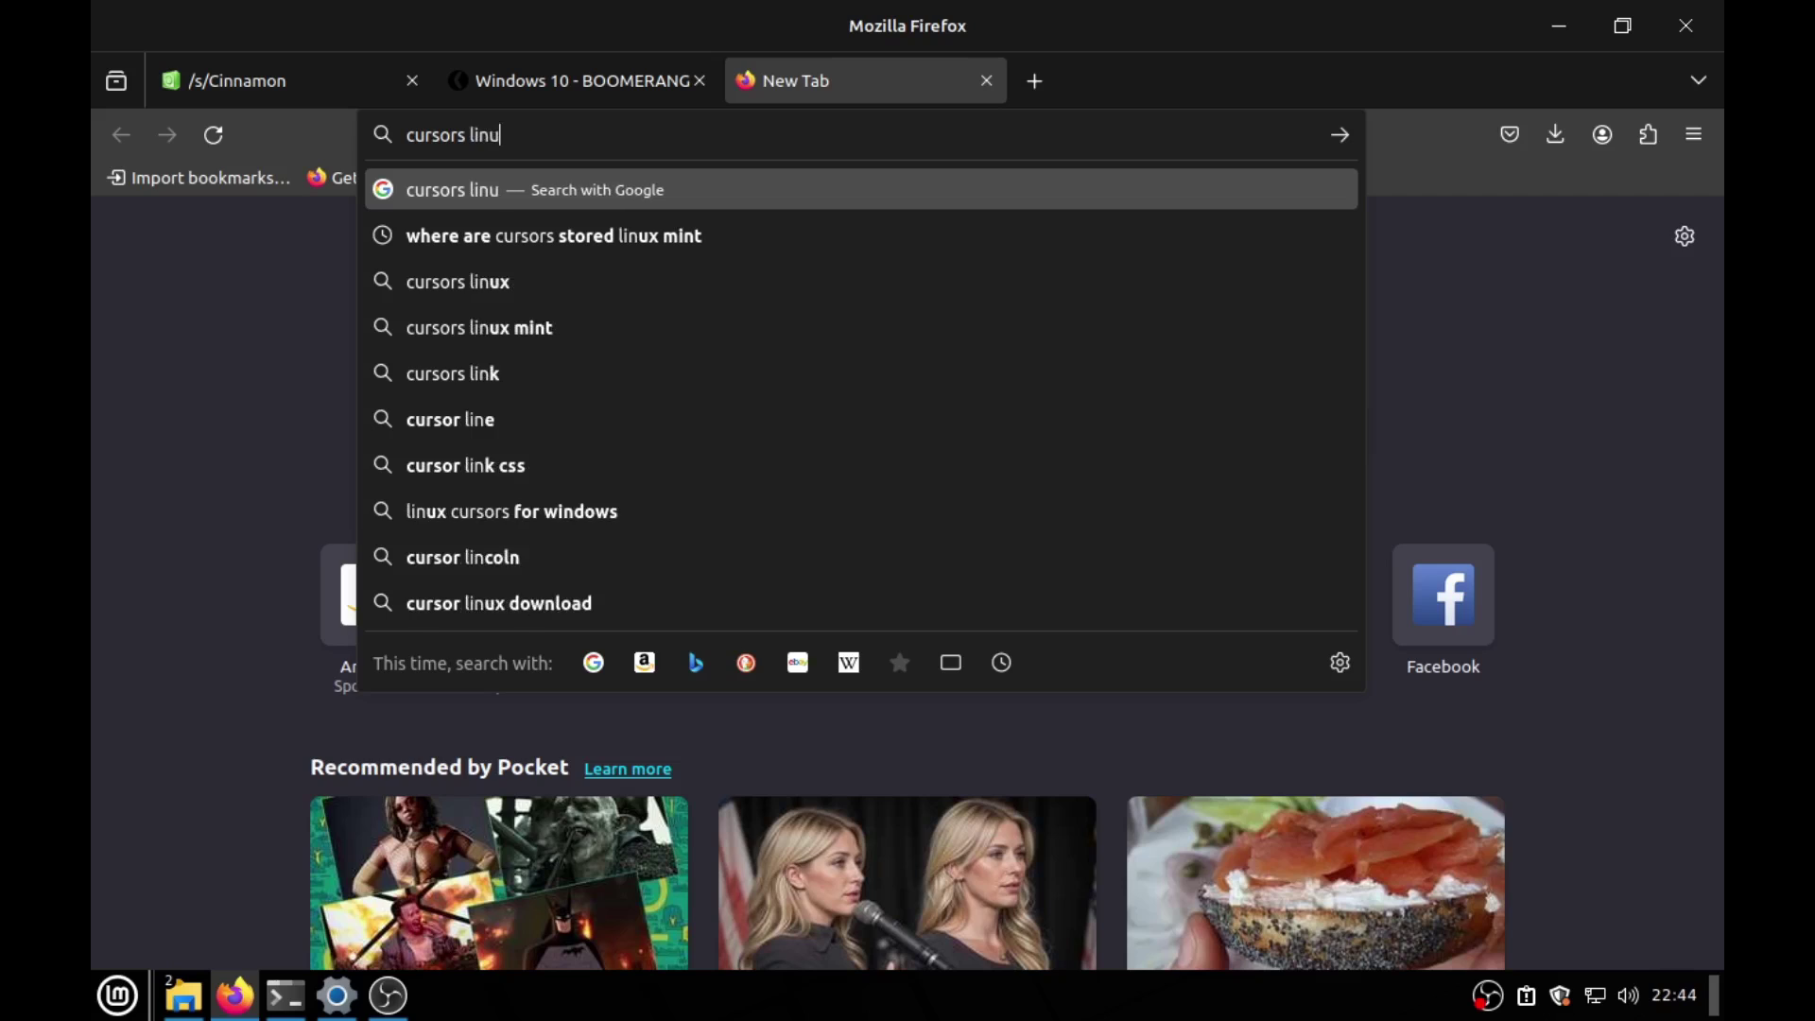
key(Return)
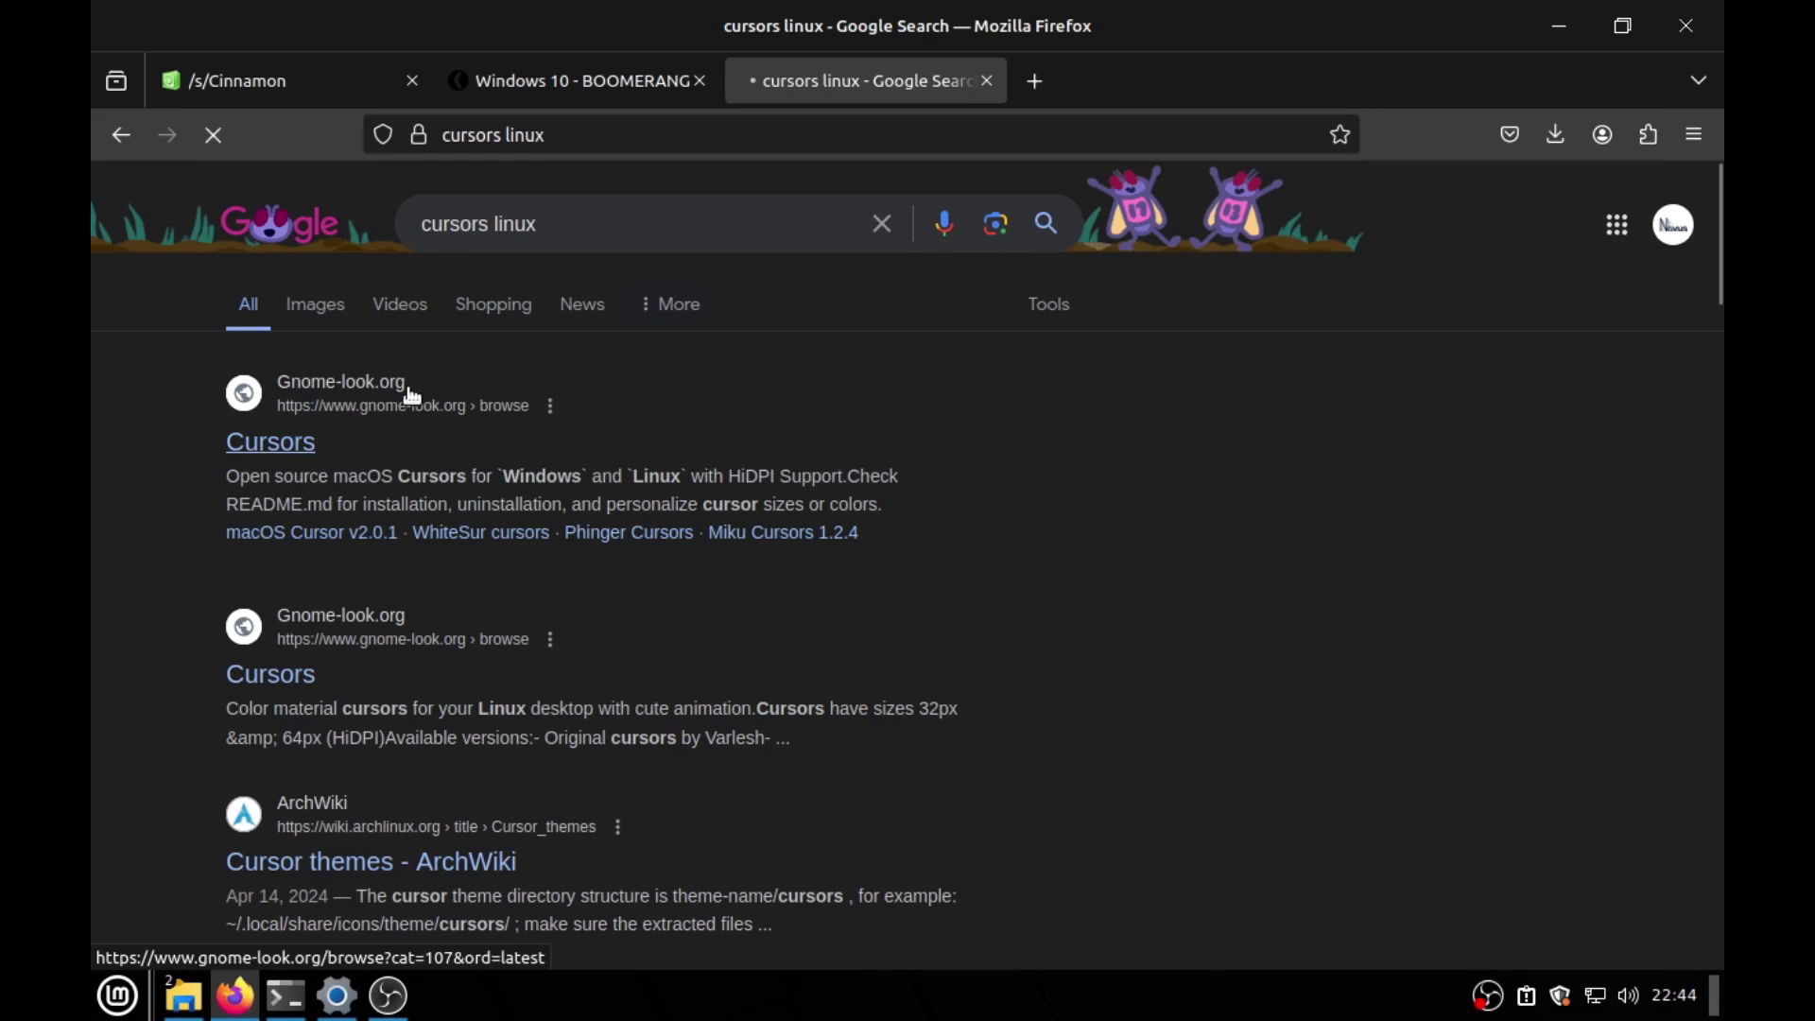
click(412, 396)
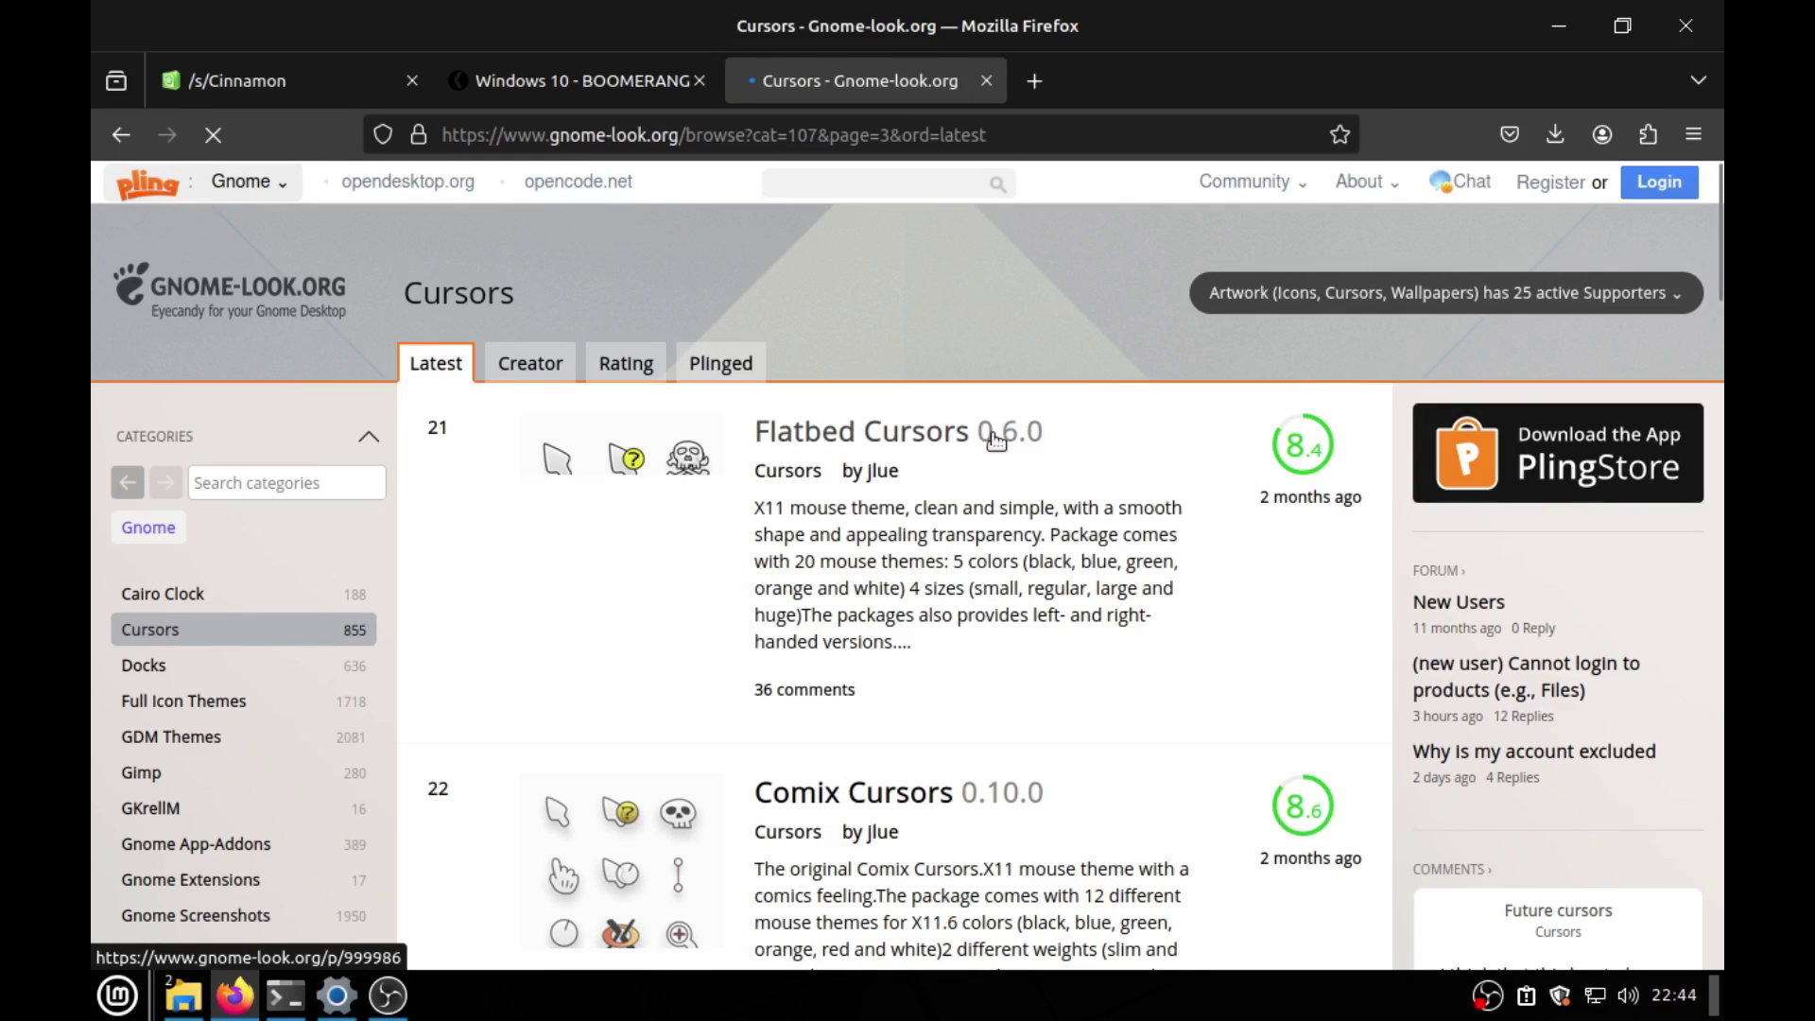
Step: Scroll the Cursors listing and open the Bone-cursor product page
scroll(993, 464, down, 15)
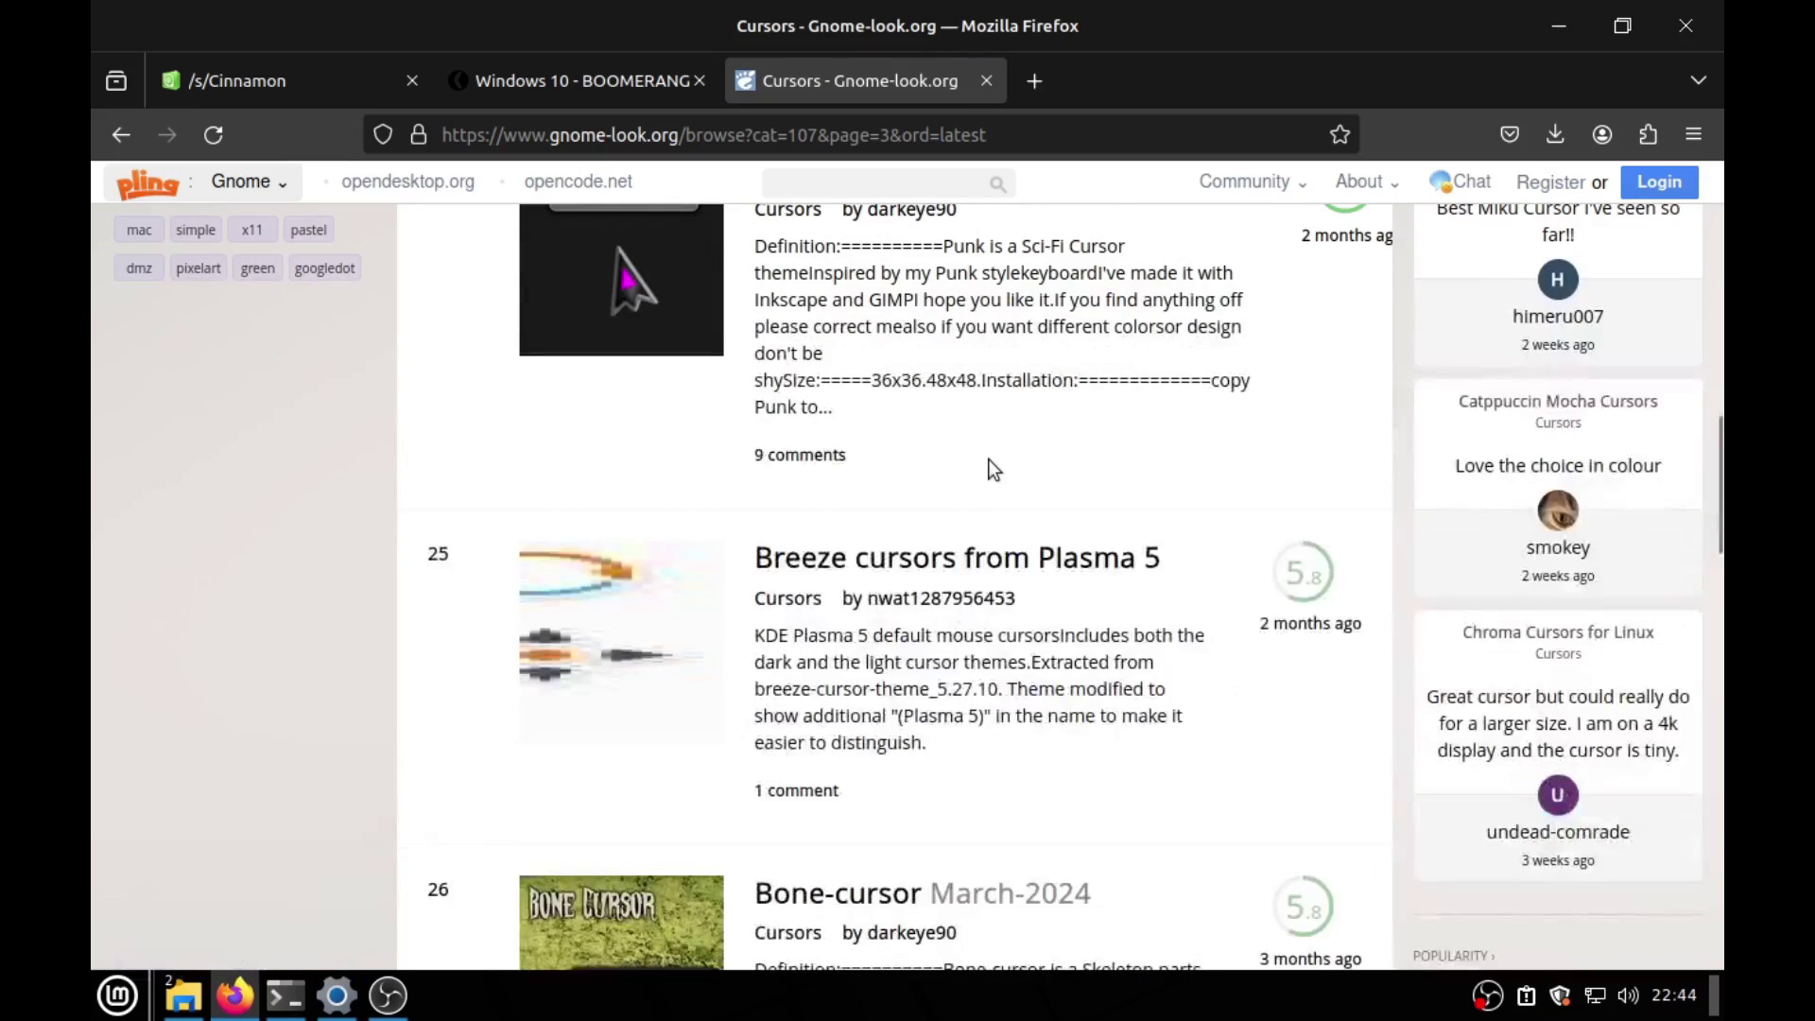
scroll(989, 460, down, 7)
scroll(976, 482, down, 3)
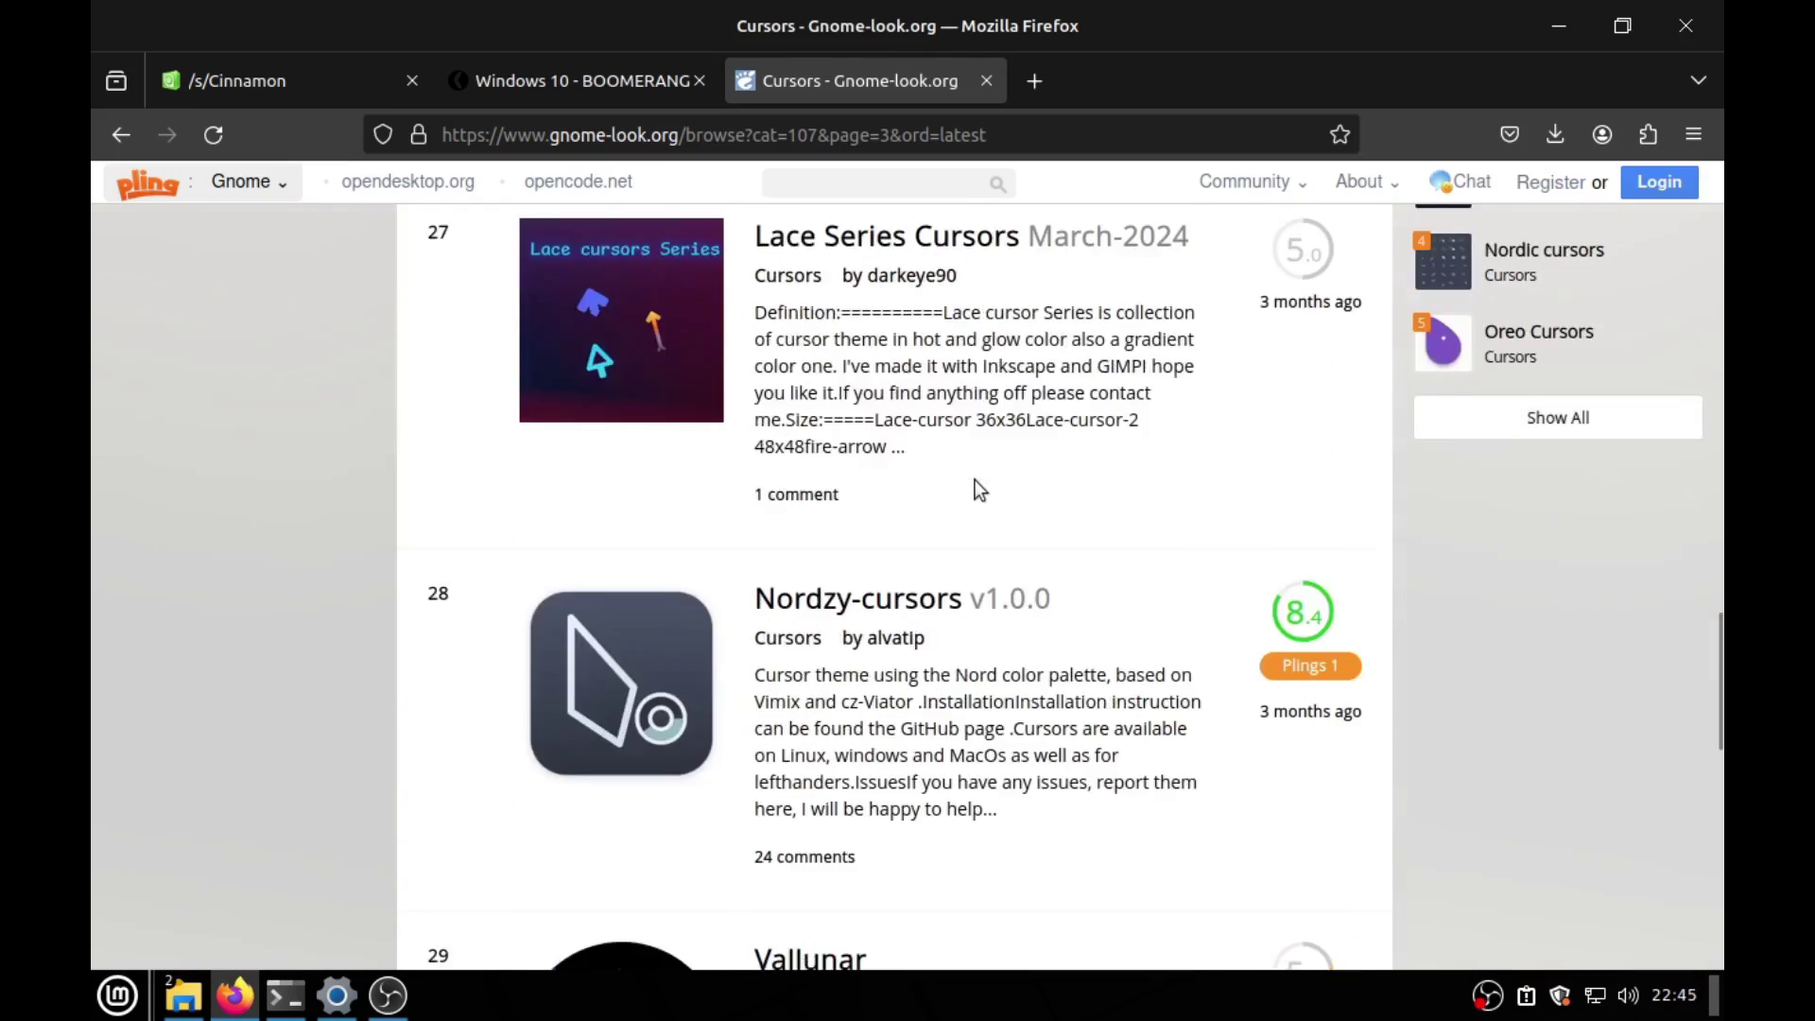
scroll(979, 487, up, 6)
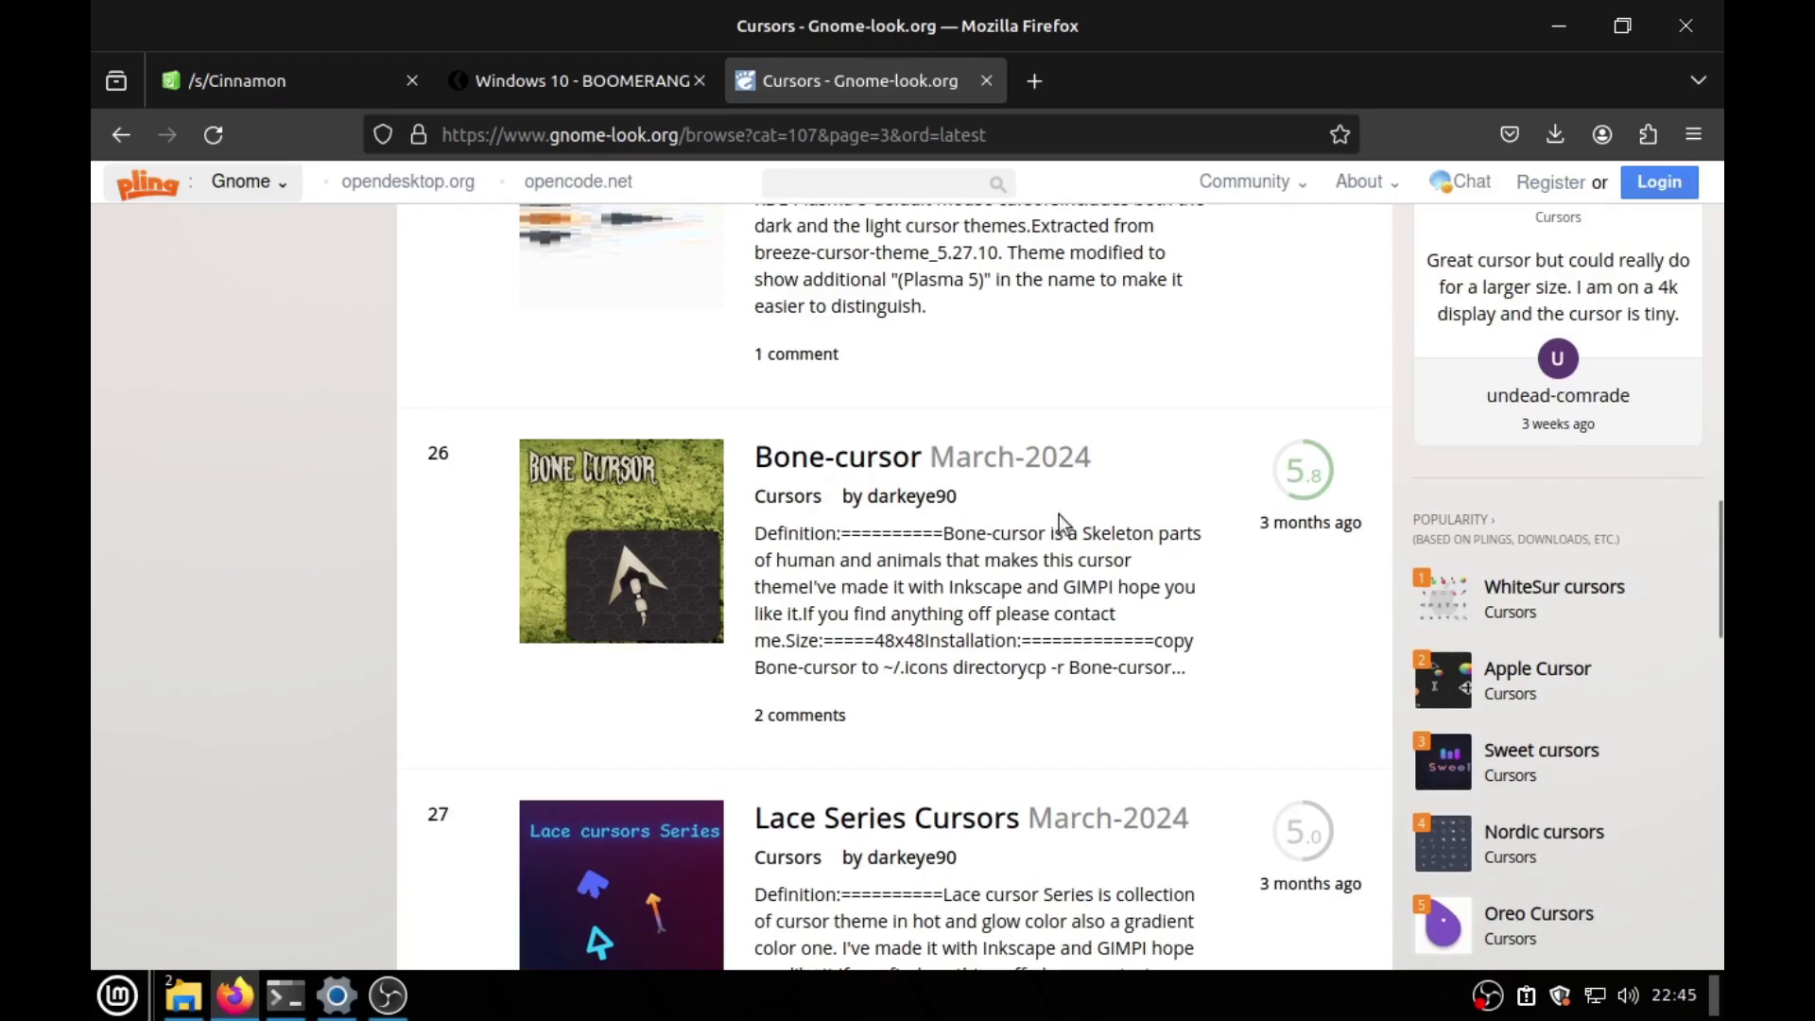
click(863, 470)
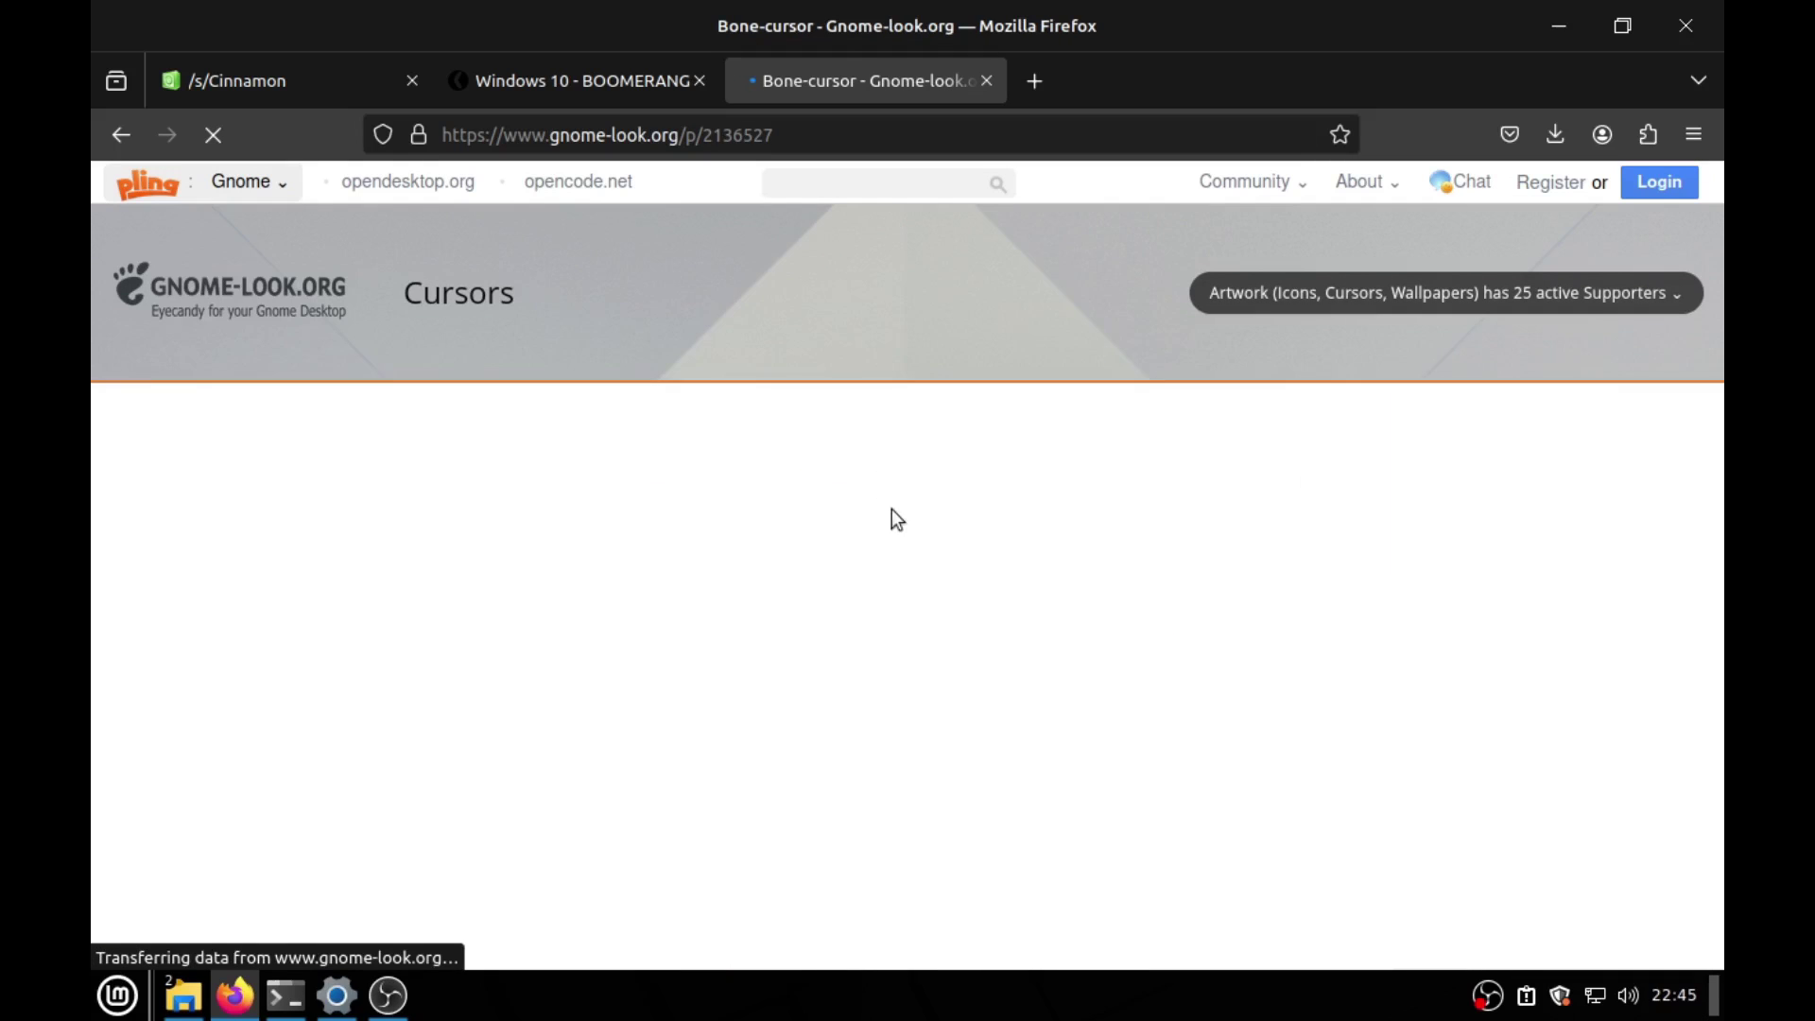
Step: Download Bone-cursor.tar.gz from the Files list and show it in the Downloads folder
scroll(898, 520, down, 7)
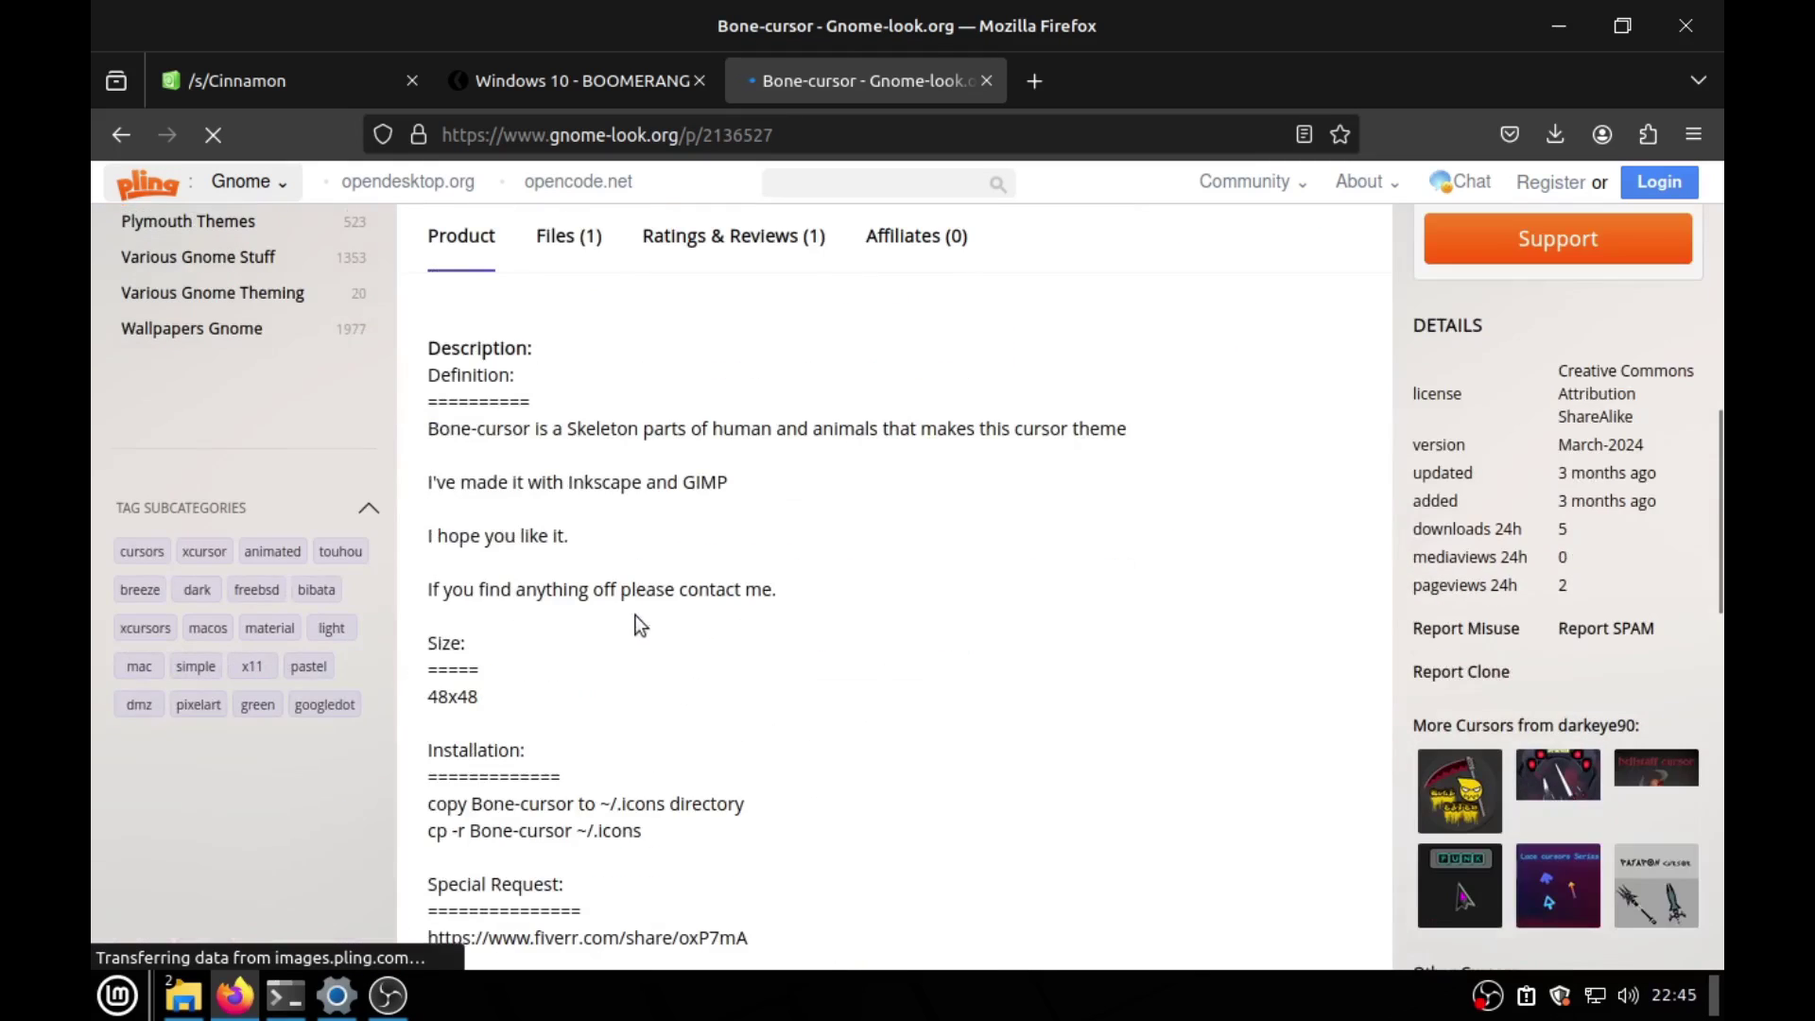
scroll(610, 390, up, 2)
click(593, 388)
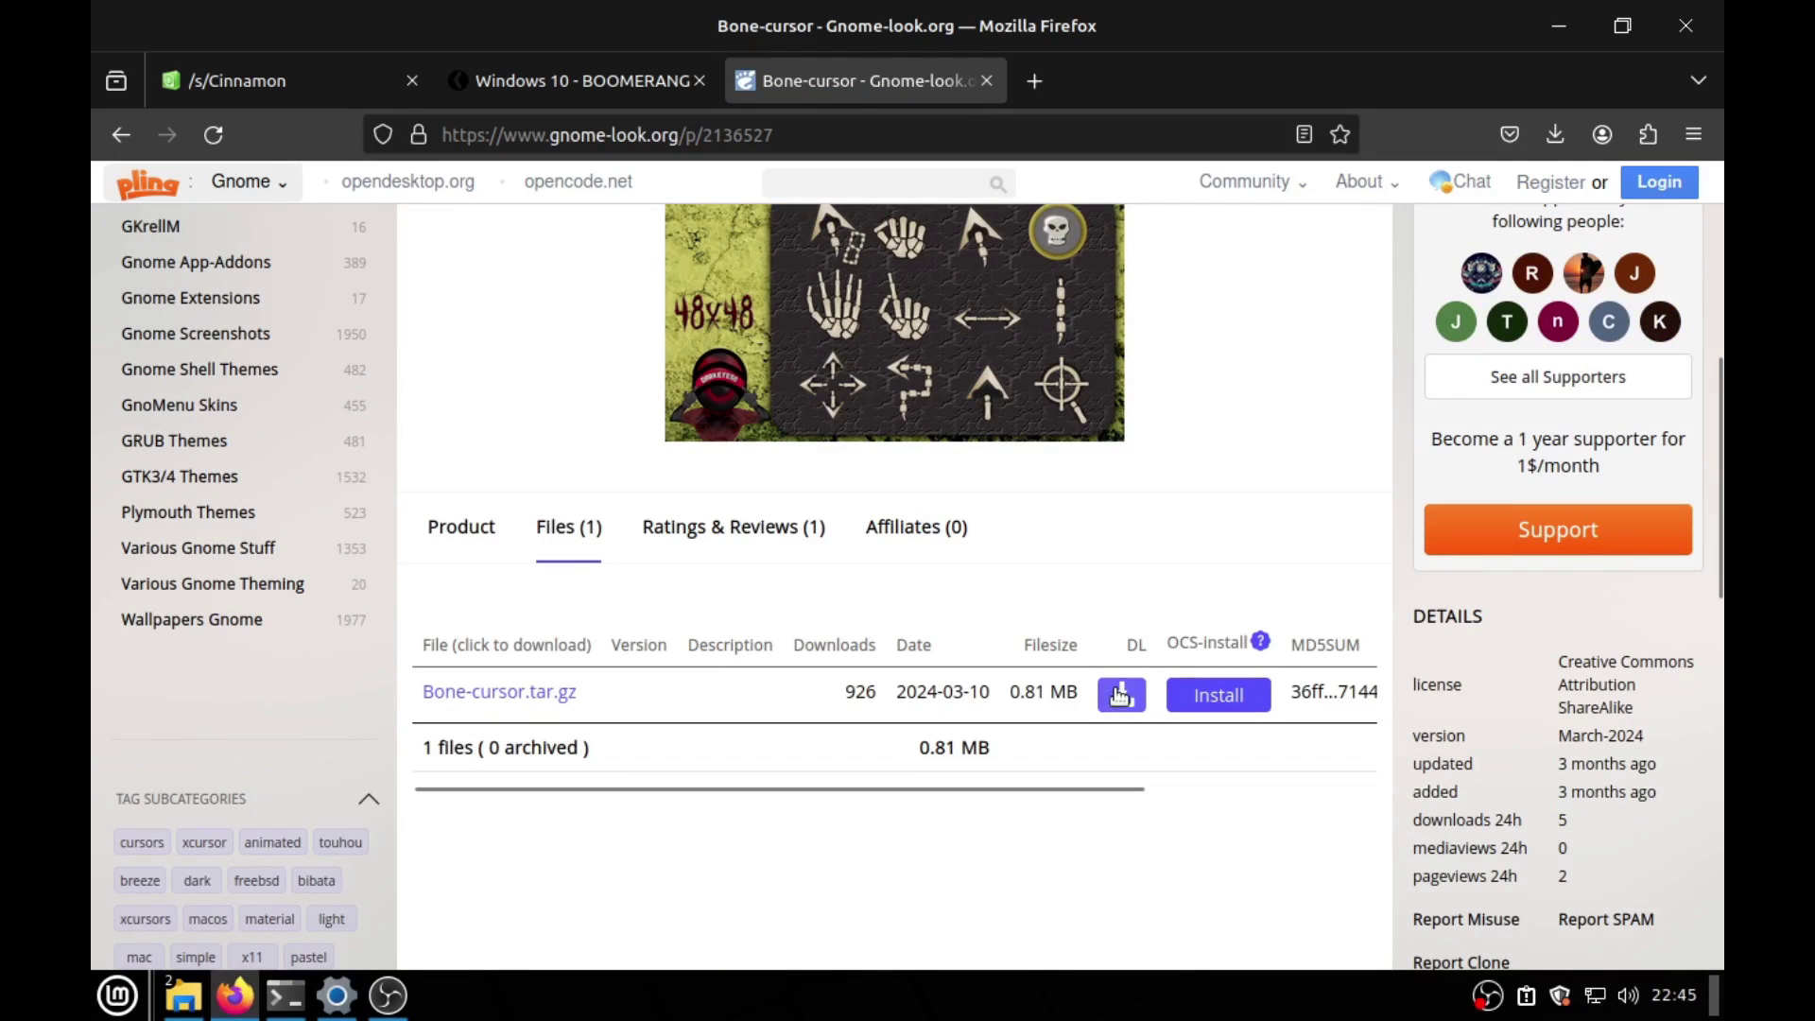
click(1120, 697)
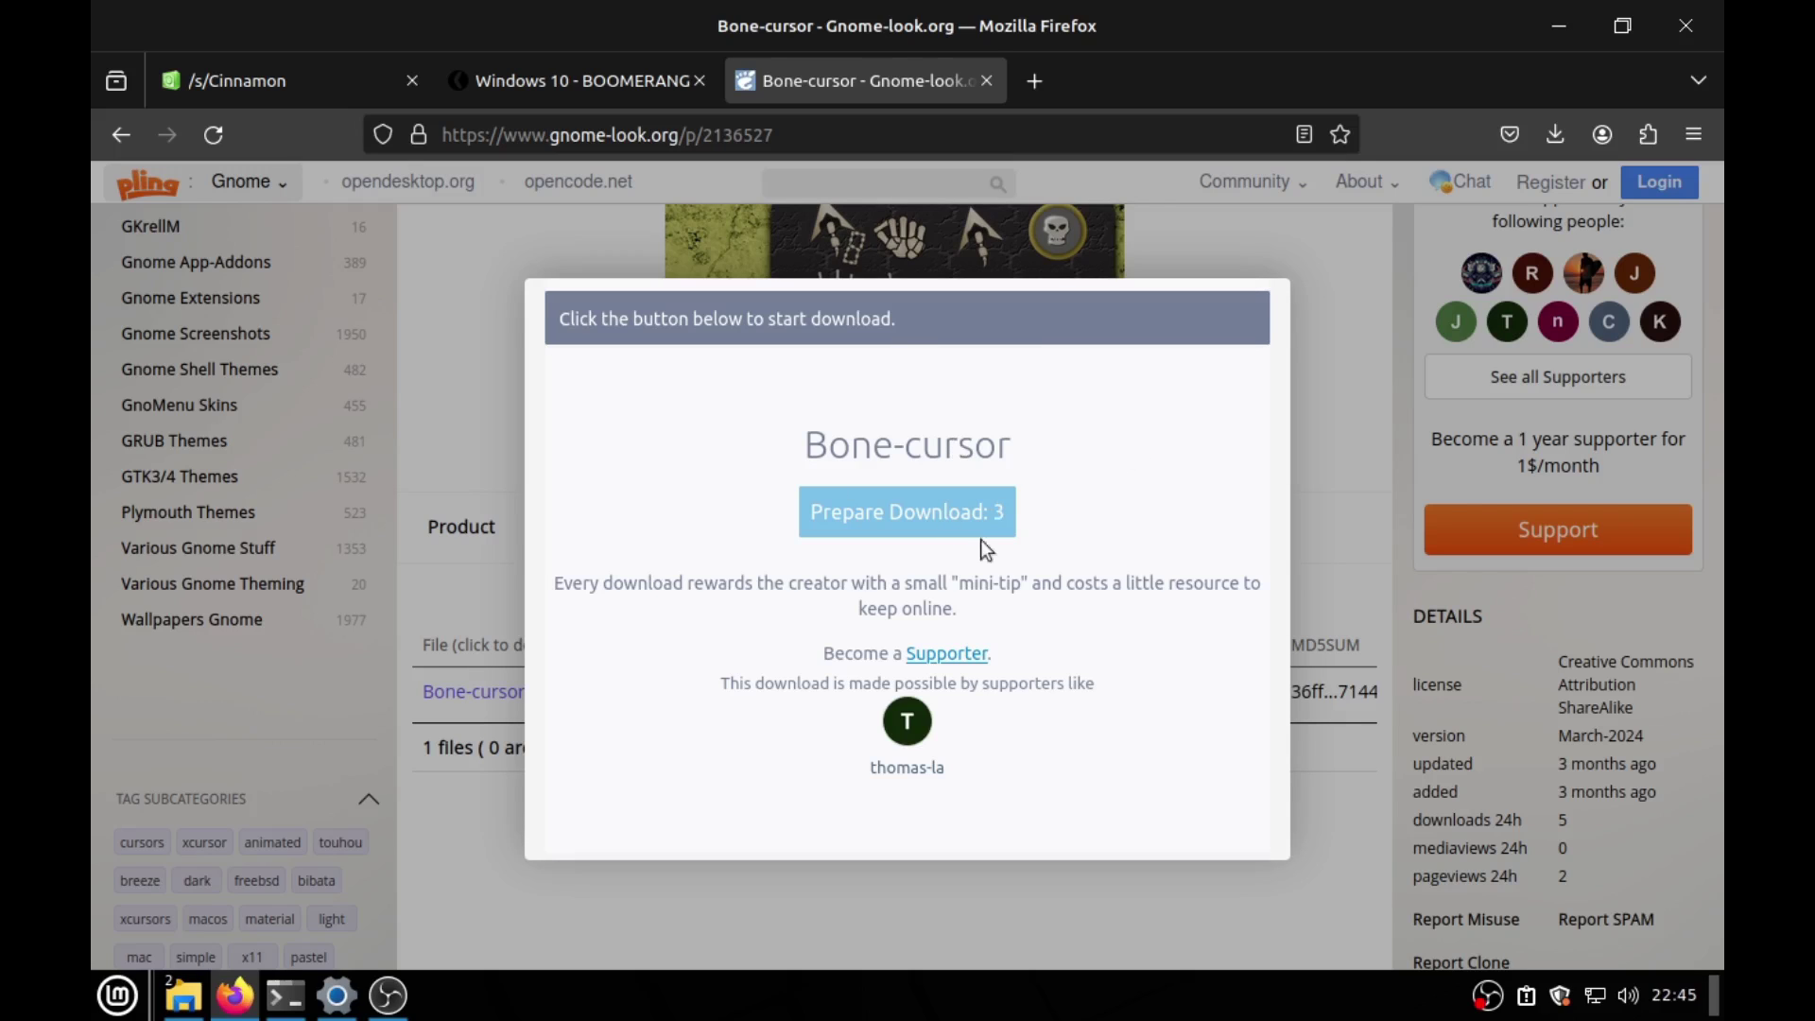
click(905, 524)
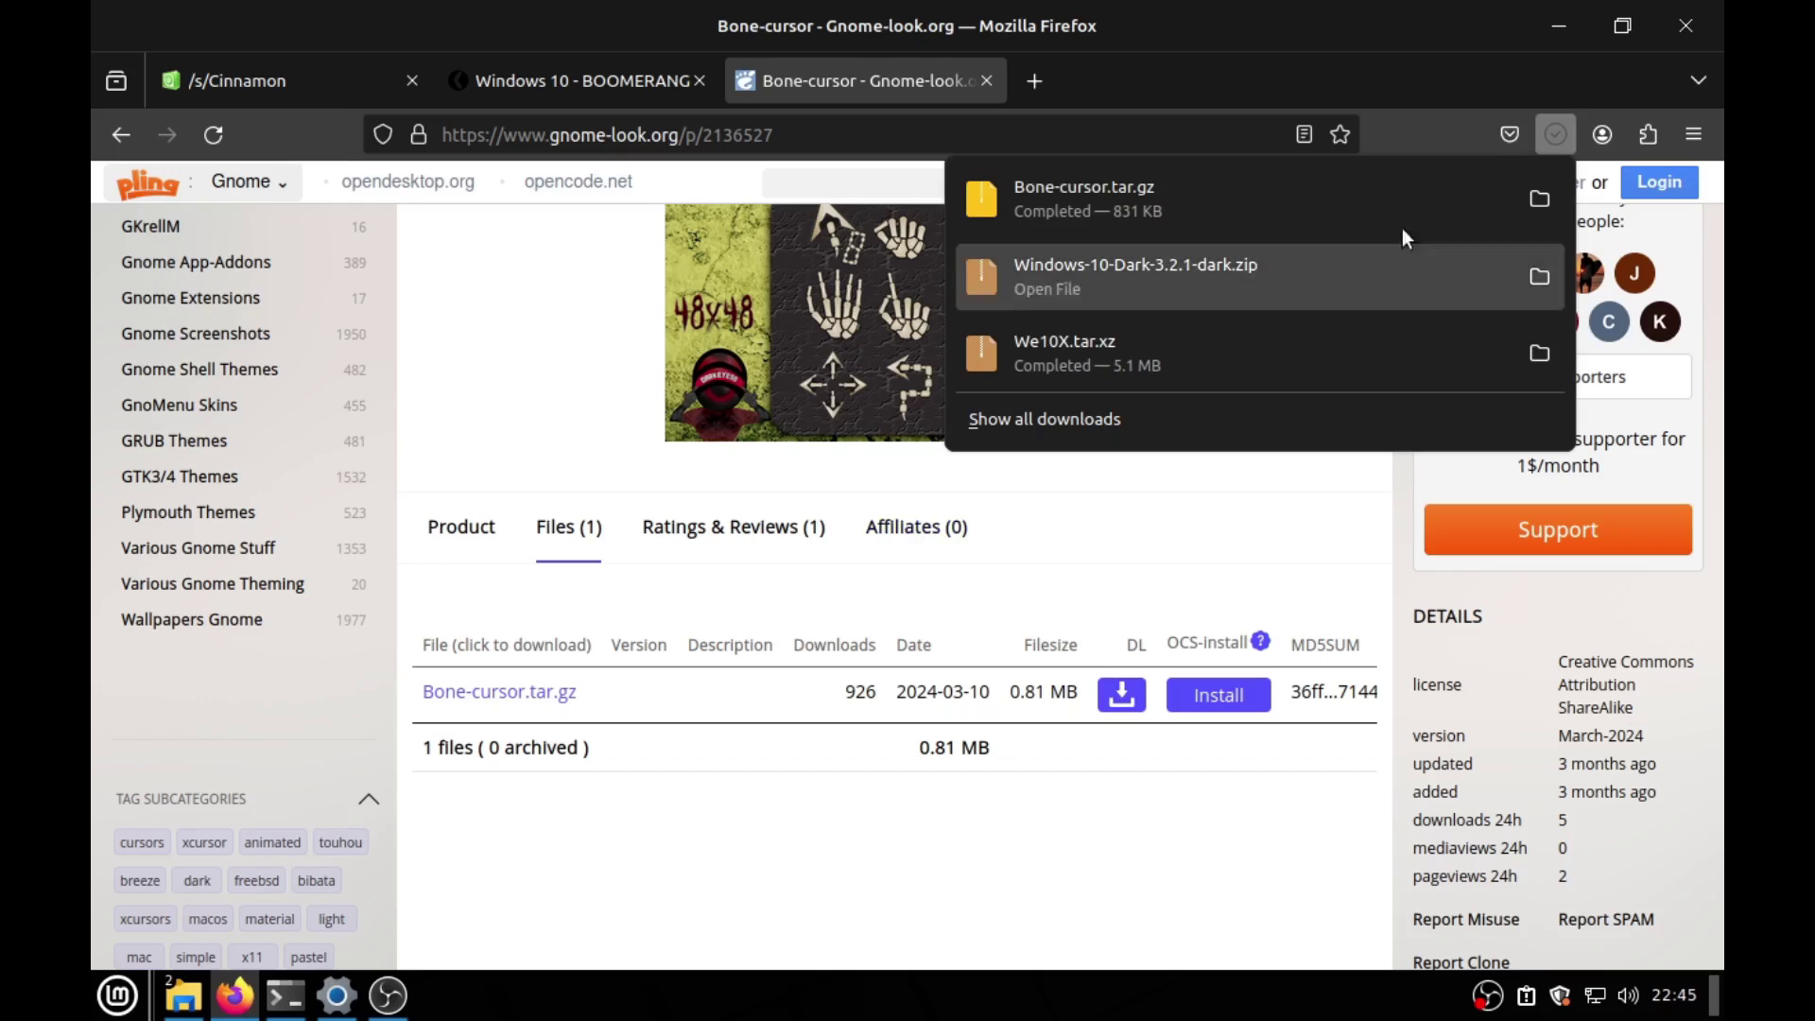
click(1540, 199)
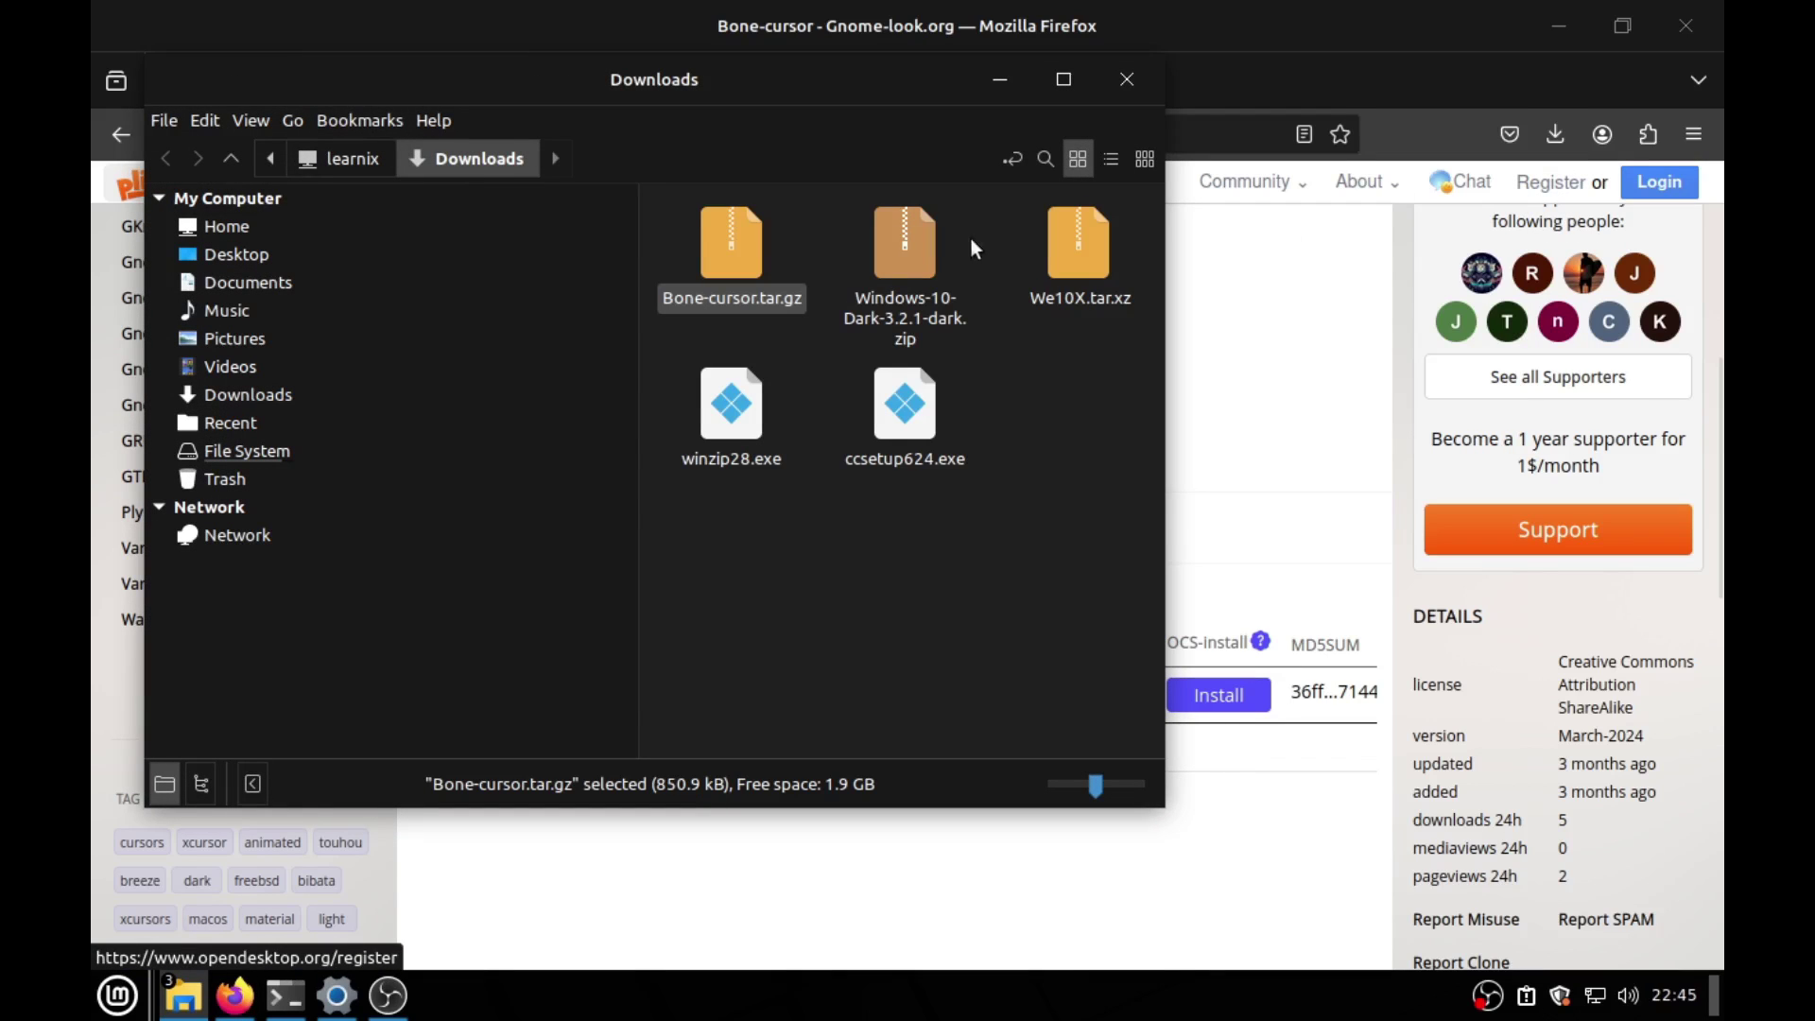
Step: Extract Bone-cursor.tar.gz into Downloads with Archive Manager, then close Archive Manager
right_click(720, 238)
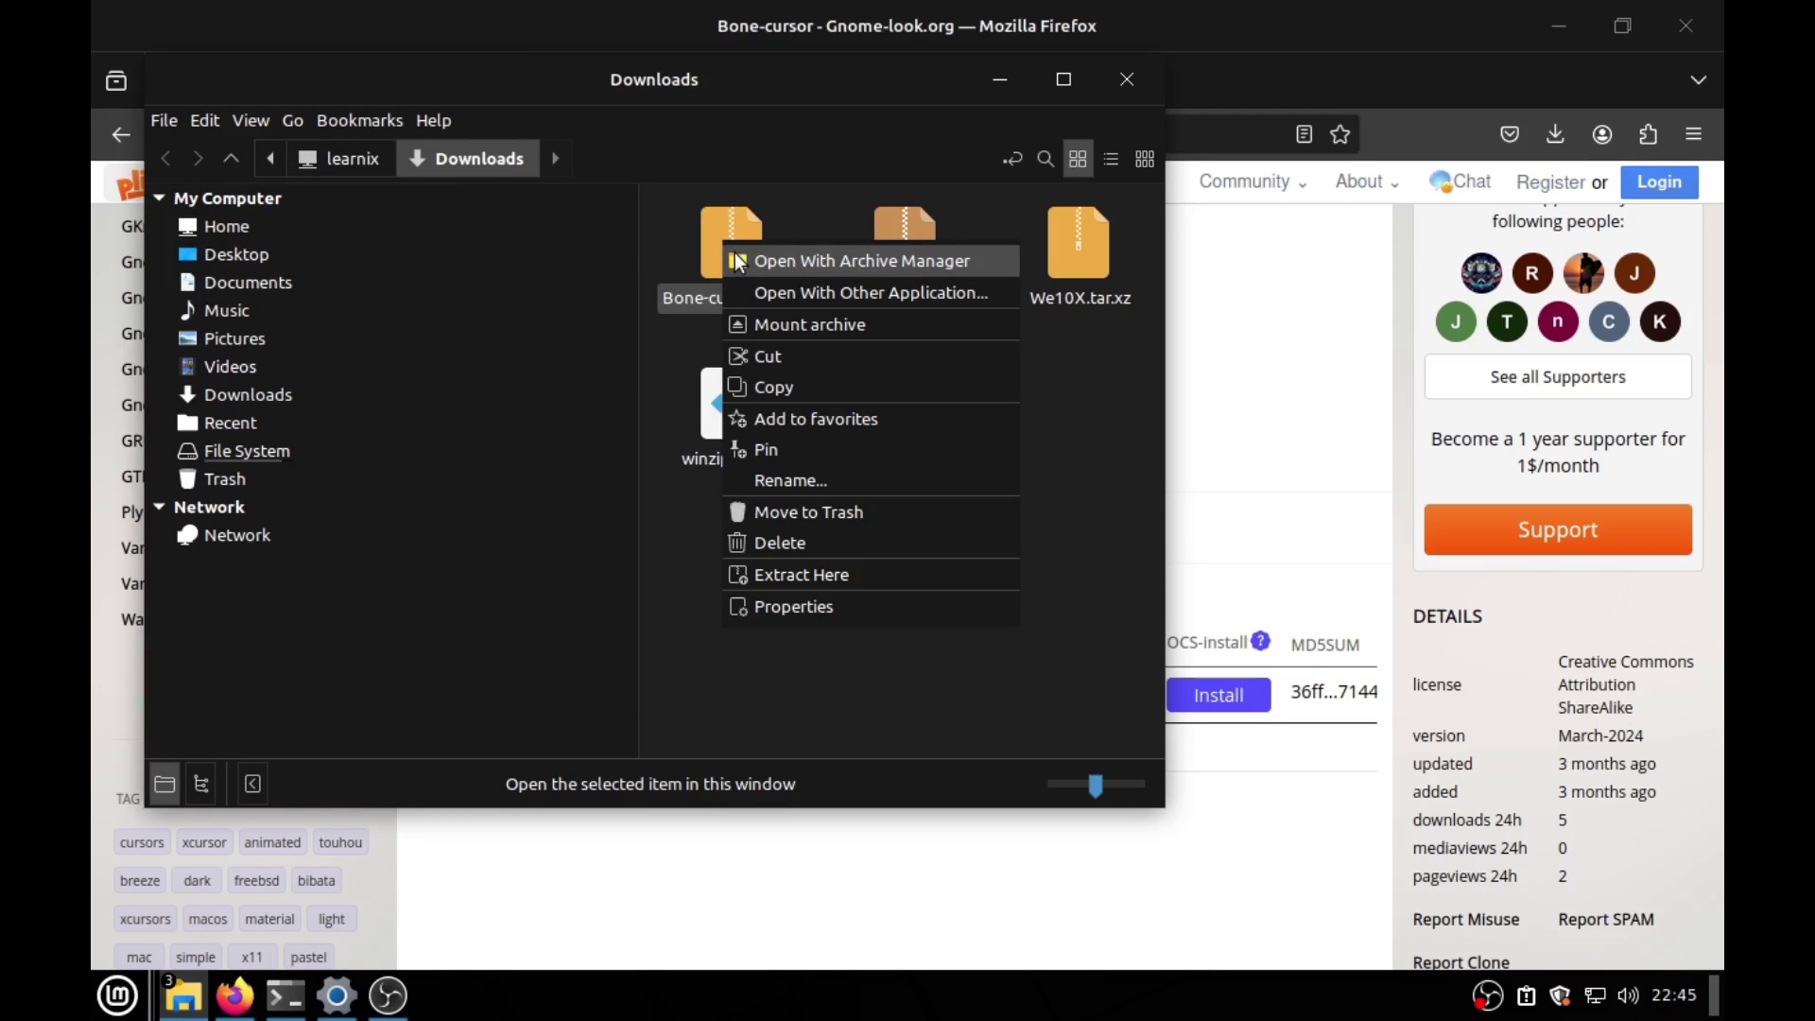
click(739, 254)
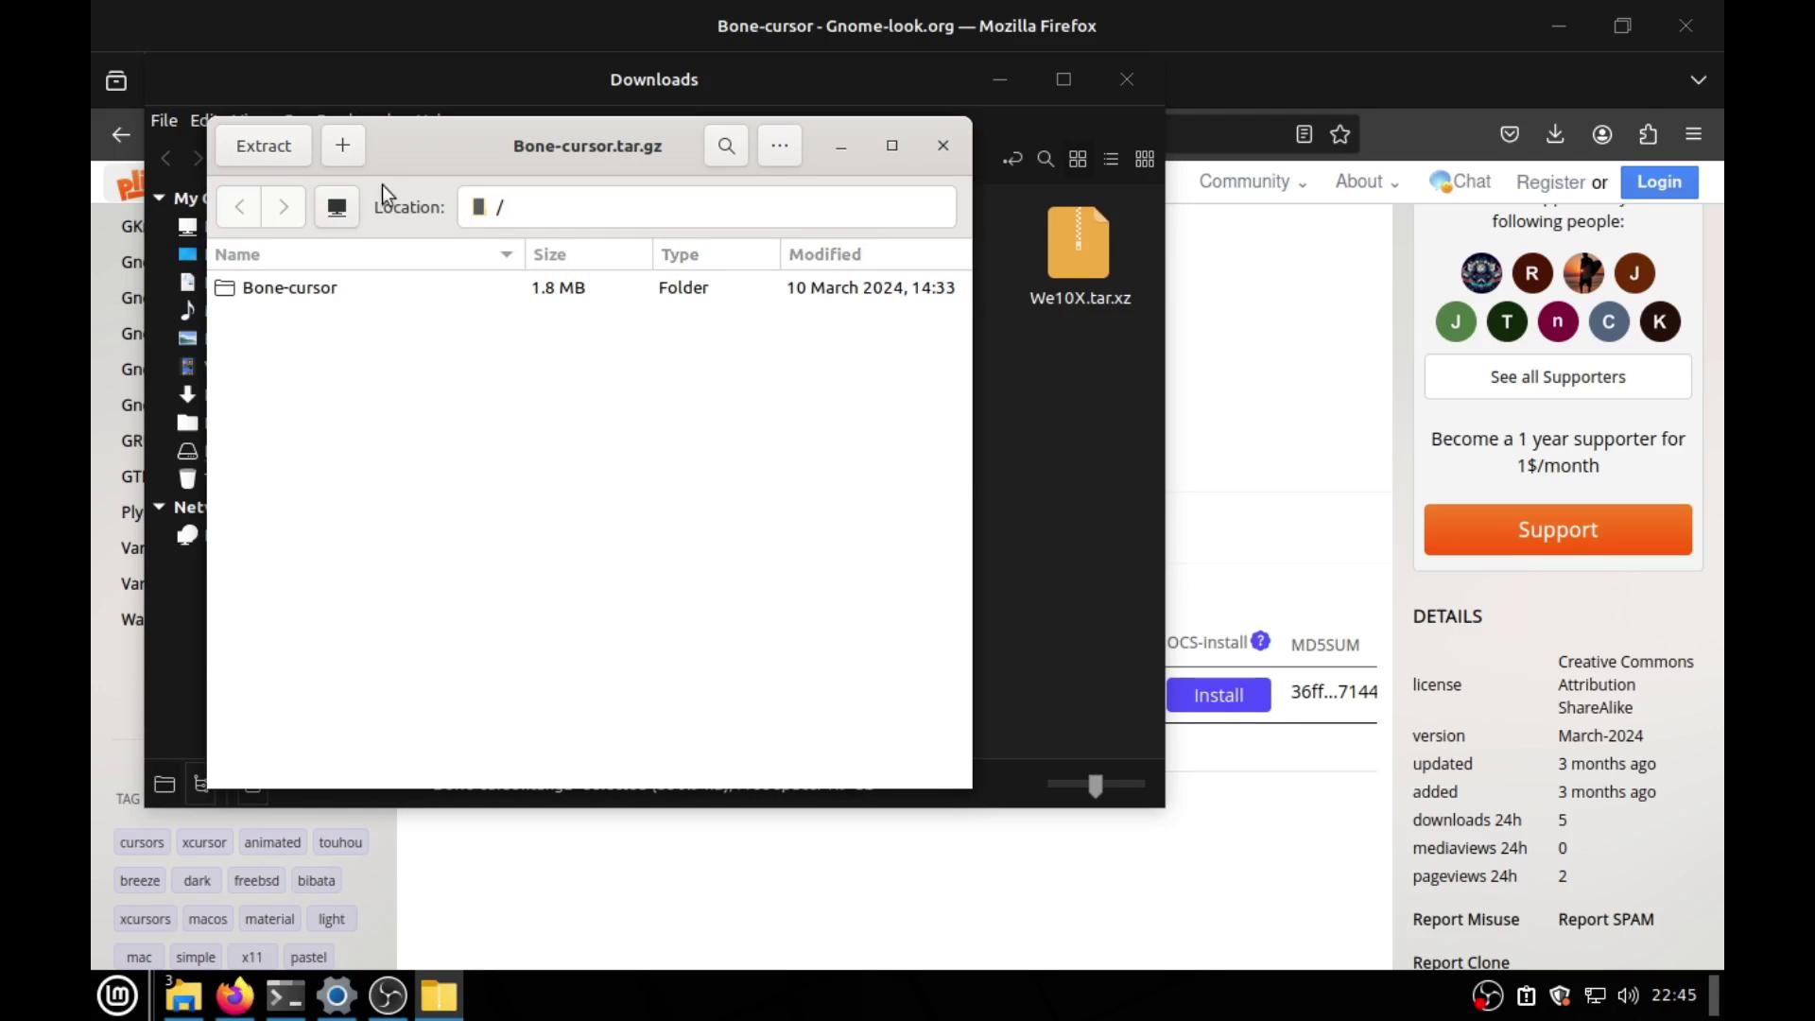
click(261, 147)
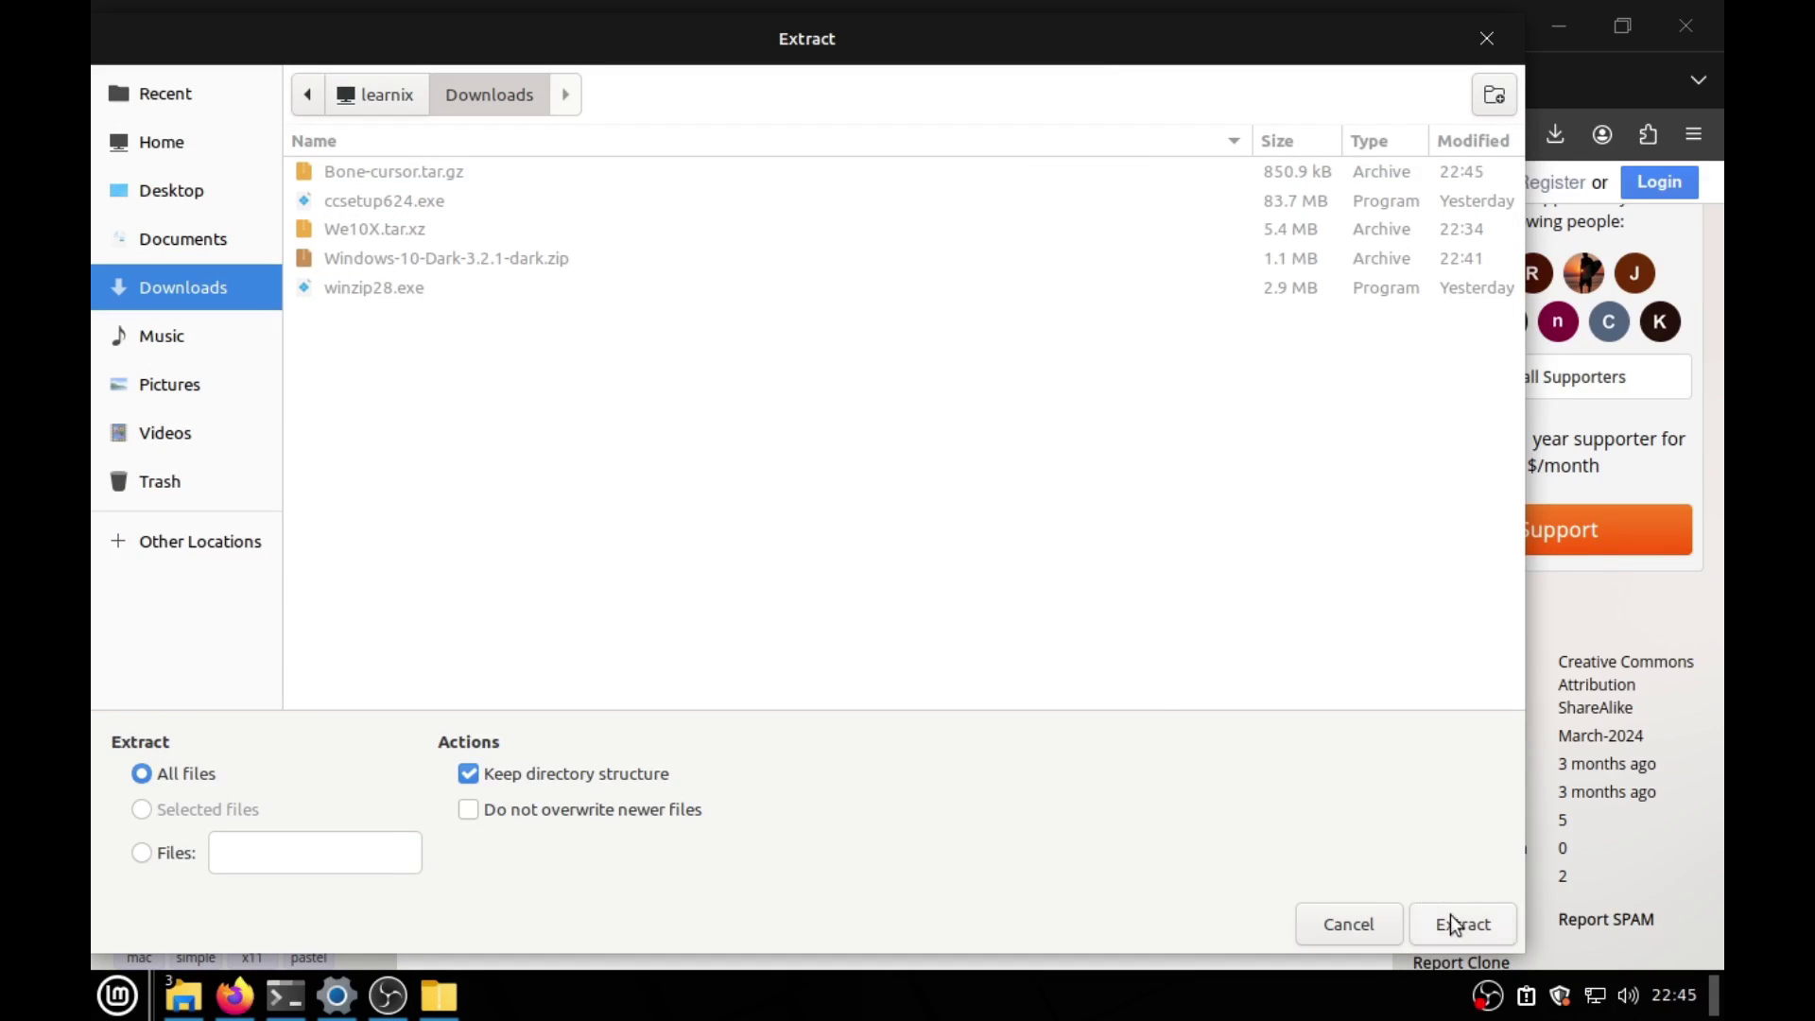
click(1454, 923)
click(478, 553)
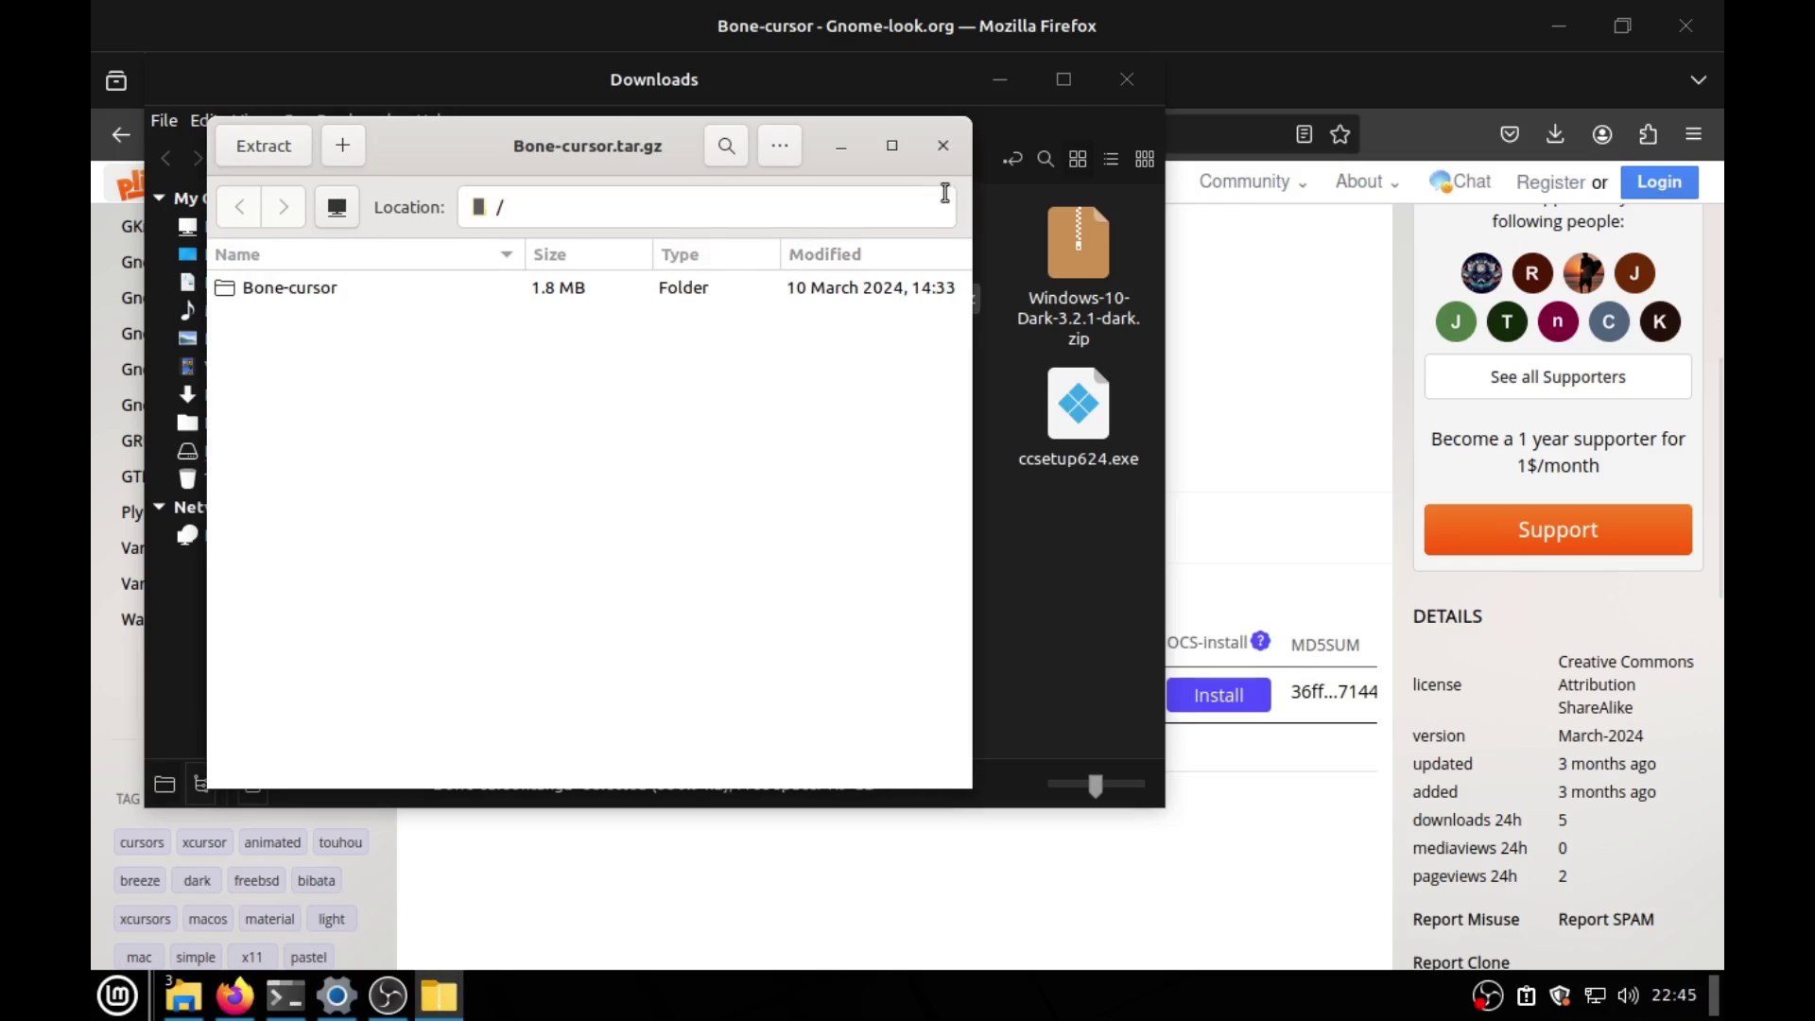
click(943, 145)
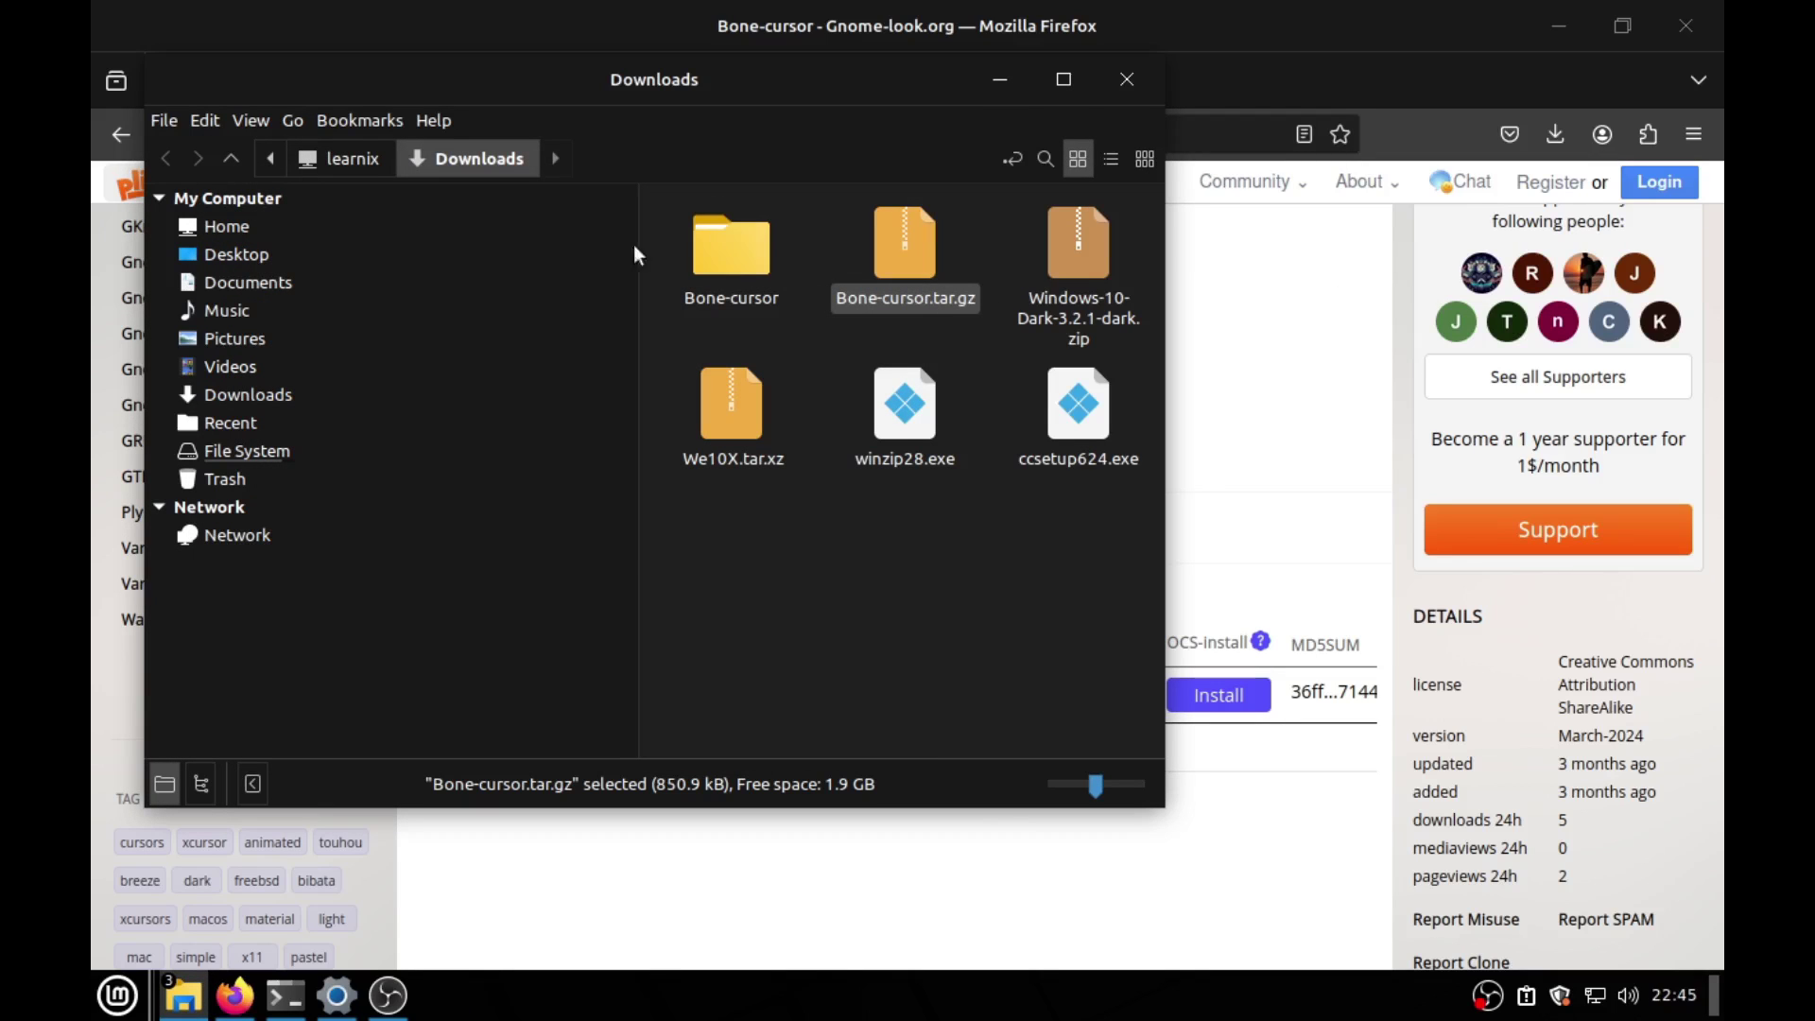
right_click(715, 284)
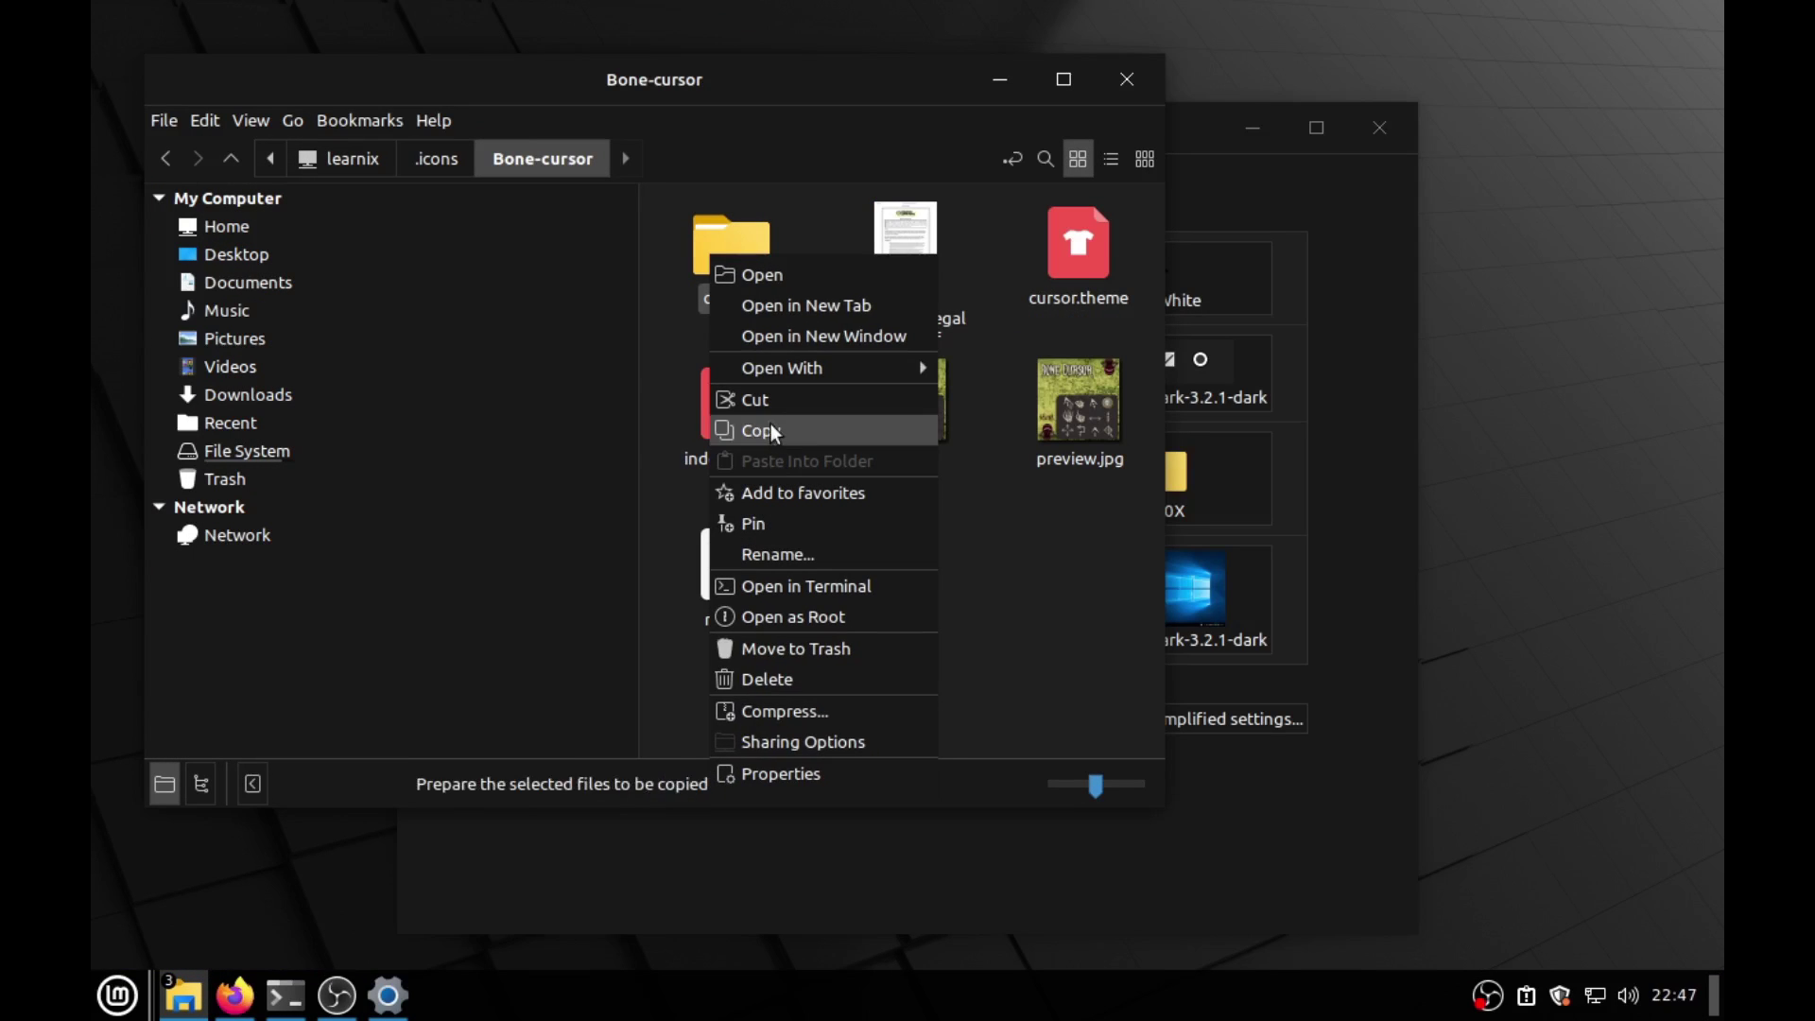
Step: Merge Bone-cursor's cursors folder into Windows-10-Dark-3.2.1-dark's cursors folder, check its 139 items, and return Home
click(769, 423)
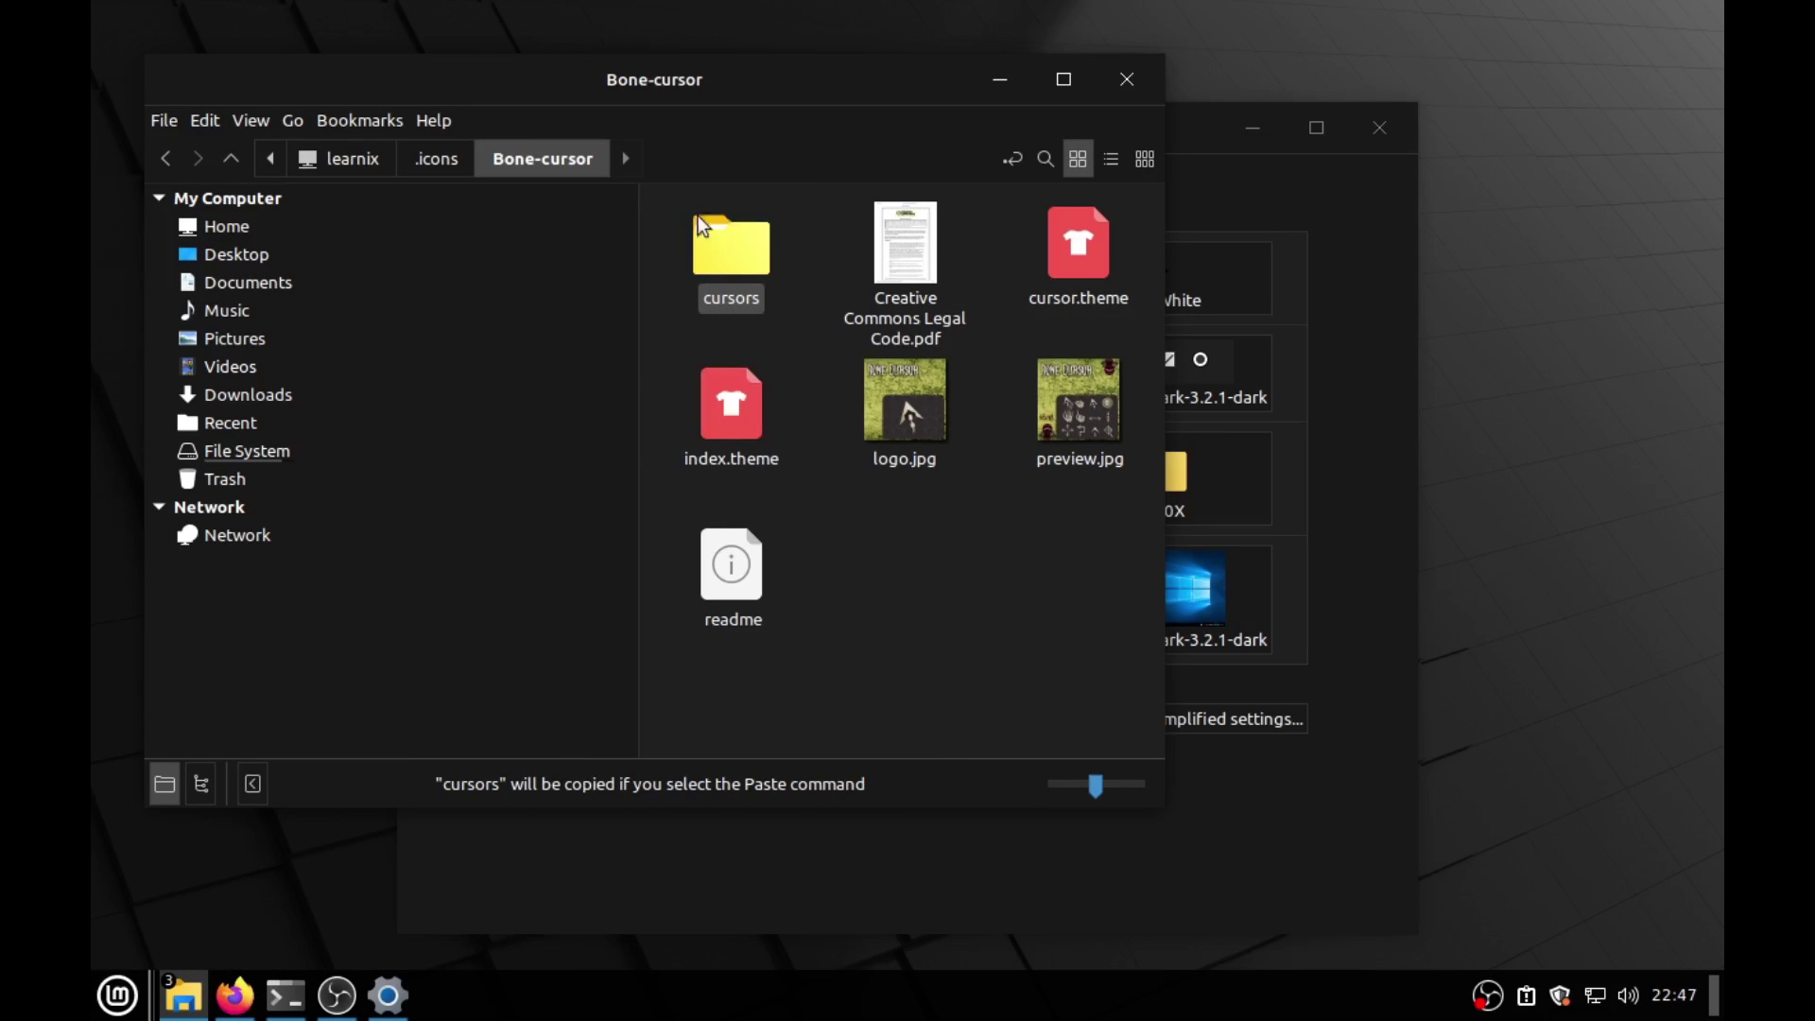
click(351, 159)
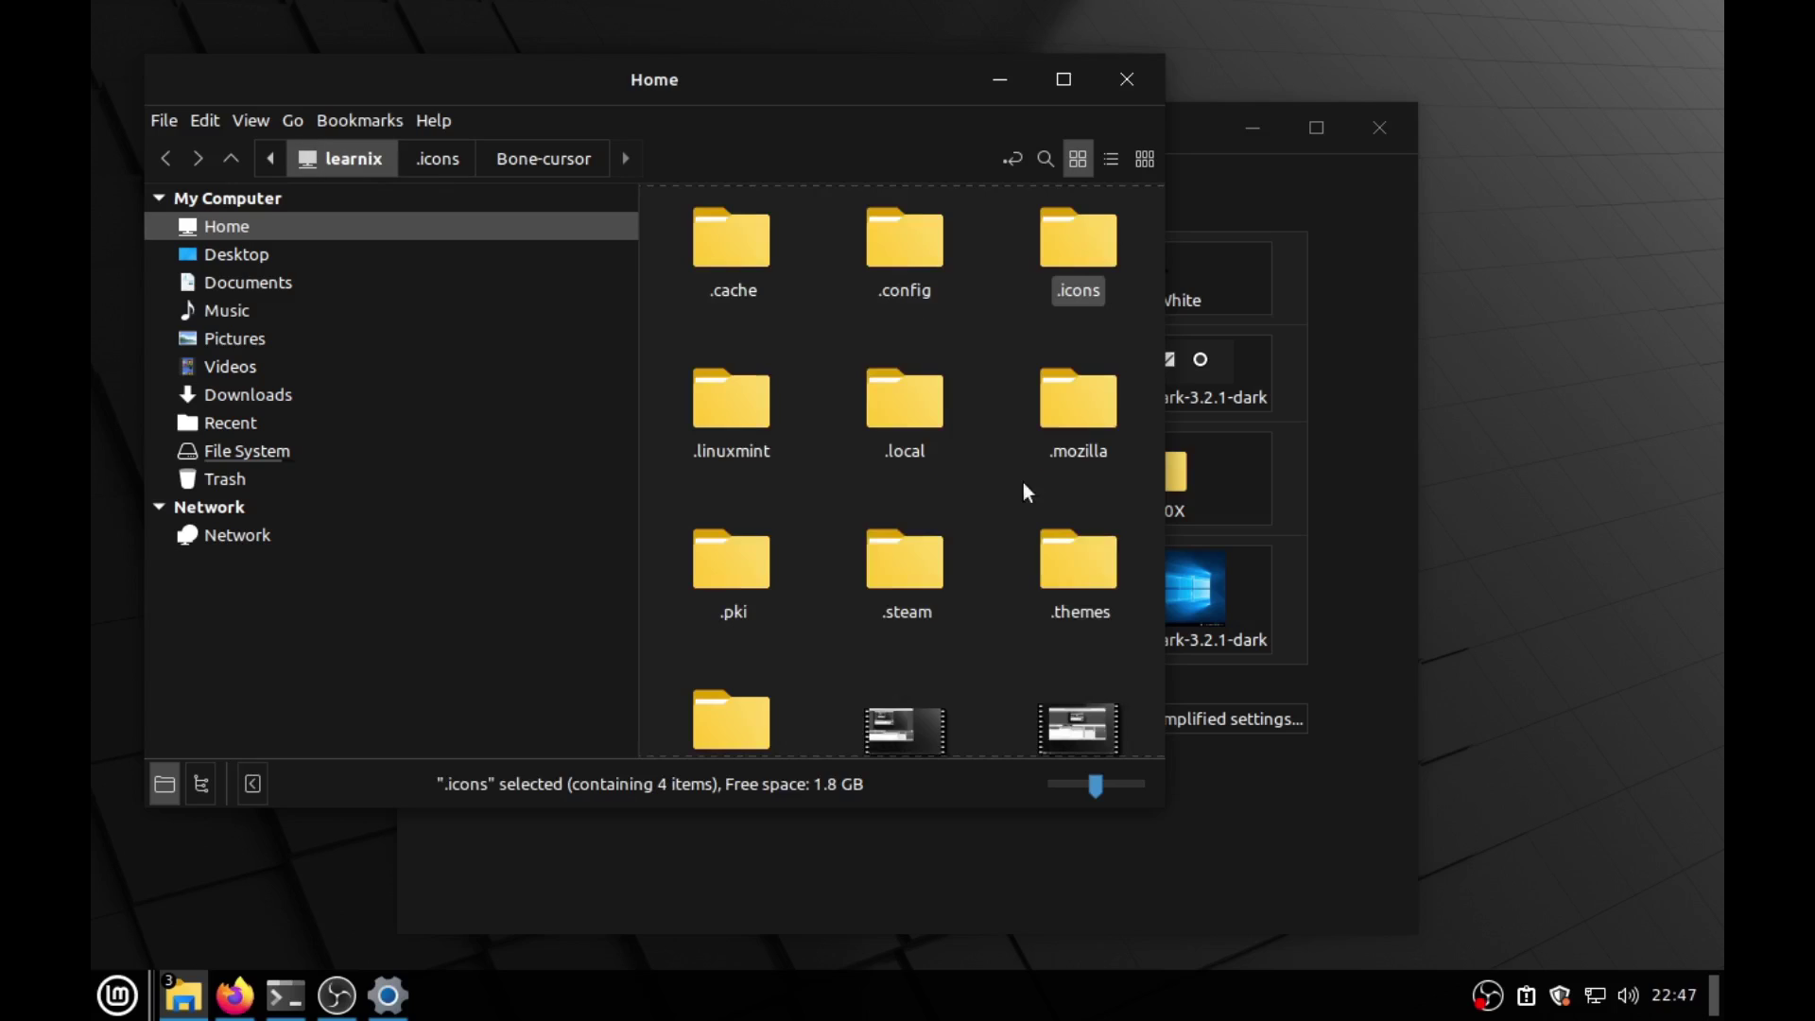
double_click(1068, 567)
double_click(728, 253)
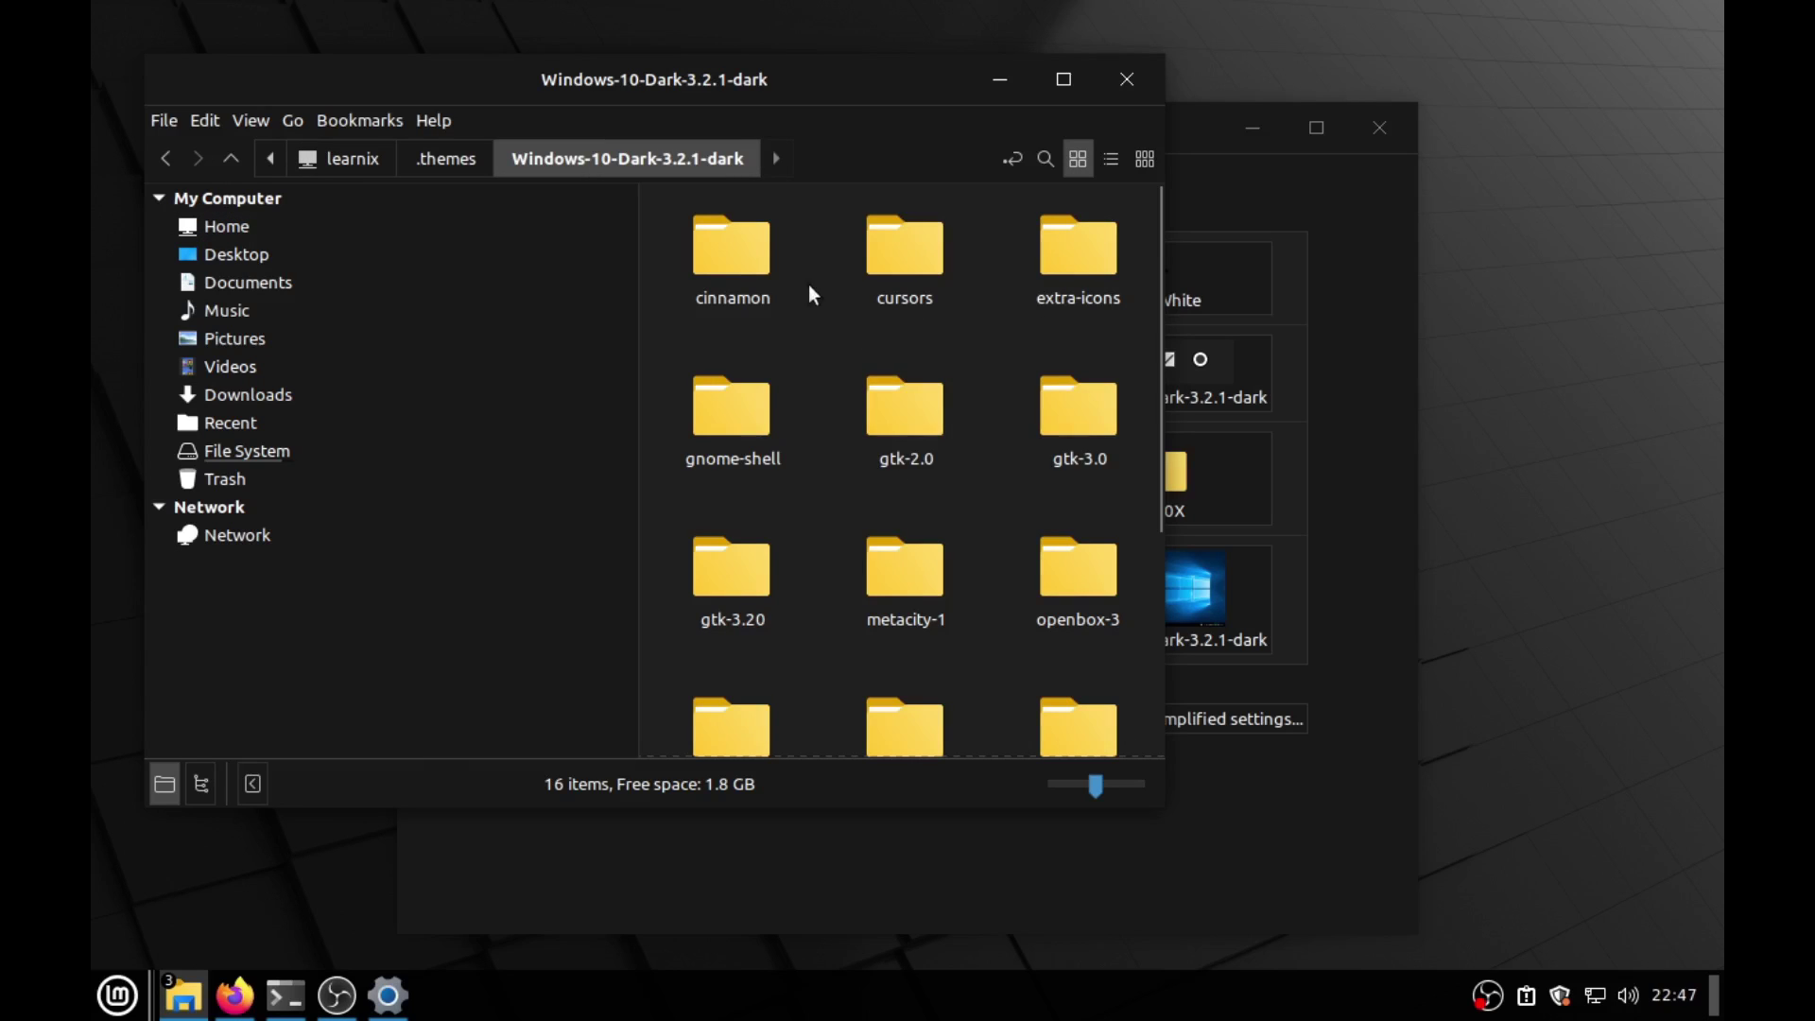
right_click(809, 320)
click(864, 553)
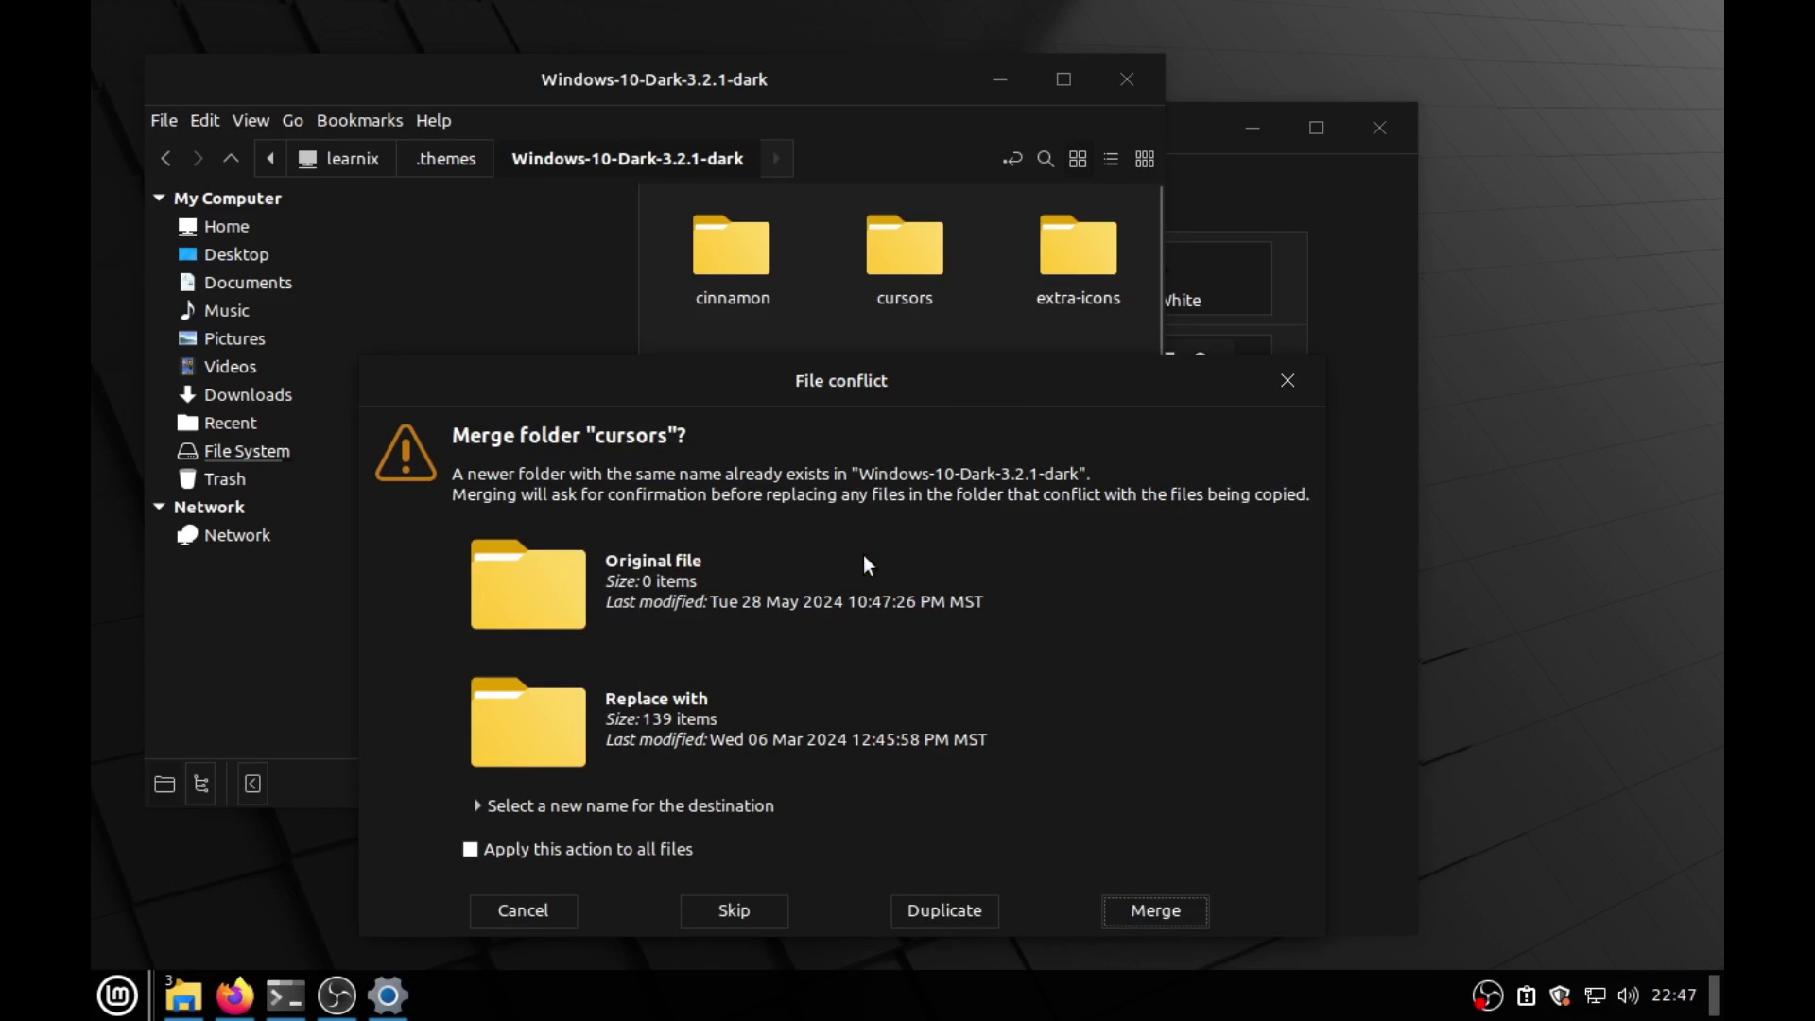
click(1194, 915)
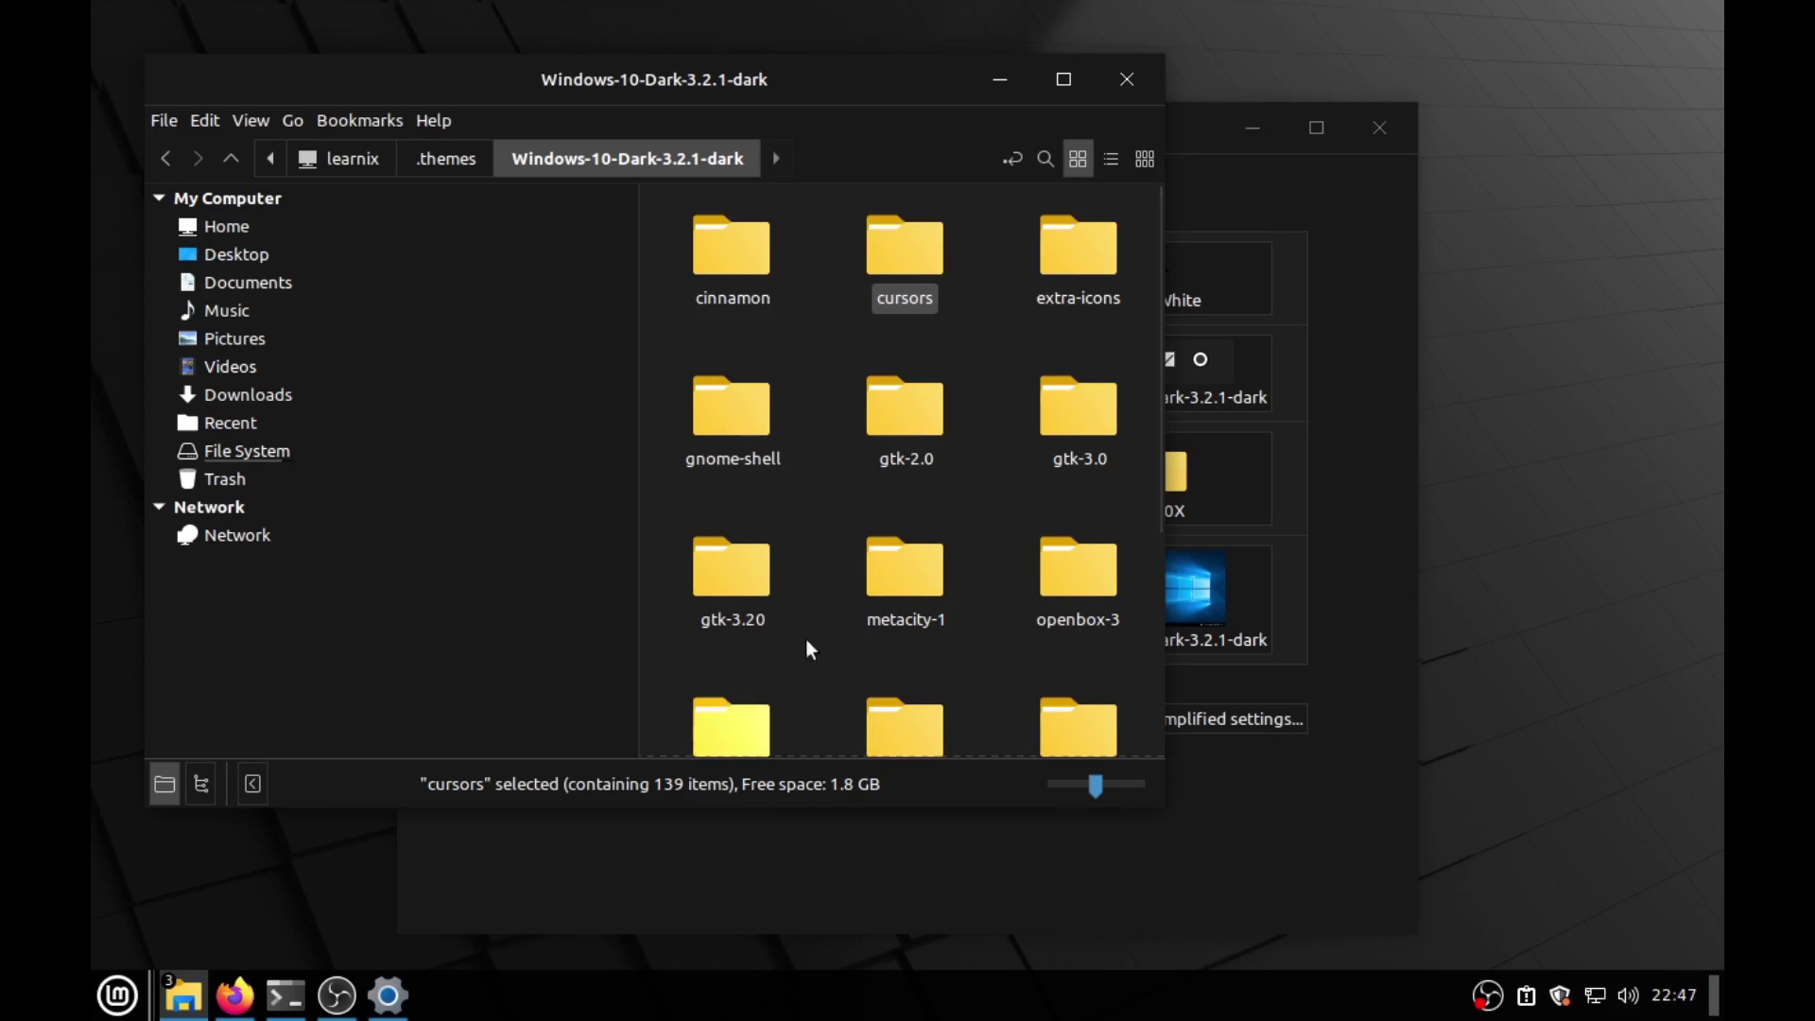
double_click(894, 236)
key(BackSpace)
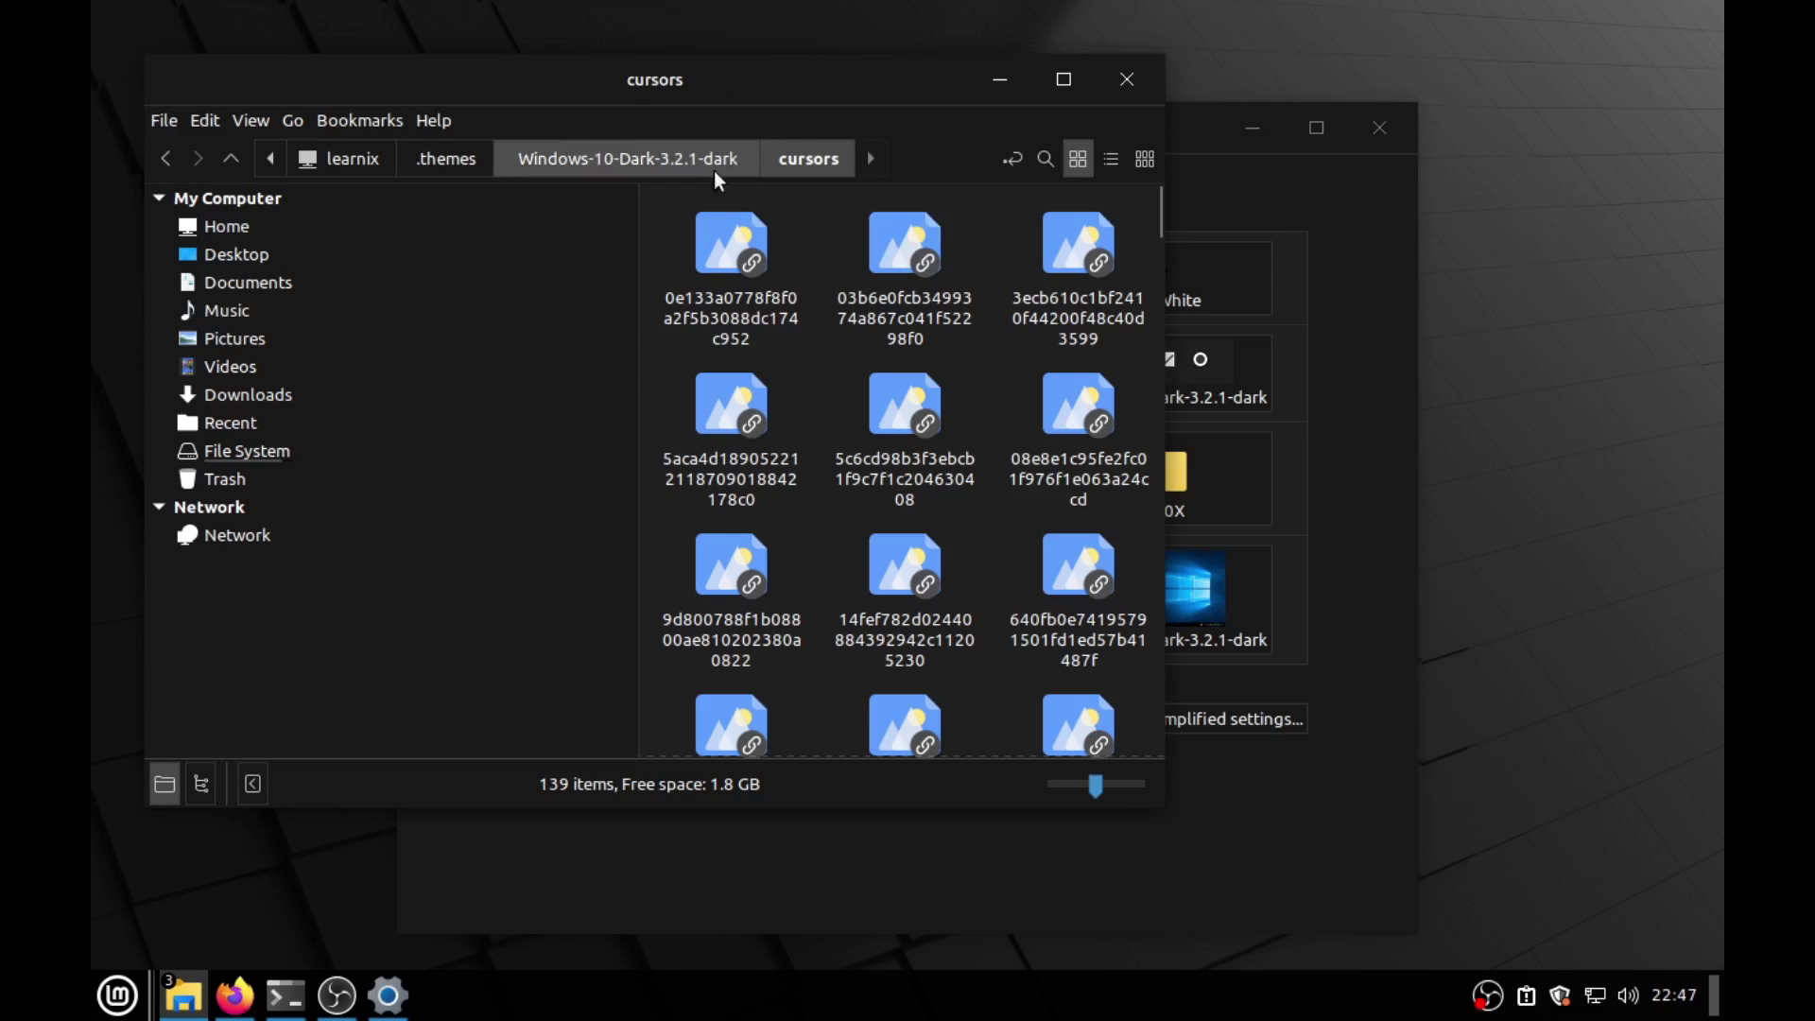
click(1264, 227)
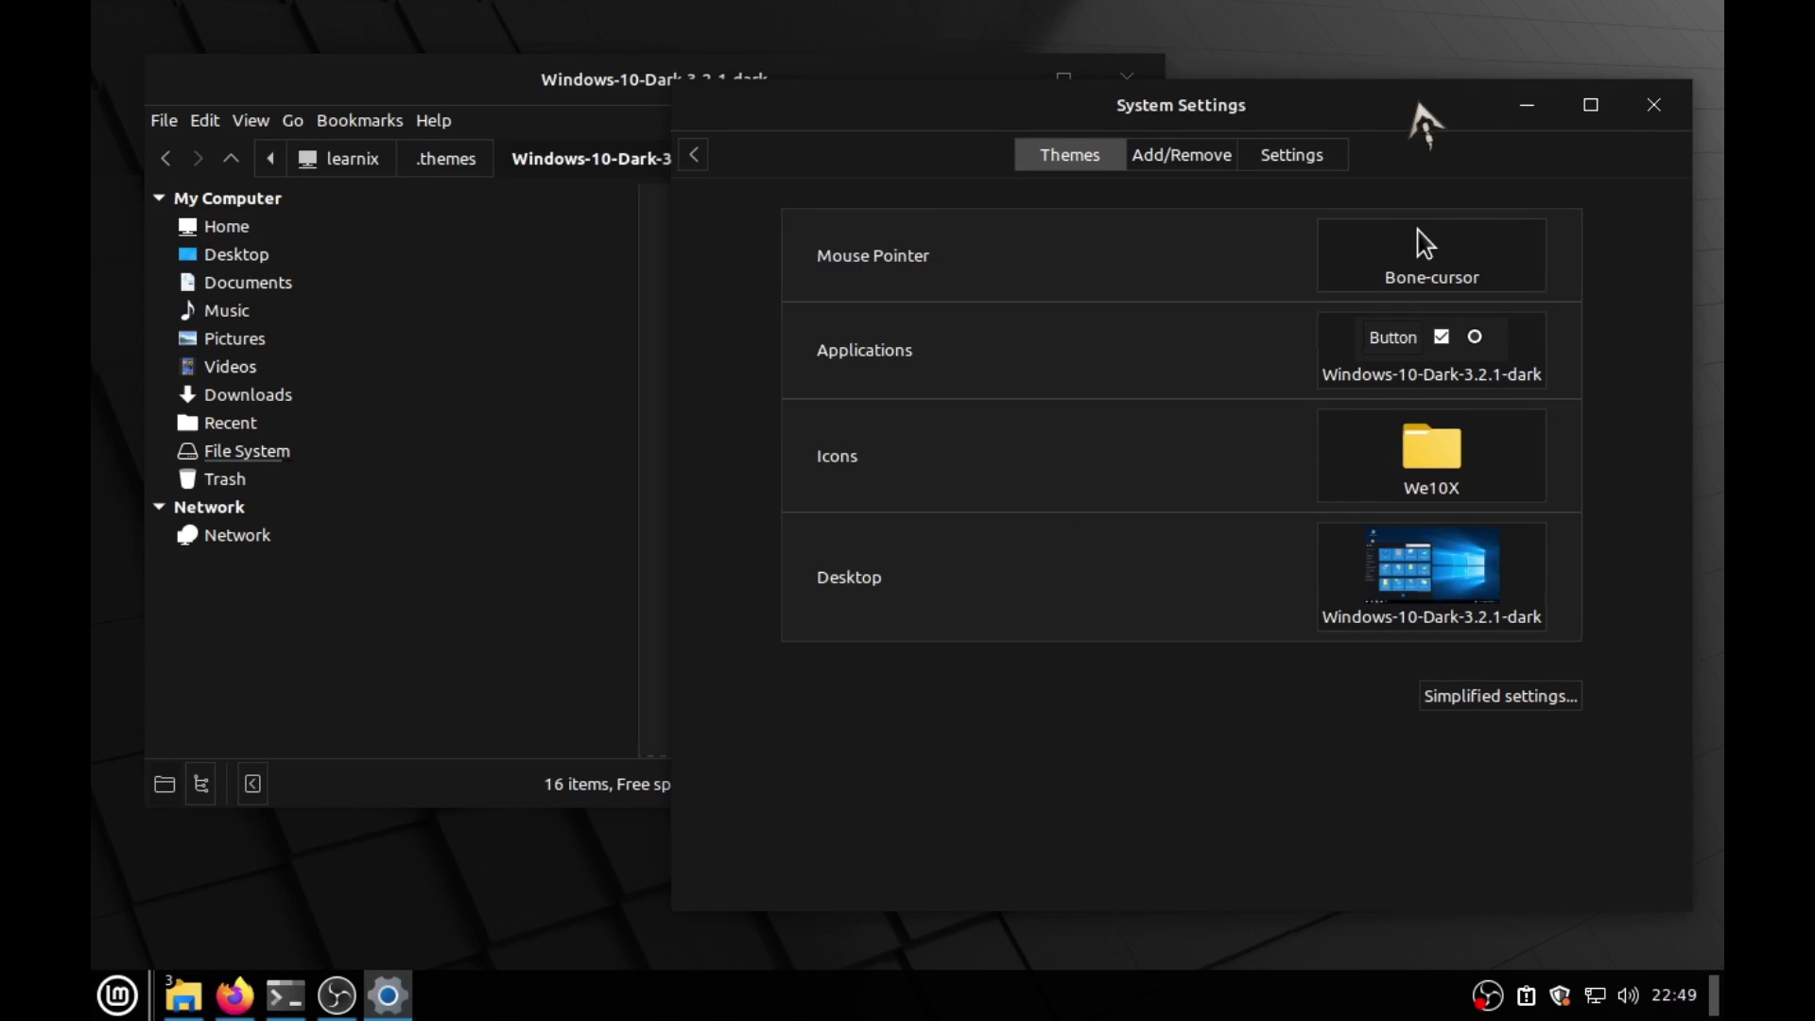
Step: Set the Themes mouse pointer to Bone-cursor, then bring Firefox back to the front
drag(1419, 104, 1284, 105)
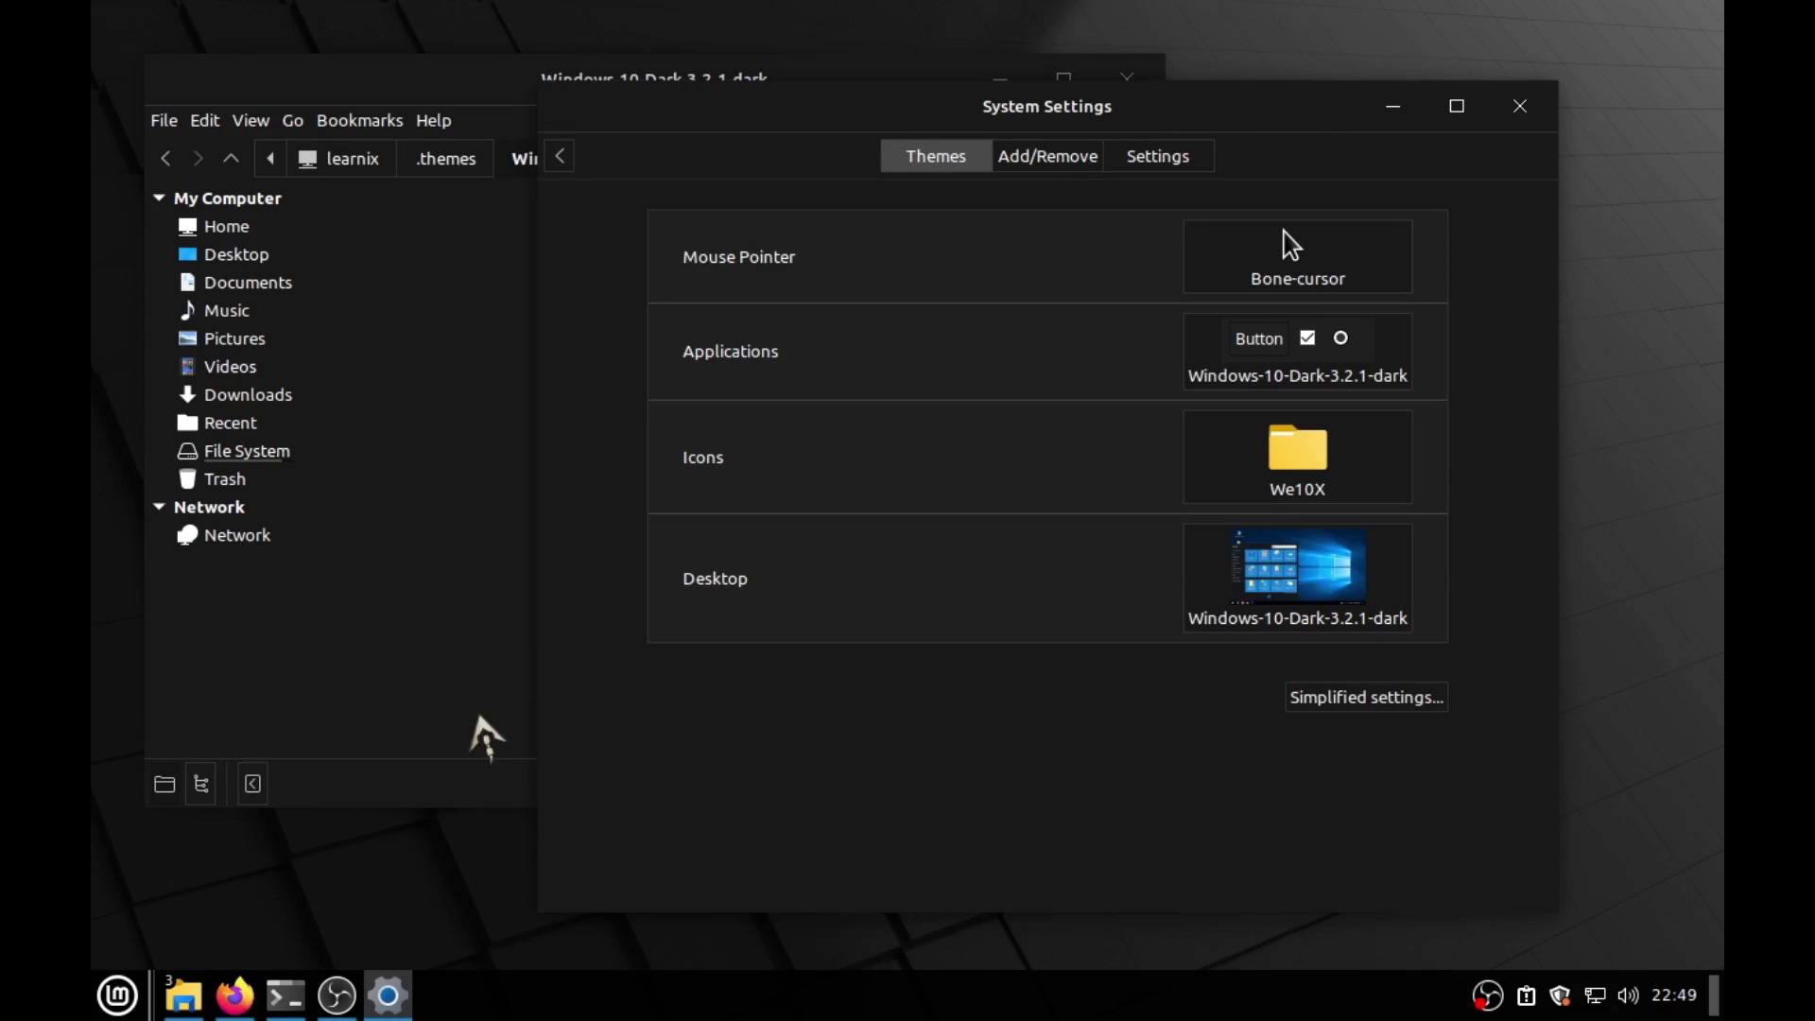
click(117, 995)
mouse_move(245, 633)
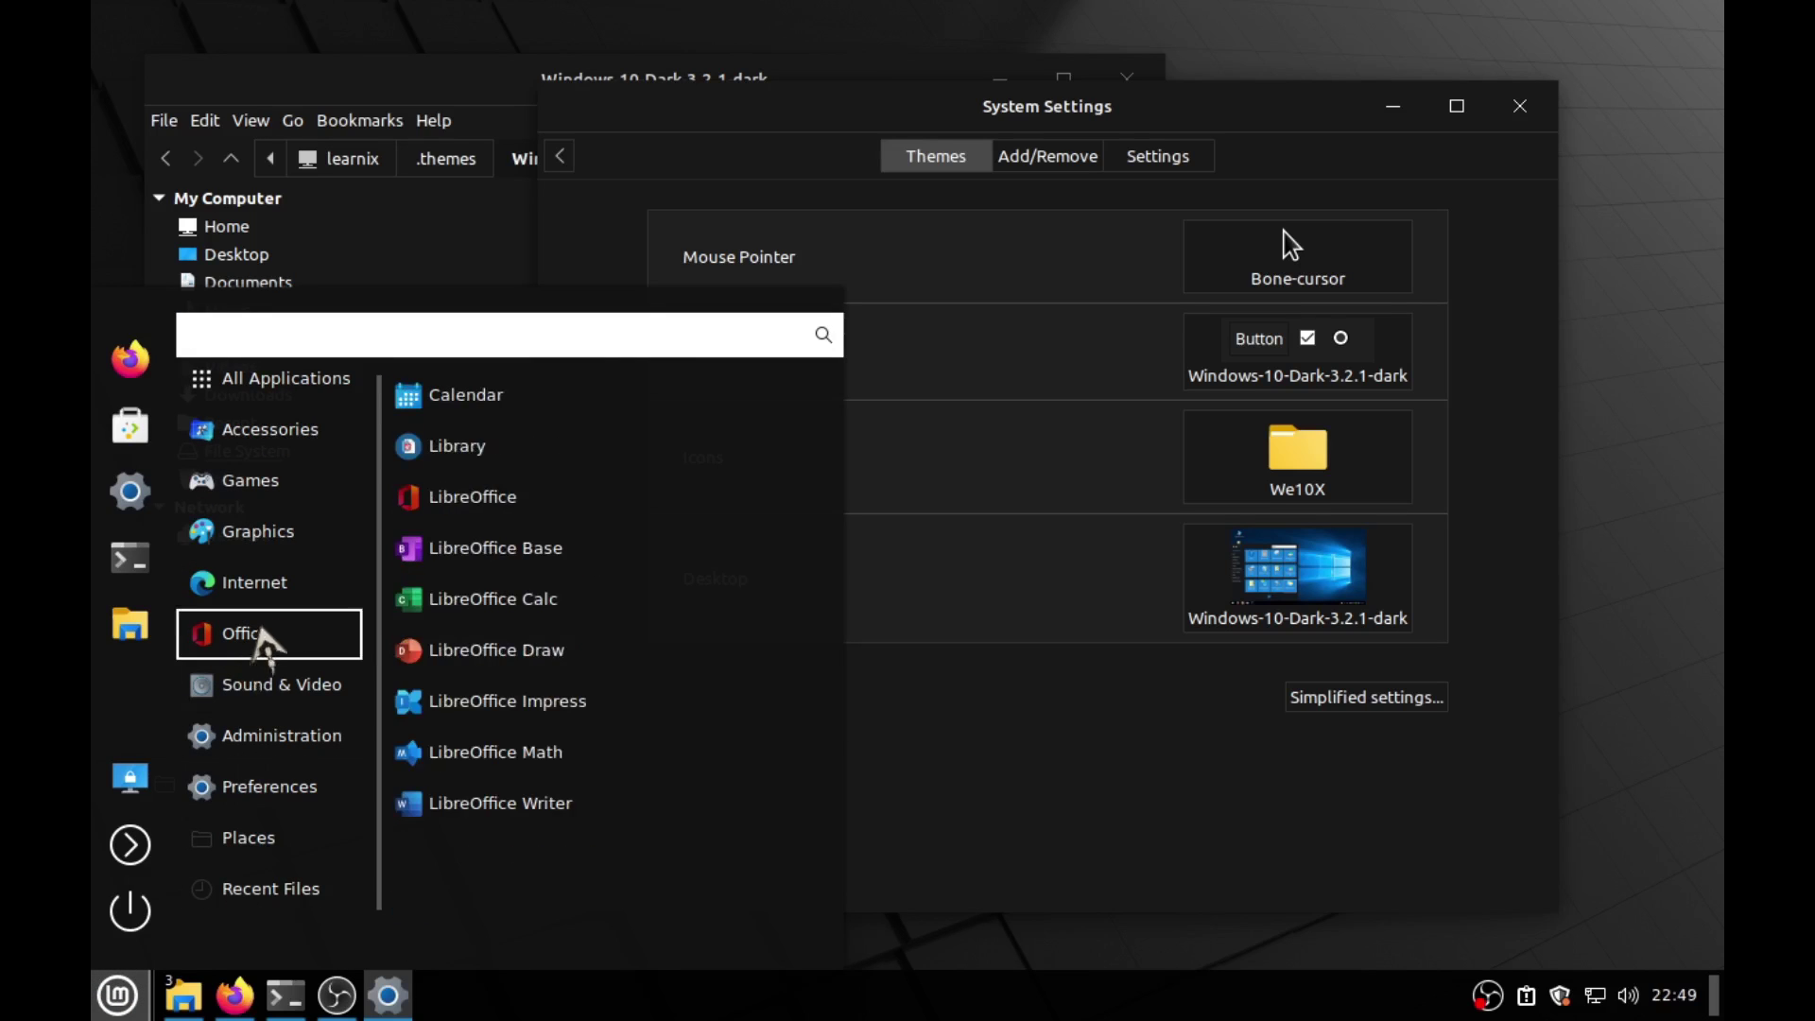
mouse_move(281, 699)
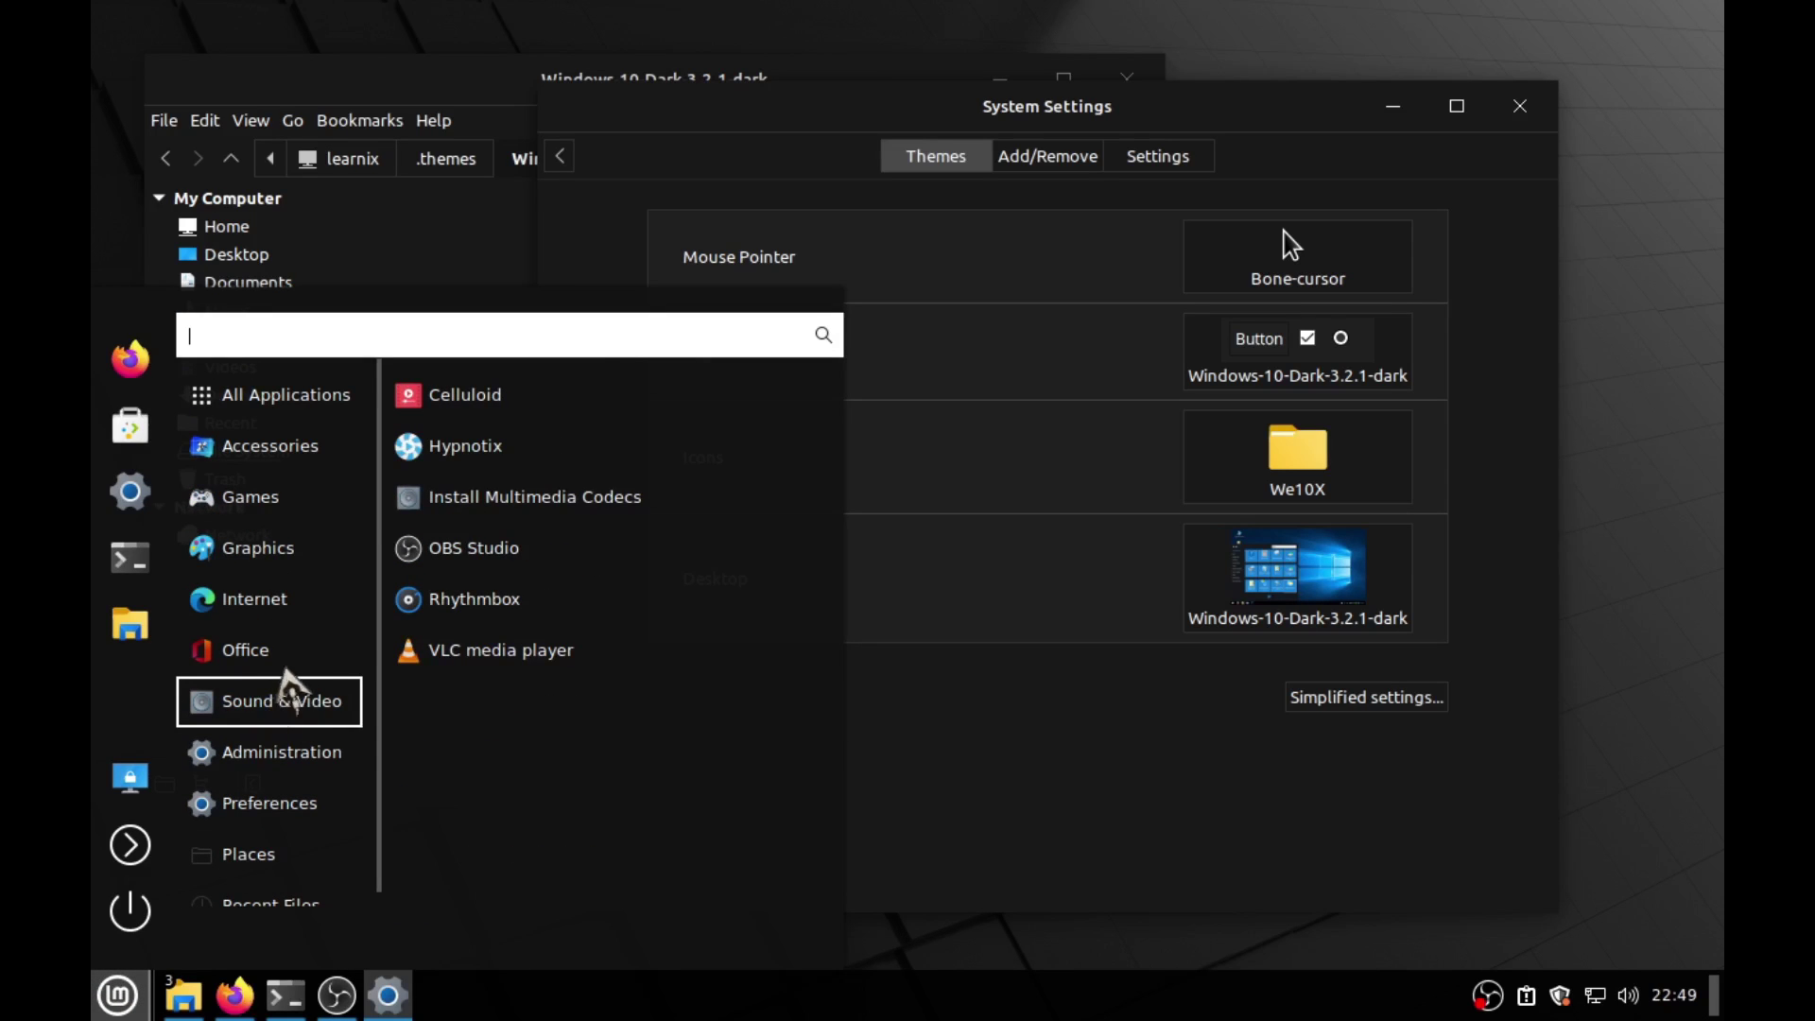
mouse_move(244, 594)
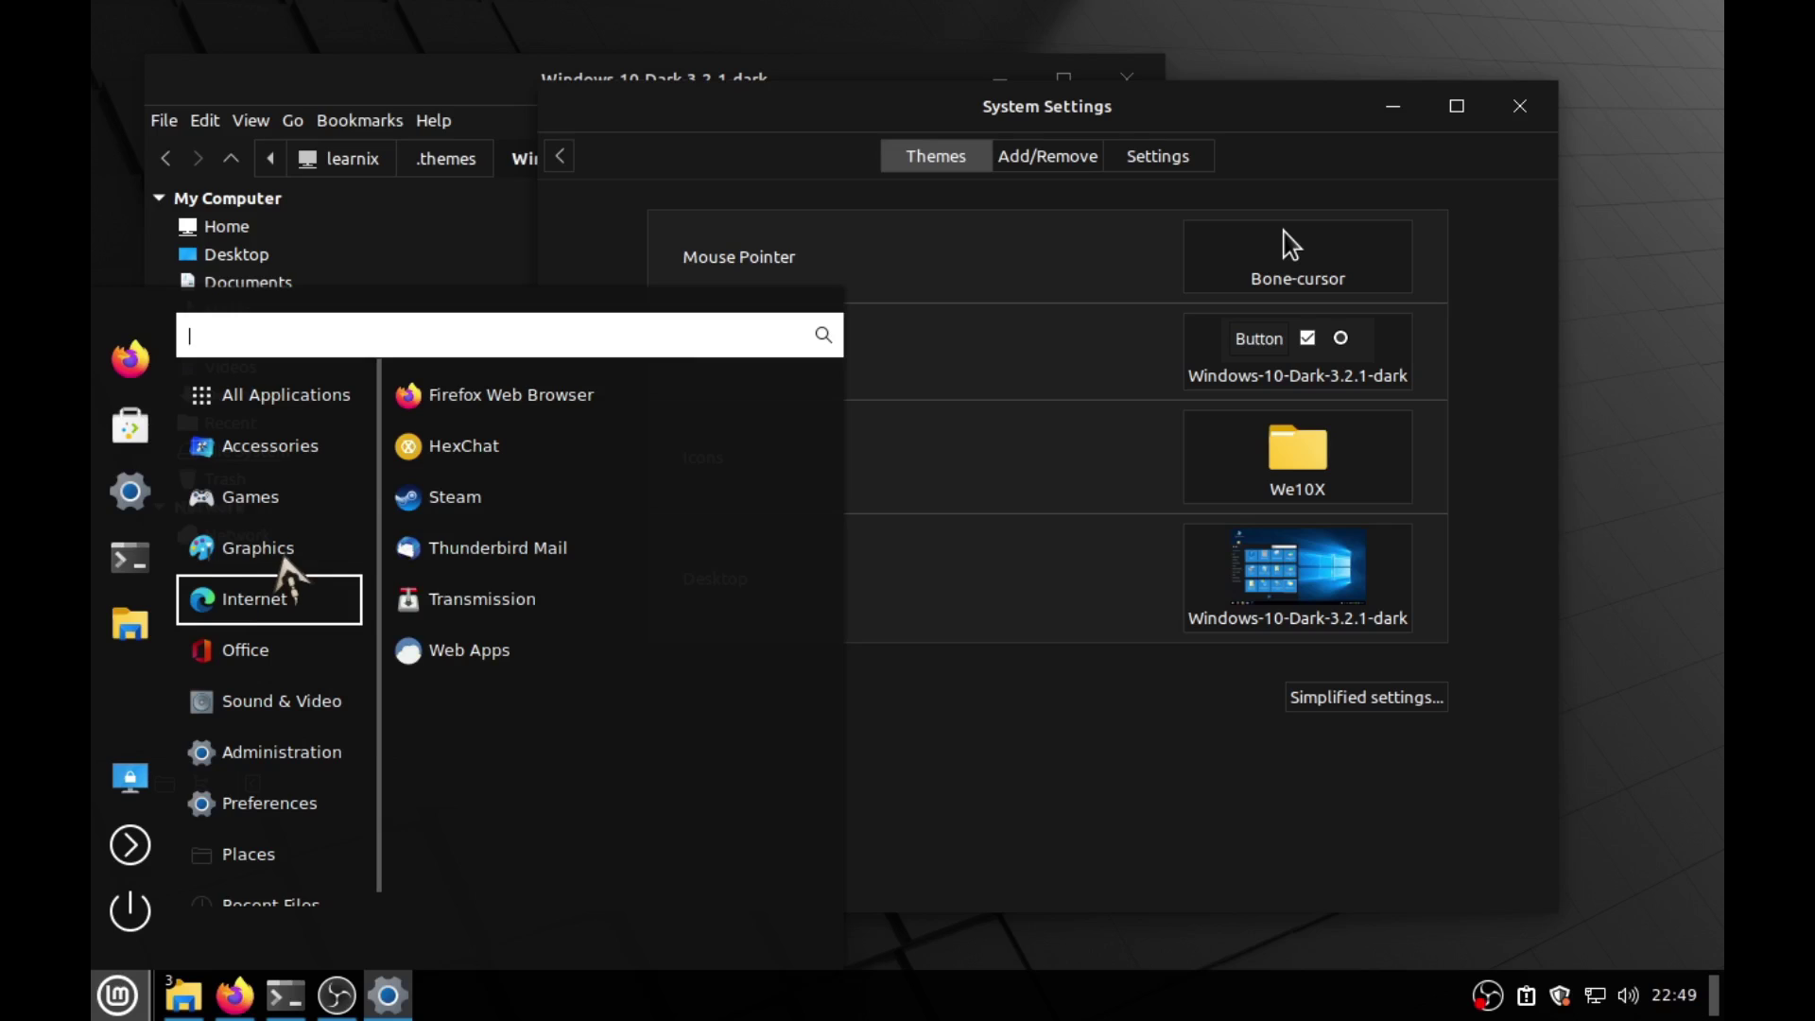
mouse_move(280, 559)
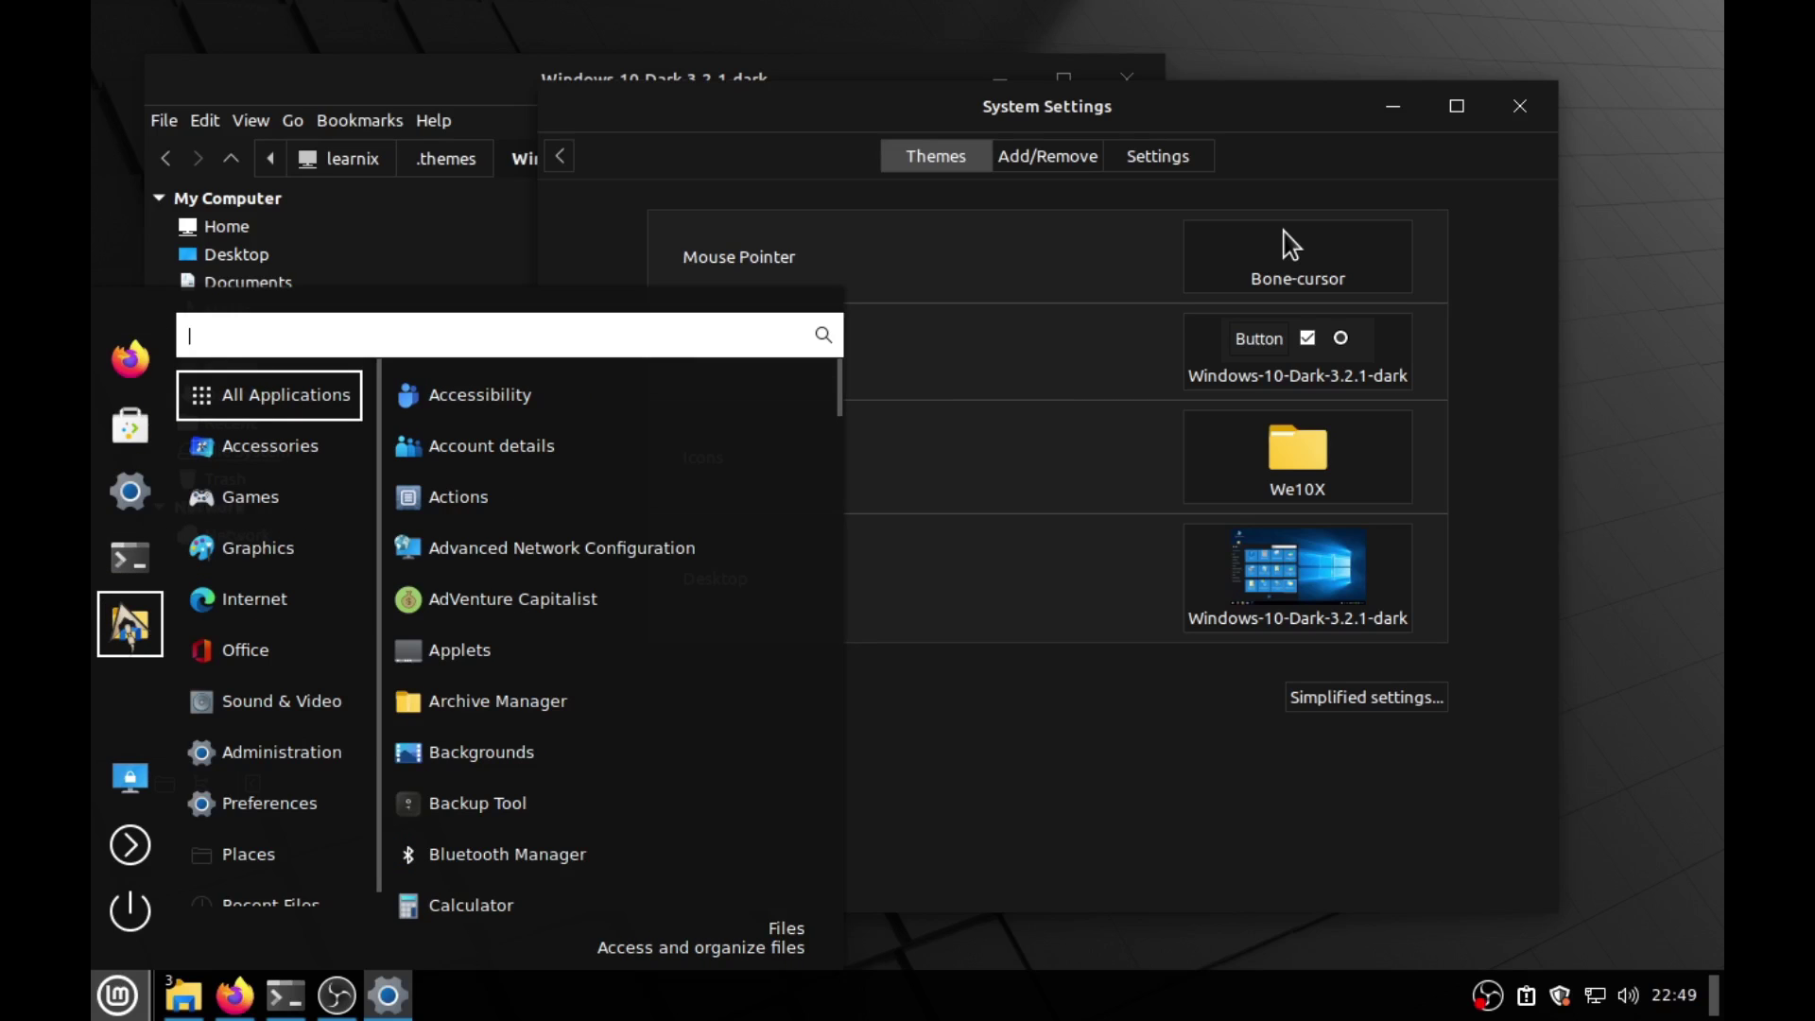
drag(1134, 106, 1033, 104)
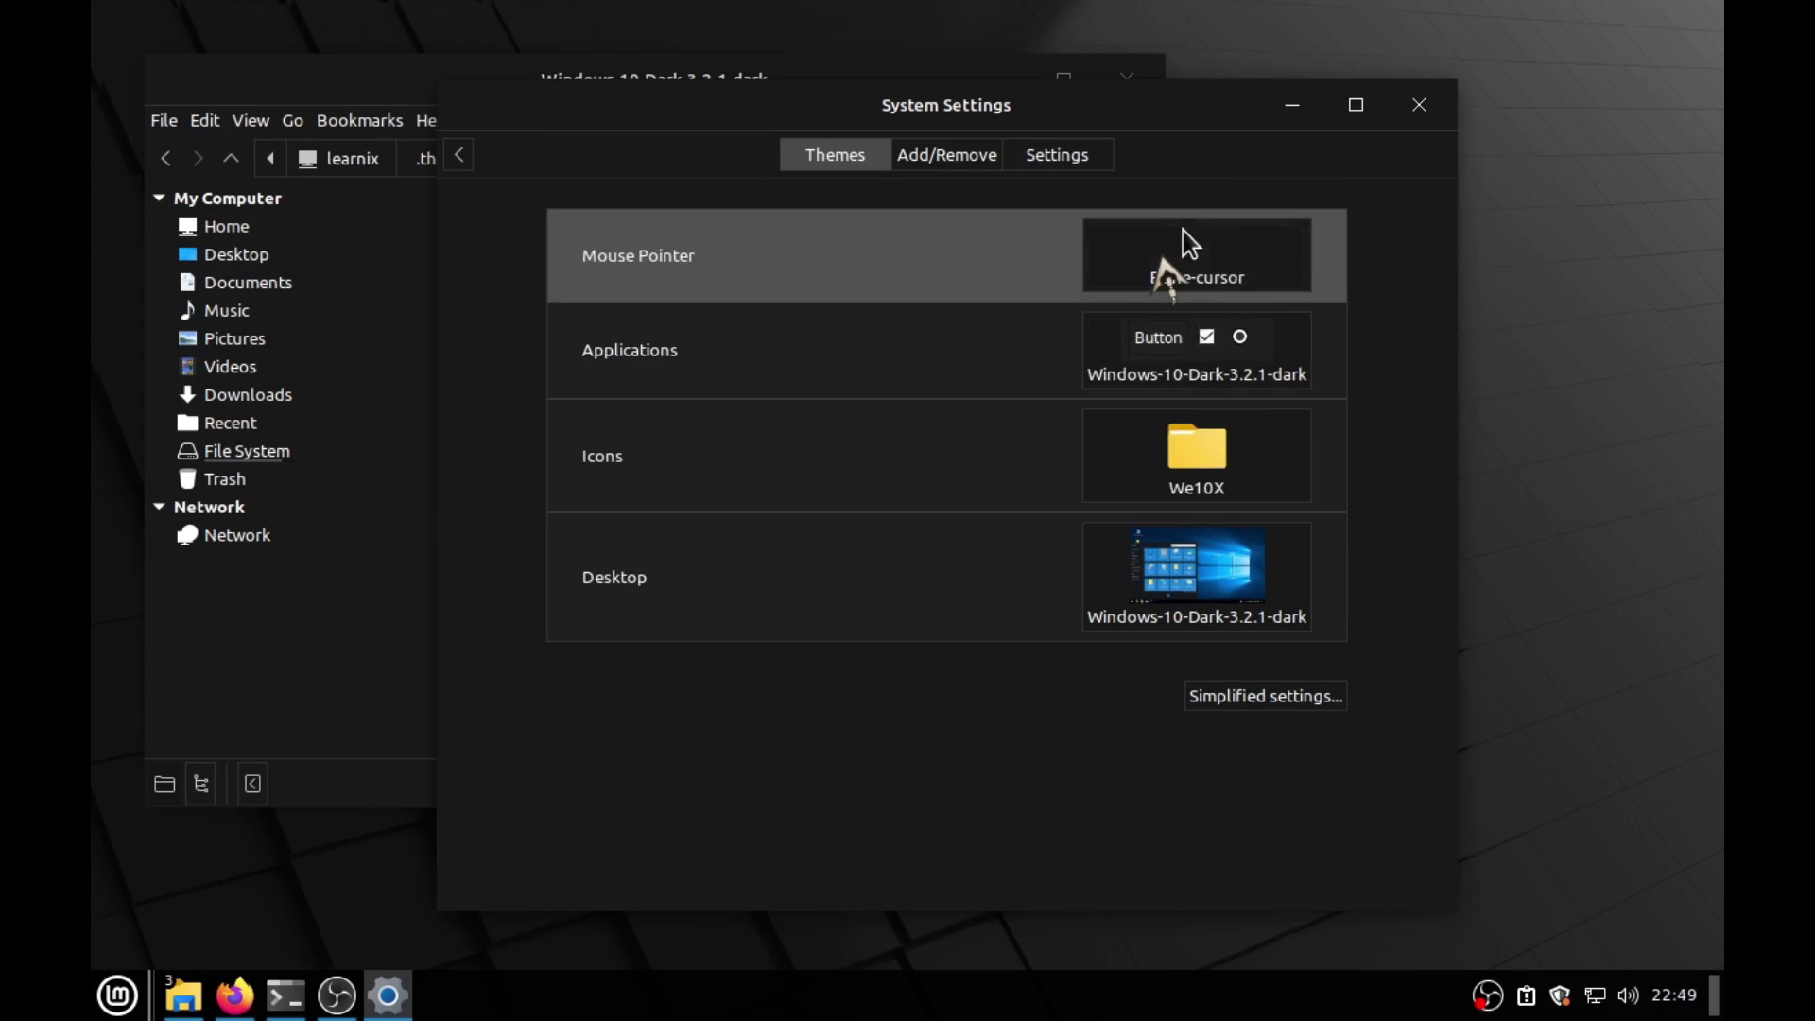
click(1183, 243)
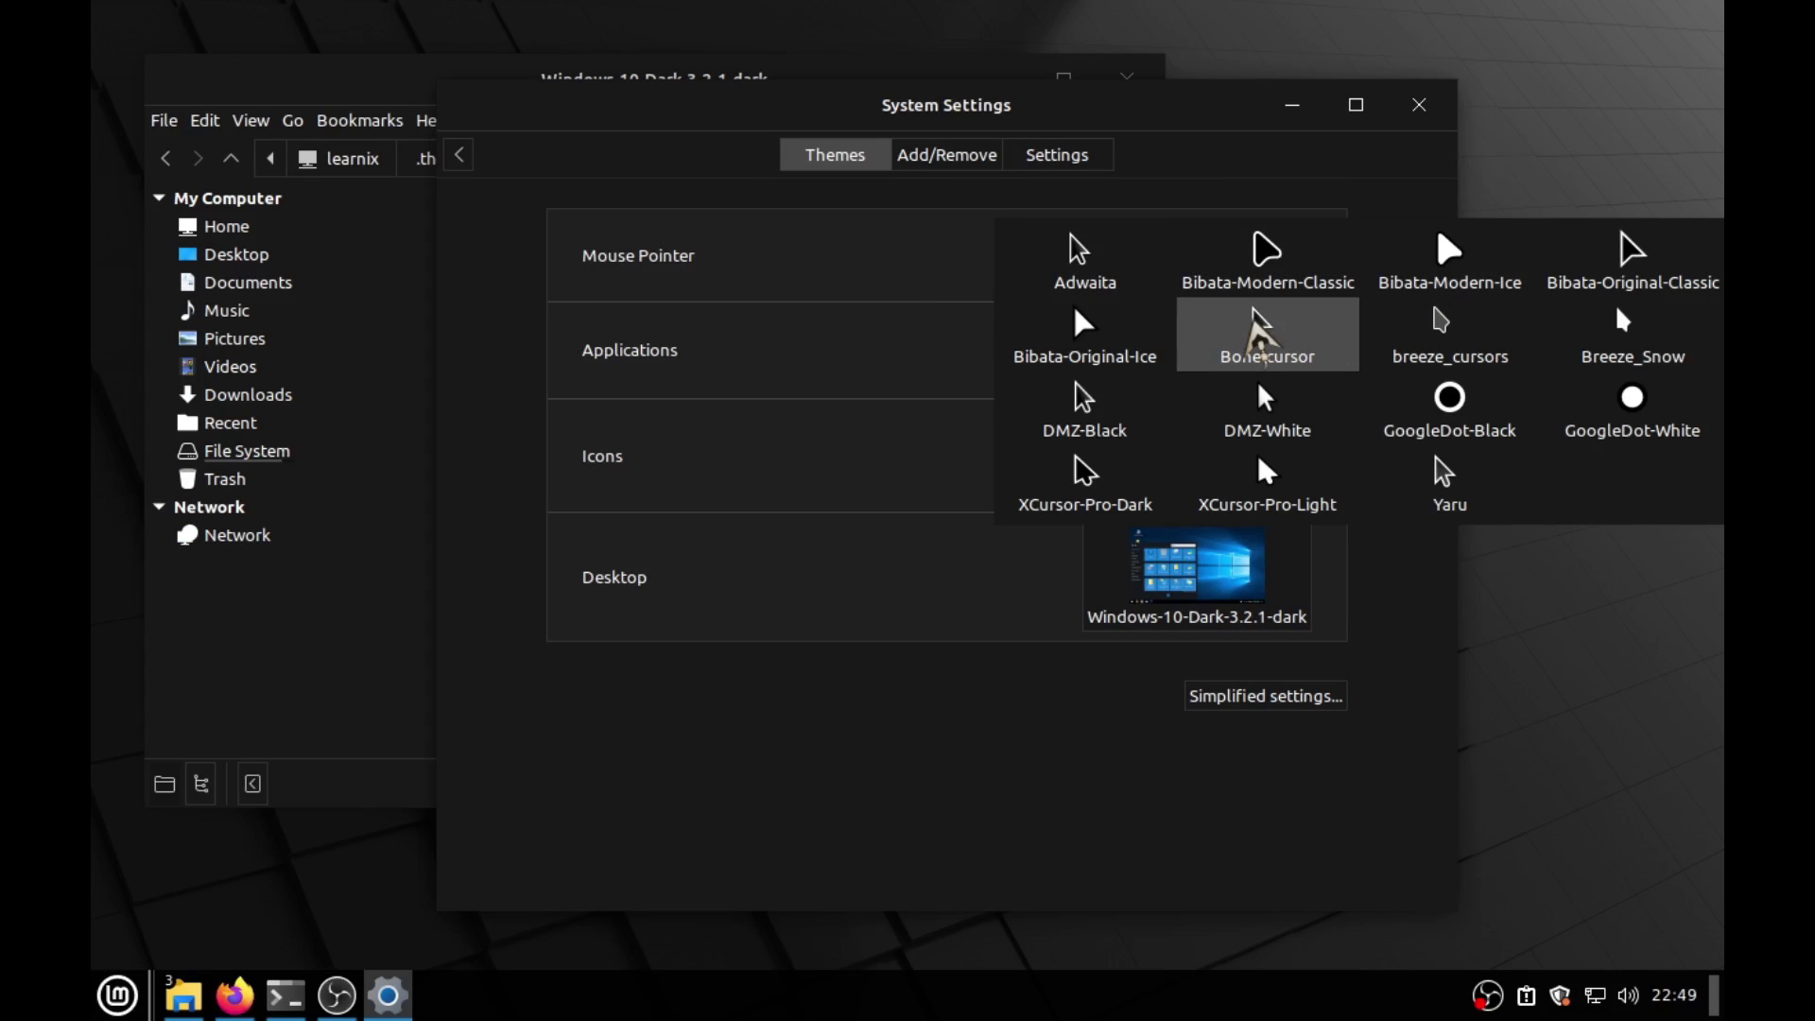
click(1266, 331)
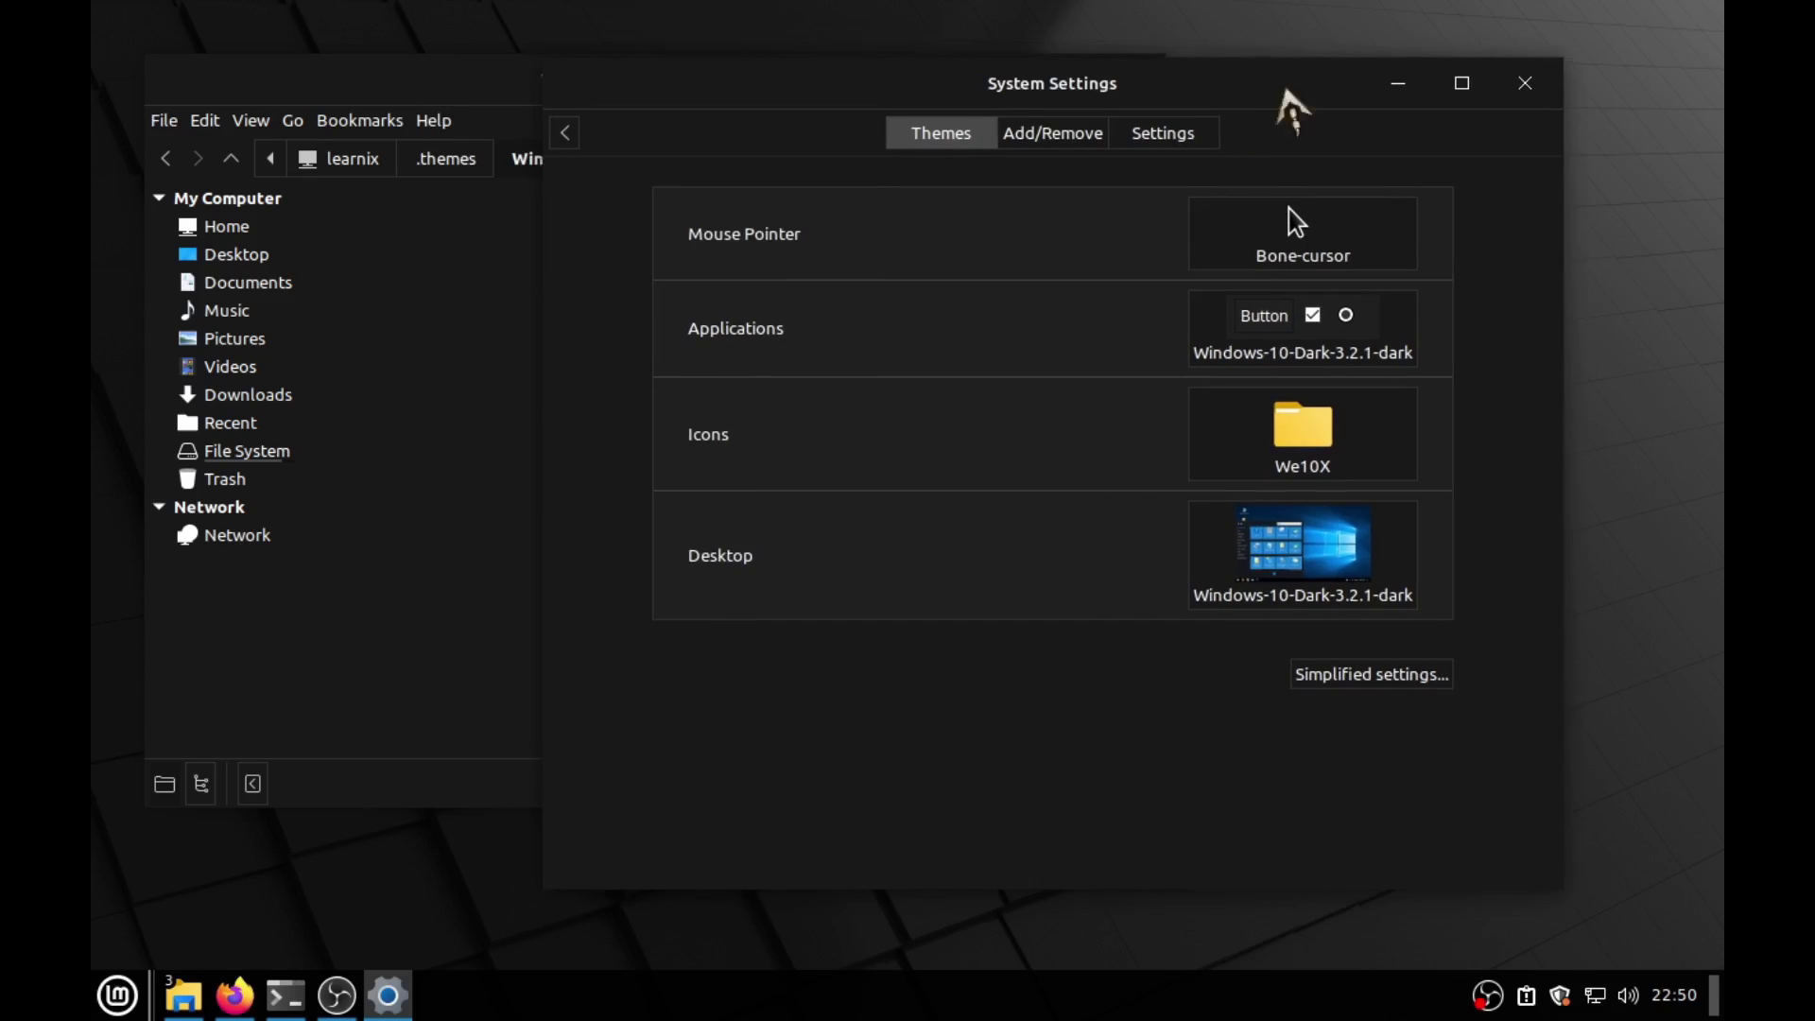
click(234, 994)
Step: Enlarge the Bone Cursor preview image showing the skeleton-hand cursor grid
scroll(1011, 552, down, 5)
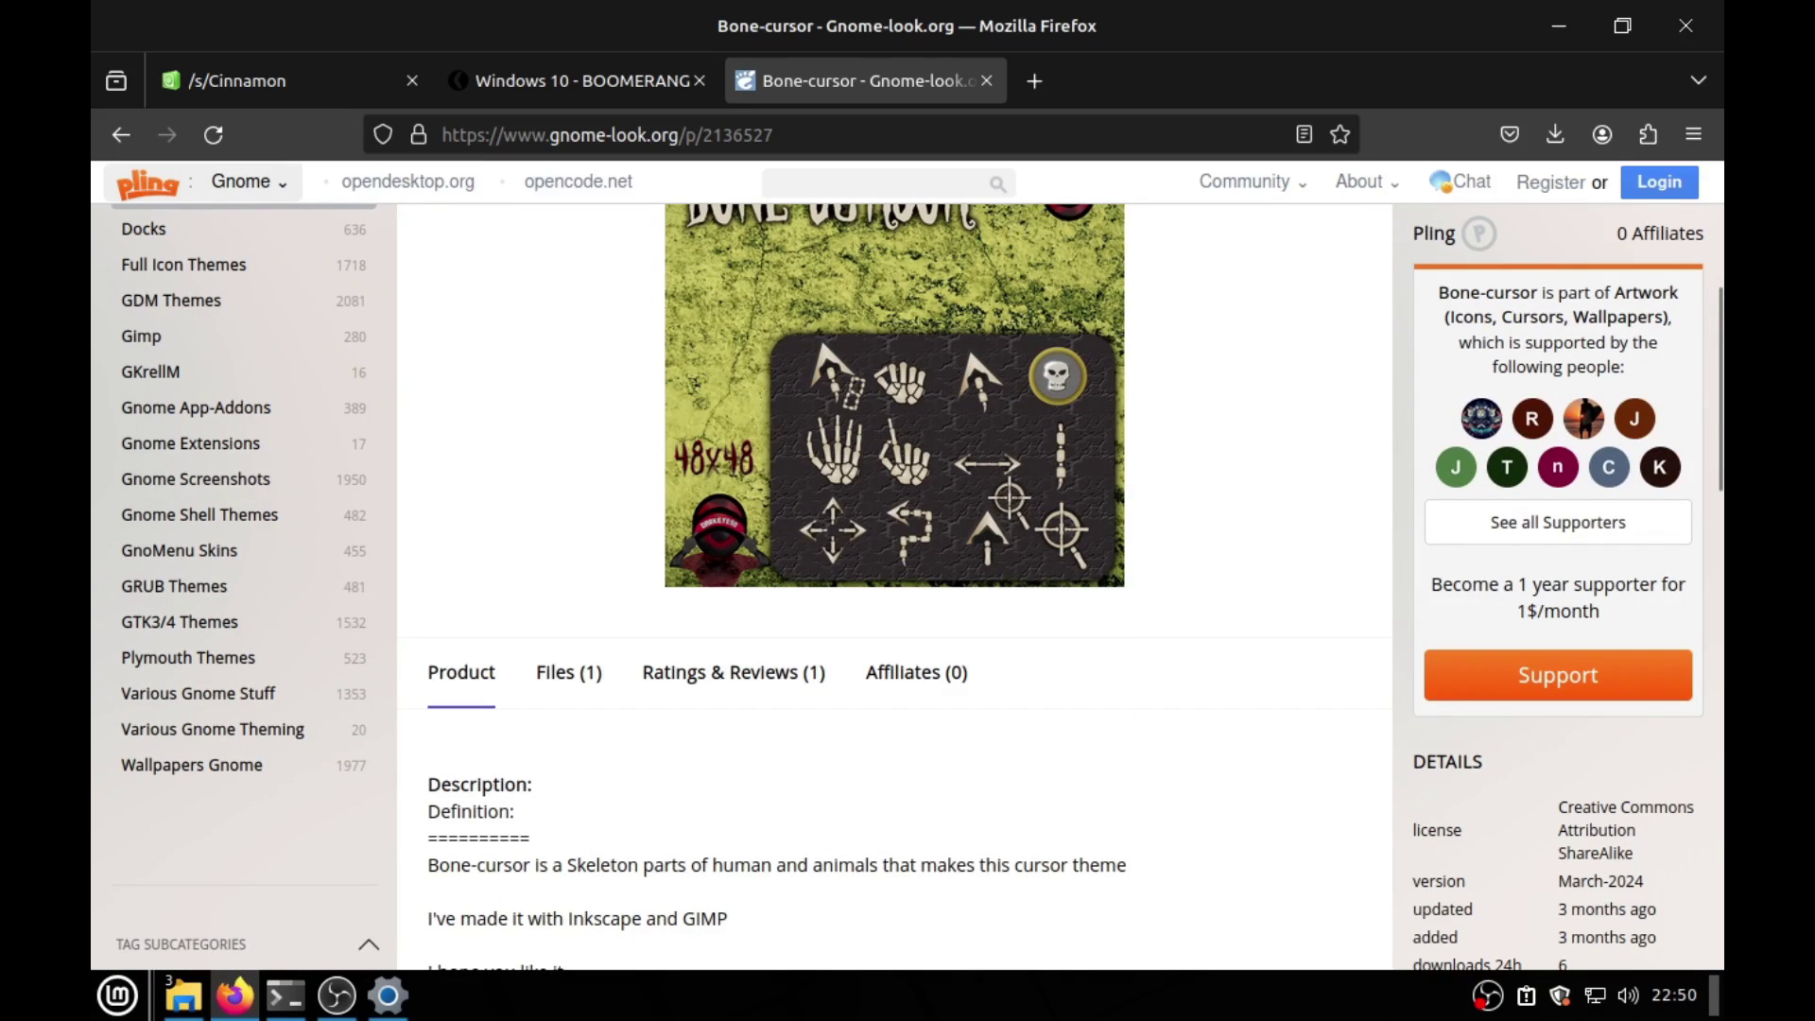
click(1068, 541)
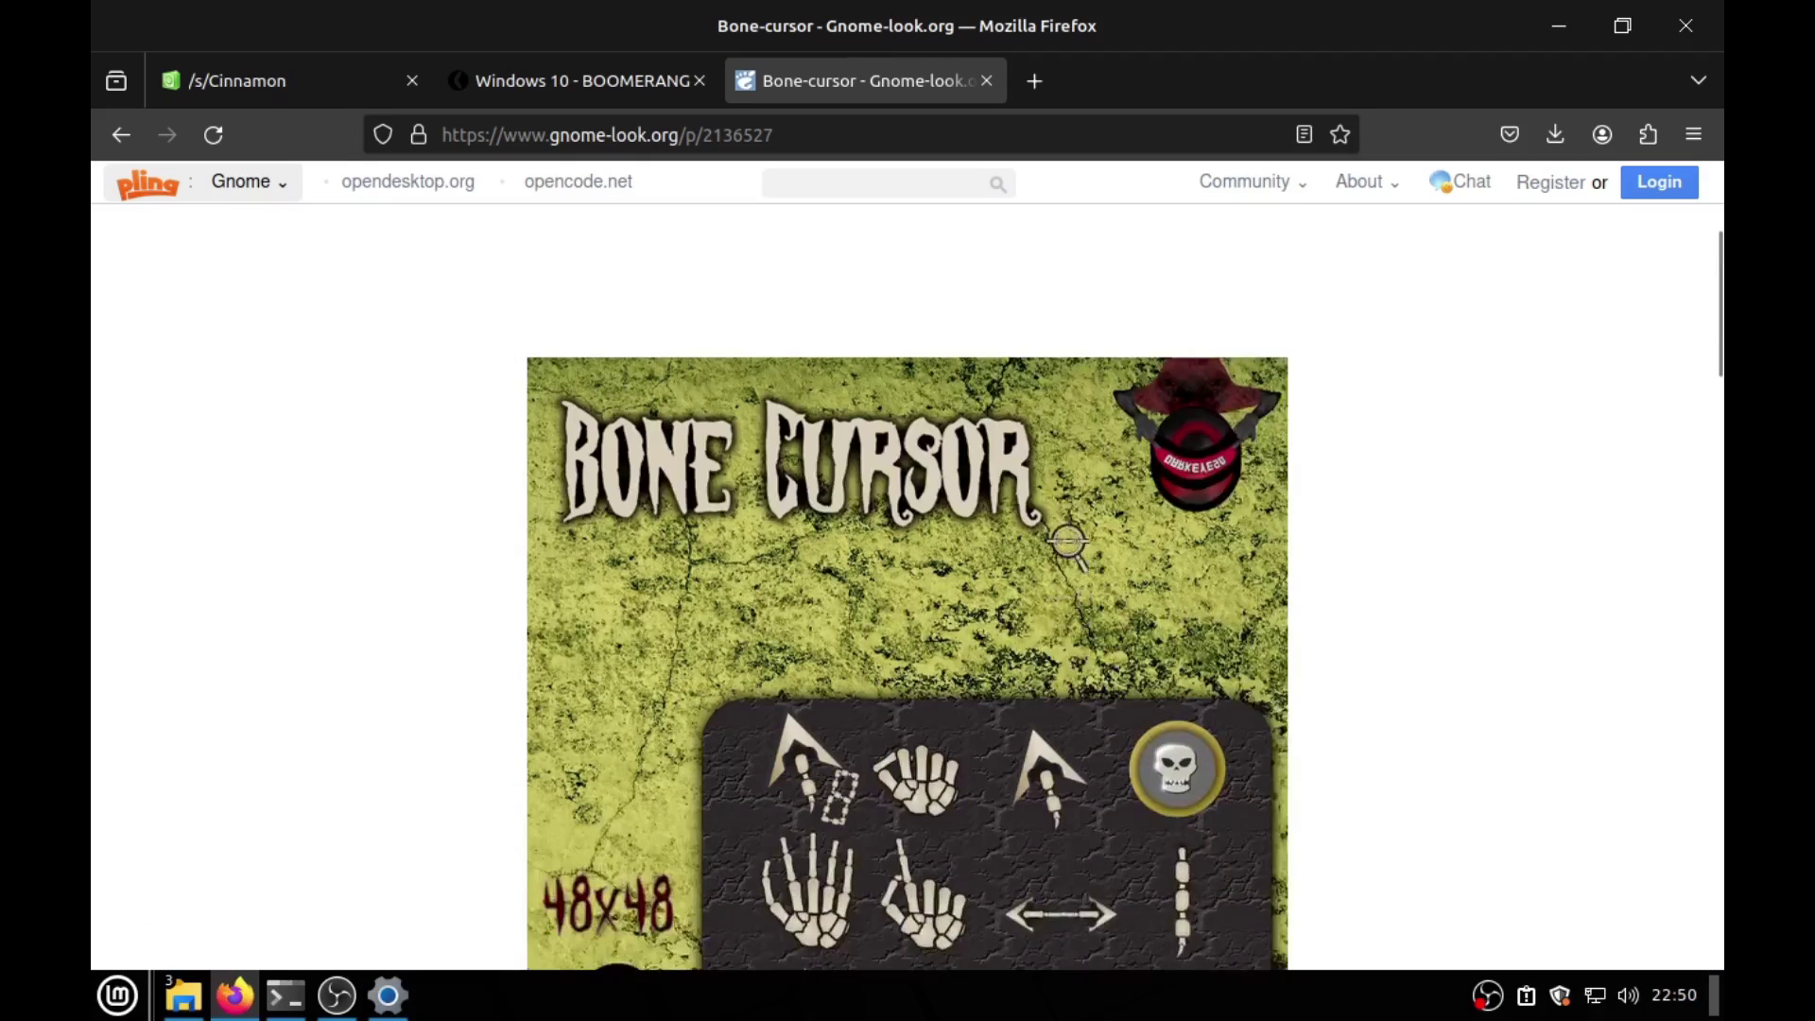
scroll(1068, 541, up, 3)
scroll(1248, 518, down, 8)
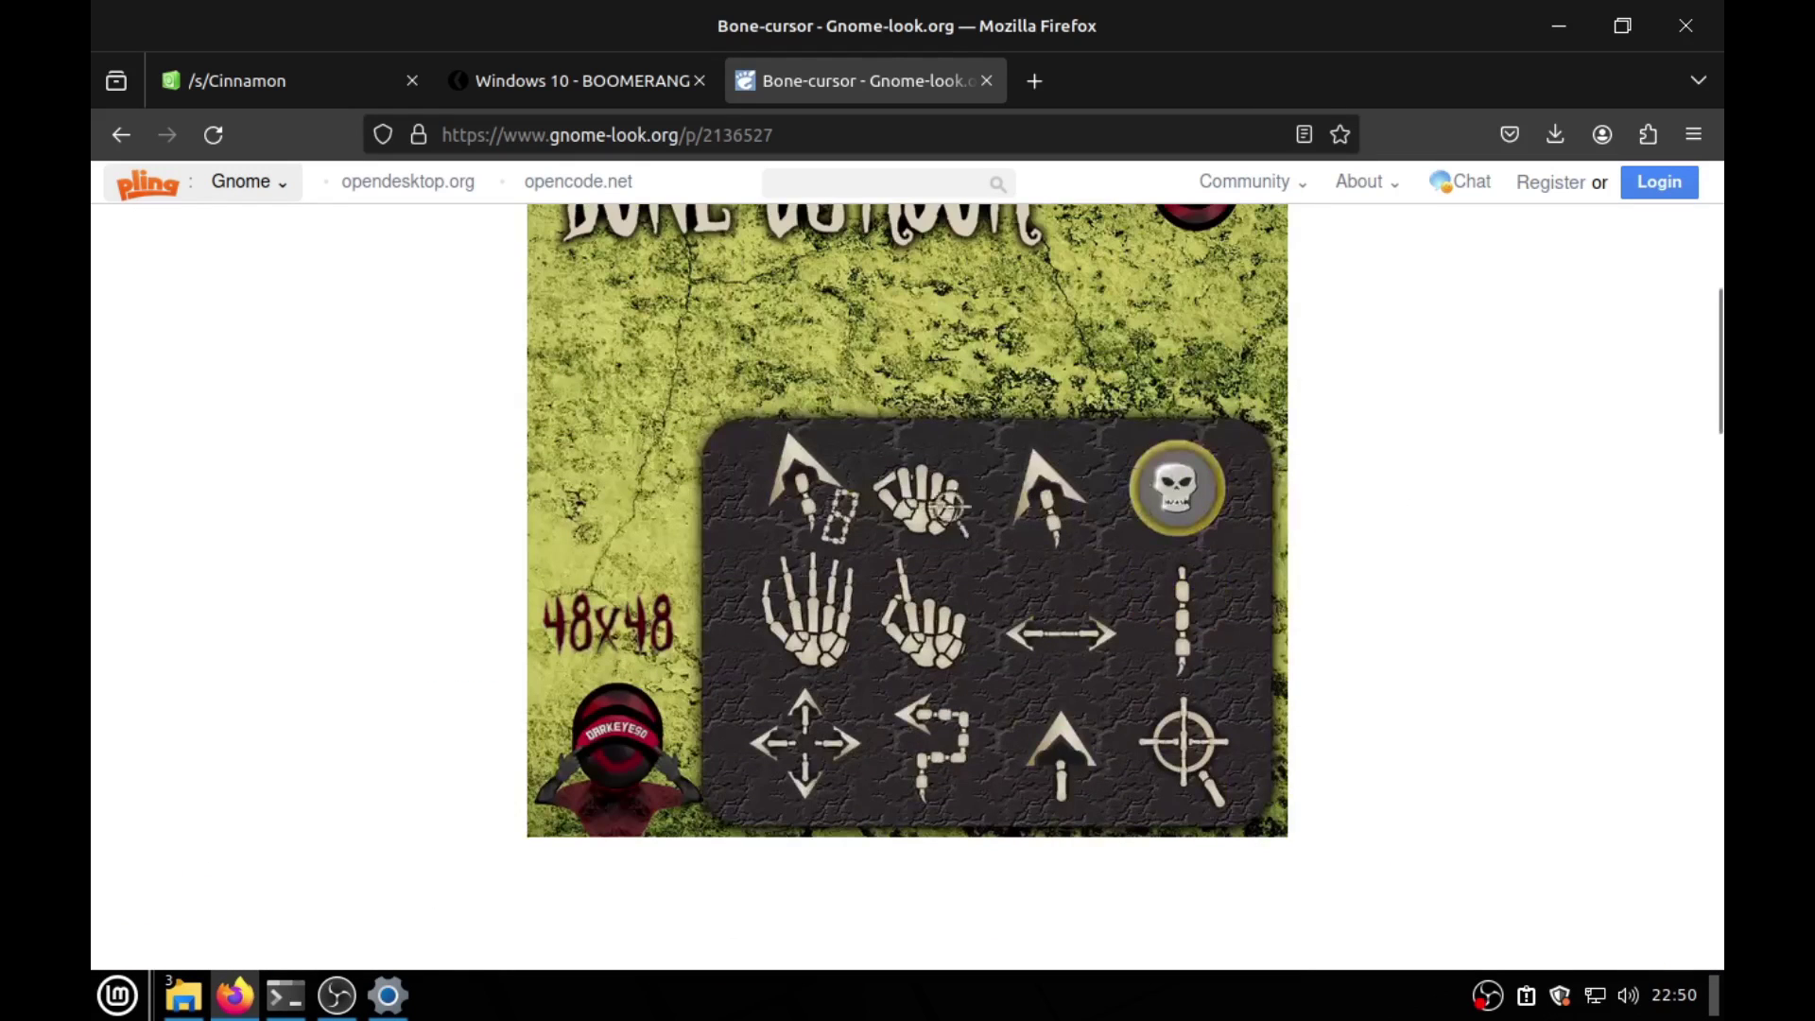